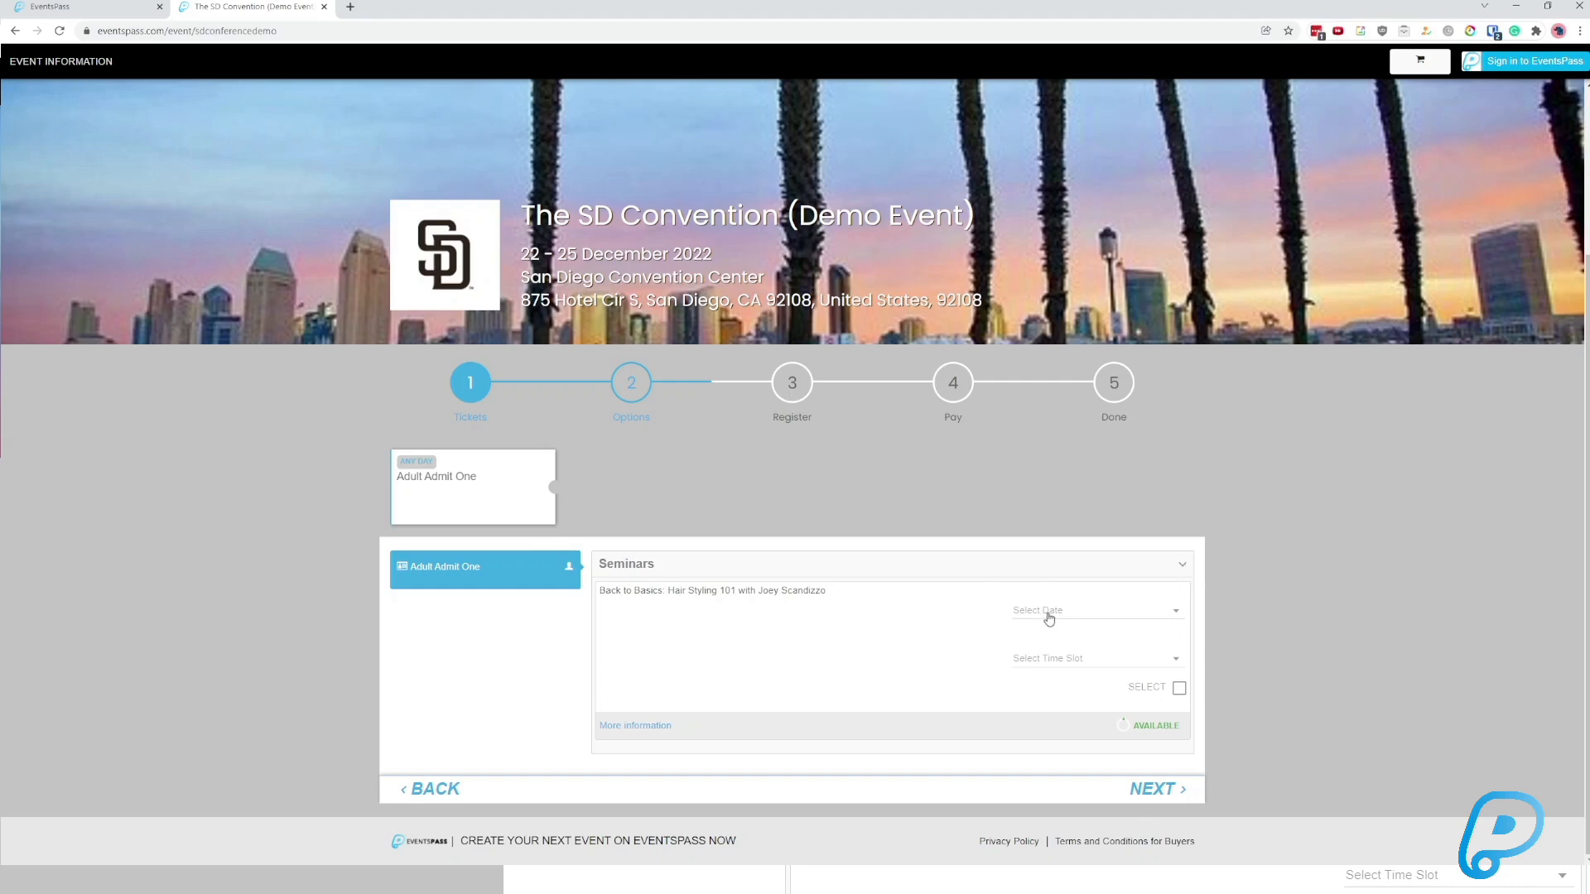
# Examine the Back to Basics seminar's selectable dates, time slot field and additional information on the ticket options page.
pyautogui.click(1113, 614)
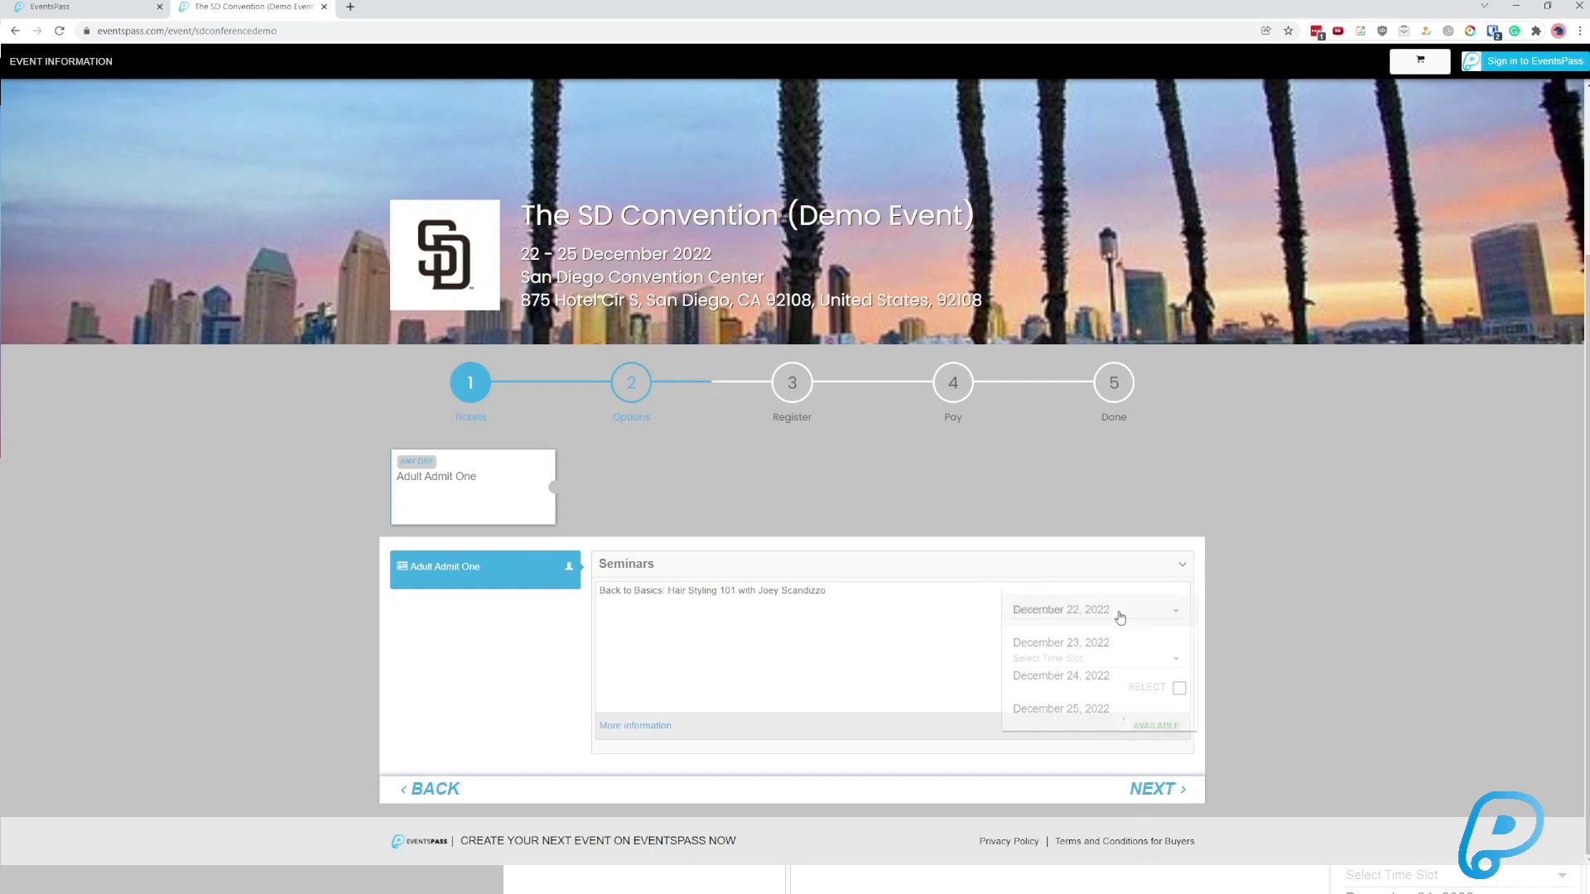
pyautogui.click(929, 631)
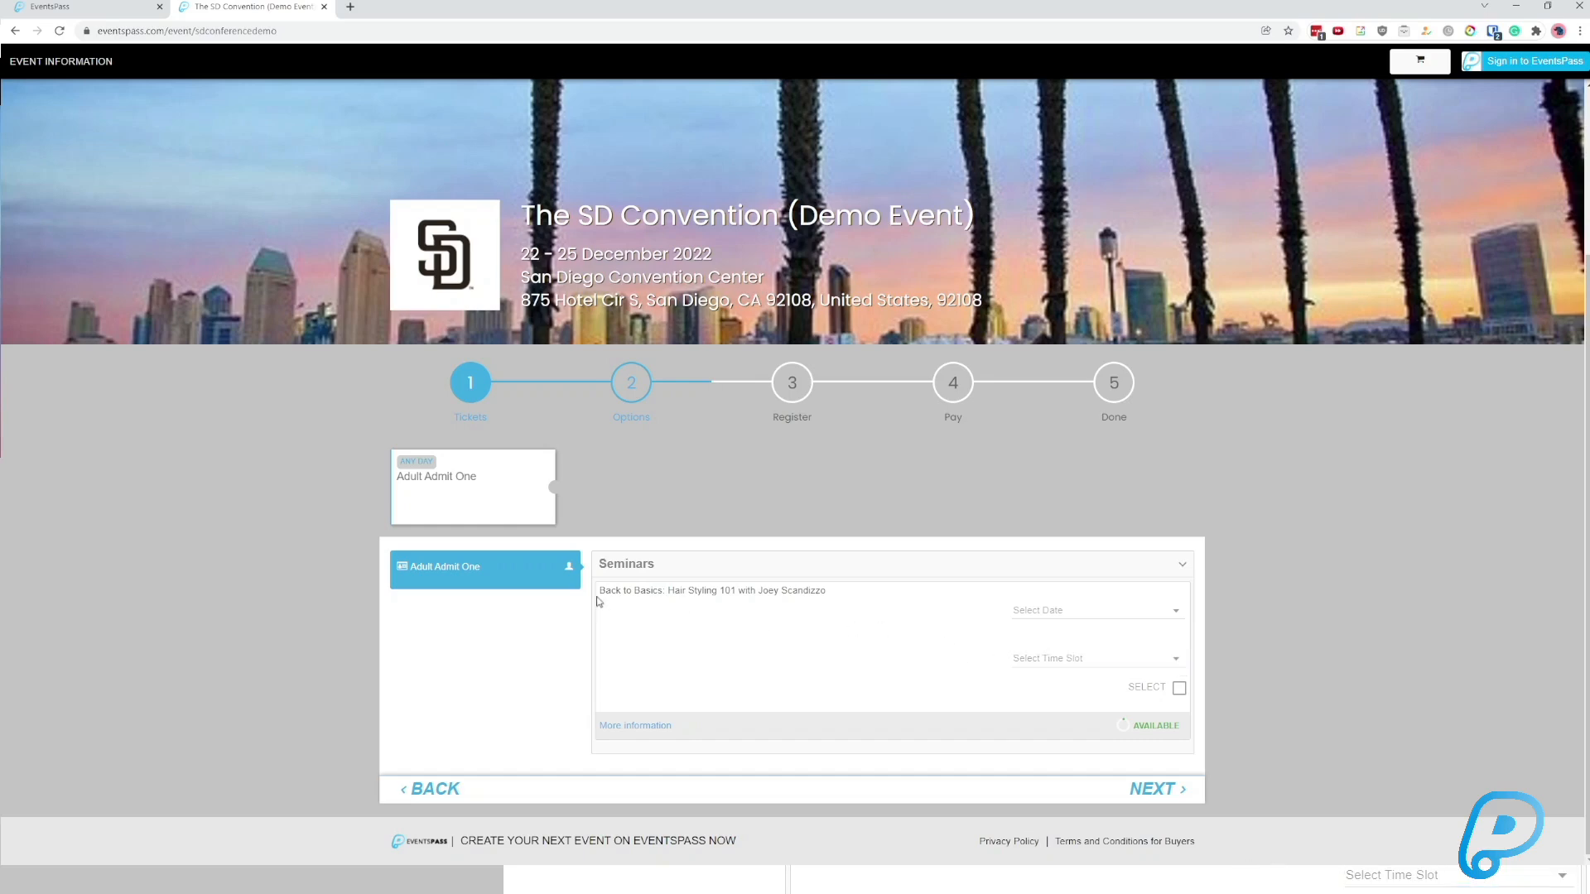
pyautogui.moveTo(596, 591); pyautogui.dragTo(824, 591)
pyautogui.click(841, 595)
pyautogui.click(661, 724)
pyautogui.click(1021, 362)
pyautogui.moveTo(994, 603); pyautogui.dragTo(1197, 675)
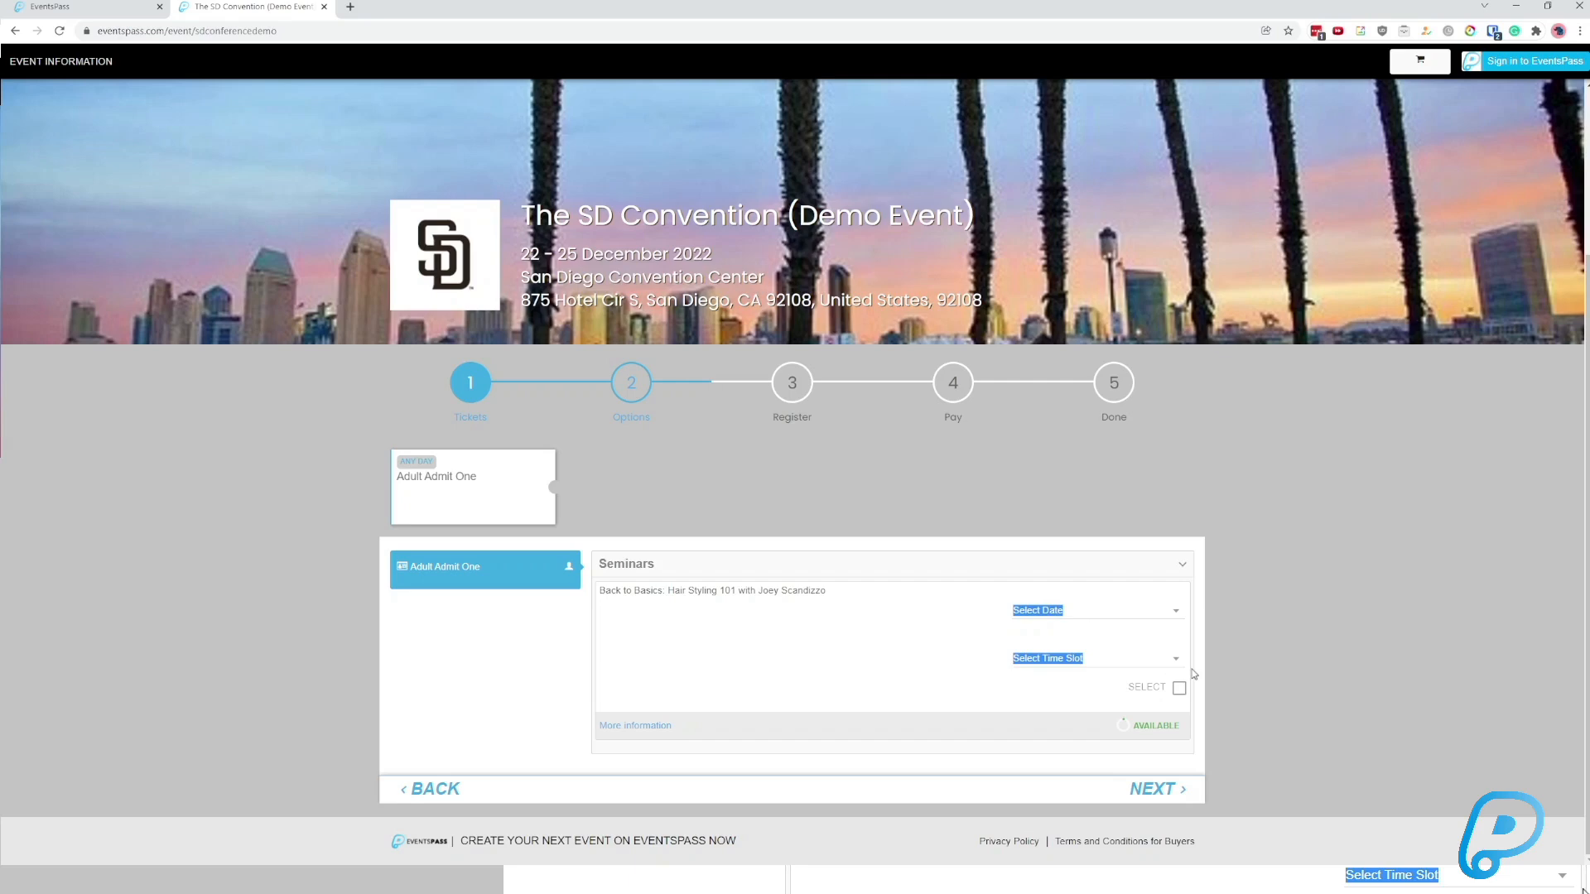
pyautogui.moveTo(592, 602); pyautogui.dragTo(833, 605)
pyautogui.click(833, 605)
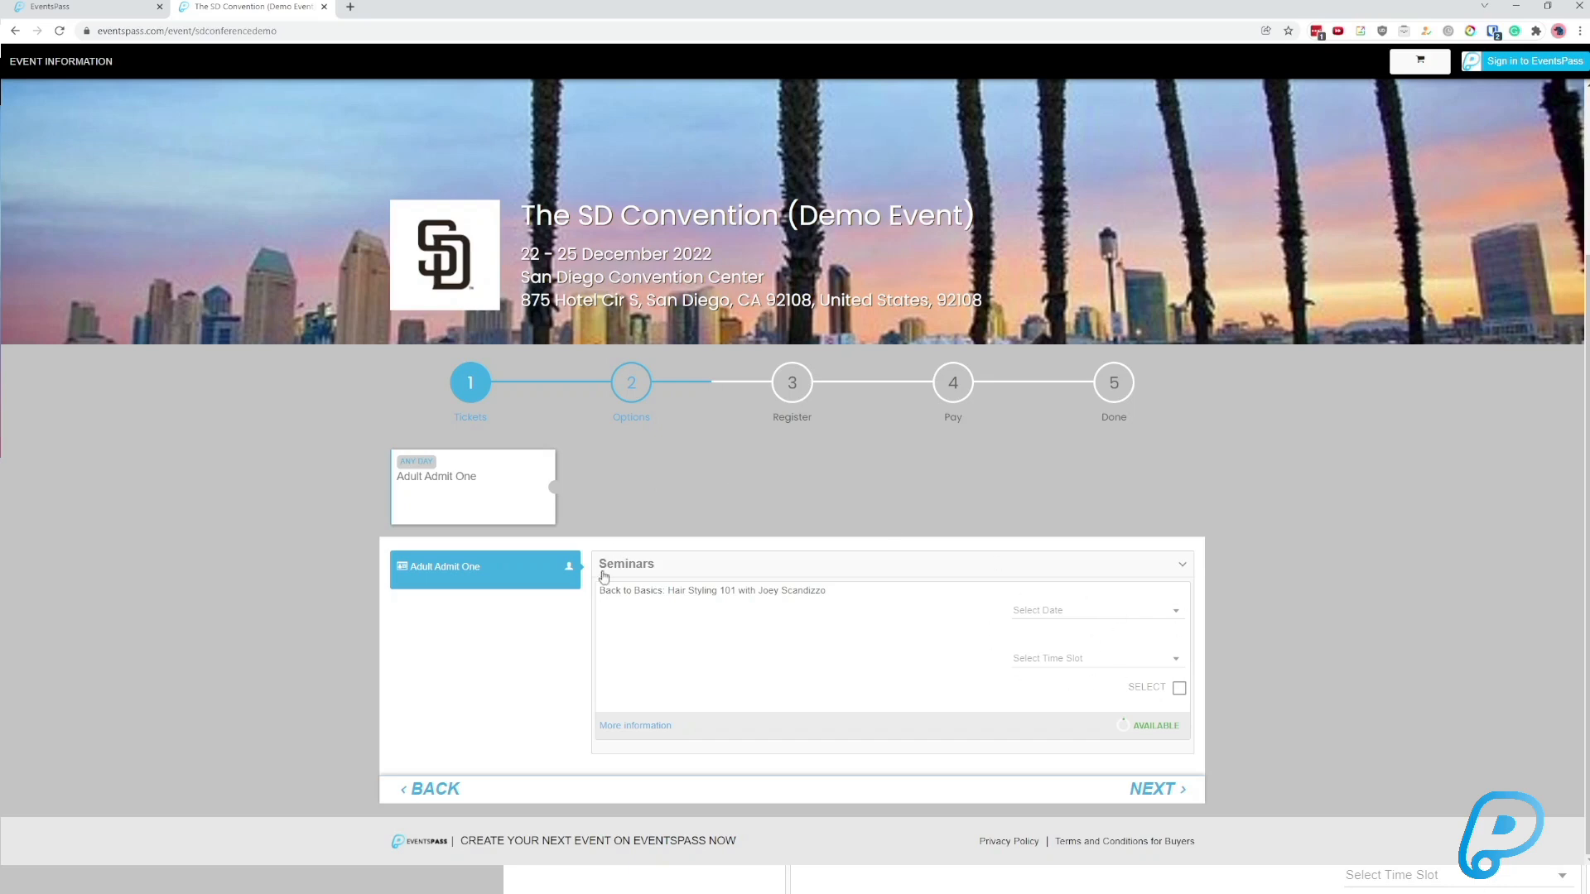
# Examine the Back to Basics seminar's listing, collapsing and re-expanding its Seminars category.
pyautogui.moveTo(598, 590); pyautogui.dragTo(843, 608)
pyautogui.click(842, 609)
pyautogui.moveTo(598, 591); pyautogui.dragTo(865, 610)
pyautogui.click(865, 611)
pyautogui.click(1183, 567)
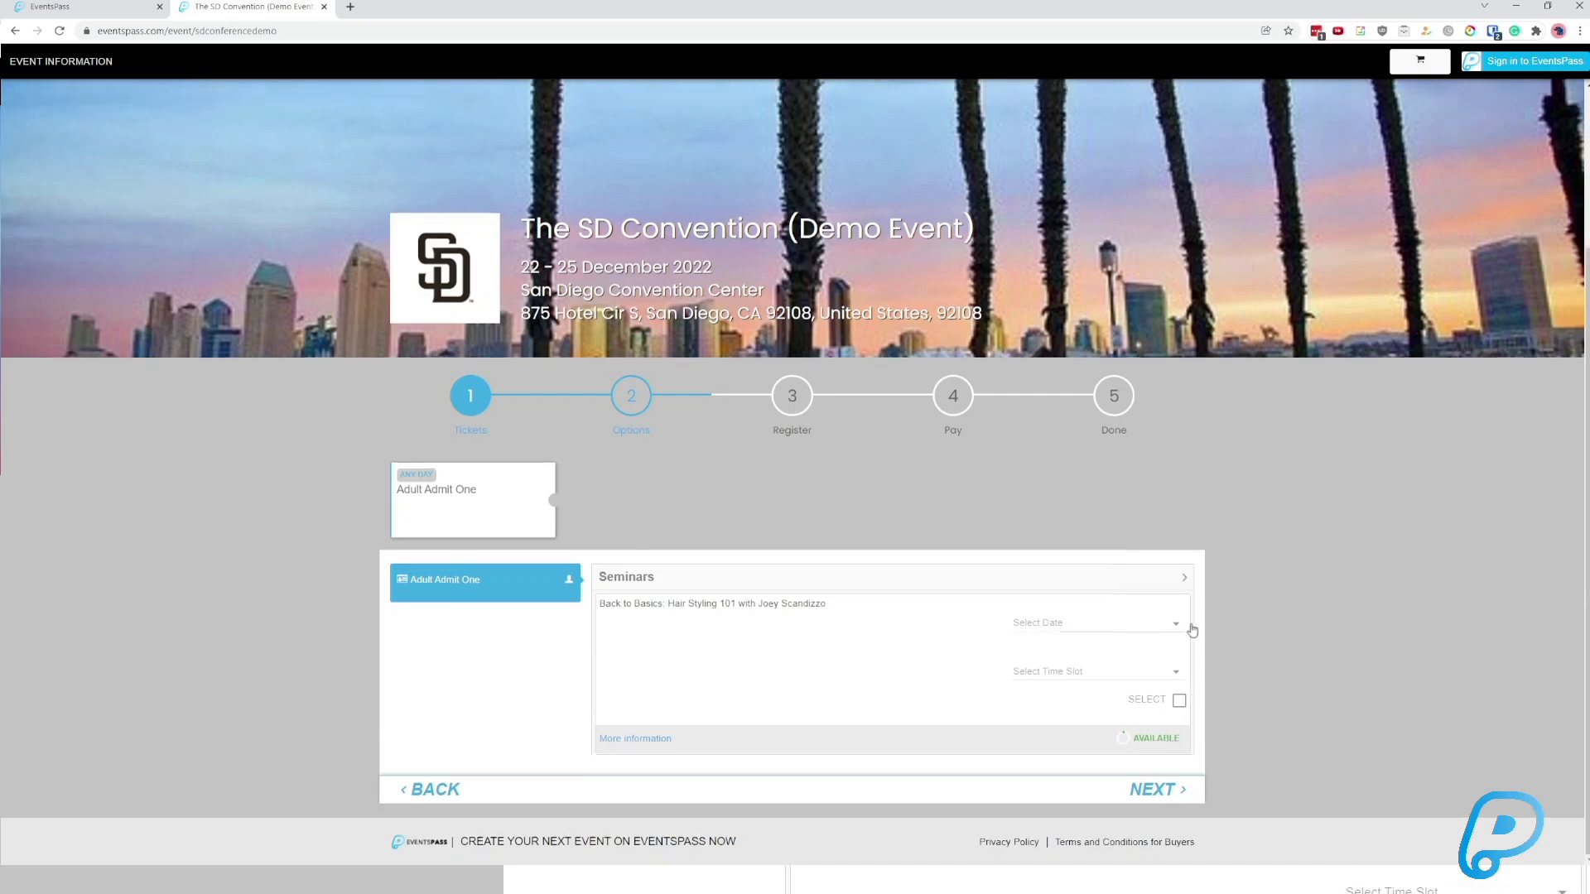
pyautogui.click(1186, 740)
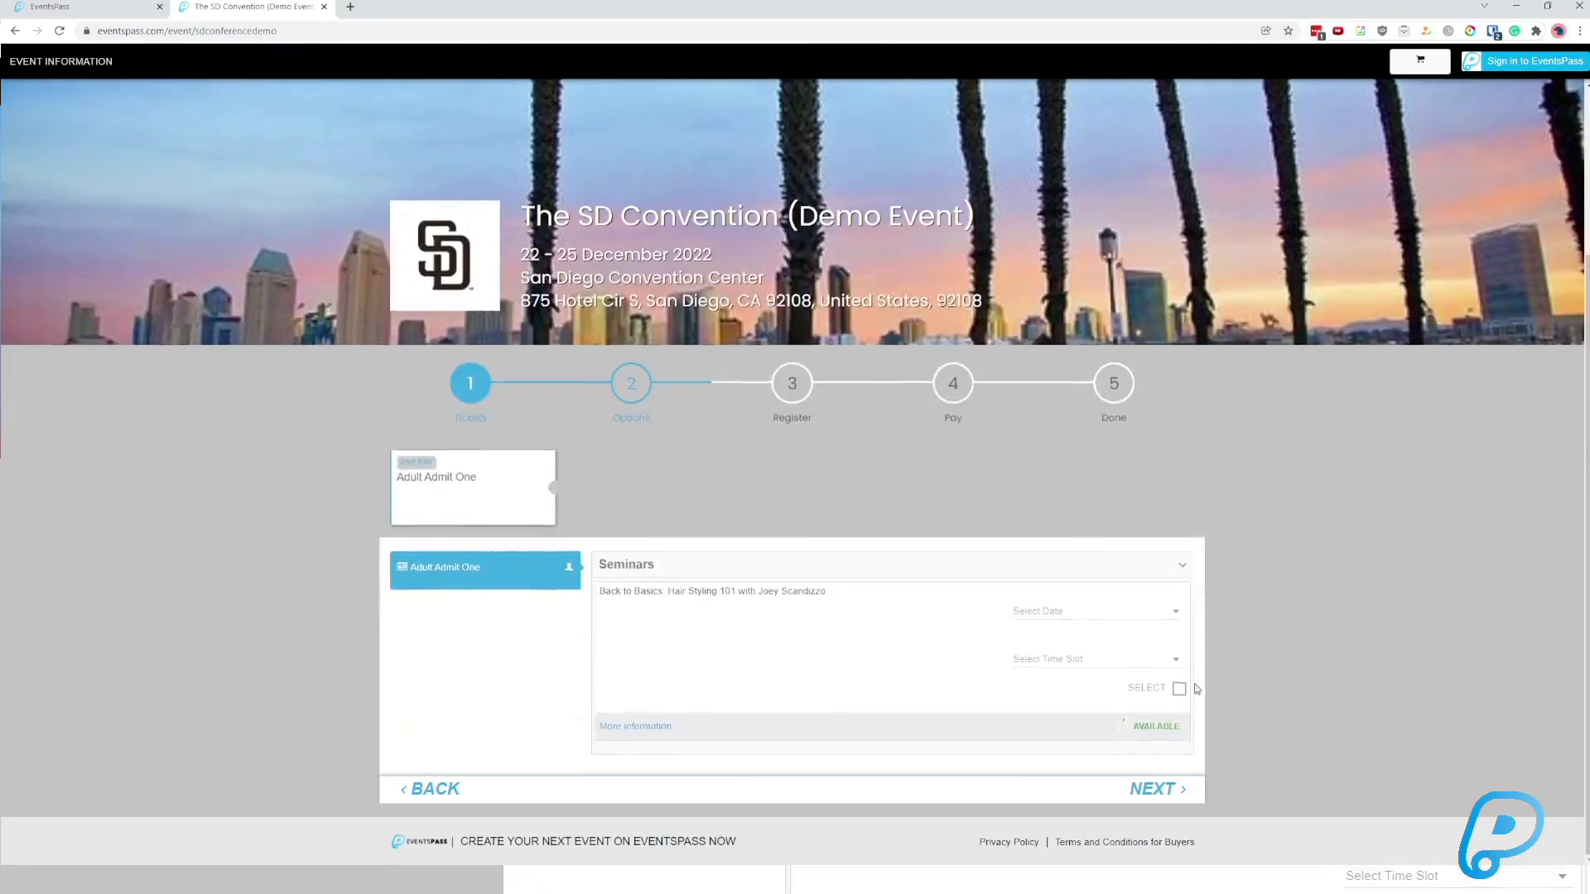
pyautogui.moveTo(600, 593); pyautogui.dragTo(851, 605)
pyautogui.click(845, 604)
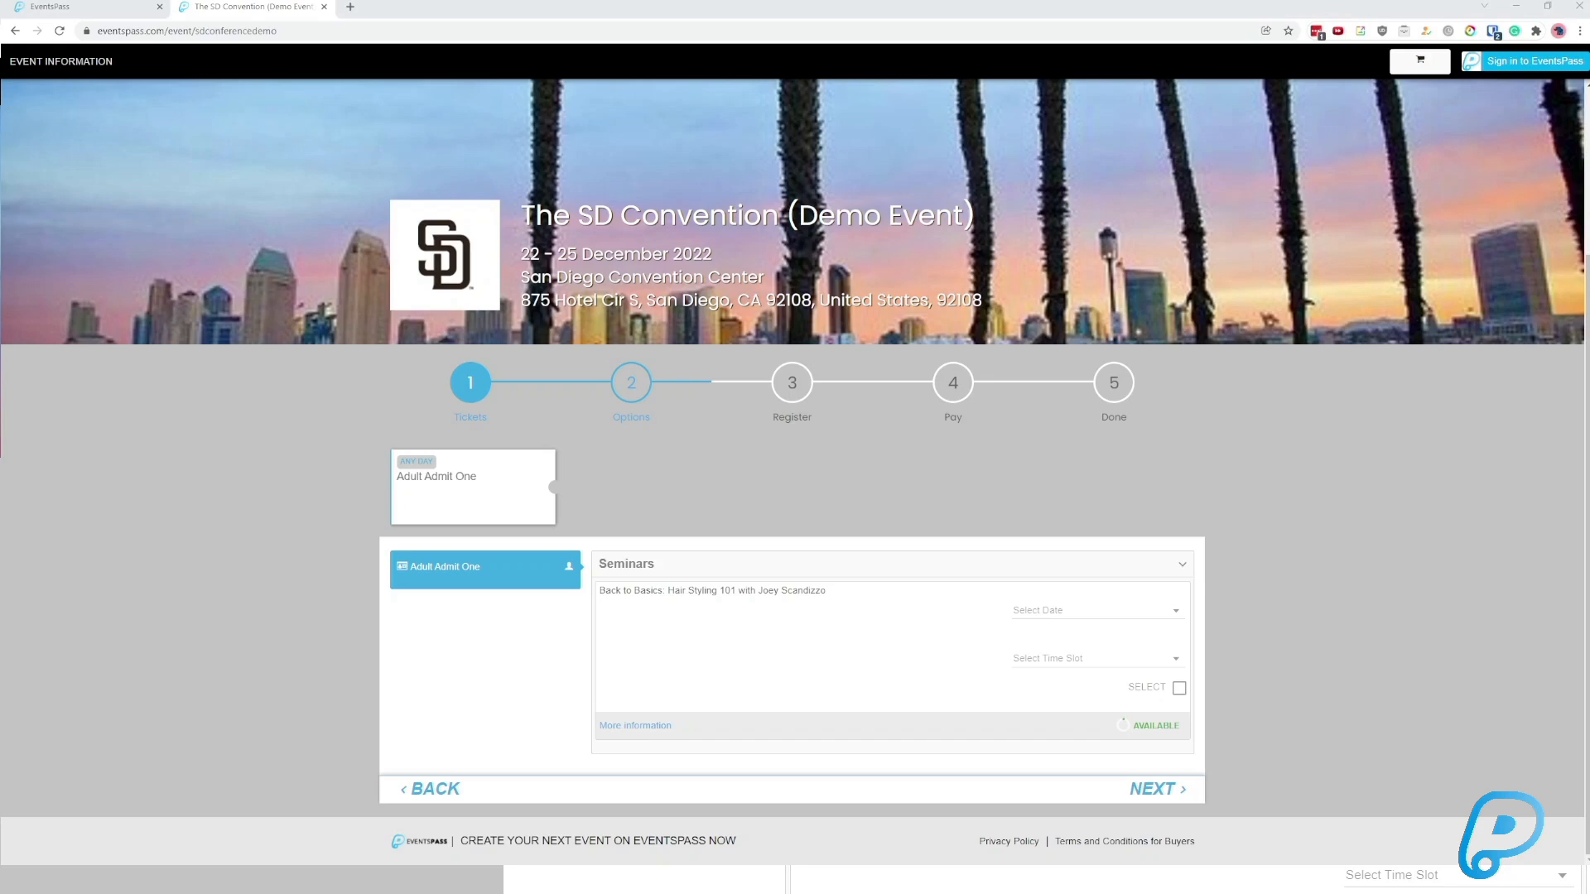
pyautogui.moveTo(598, 590); pyautogui.dragTo(857, 592)
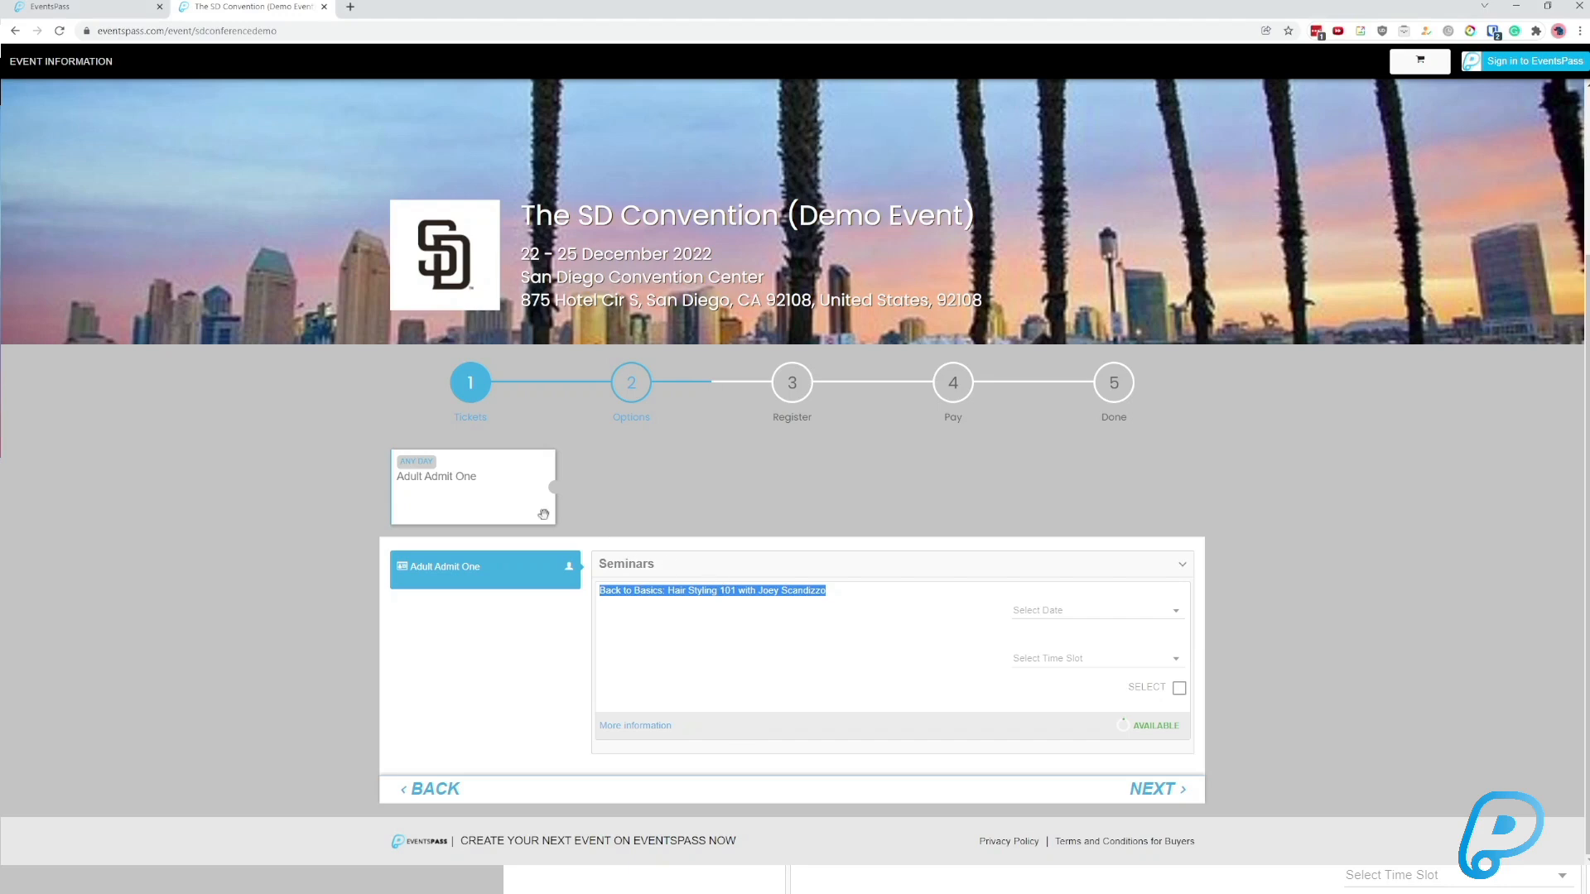
pyautogui.click(698, 616)
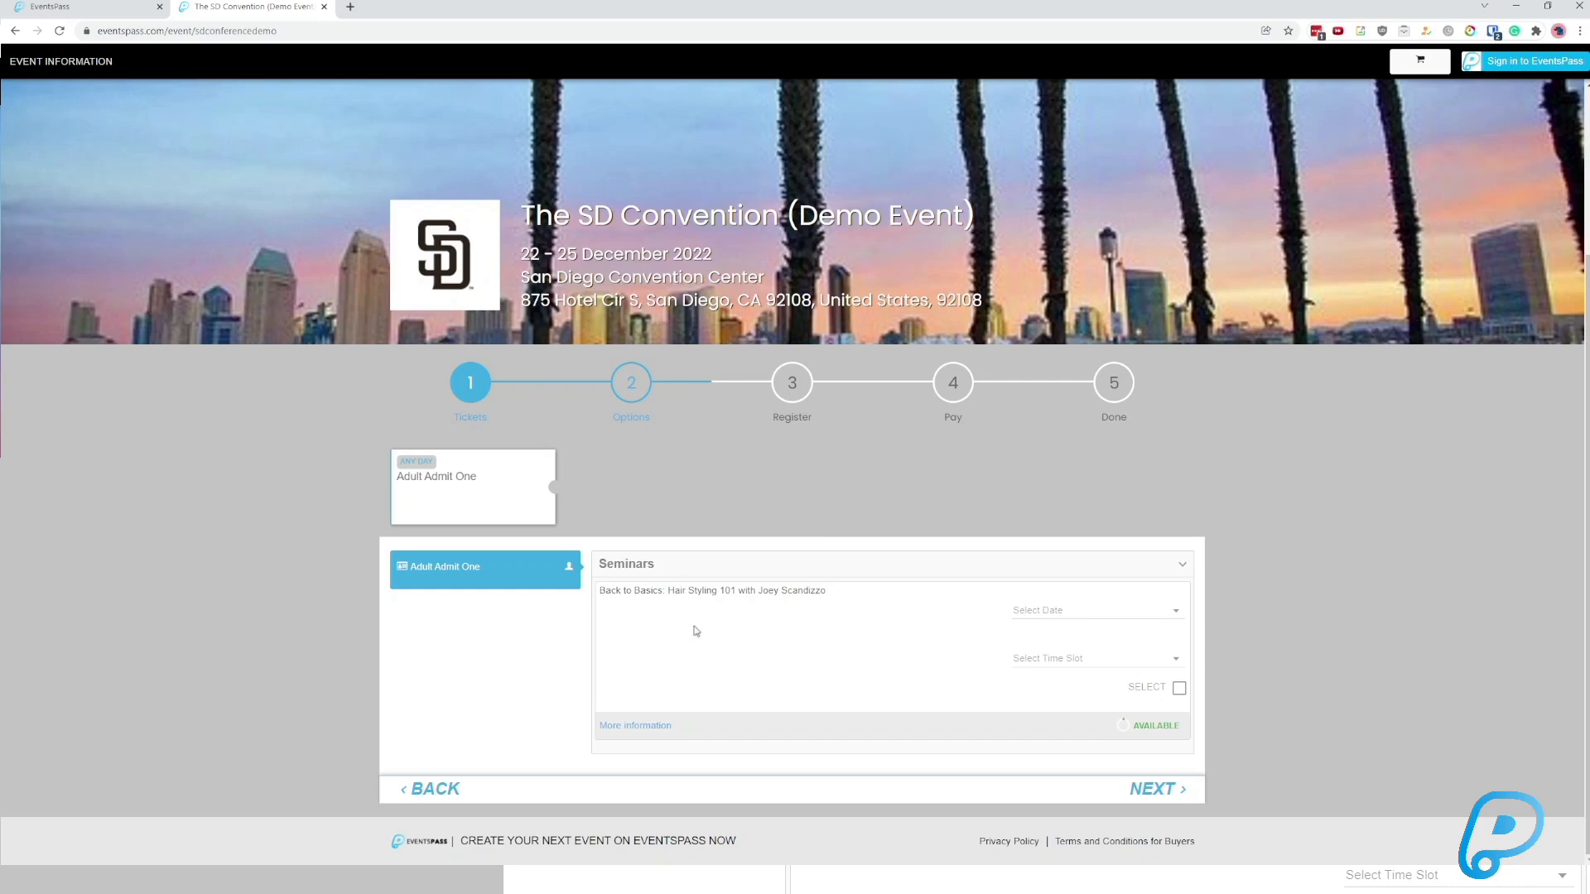
pyautogui.moveTo(596, 589); pyautogui.dragTo(885, 591)
pyautogui.click(885, 592)
# Check the dates and time slots offered for the Back to Basics seminar.
pyautogui.click(1035, 613)
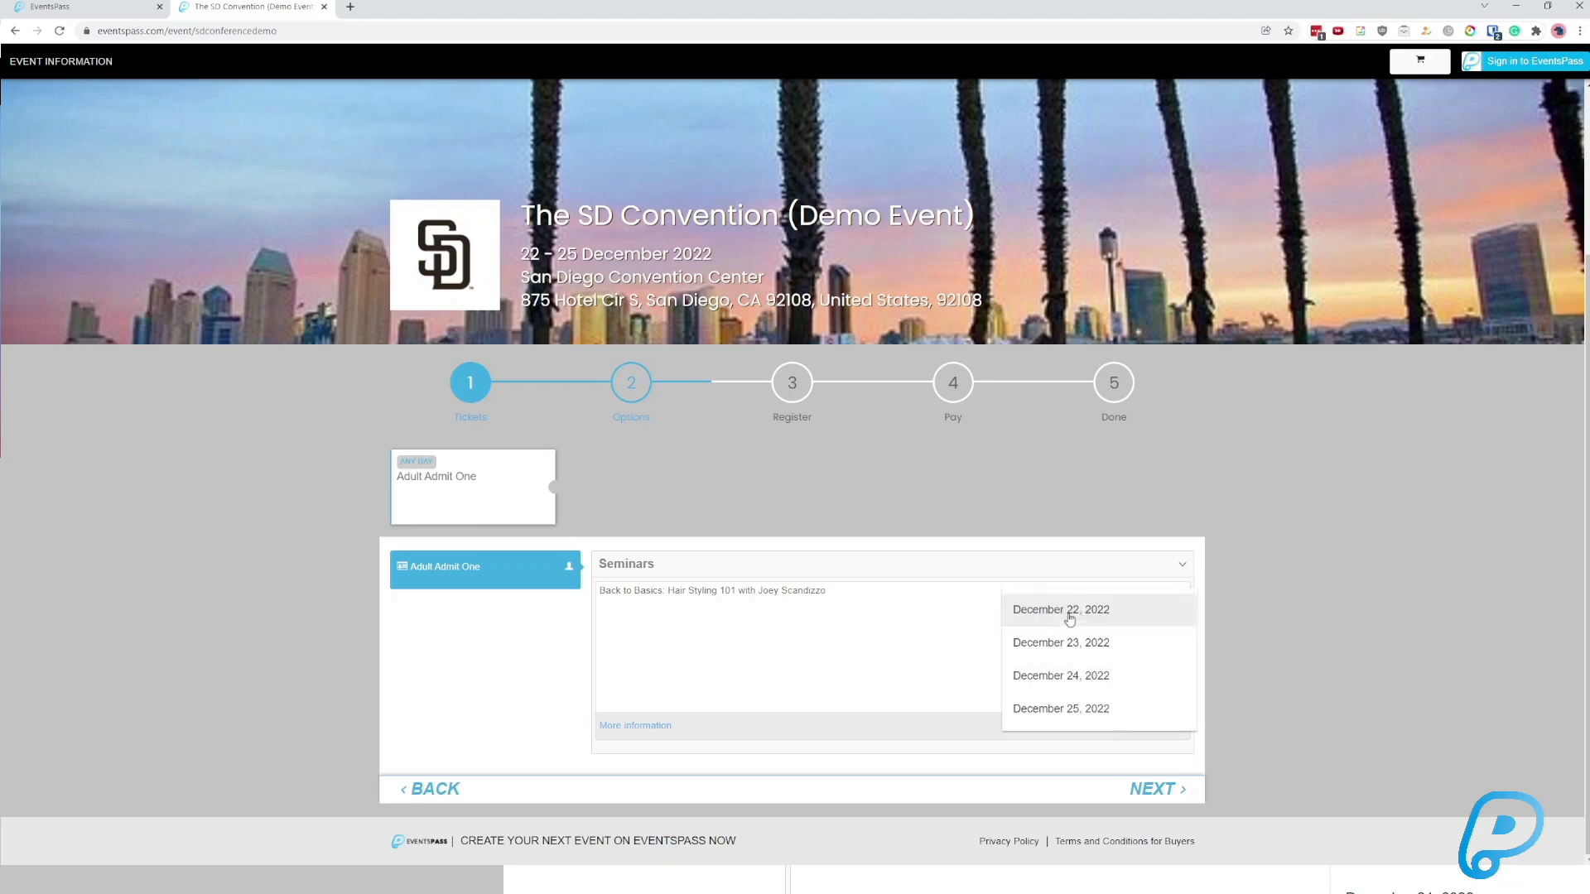
pyautogui.click(958, 653)
pyautogui.click(1122, 654)
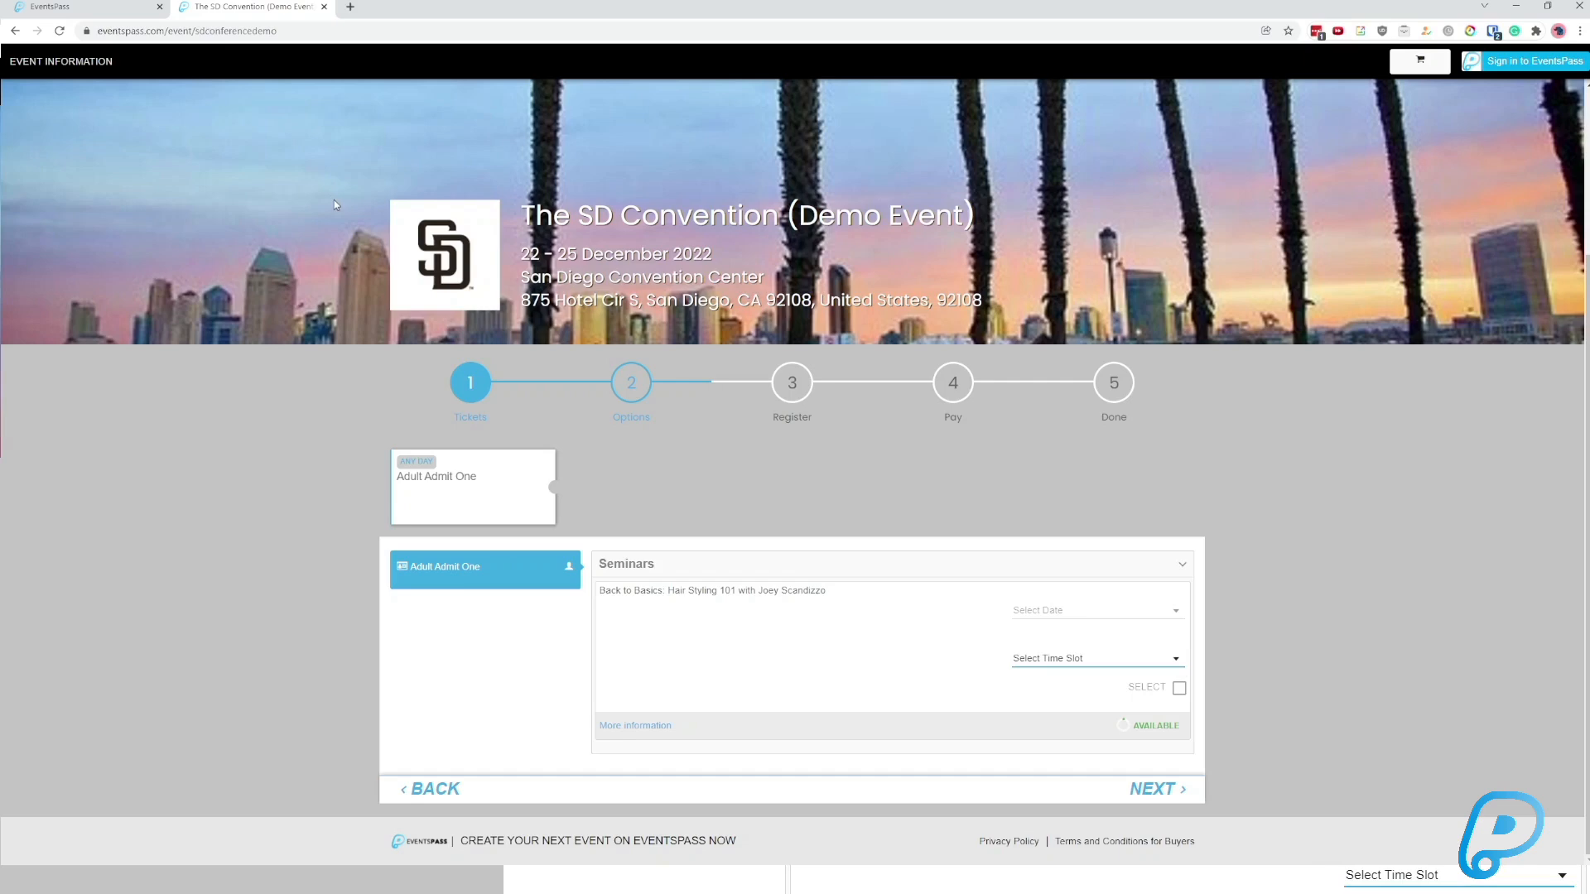
# Switch to the EventsPass admin site and open ticket option management from The SD Convention's dashboard.
pyautogui.click(96, 7)
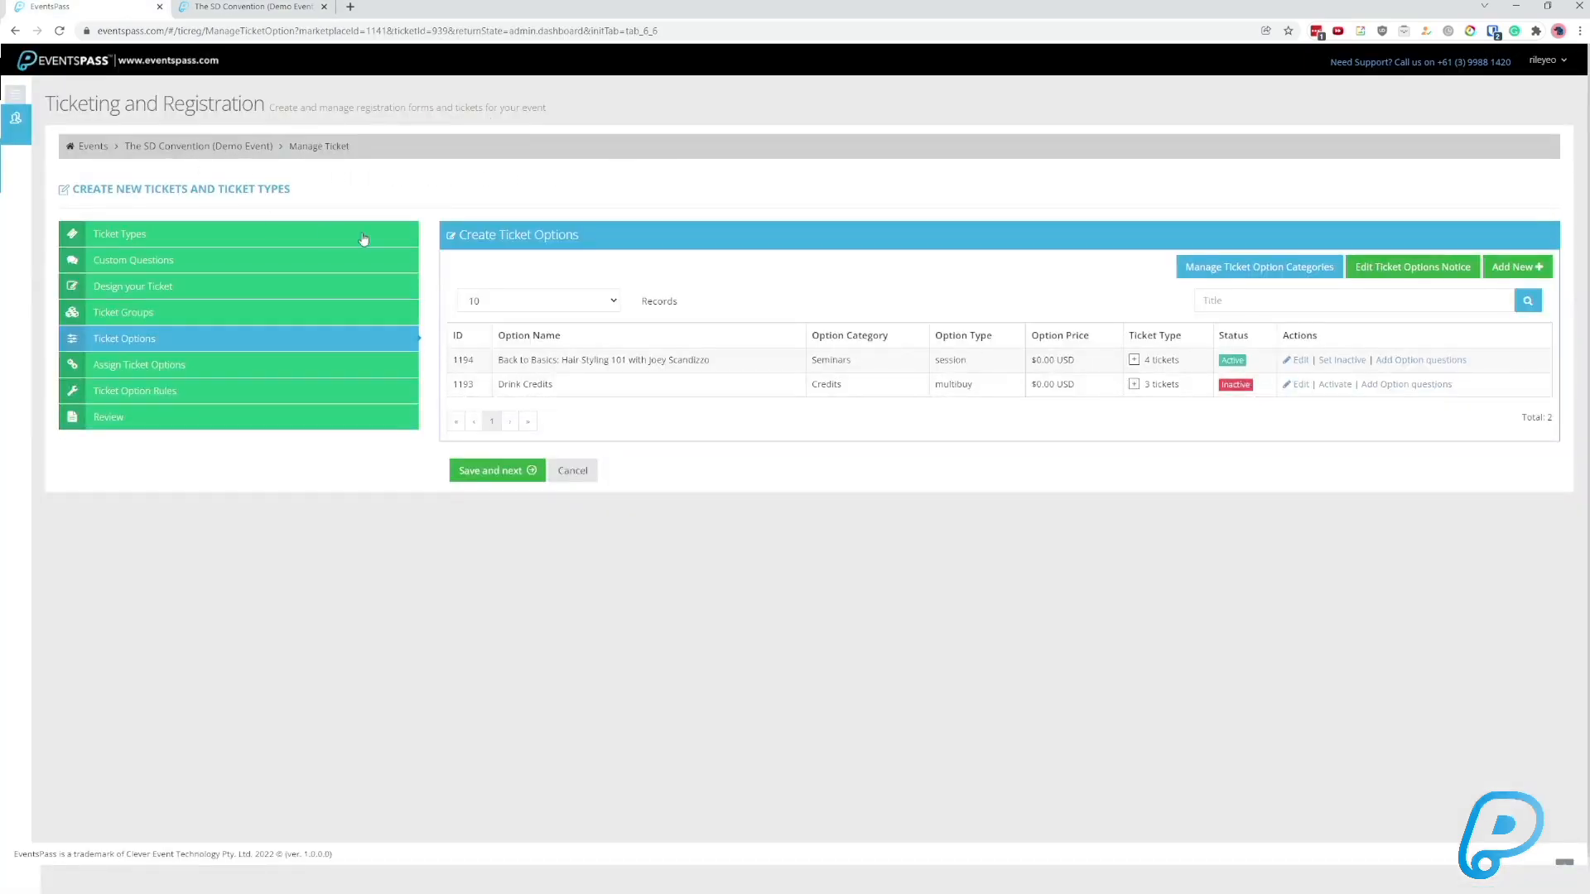
pyautogui.click(217, 147)
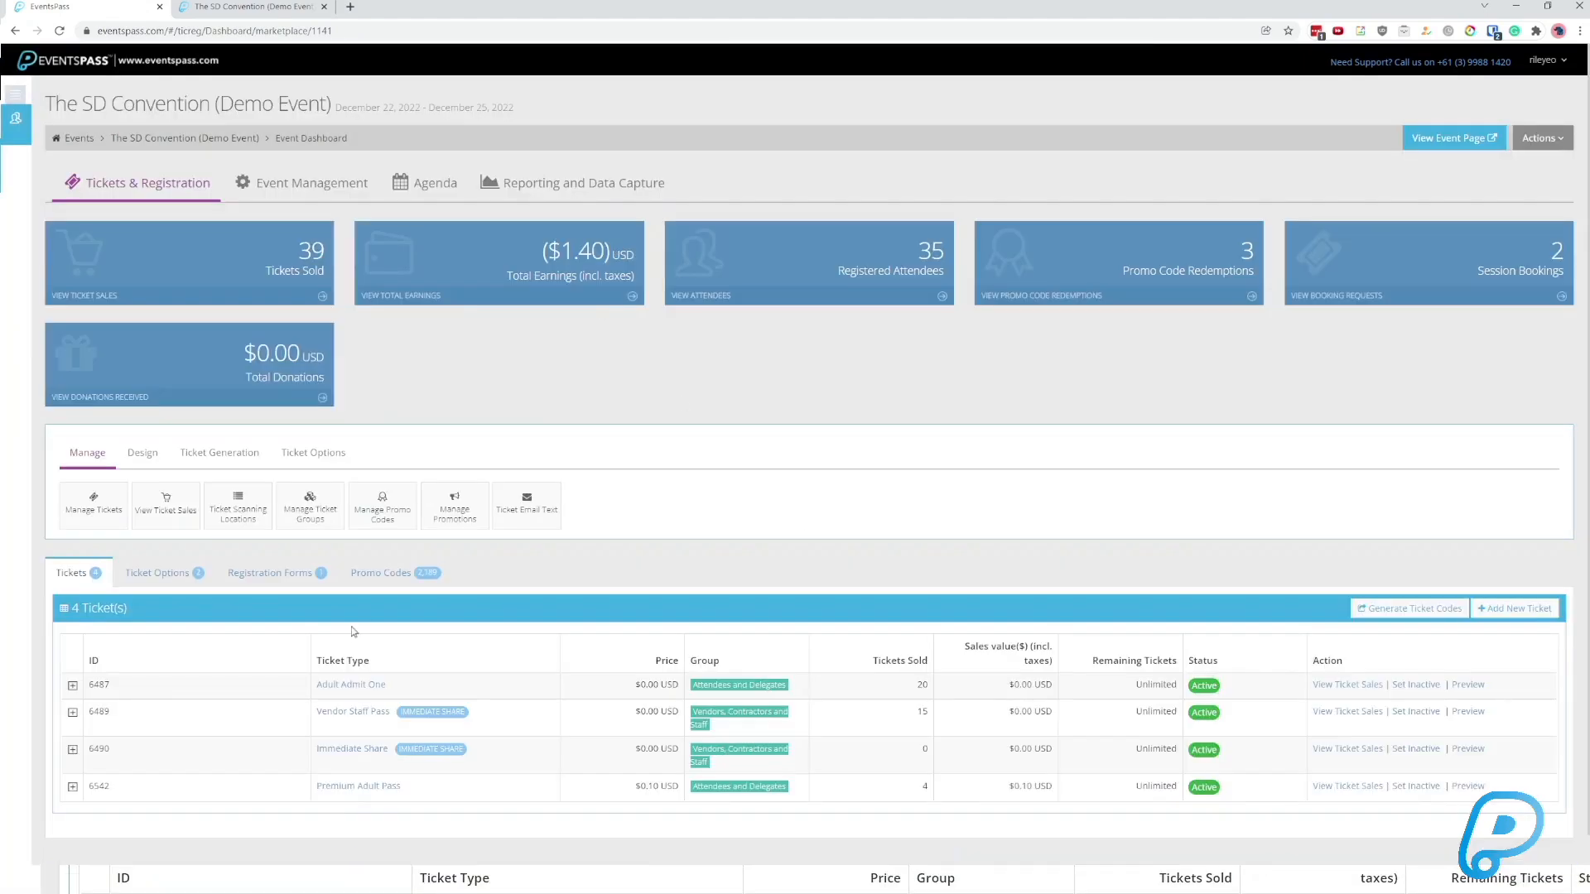
pyautogui.click(309, 455)
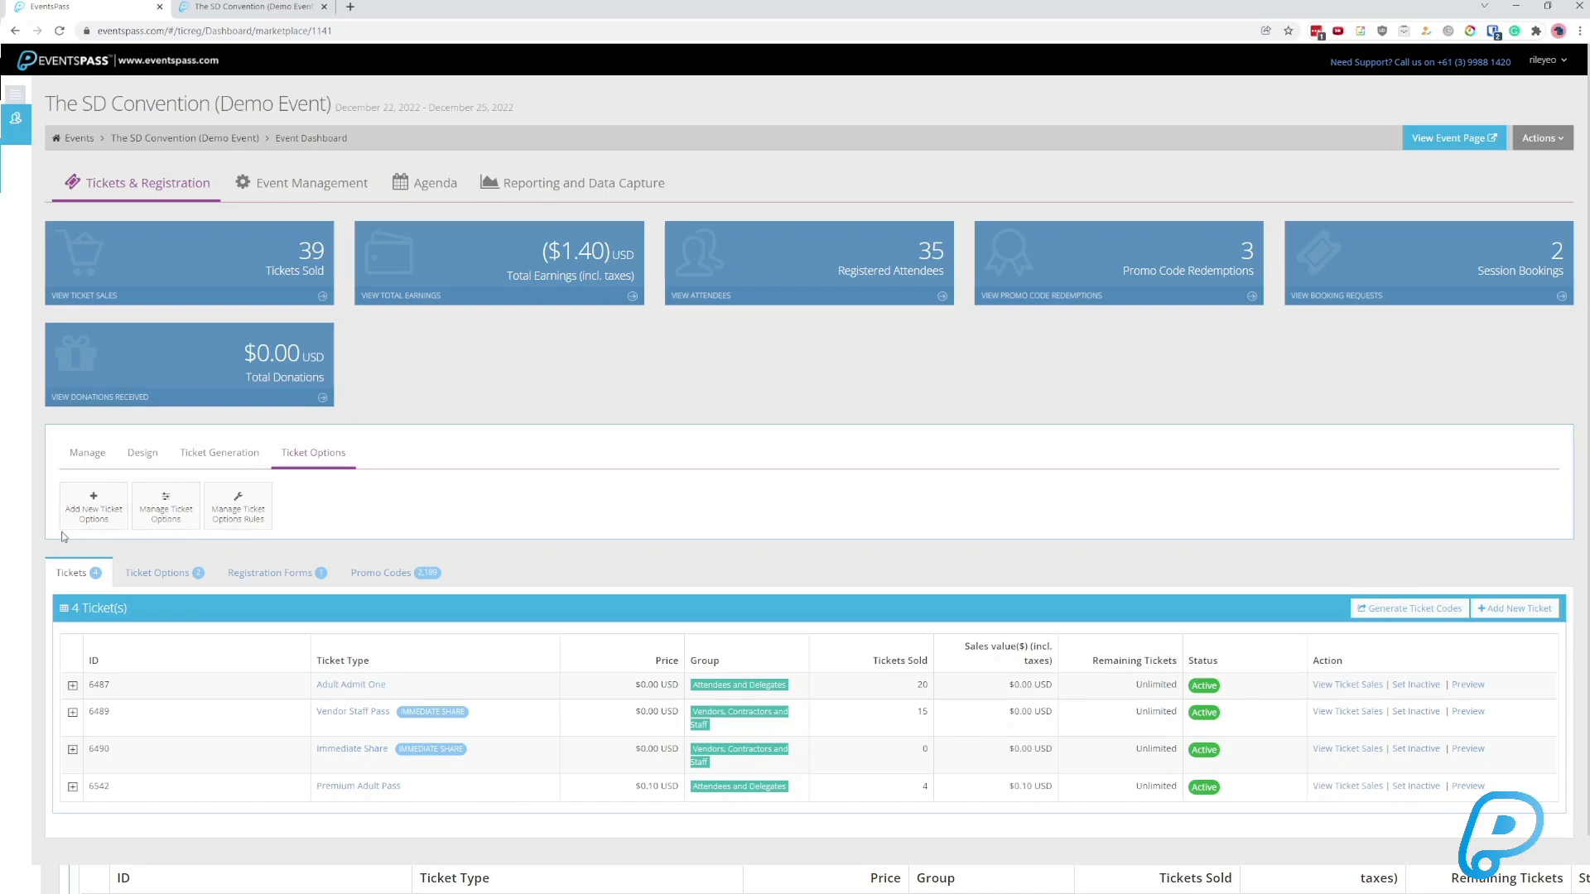
pyautogui.click(166, 508)
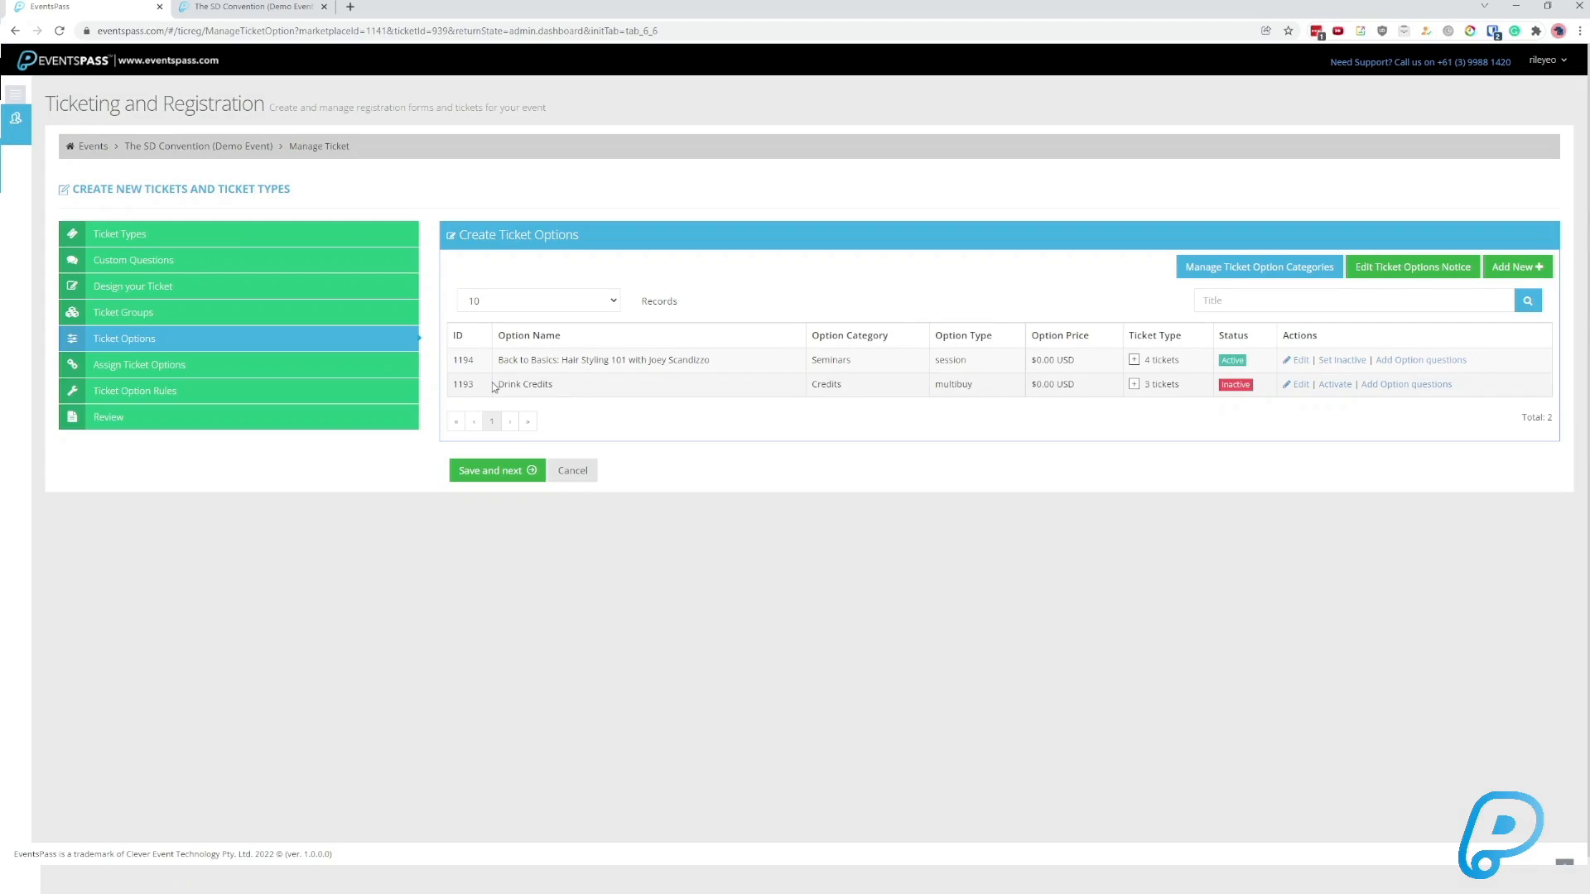
# Compare the Back to Basics seminar on the public event page with the ticket options list in the admin site.
pyautogui.click(235, 7)
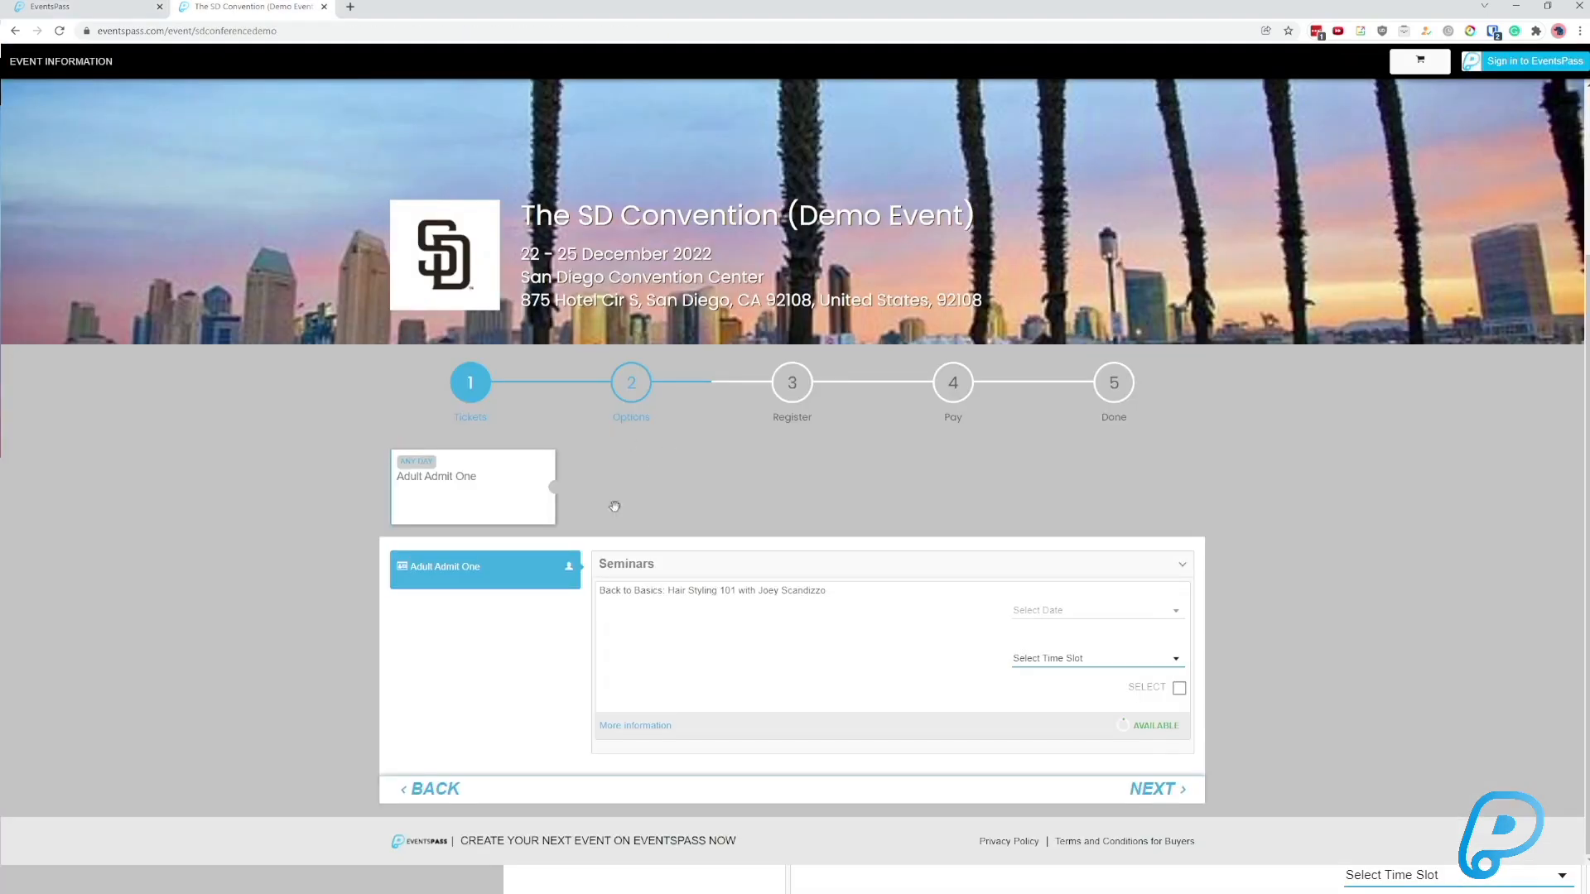
pyautogui.moveTo(598, 591); pyautogui.dragTo(856, 596)
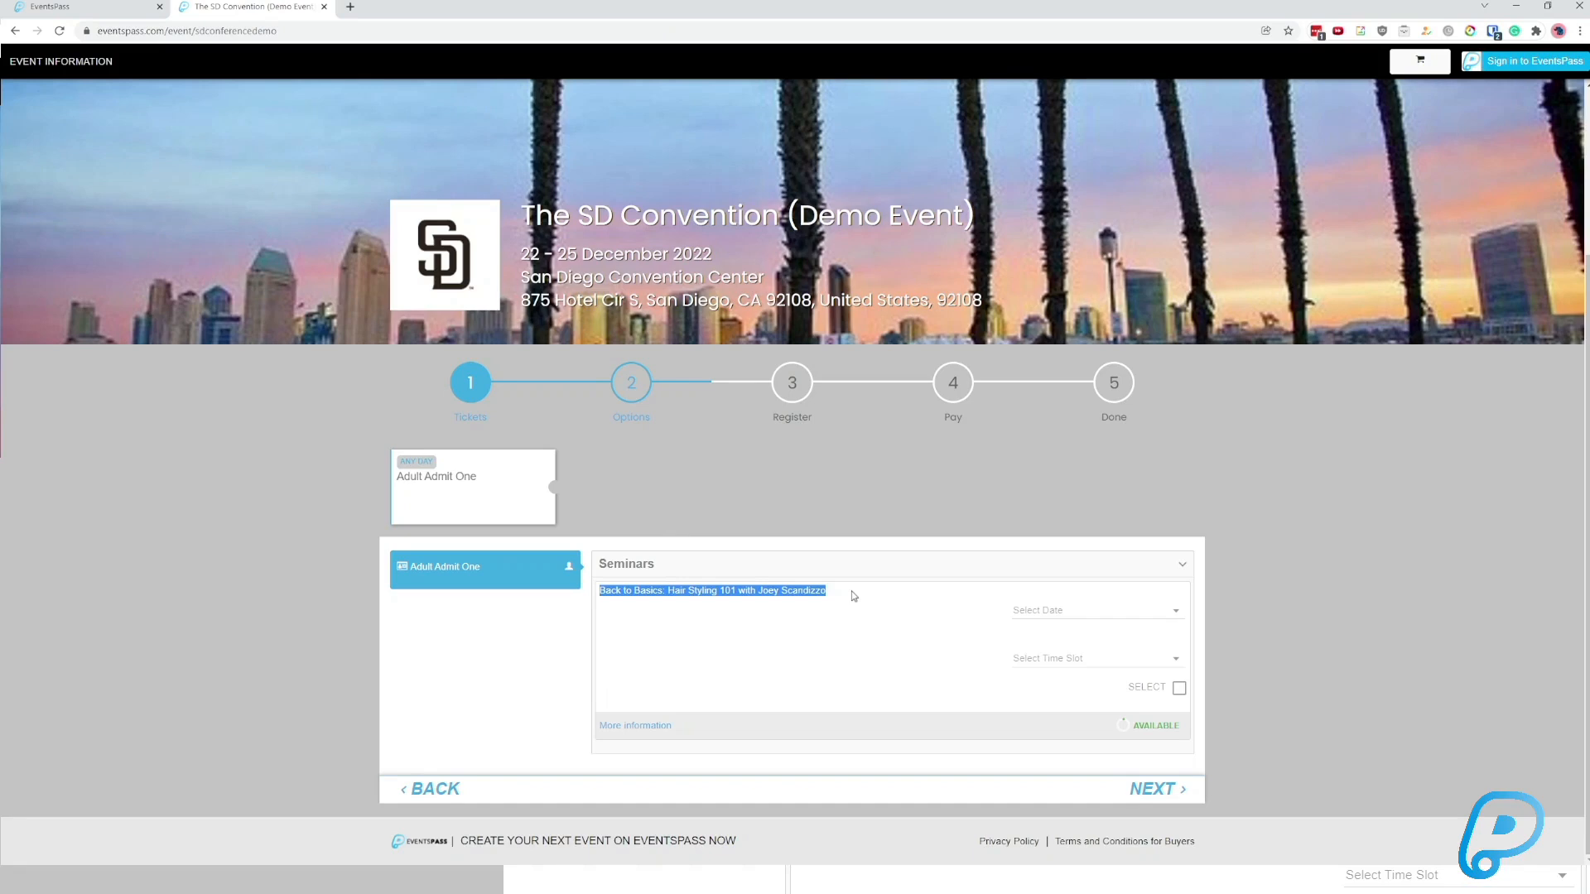
pyautogui.click(855, 595)
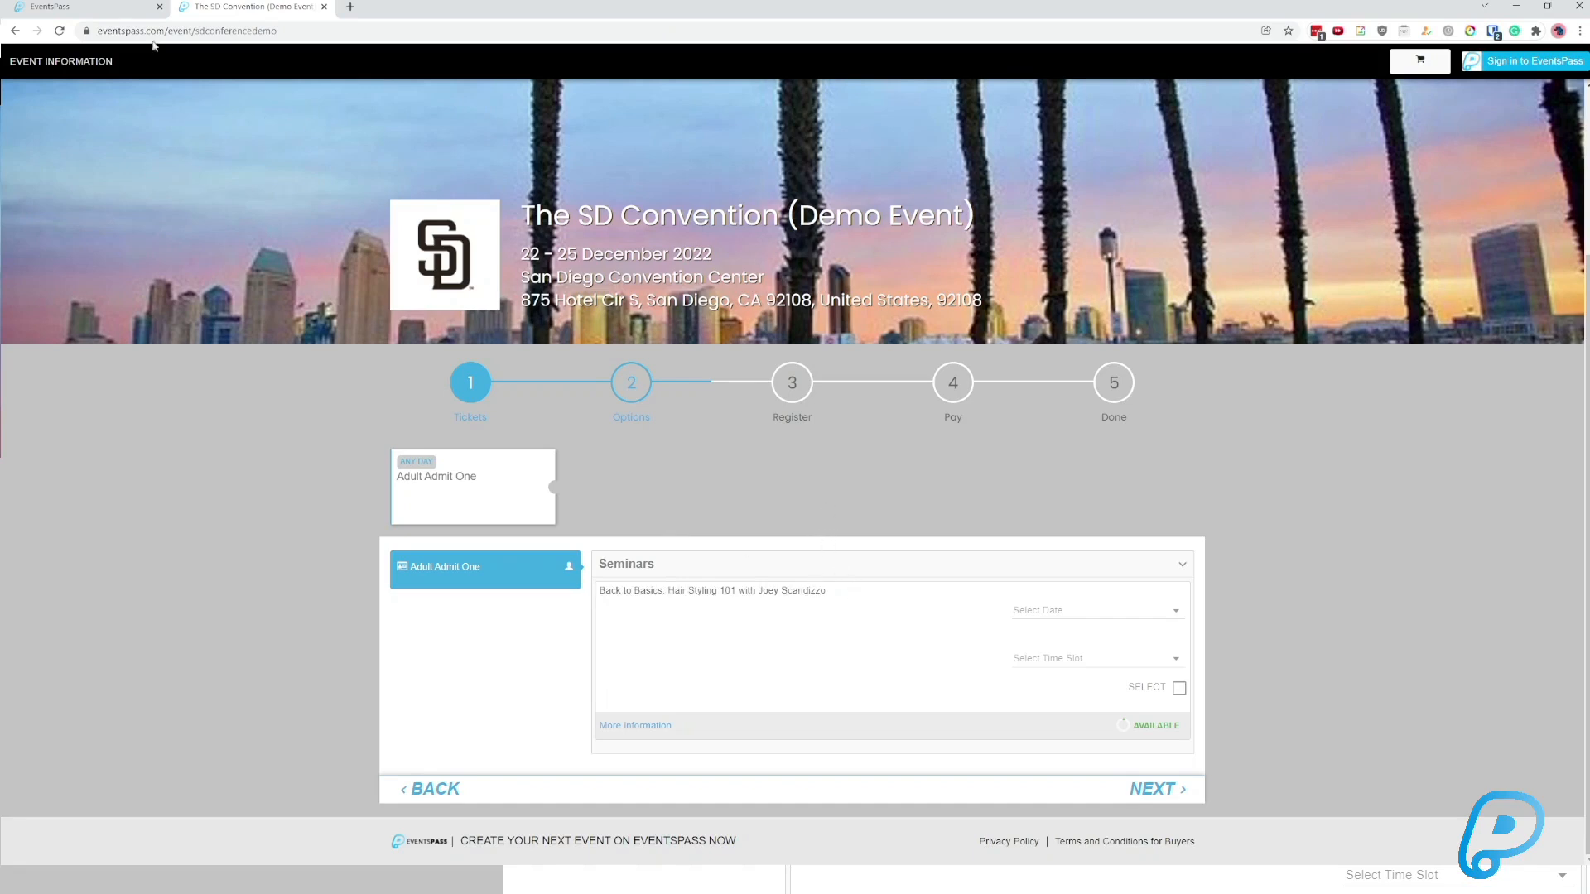
pyautogui.click(106, 15)
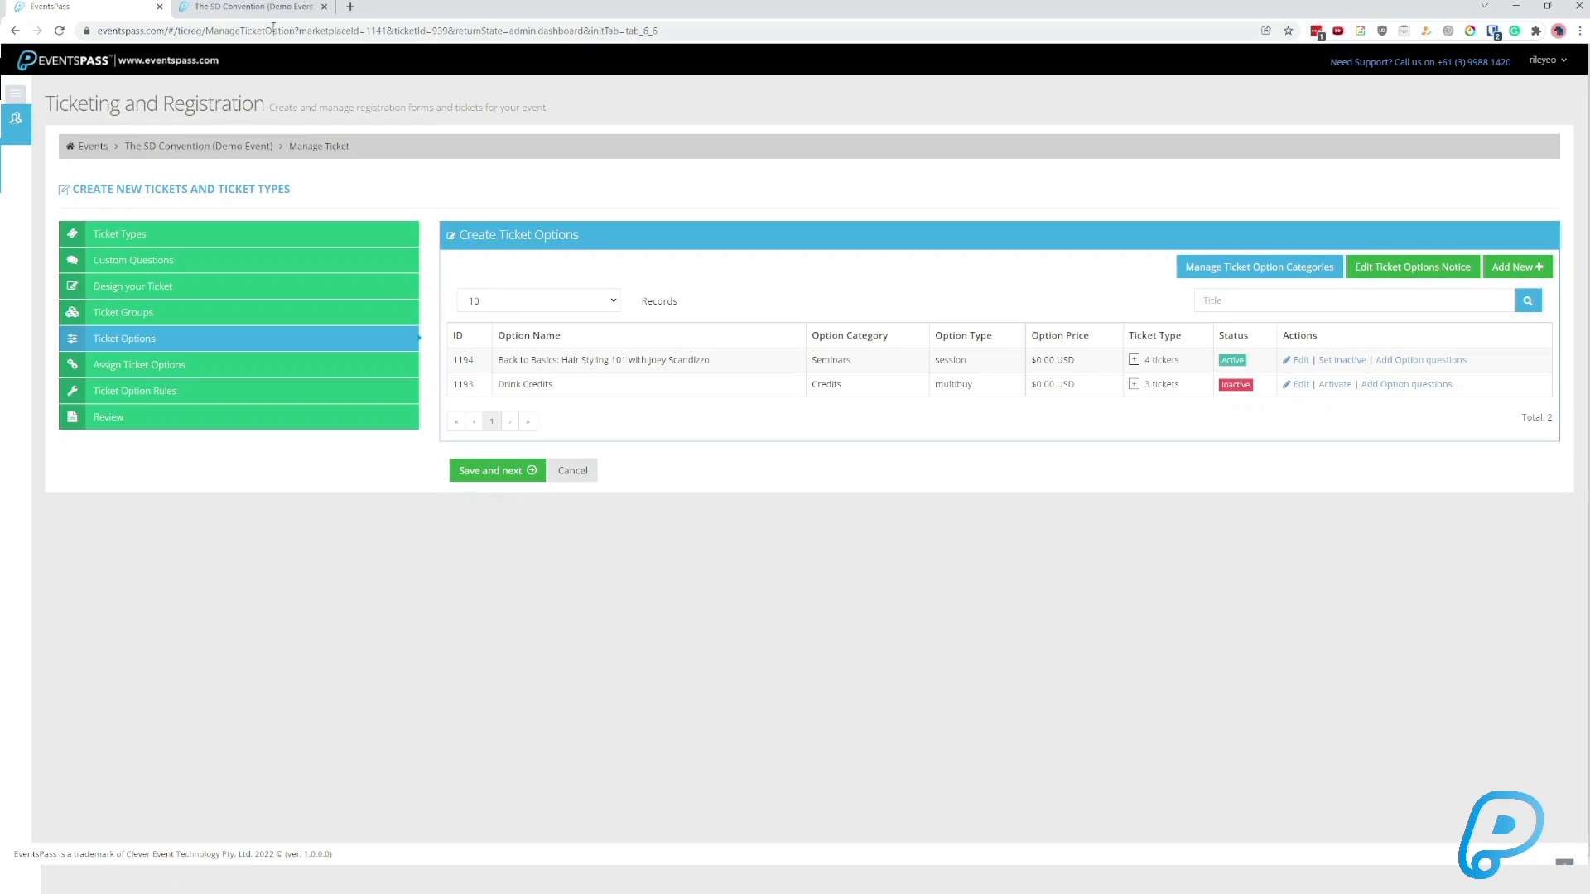
pyautogui.click(249, 8)
pyautogui.moveTo(599, 590); pyautogui.dragTo(807, 605)
pyautogui.click(842, 601)
# Return to the admin site's event dashboard and open session management for the event's agenda.
pyautogui.click(101, 14)
pyautogui.click(211, 148)
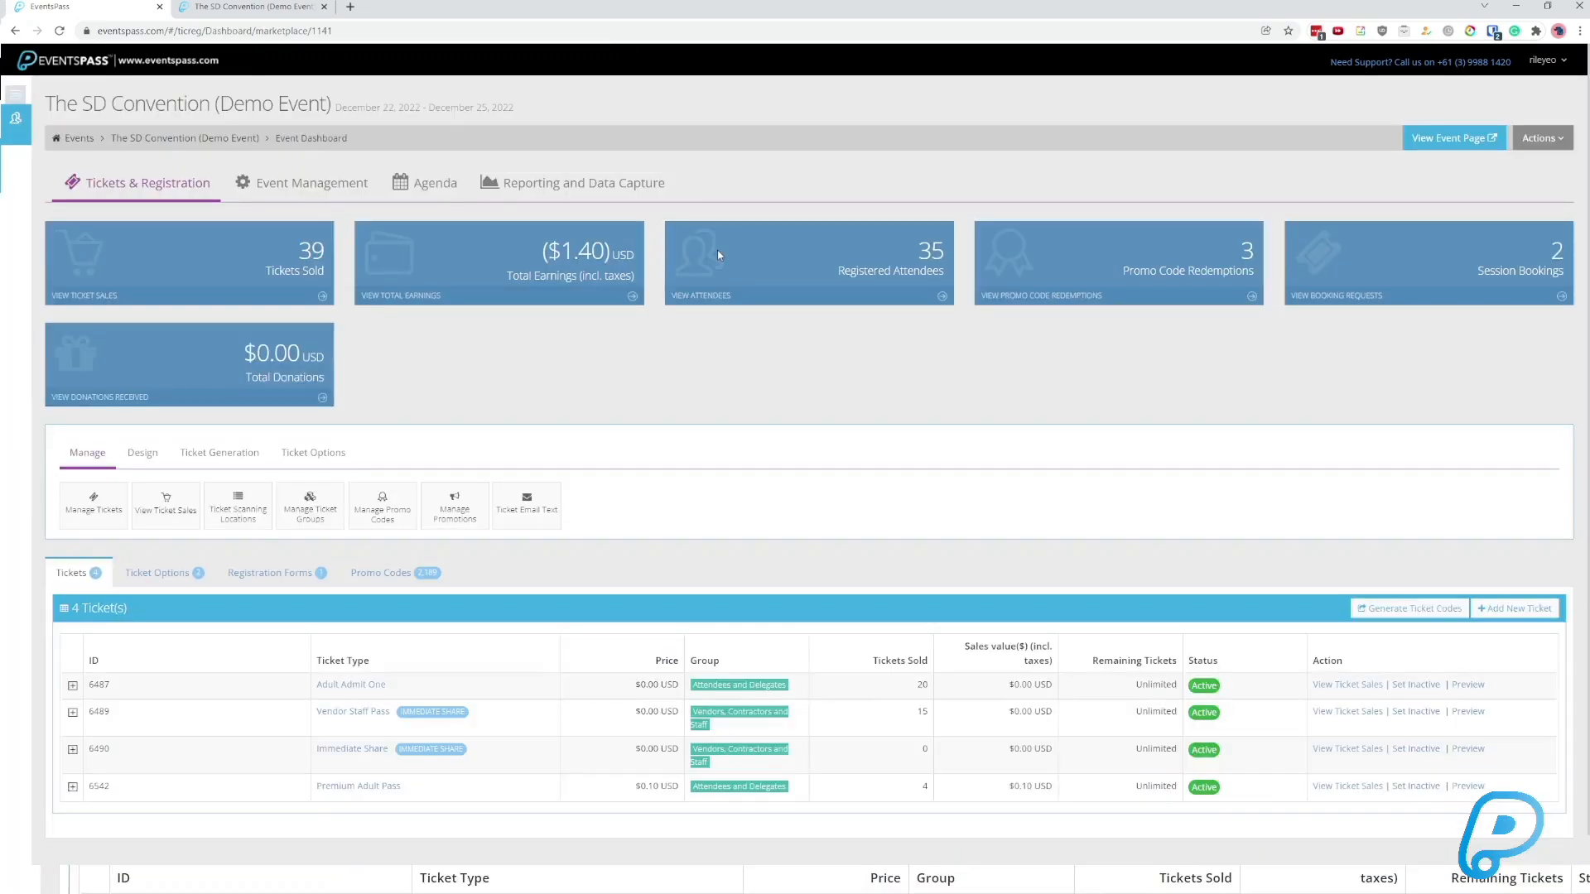
pyautogui.click(423, 185)
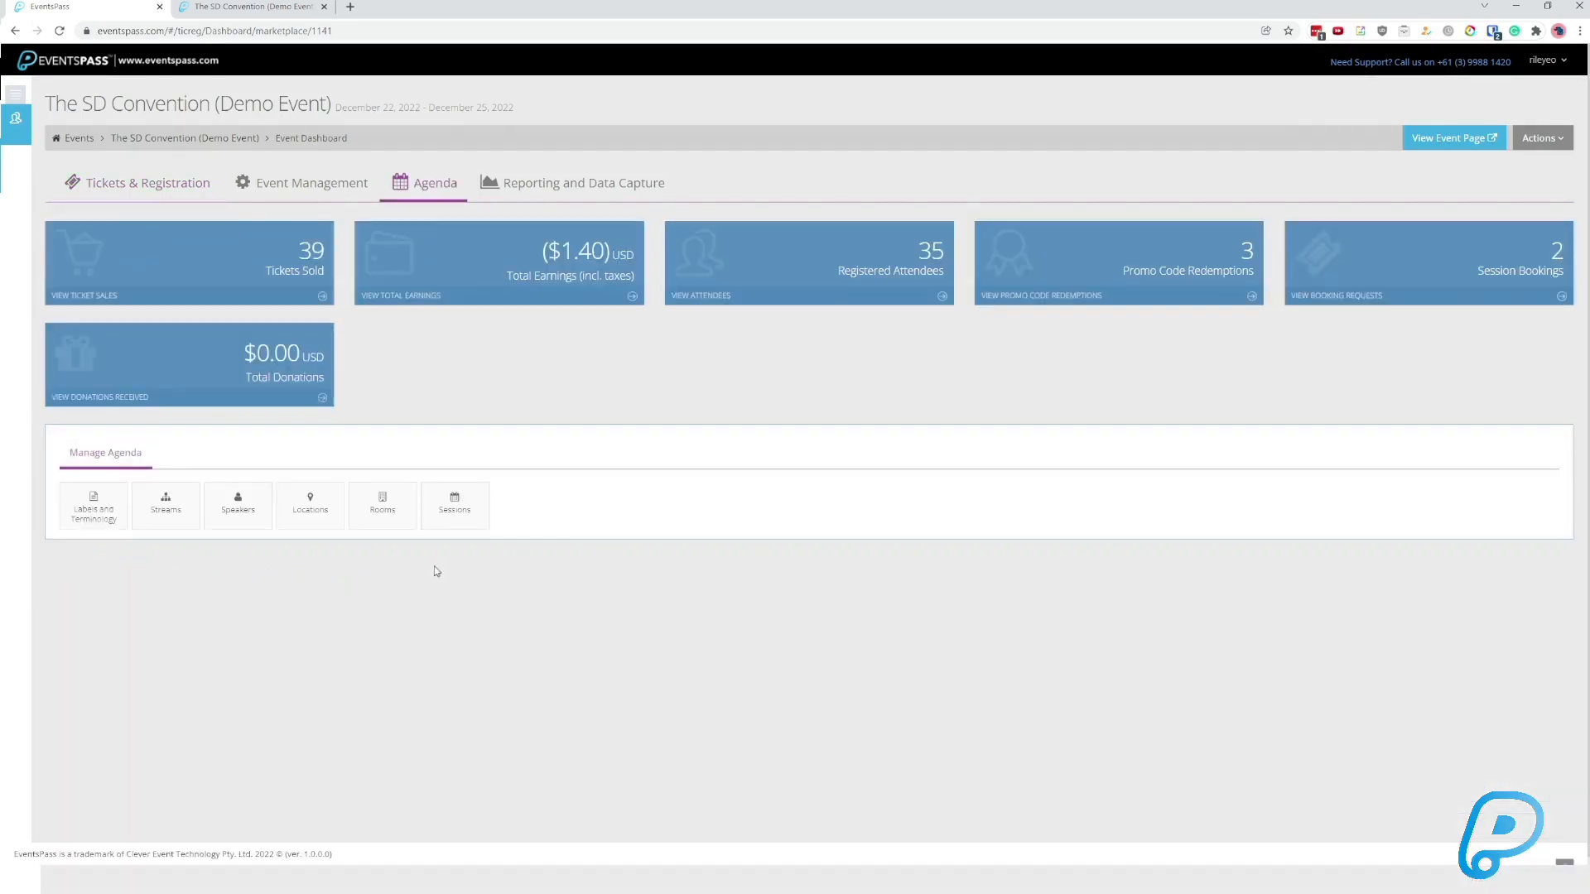
pyautogui.click(459, 512)
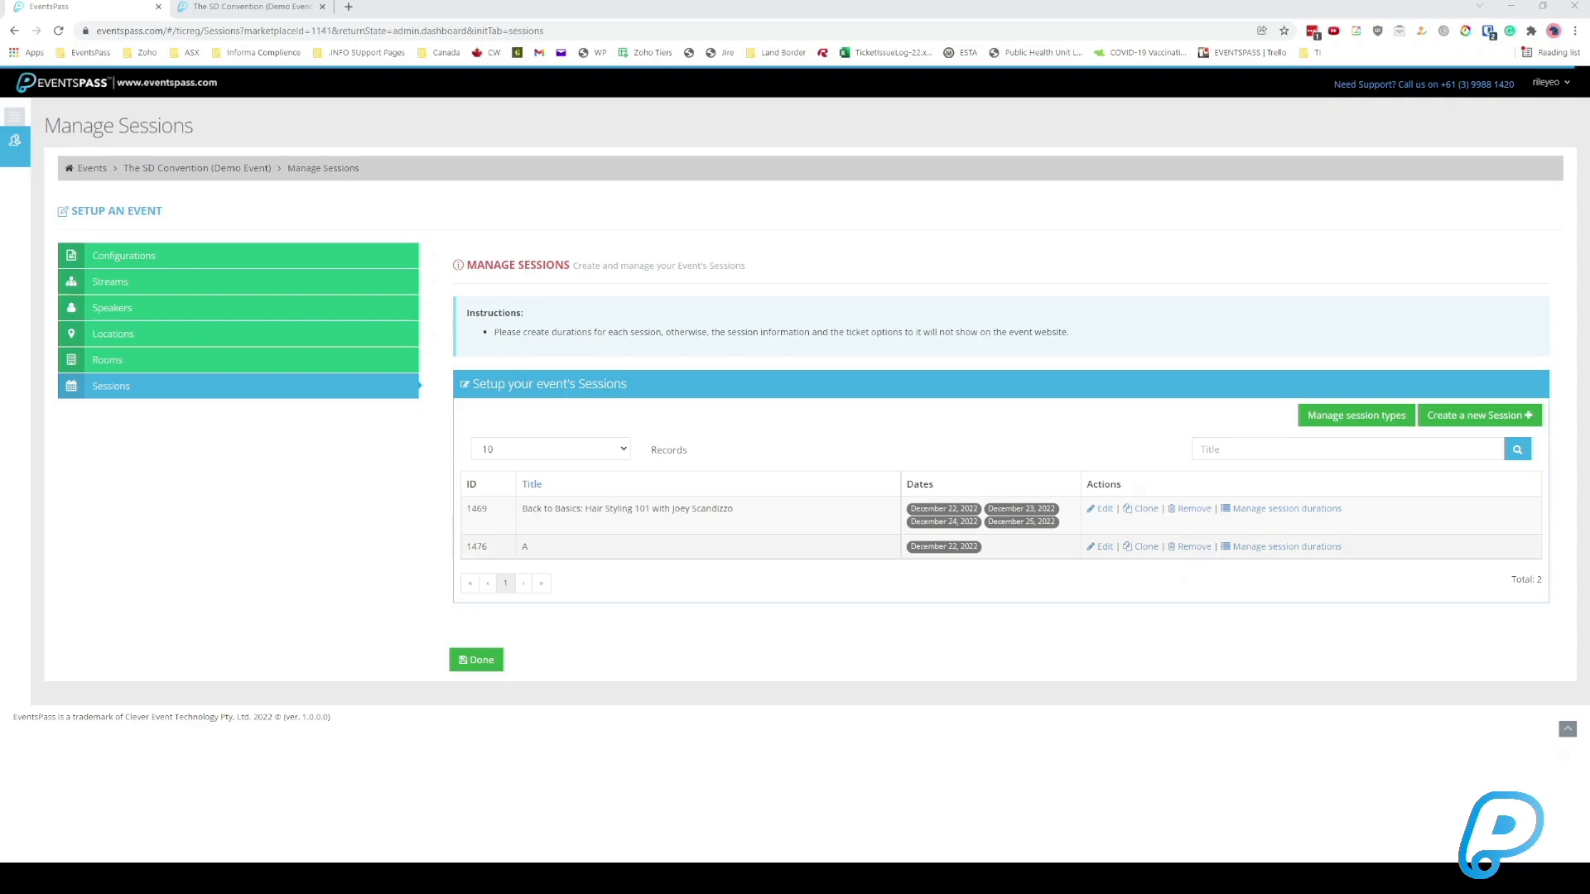
# Review the Back to Basics session's dates and the blank form for a new session, closing it without saving.
pyautogui.moveTo(1059, 525); pyautogui.dragTo(903, 509)
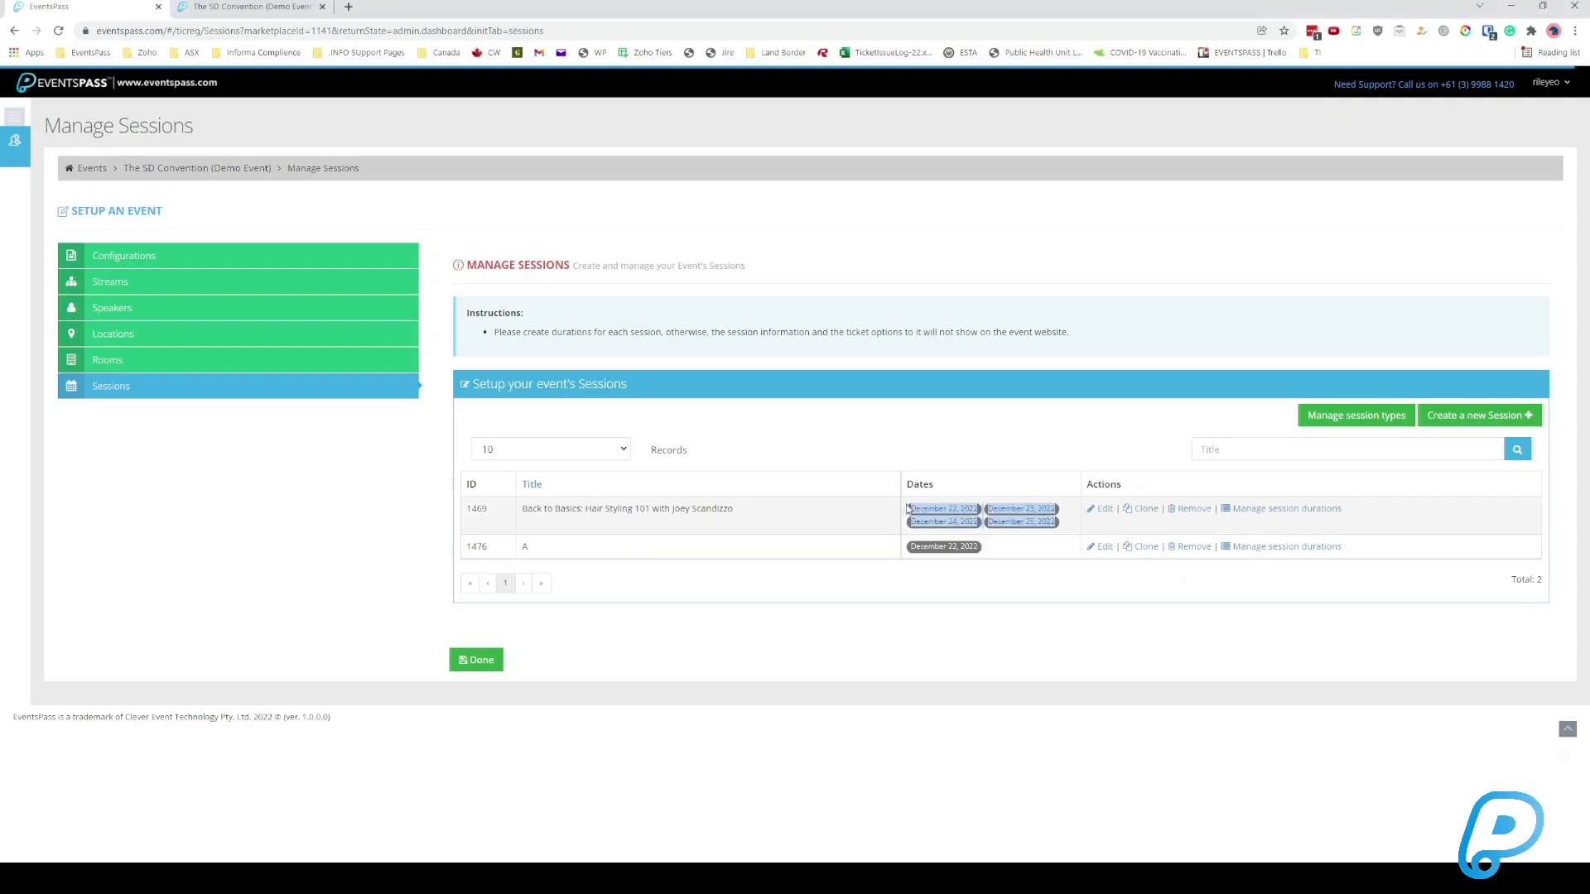
pyautogui.click(907, 508)
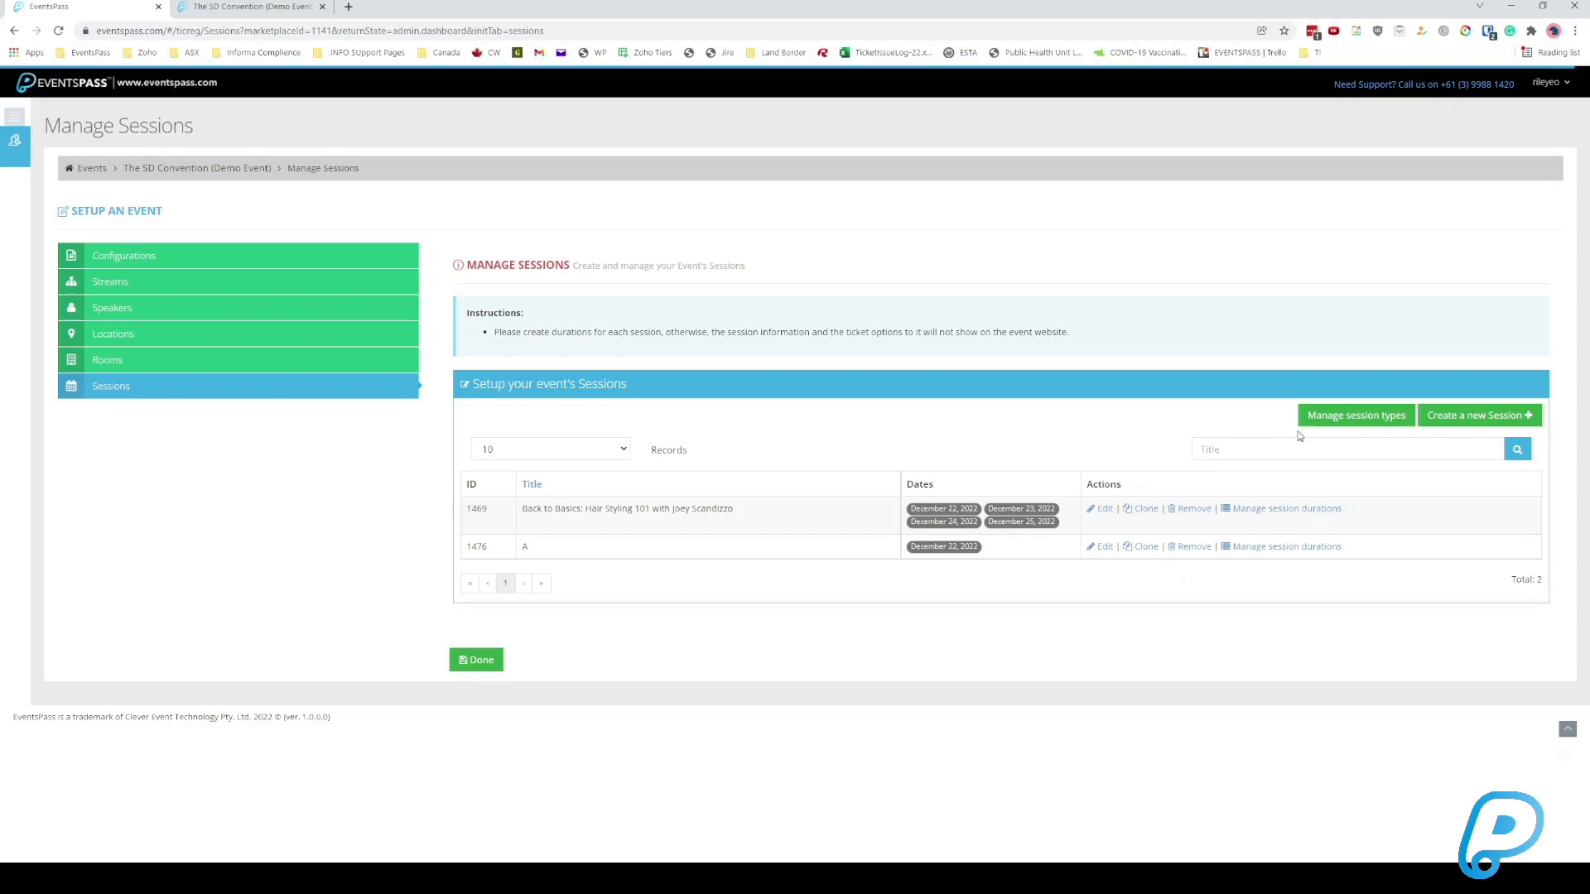
pyautogui.click(1487, 419)
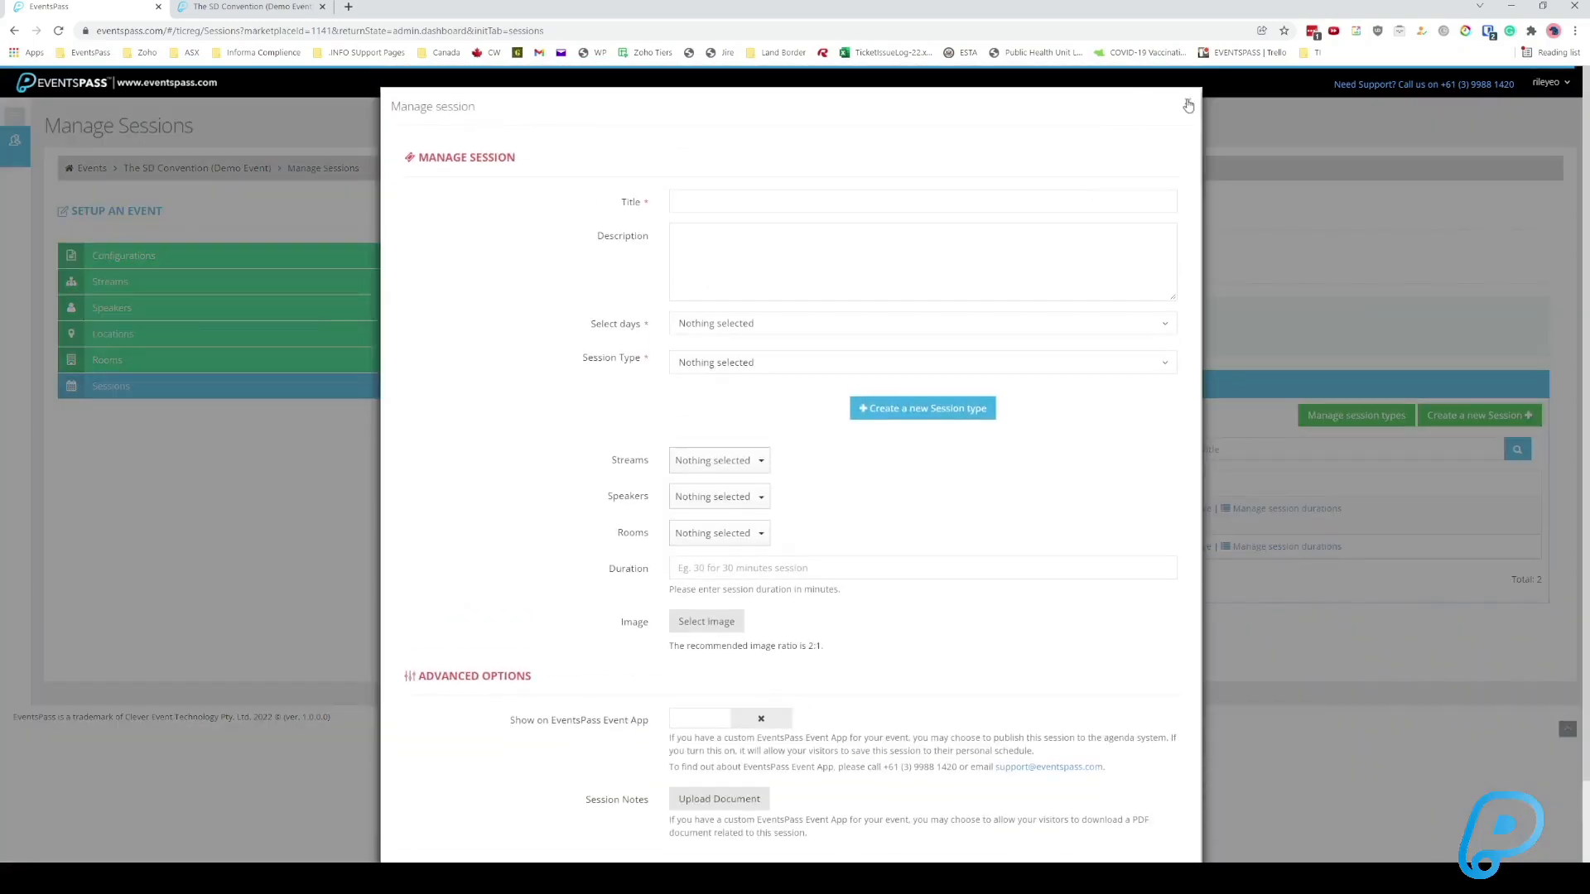
pyautogui.click(1187, 106)
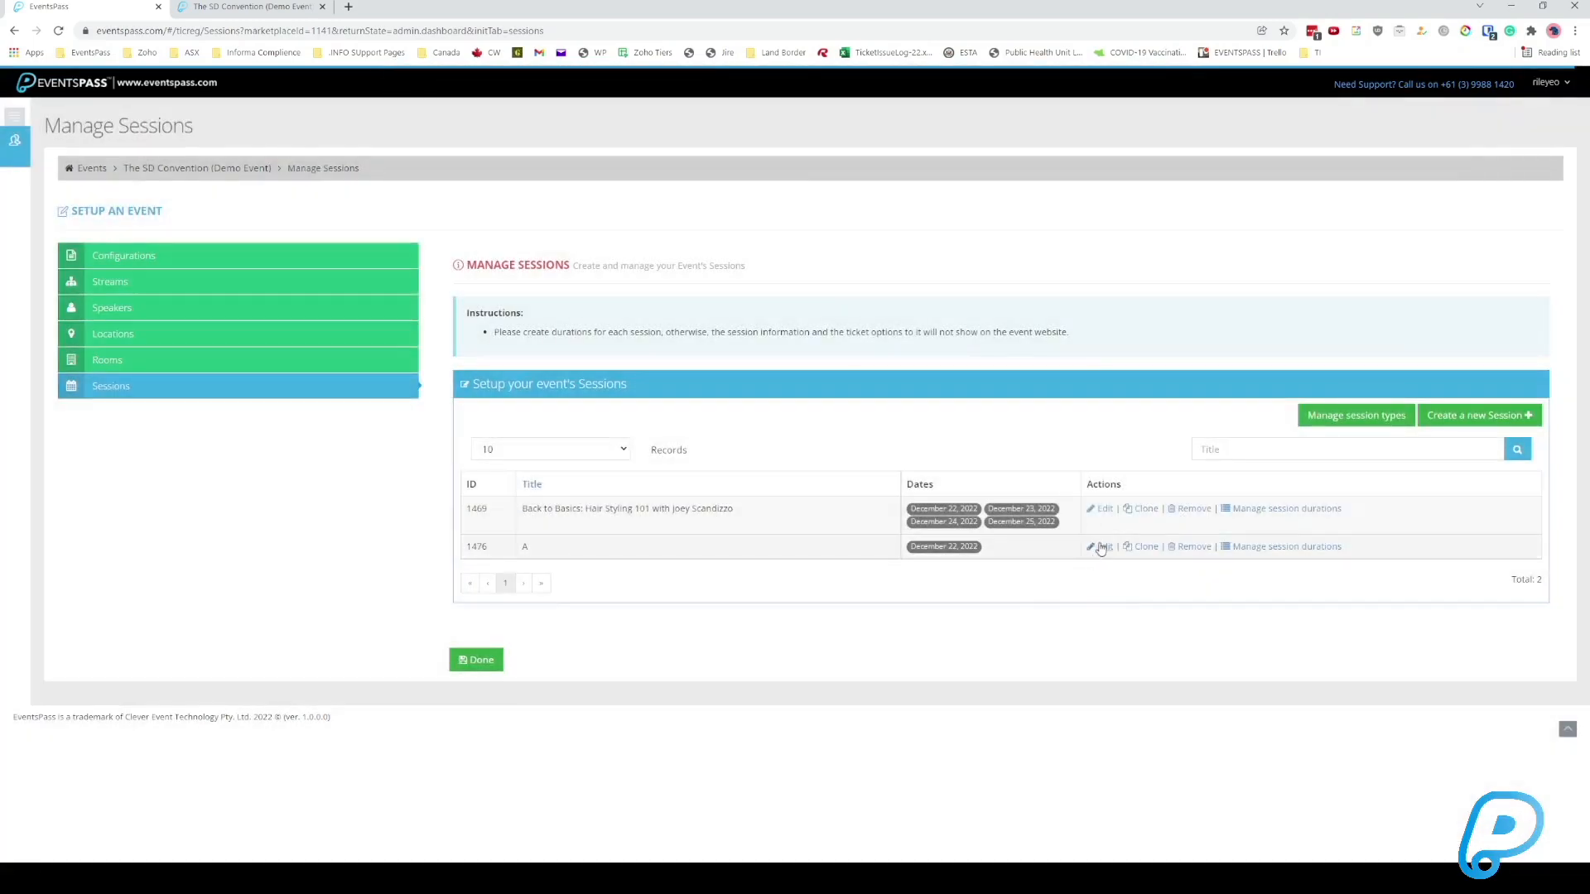
# Open session A for editing and change its title to "Expert Workshop: Hair Styling with Ryan Reynolds".
pyautogui.click(1098, 552)
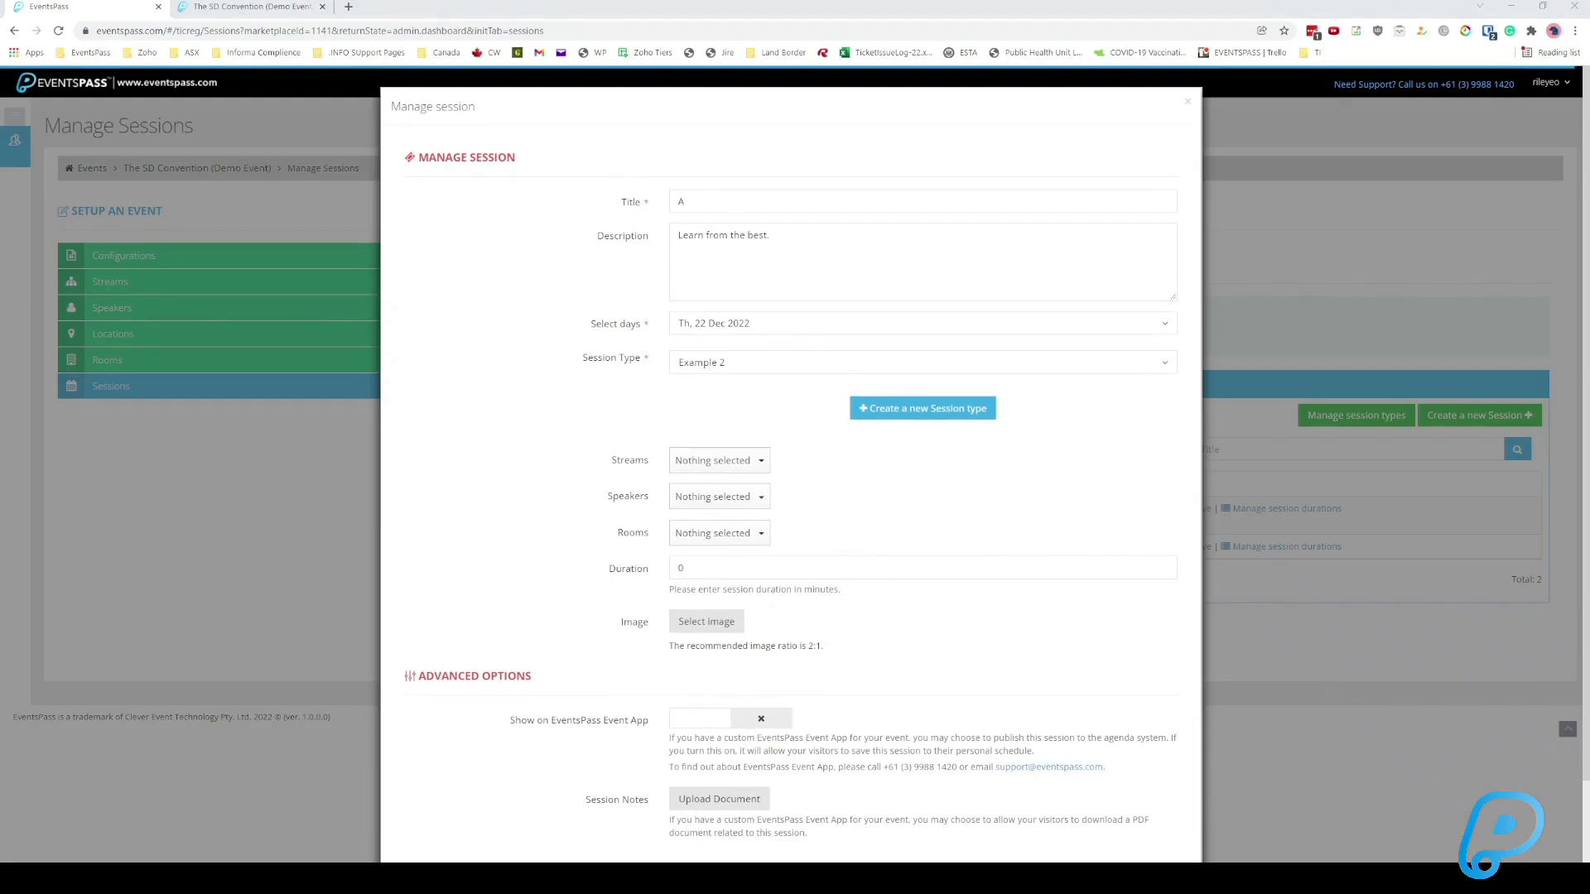
pyautogui.press('BackSpace')
pyautogui.write('Ex')
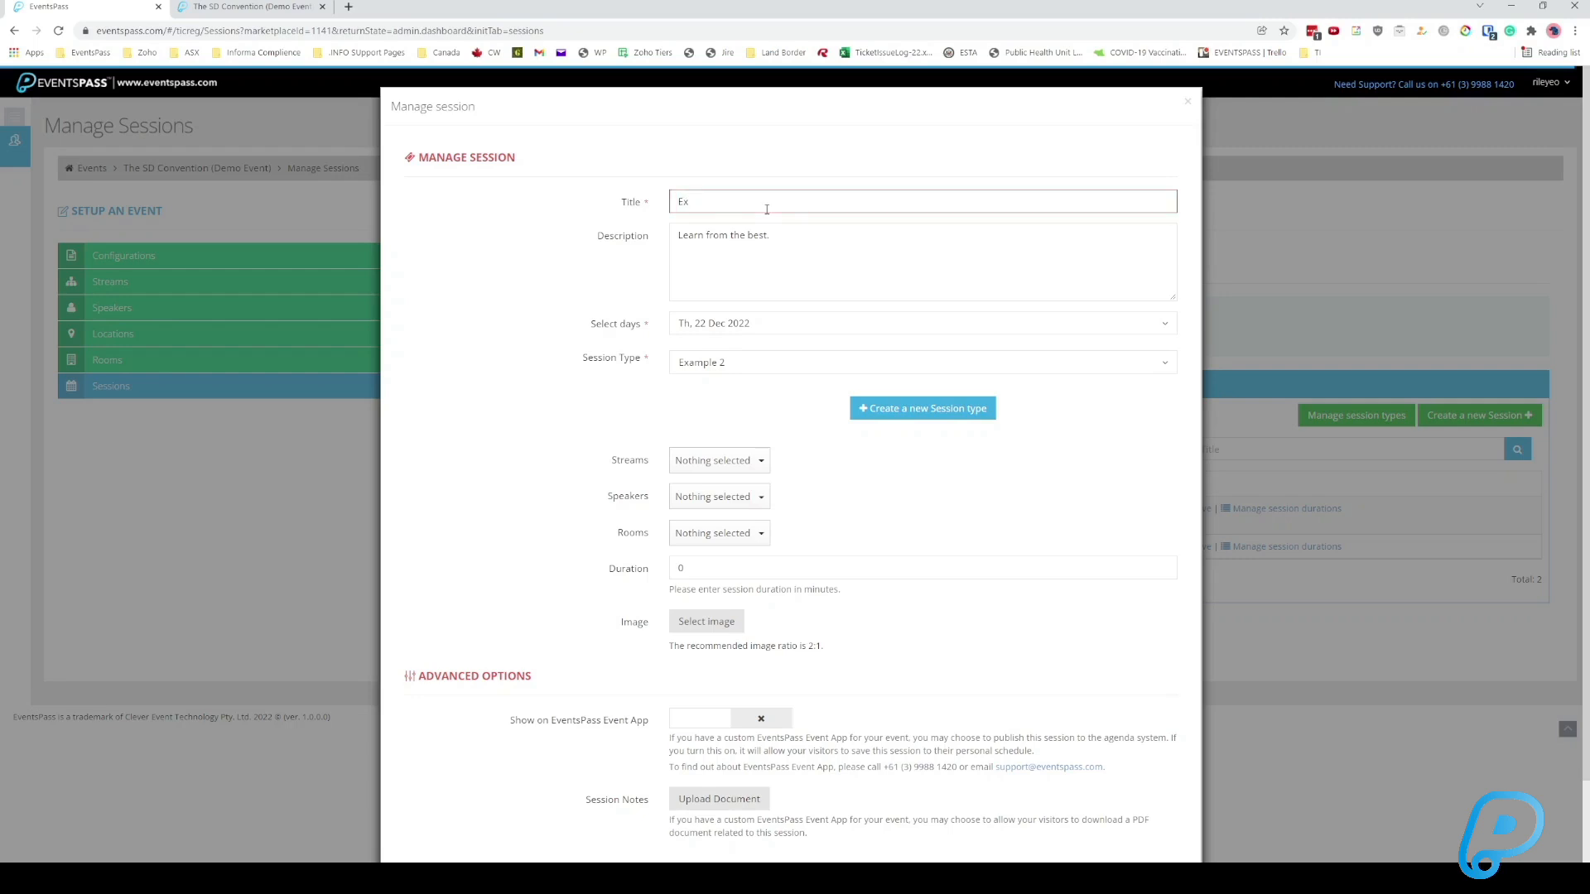
pyautogui.write('pert Workshop: Hair Styling with Ryan Reynolds')
pyautogui.click(811, 250)
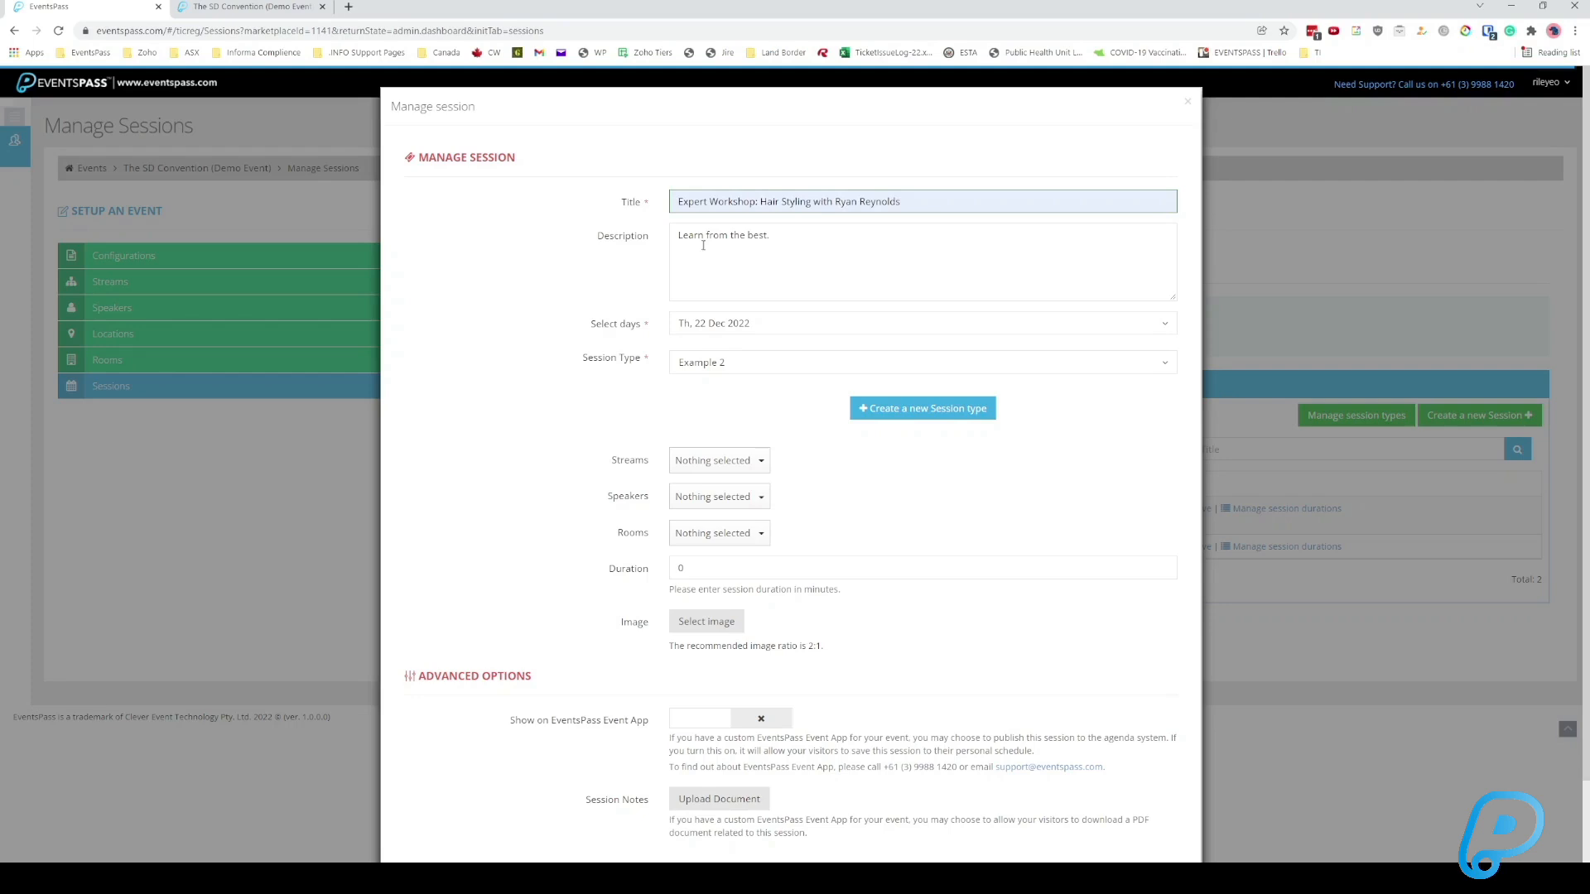
pyautogui.moveTo(595, 239); pyautogui.dragTo(696, 230)
pyautogui.click(820, 246)
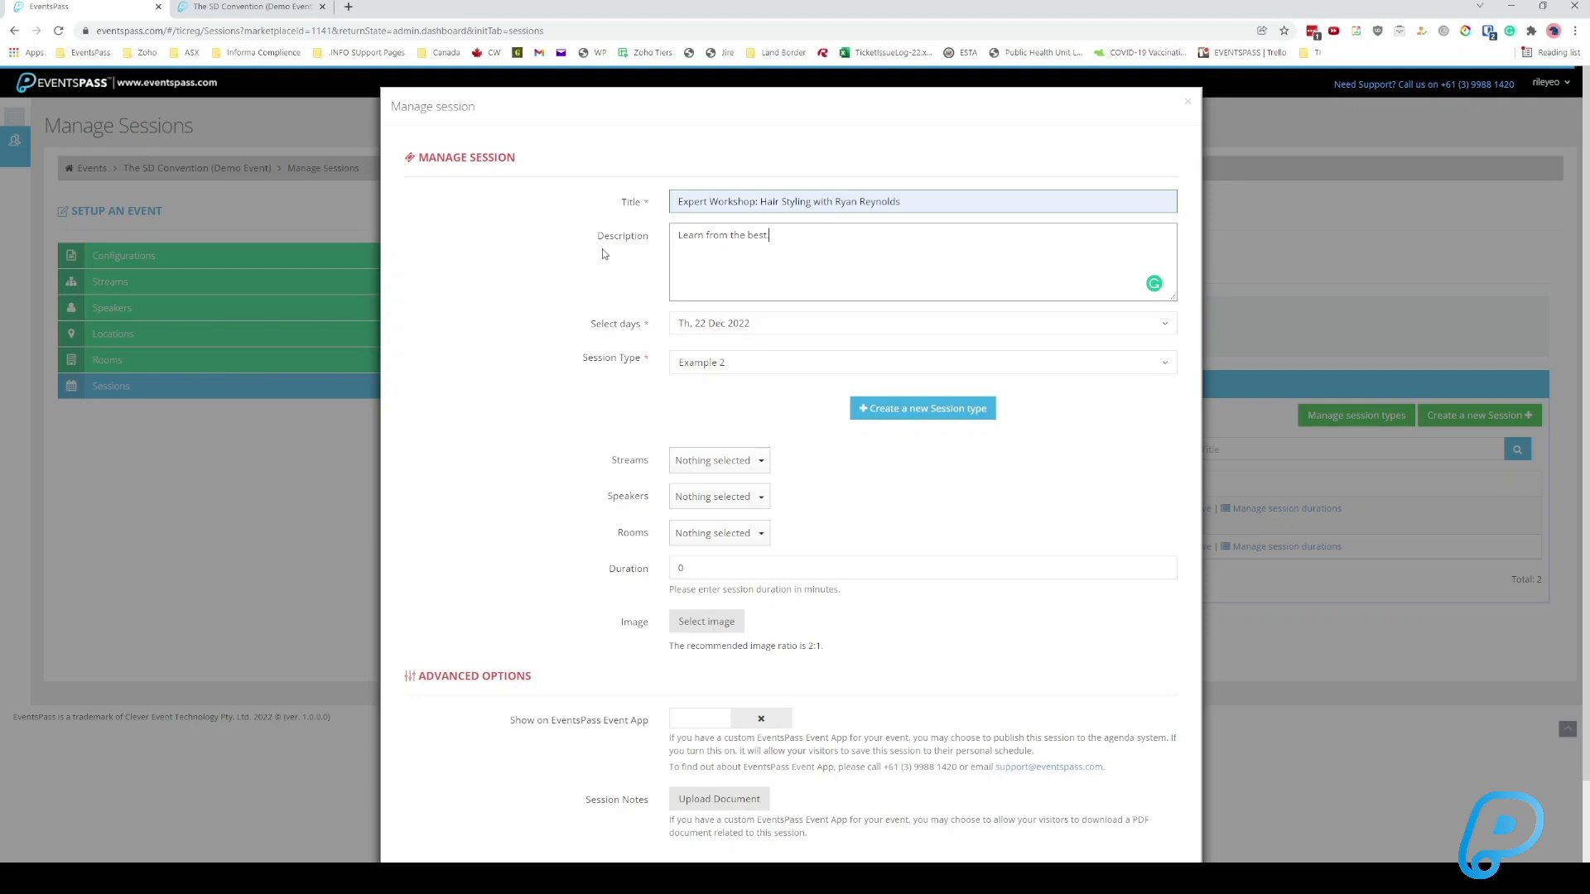
pyautogui.moveTo(598, 238); pyautogui.dragTo(644, 240)
# Set the session's days to Sa, 24 Dec 2022 and Su, 25 Dec 2022, deselecting Th, 22 Dec 2022.
pyautogui.click(710, 323)
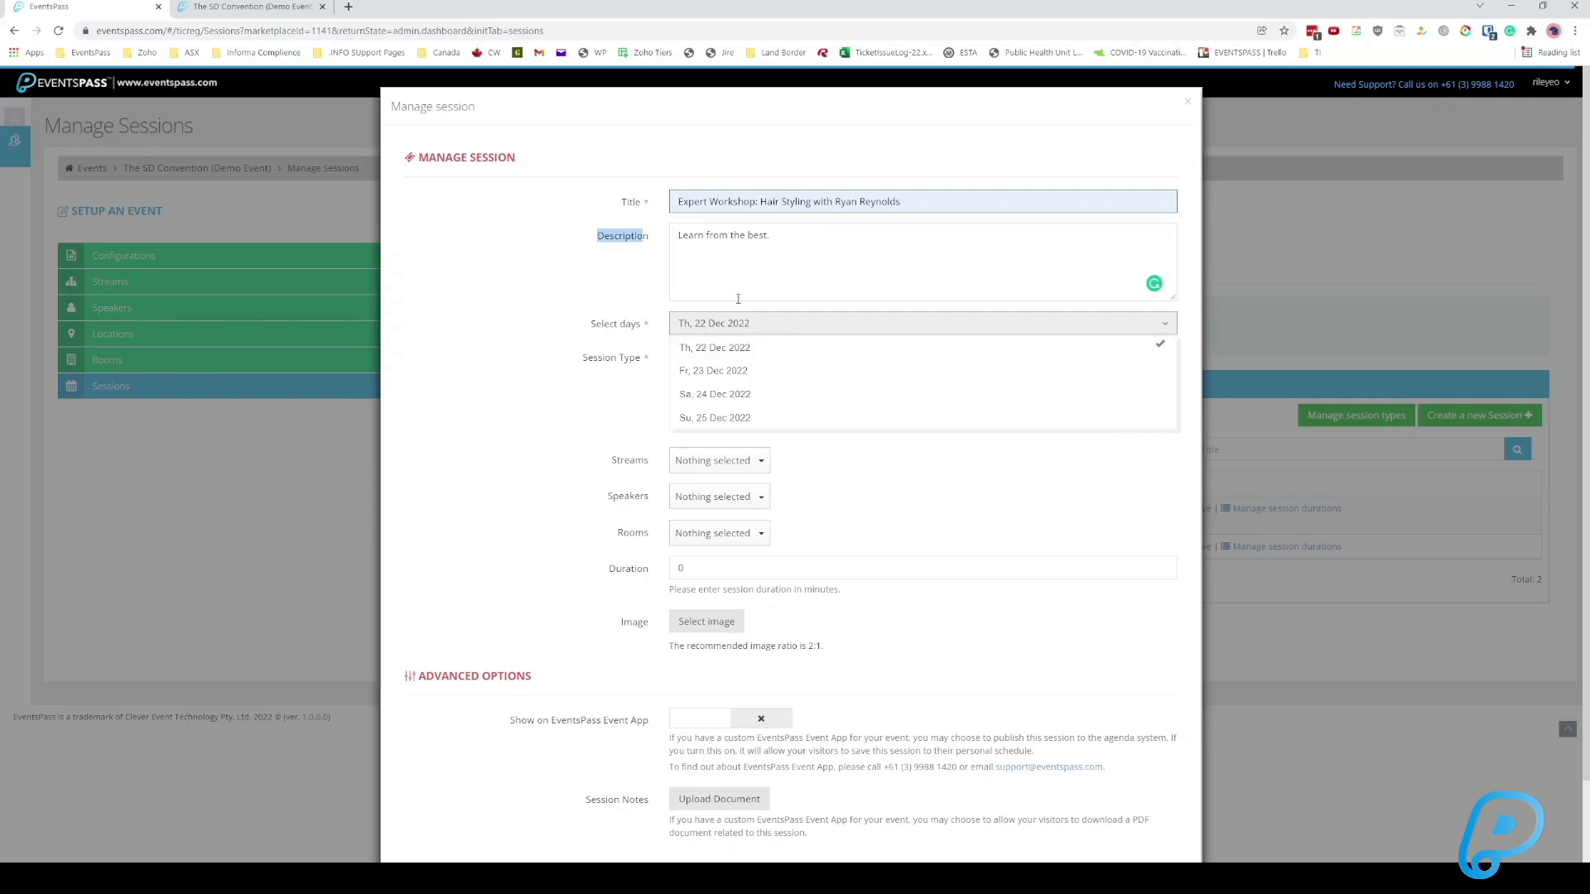
pyautogui.click(726, 396)
pyautogui.click(739, 416)
pyautogui.click(737, 357)
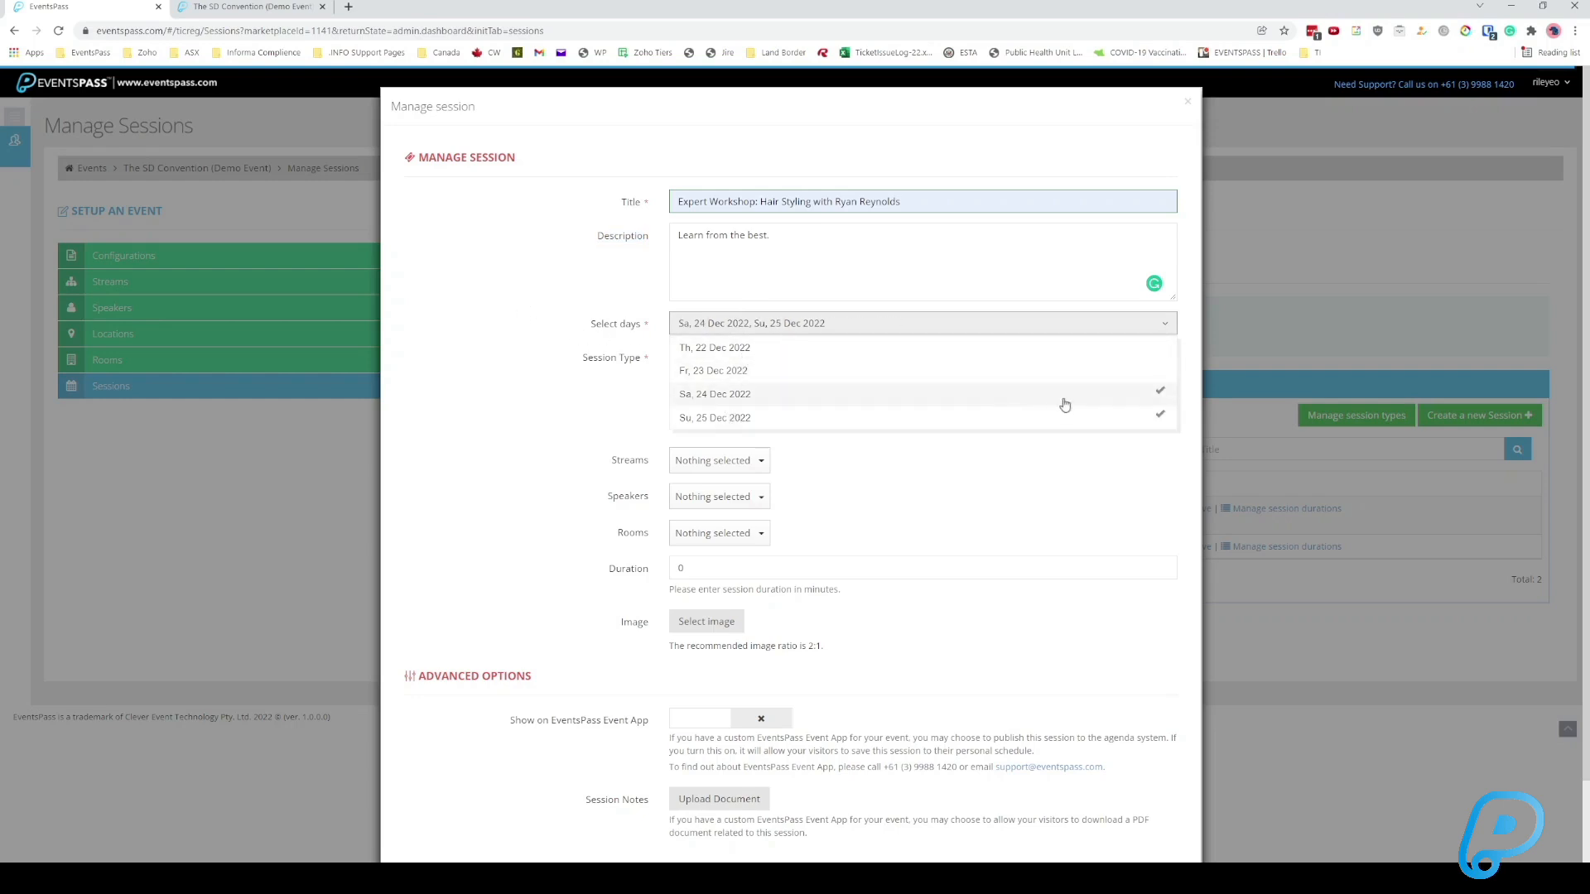
pyautogui.click(527, 301)
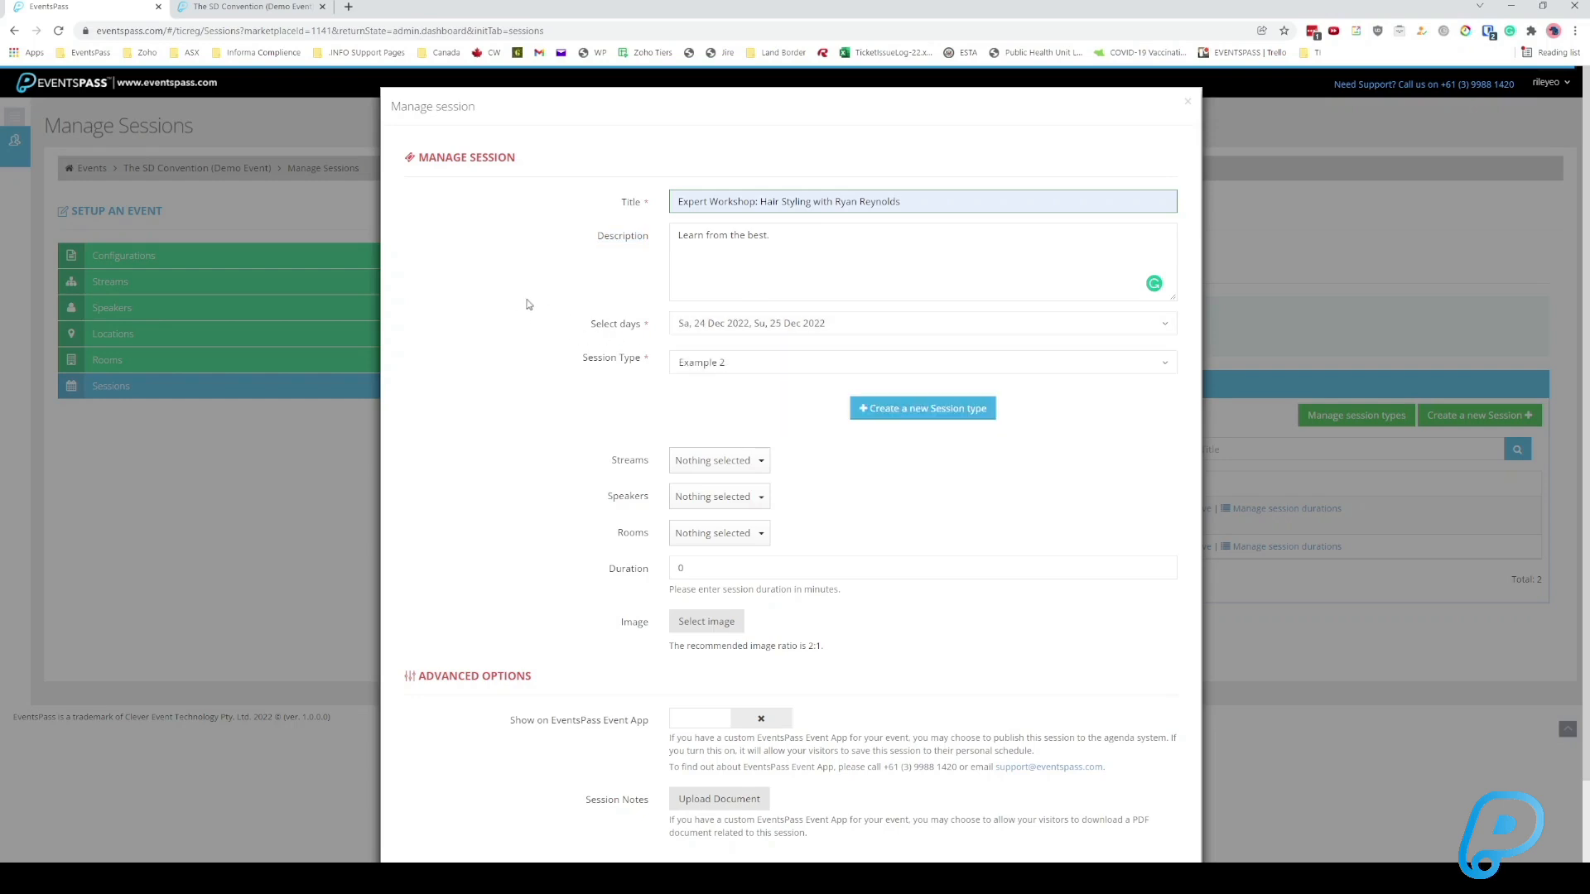
# Review the available session types and the form for a new type, keeping Example 2 selected.
pyautogui.click(672, 359)
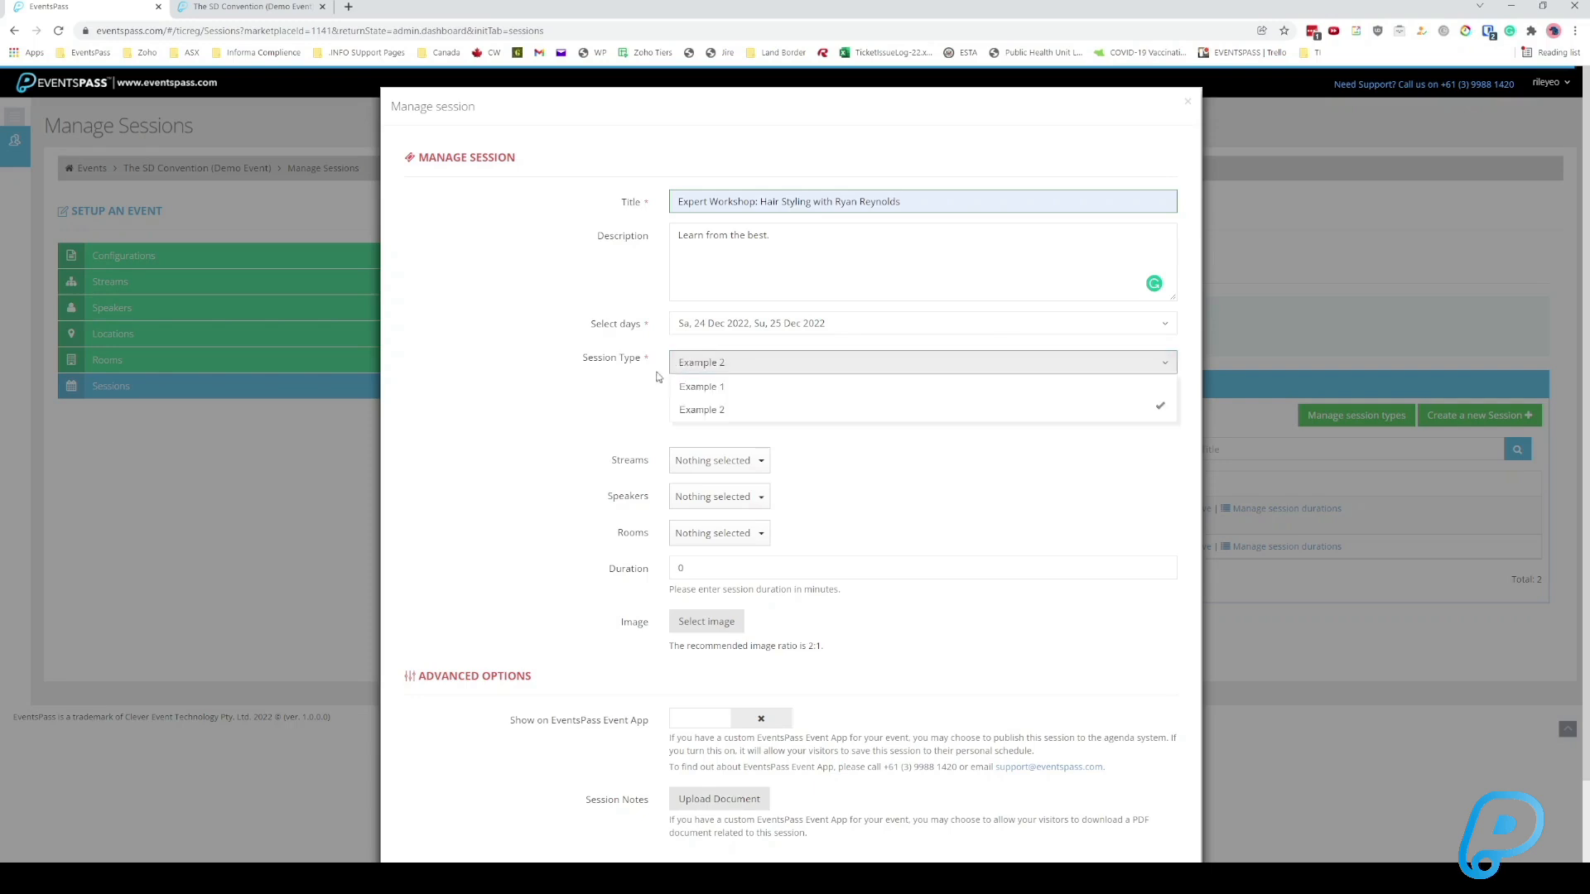
pyautogui.click(609, 387)
pyautogui.click(917, 409)
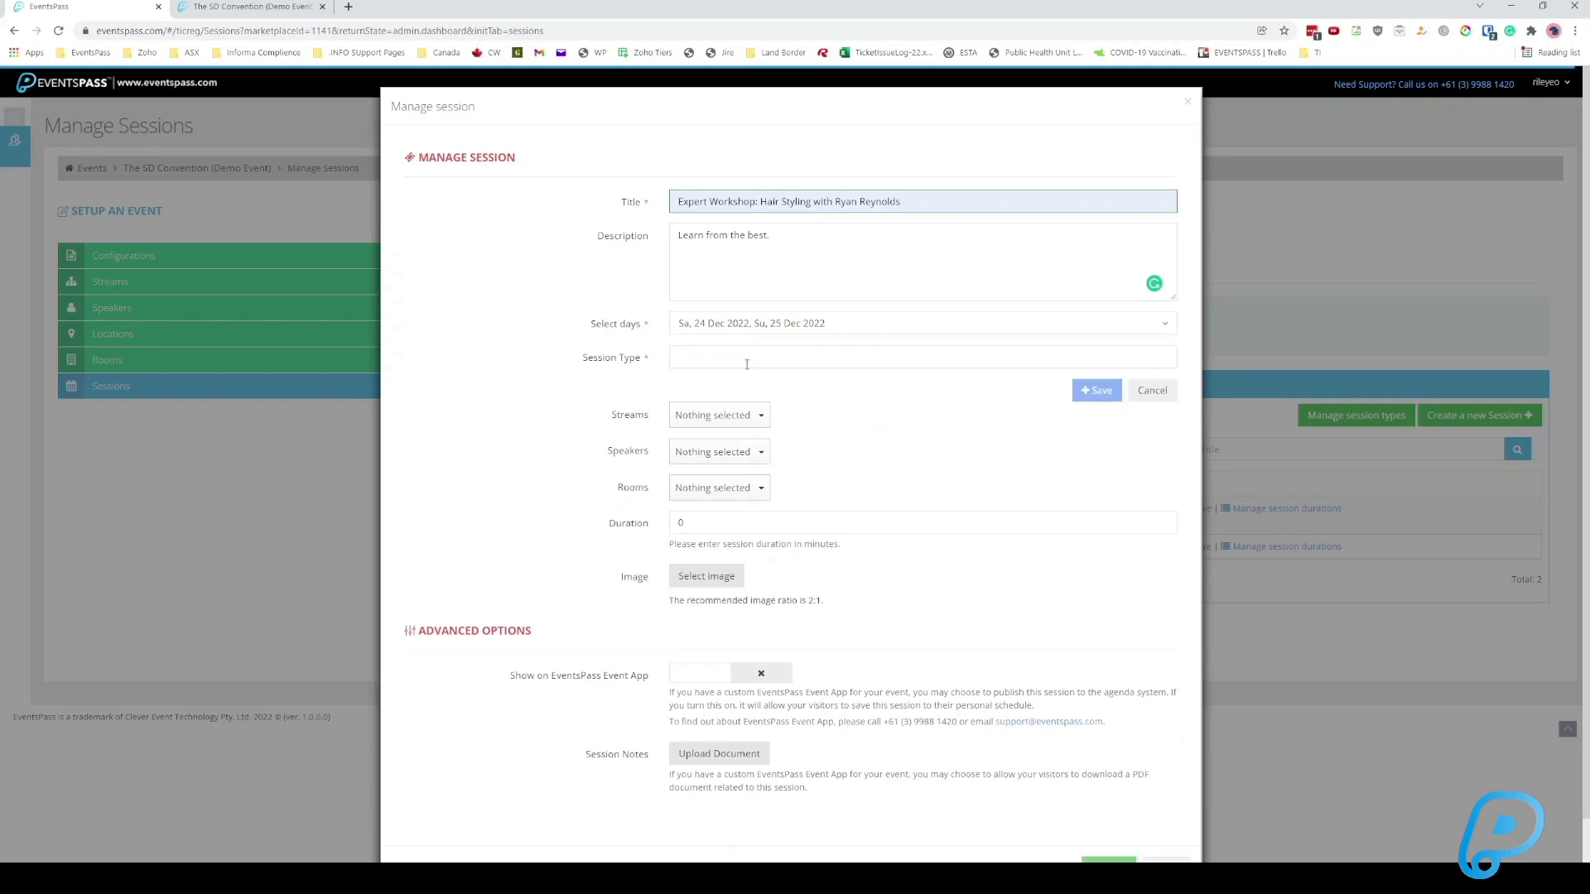
pyautogui.click(1147, 390)
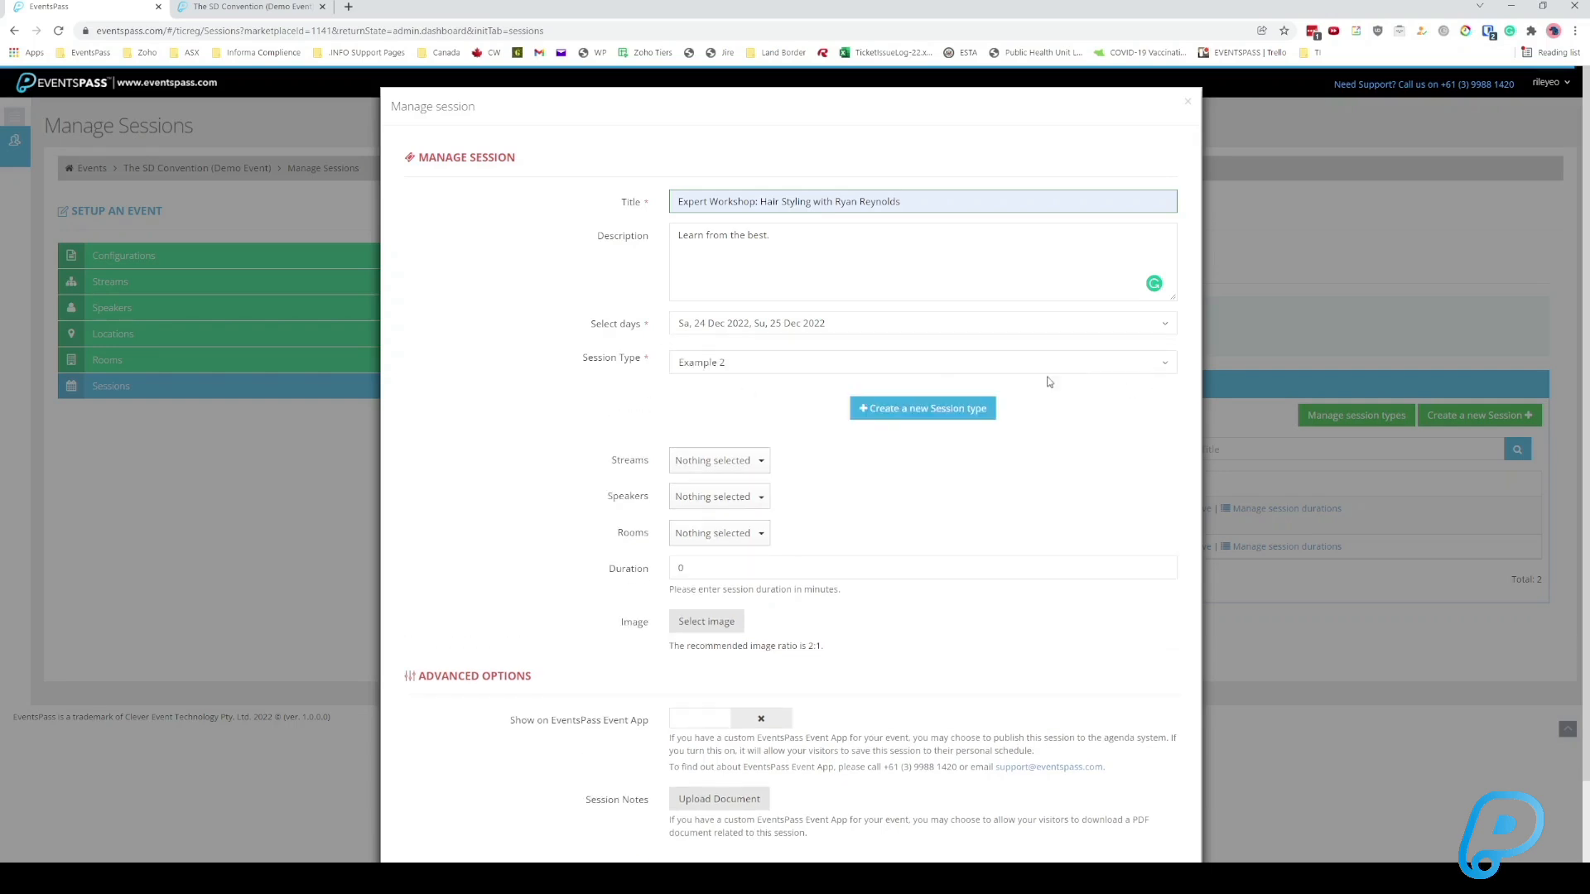
pyautogui.click(811, 360)
pyautogui.click(749, 409)
# Set the Expert Workshop session's duration to 30 minutes.
pyautogui.doubleClick(629, 202)
pyautogui.moveTo(590, 325); pyautogui.dragTo(643, 325)
pyautogui.click(644, 326)
pyautogui.moveTo(609, 570); pyautogui.dragTo(651, 569)
pyautogui.click(687, 565)
pyautogui.press('BackSpace')
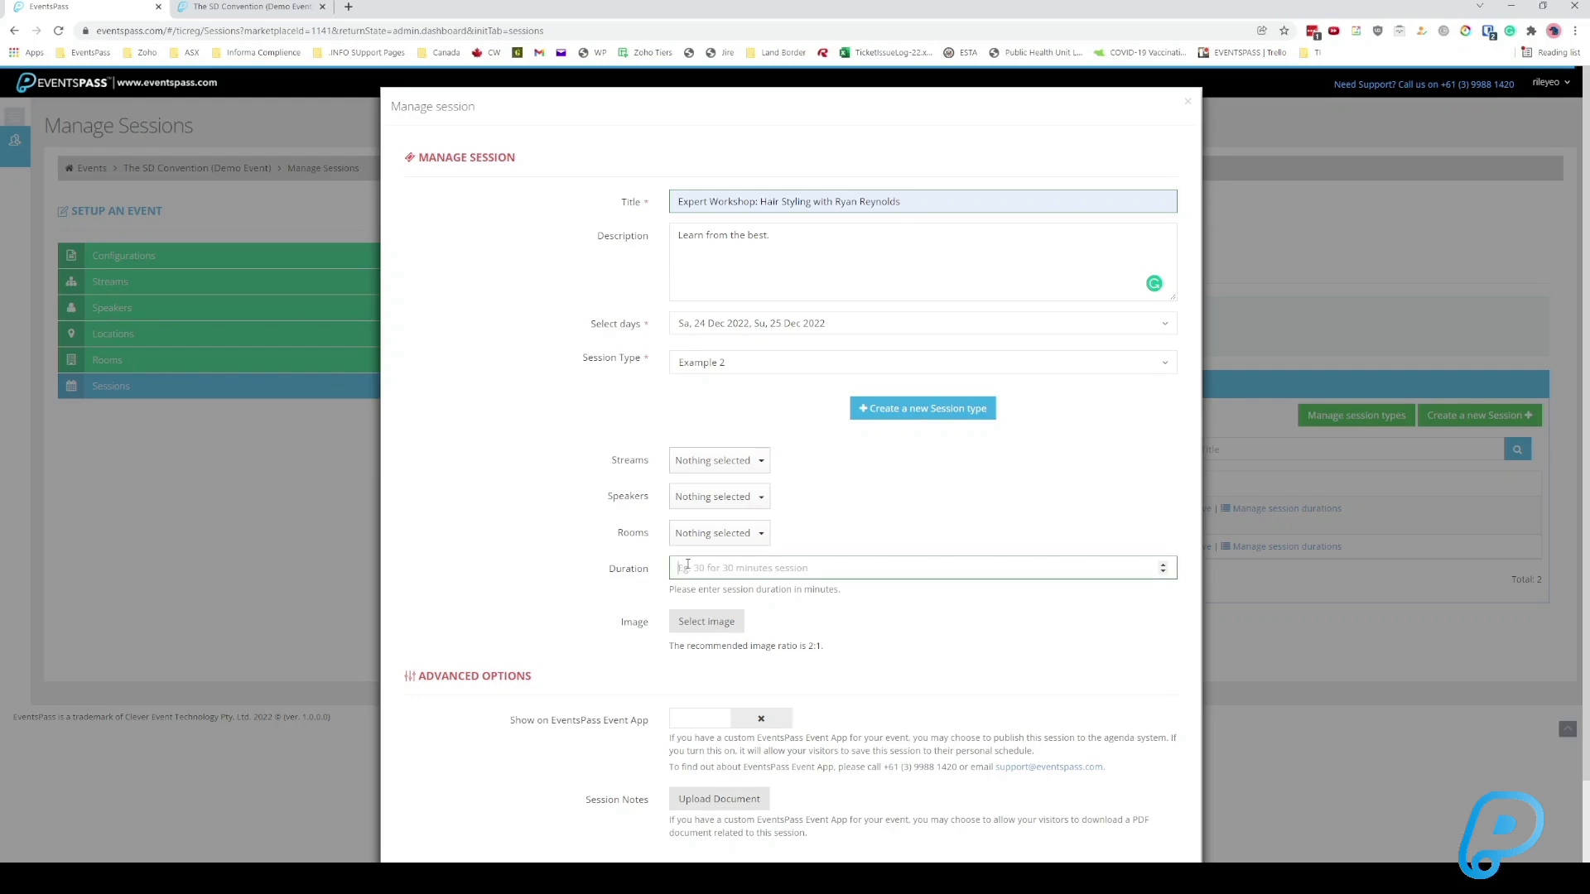
pyautogui.write('30')
# Review the session's image and event app options, leaving them as they are, and save the session.
pyautogui.scroll(-1, 651, 529)
pyautogui.moveTo(617, 529); pyautogui.dragTo(651, 531)
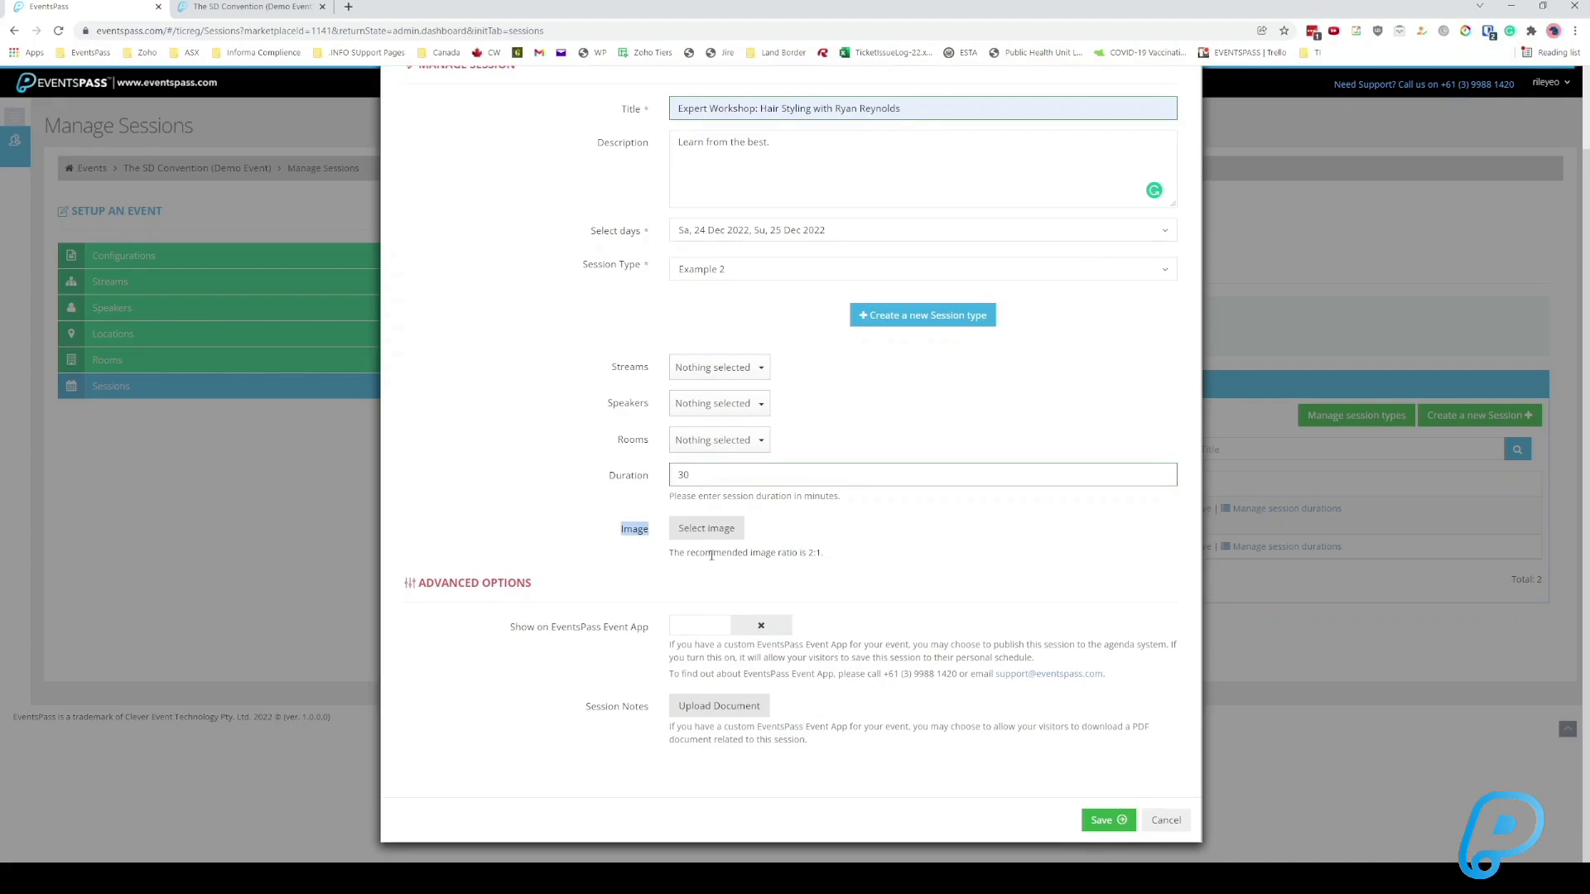
pyautogui.scroll(1, 703, 514)
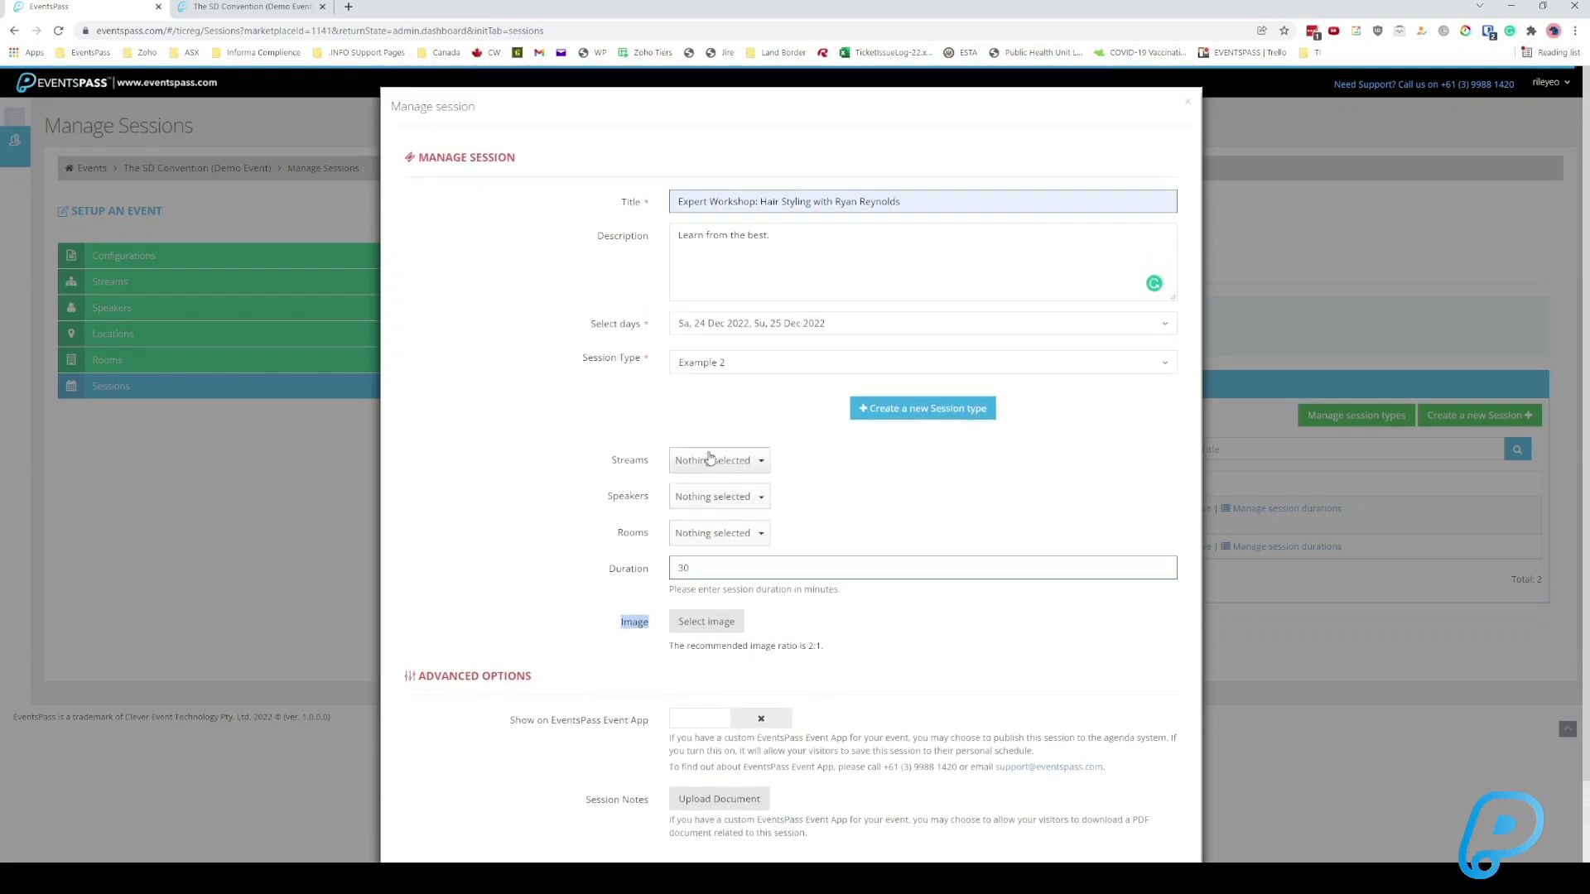
pyautogui.scroll(-1, 741, 435)
pyautogui.click(800, 574)
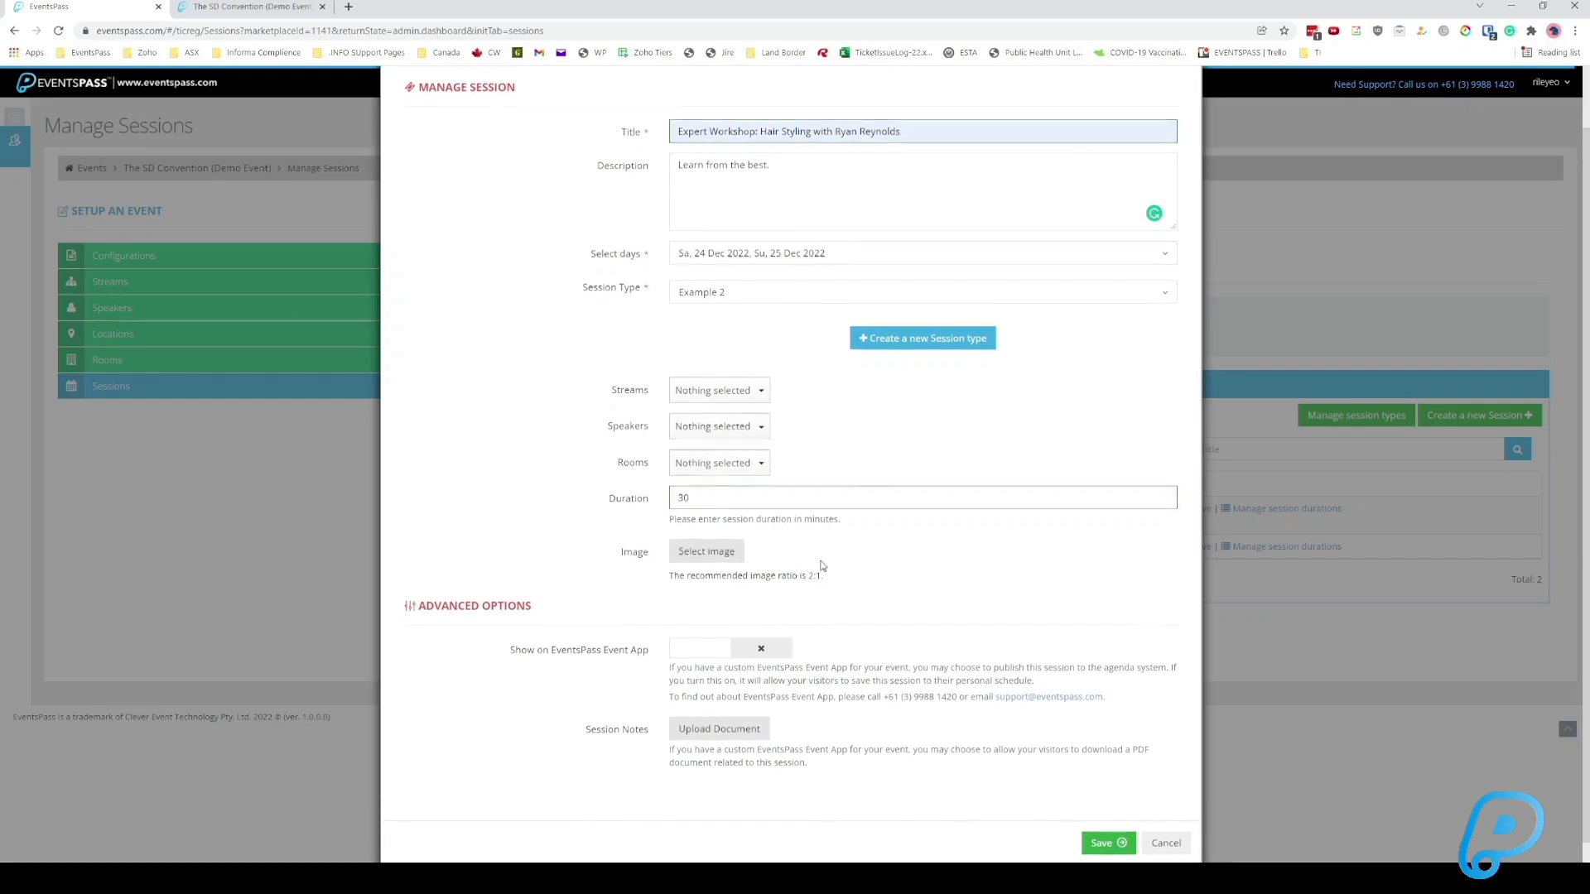
pyautogui.scroll(-1, 822, 563)
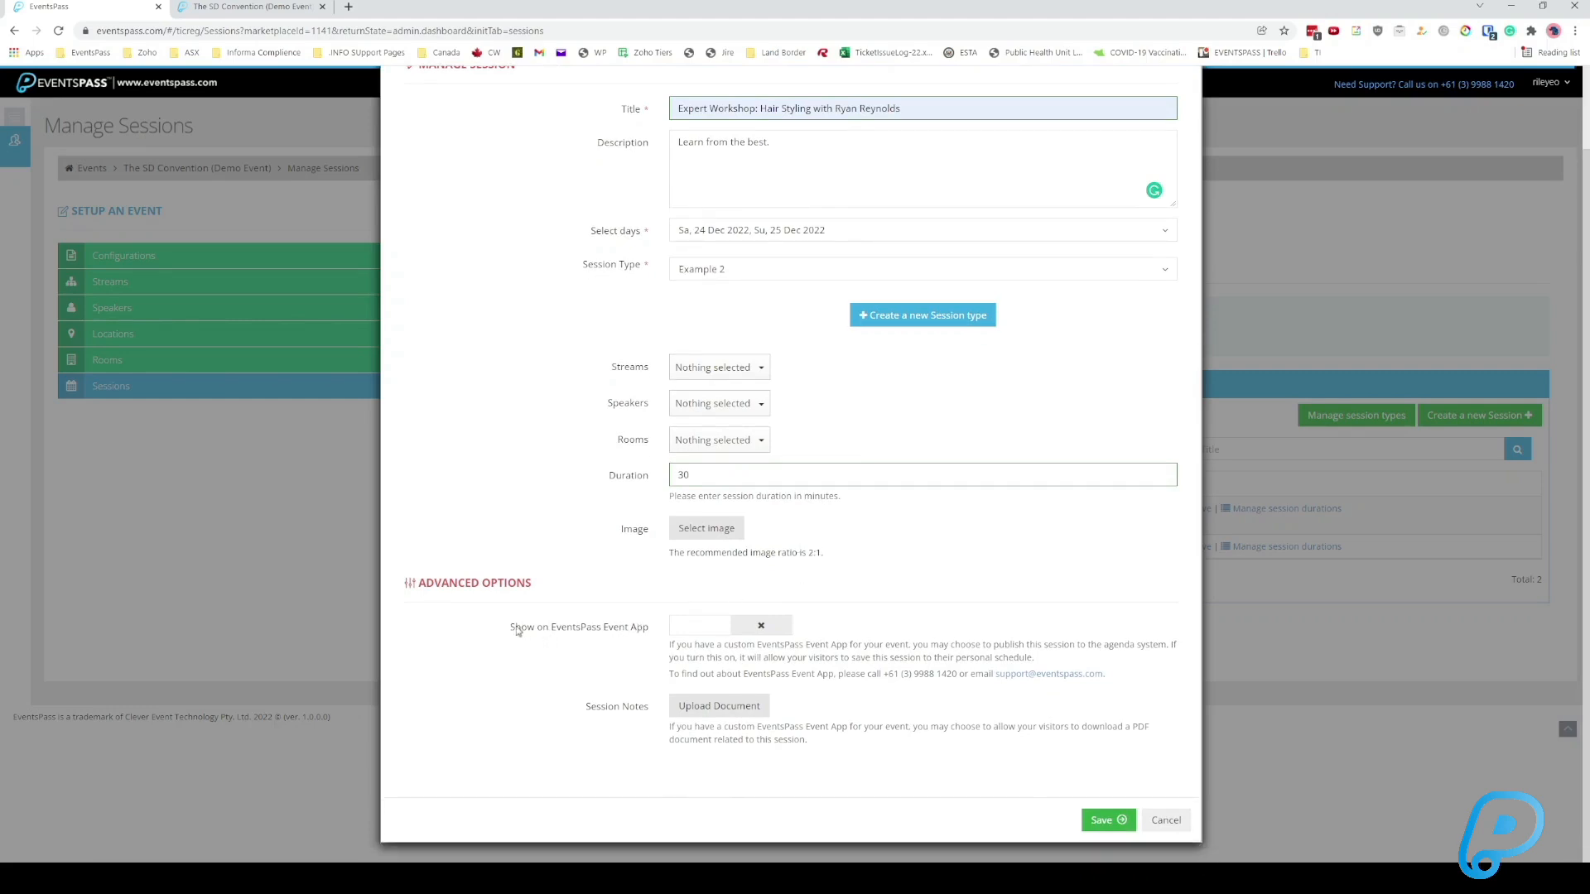
pyautogui.moveTo(508, 628); pyautogui.dragTo(605, 635)
pyautogui.click(655, 637)
pyautogui.scroll(2, 1029, 652)
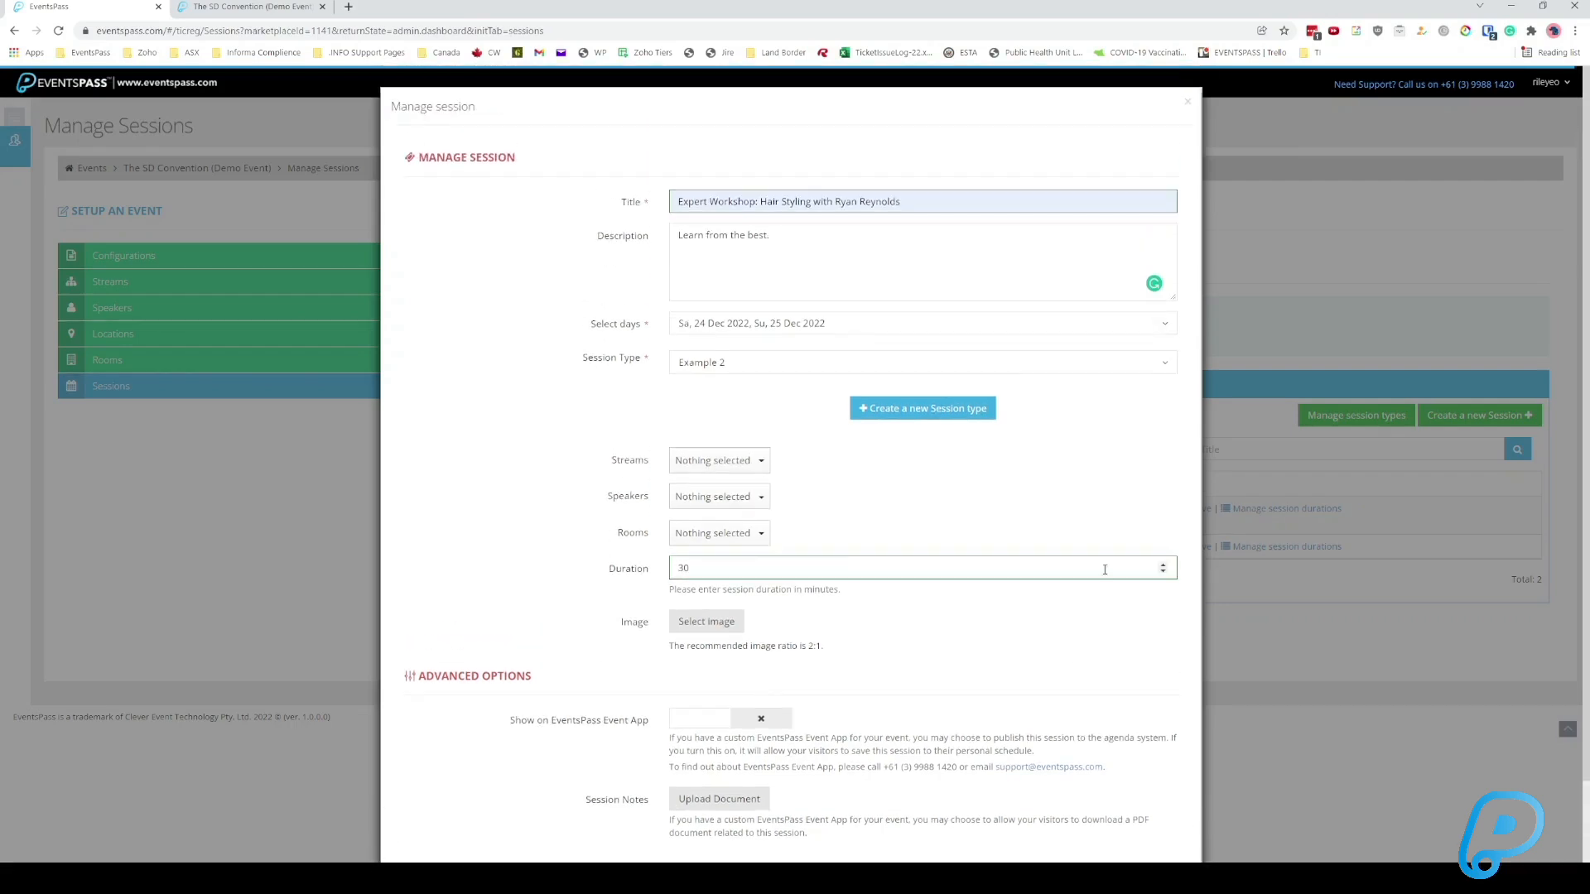
pyautogui.scroll(-2, 1105, 571)
pyautogui.click(1102, 820)
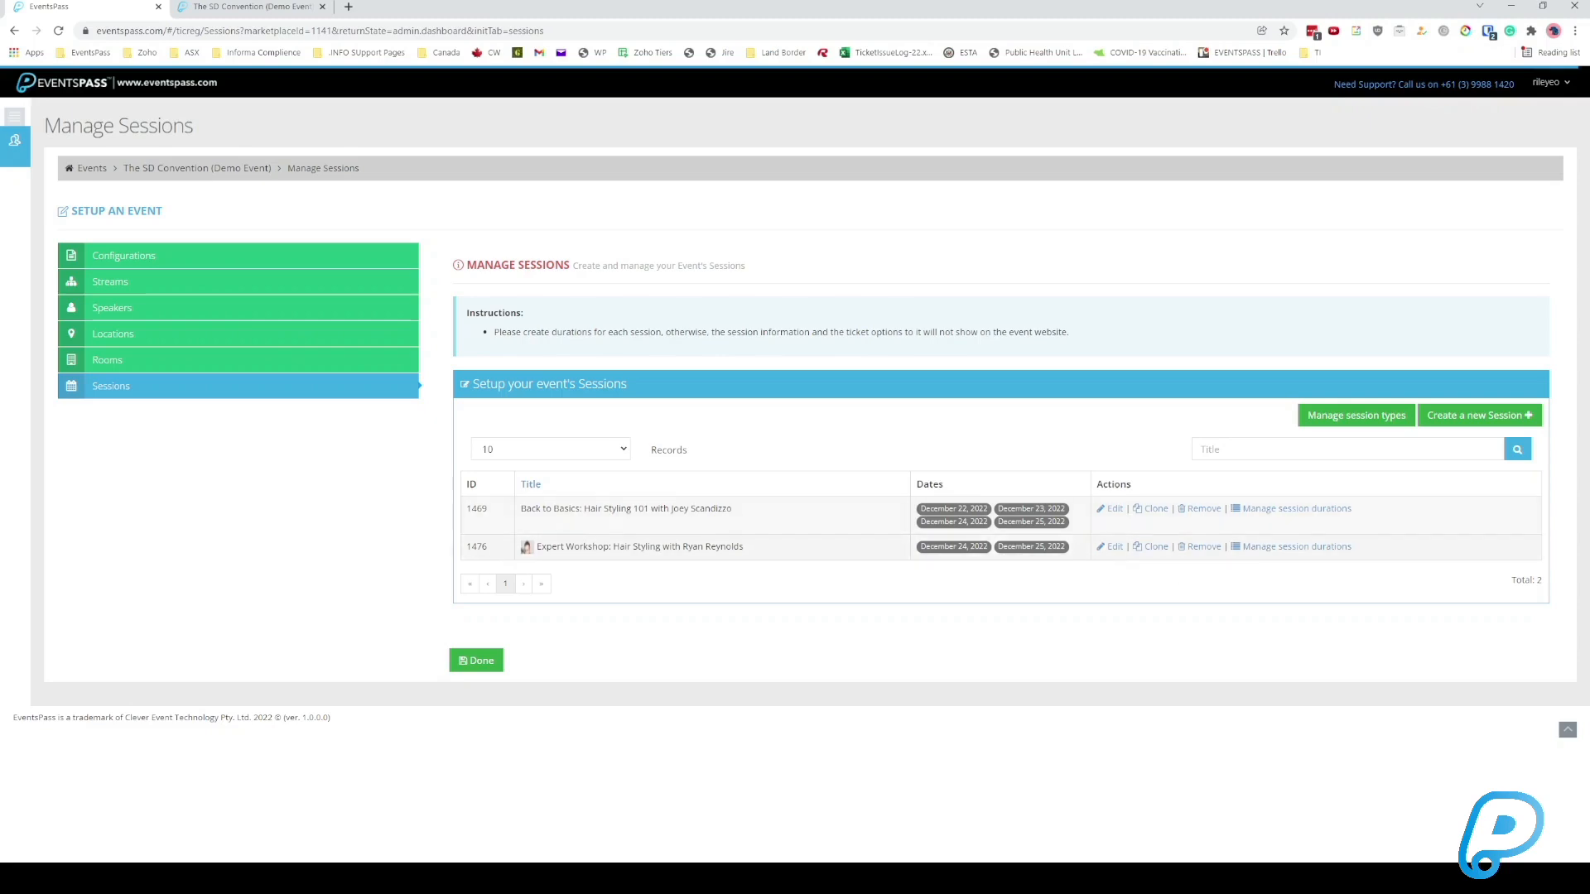
# Start a session duration for the Expert Workshop on Sa, 24 Dec 2022 with a 9:00 AM start time.
pyautogui.click(1267, 550)
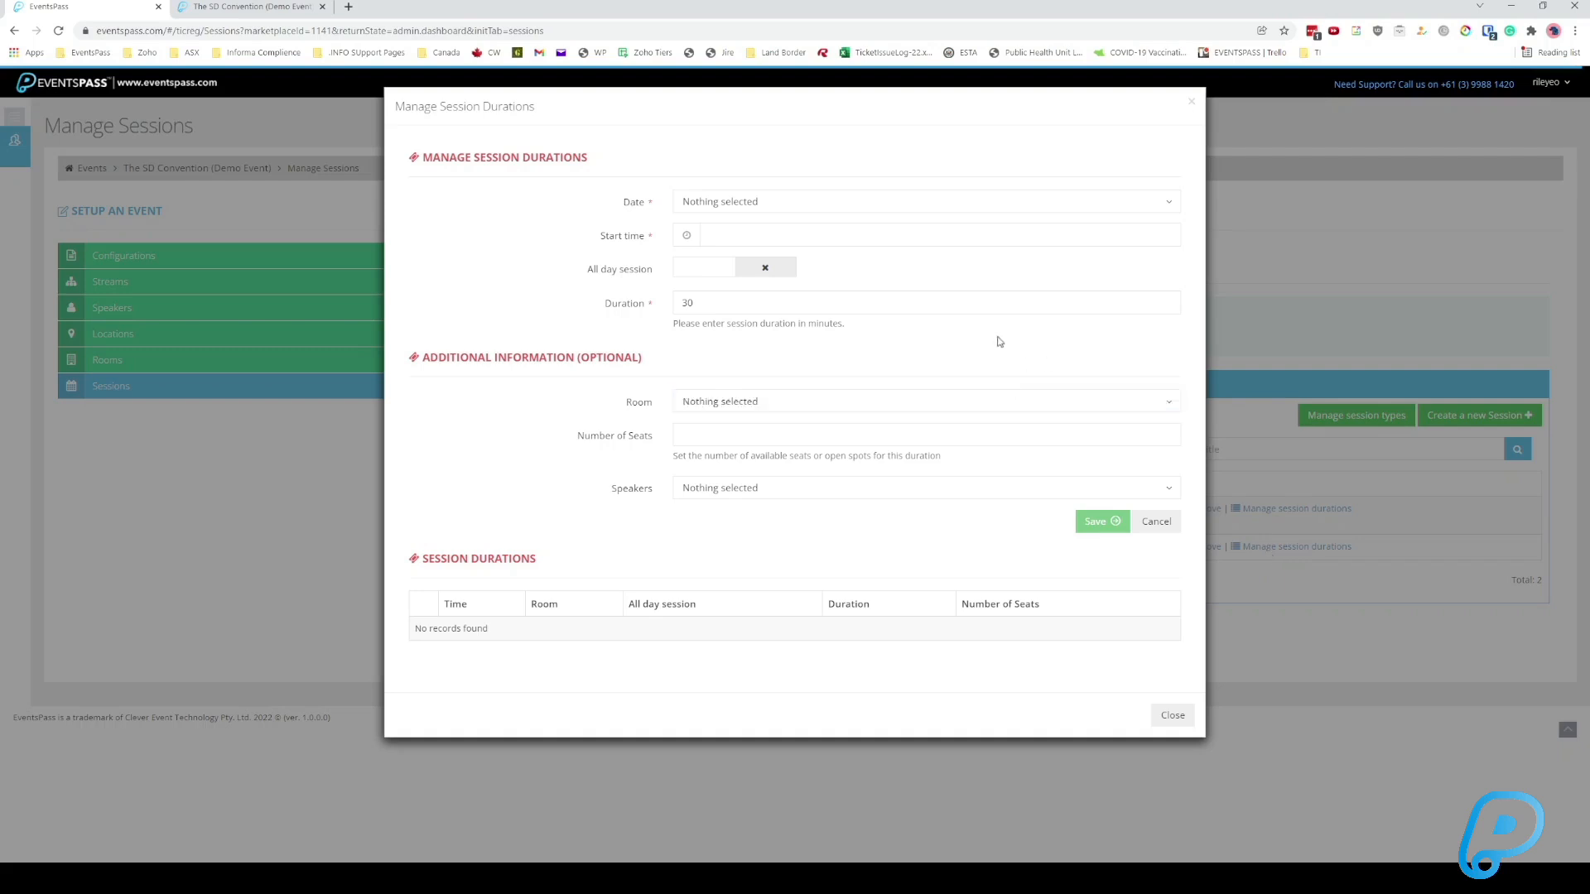
pyautogui.click(754, 204)
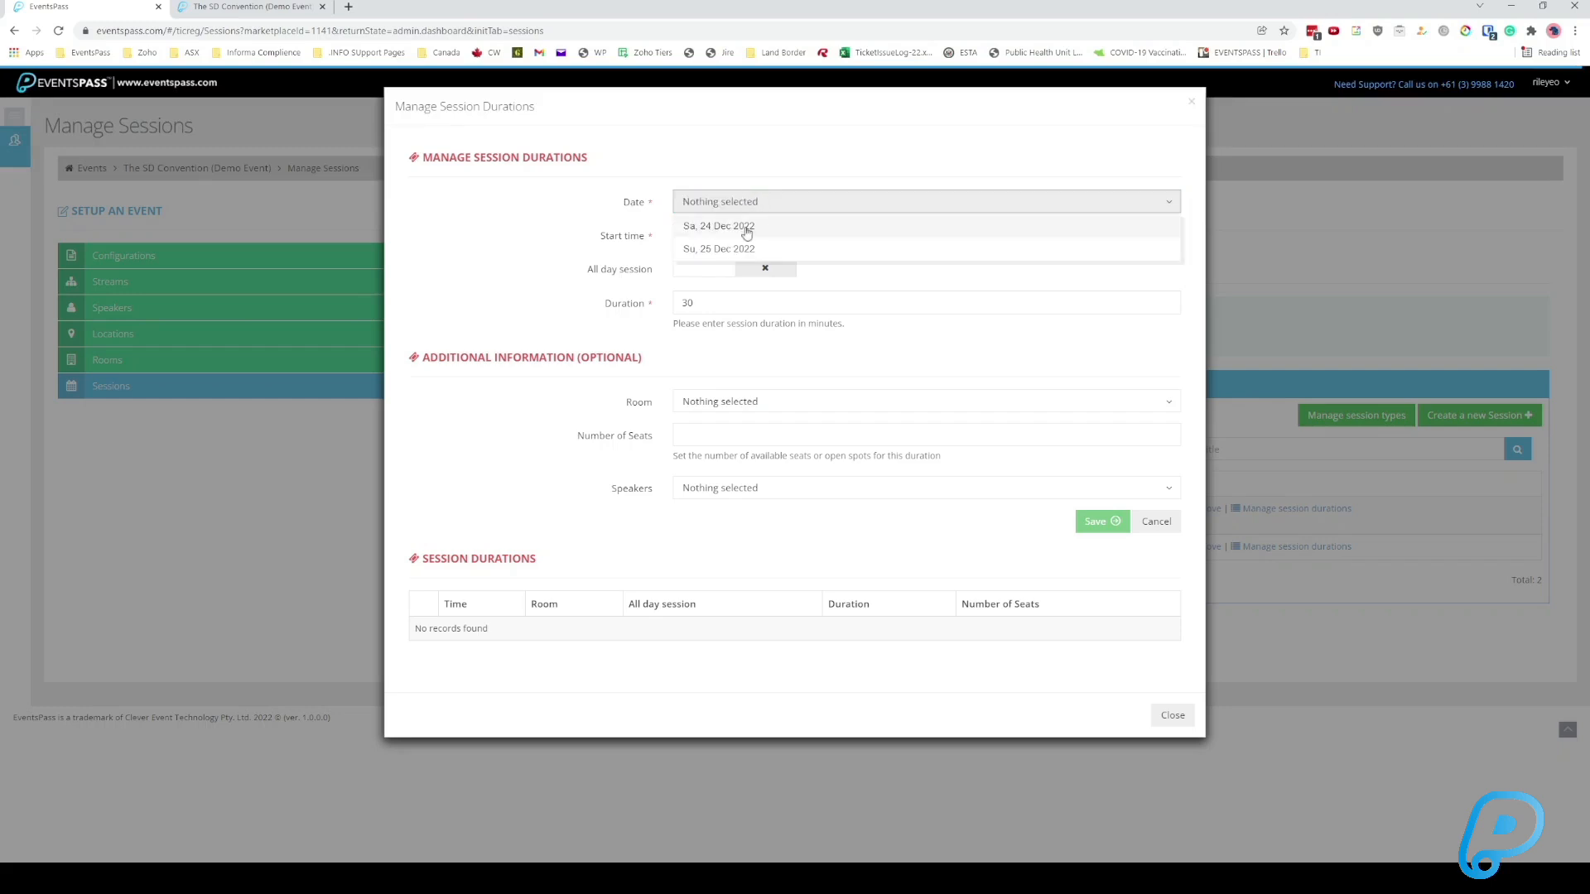
pyautogui.click(747, 233)
pyautogui.click(807, 234)
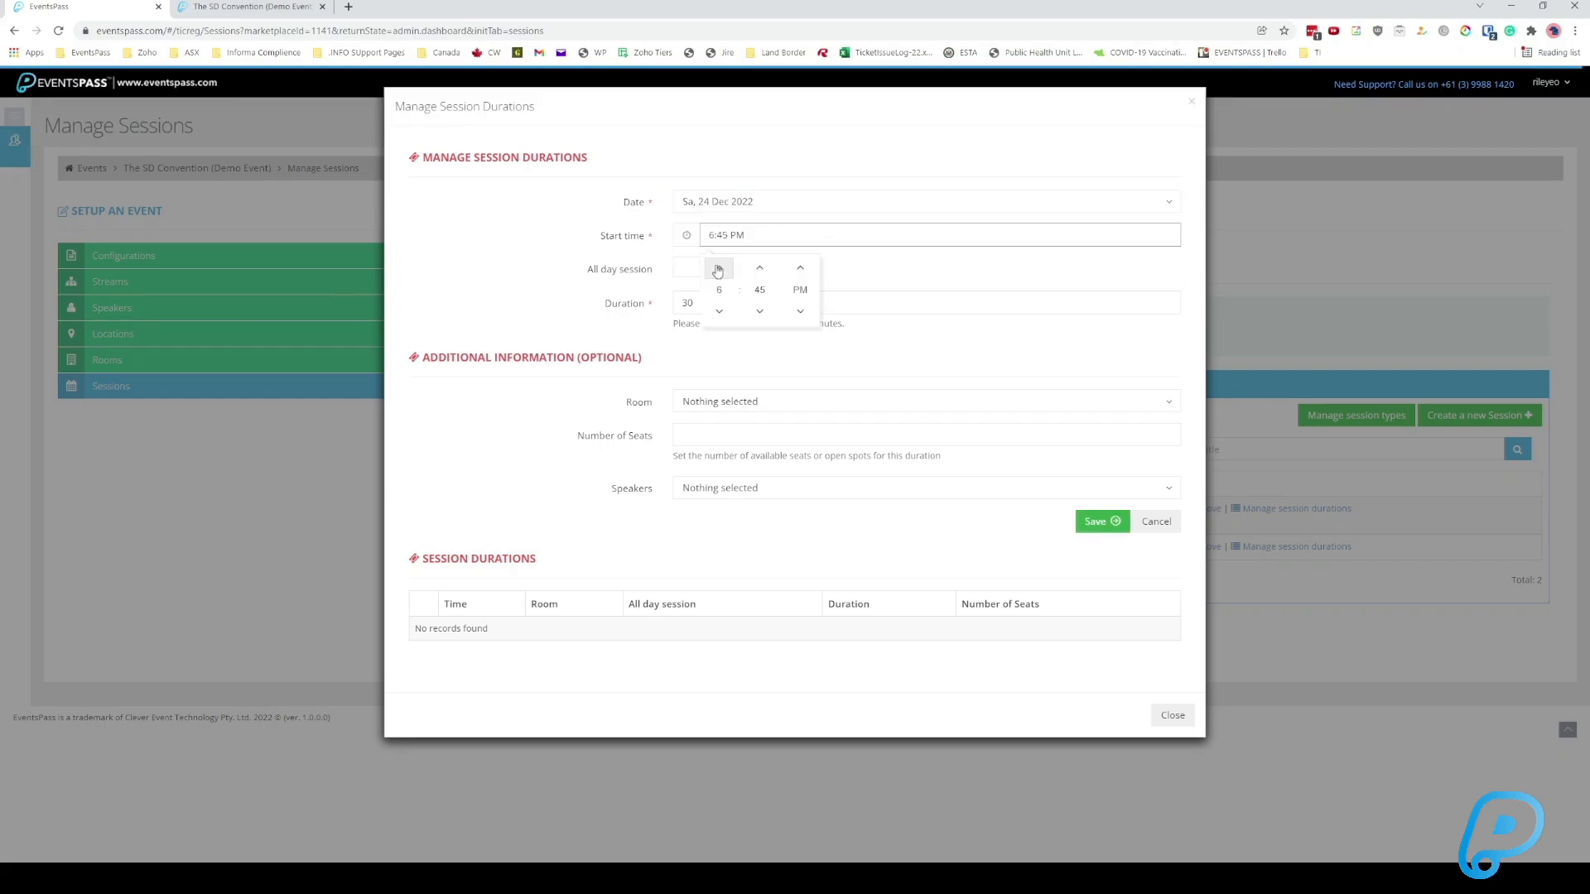
pyautogui.tripleClick(737, 236)
pyautogui.write('9:00 AM')
pyautogui.click(547, 240)
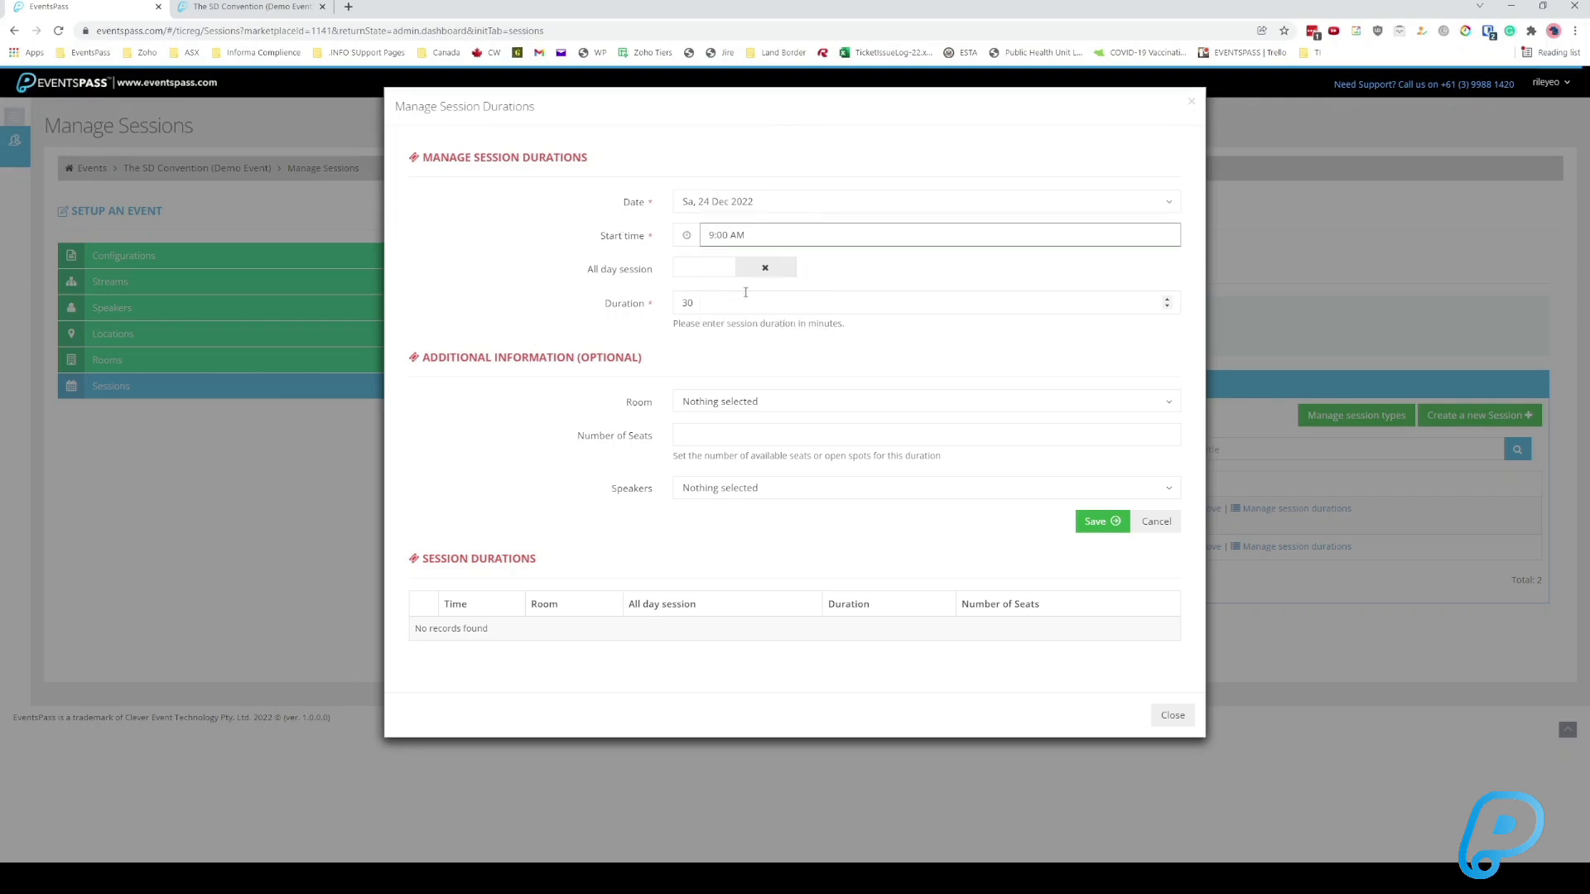
# Set the number of seats for this duration to 50 and save it.
pyautogui.moveTo(702, 325); pyautogui.dragTo(892, 339)
pyautogui.click(894, 340)
pyautogui.click(730, 435)
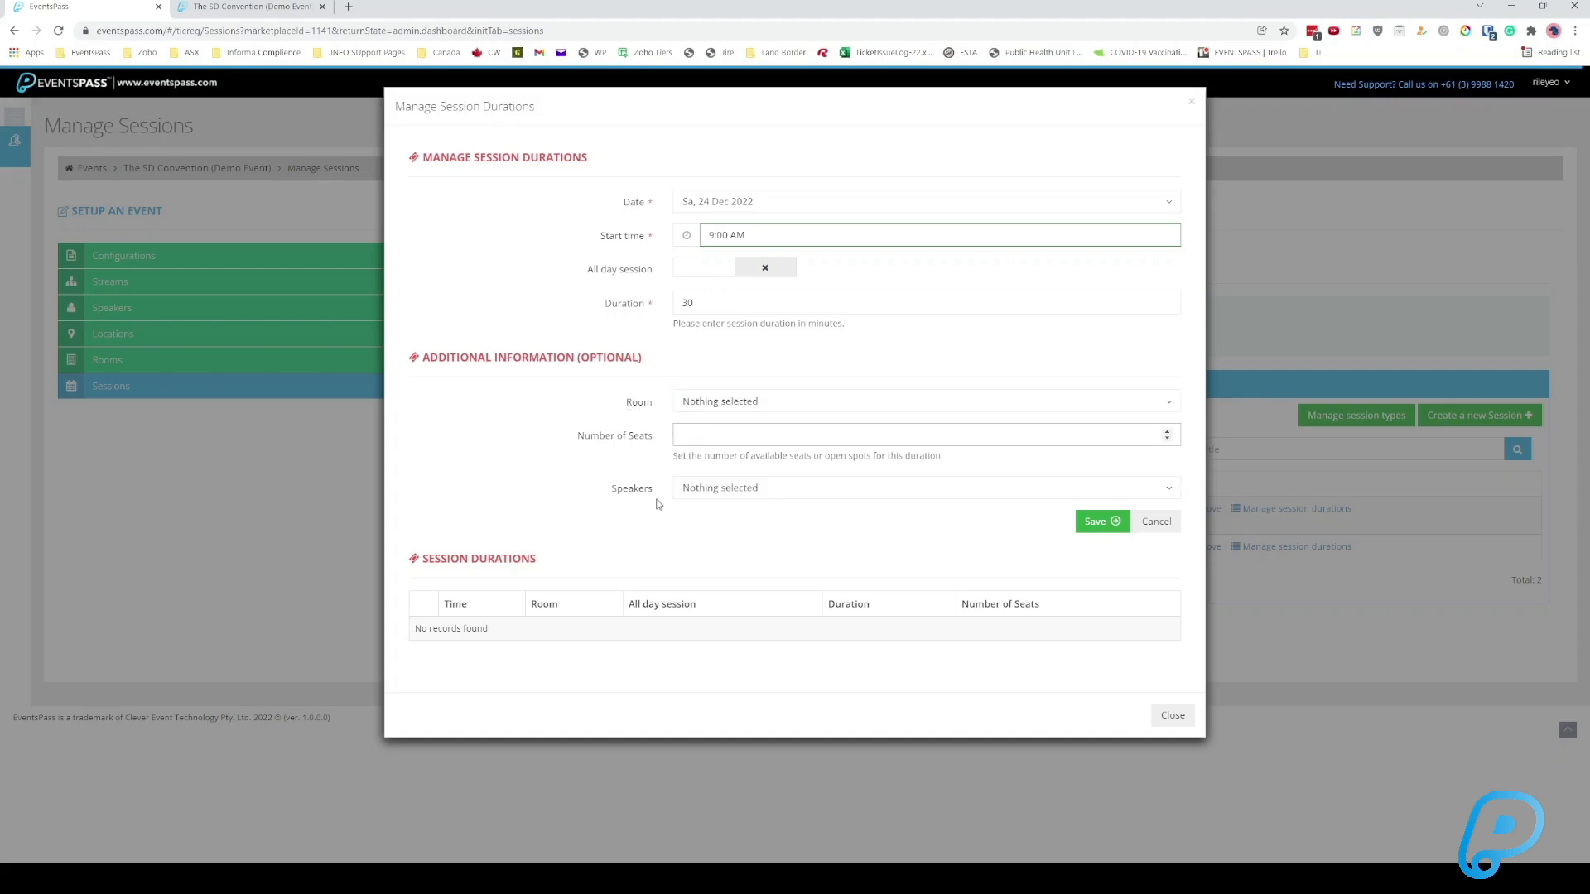
pyautogui.write('50')
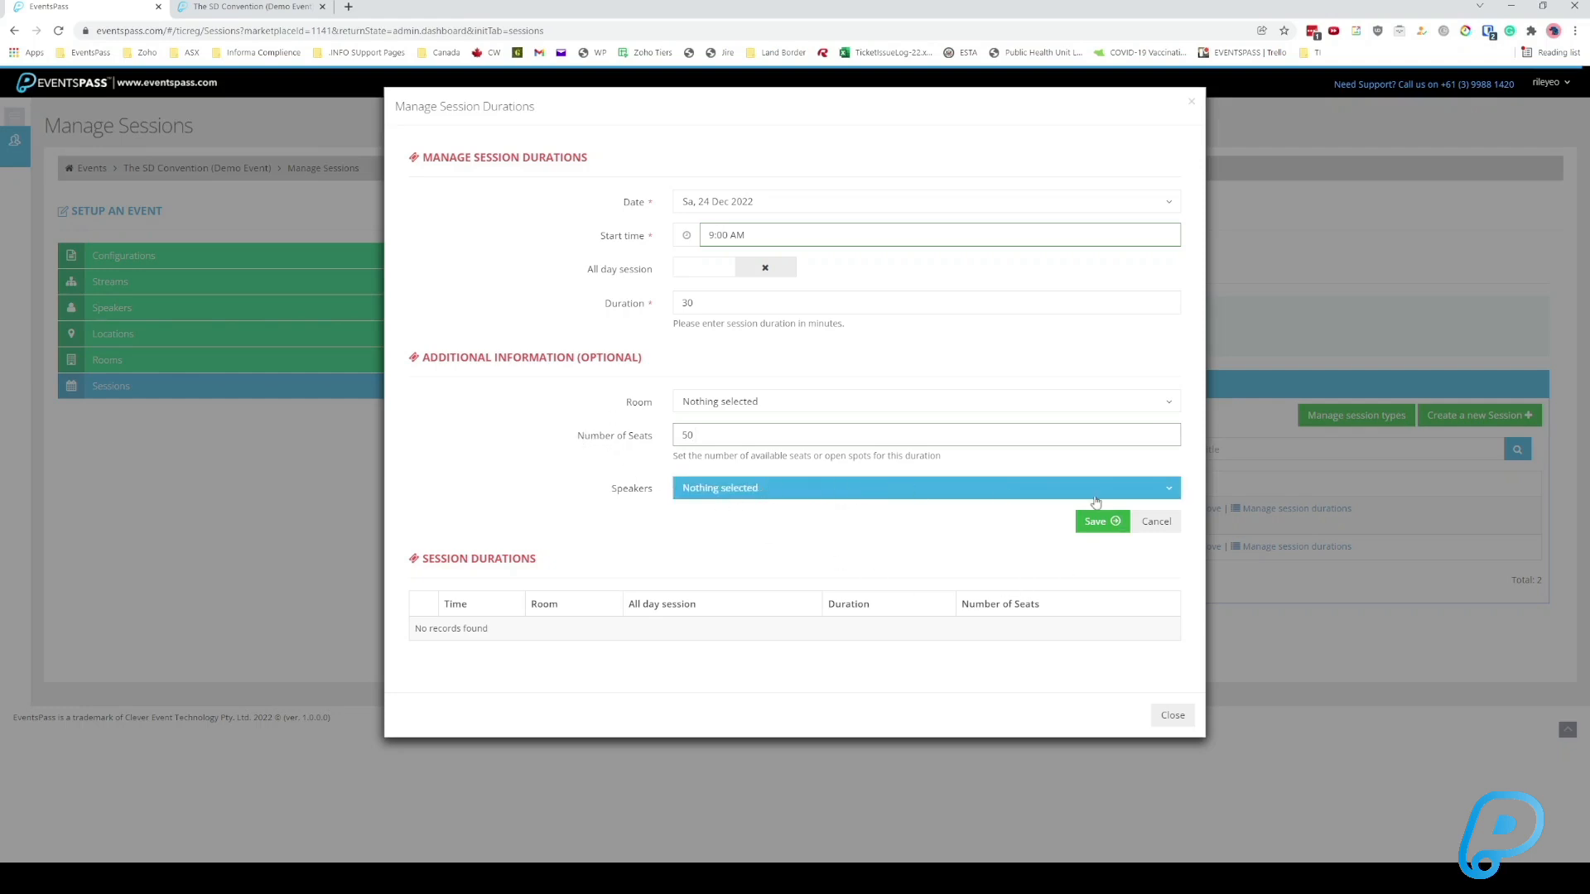
pyautogui.click(1118, 521)
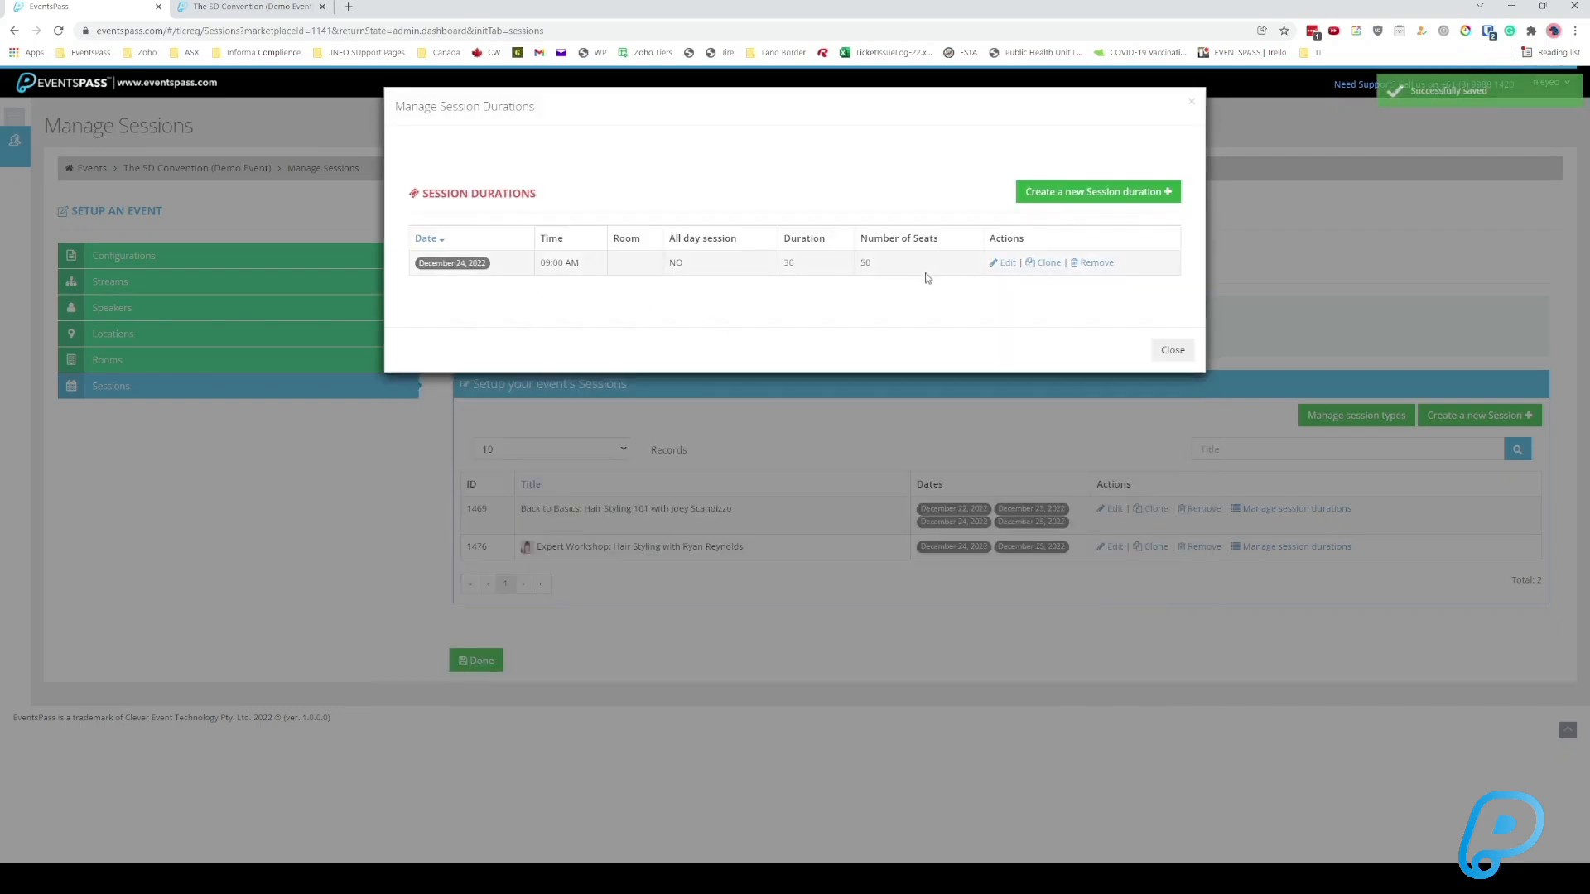
# Clone the 9:00 AM duration with a 2:00 PM start time on the same day and save it.
pyautogui.click(1045, 263)
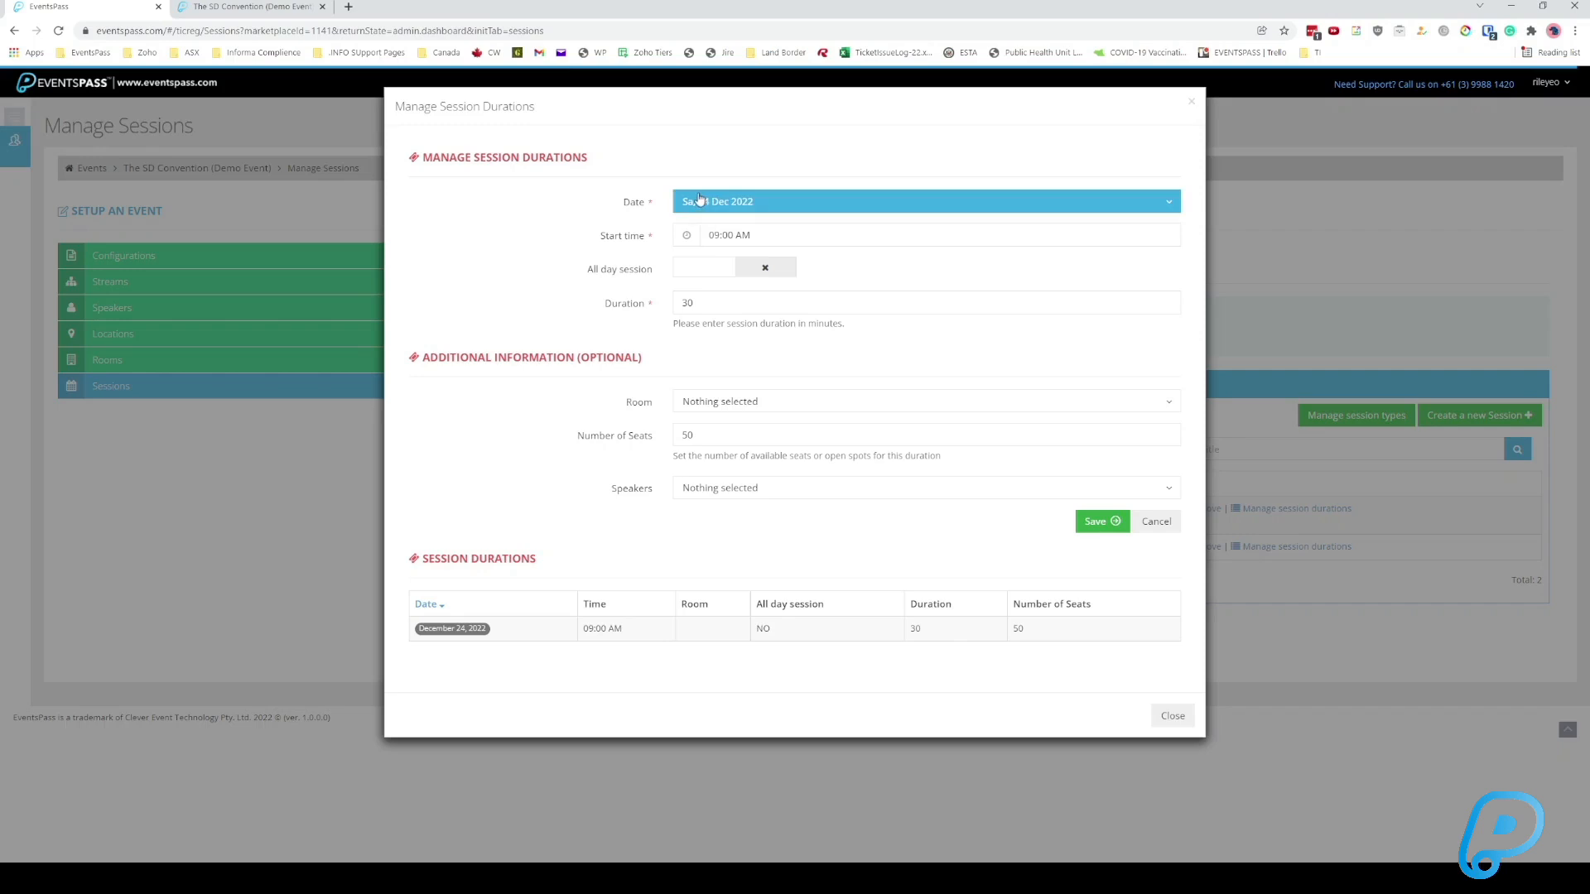
pyautogui.click(705, 235)
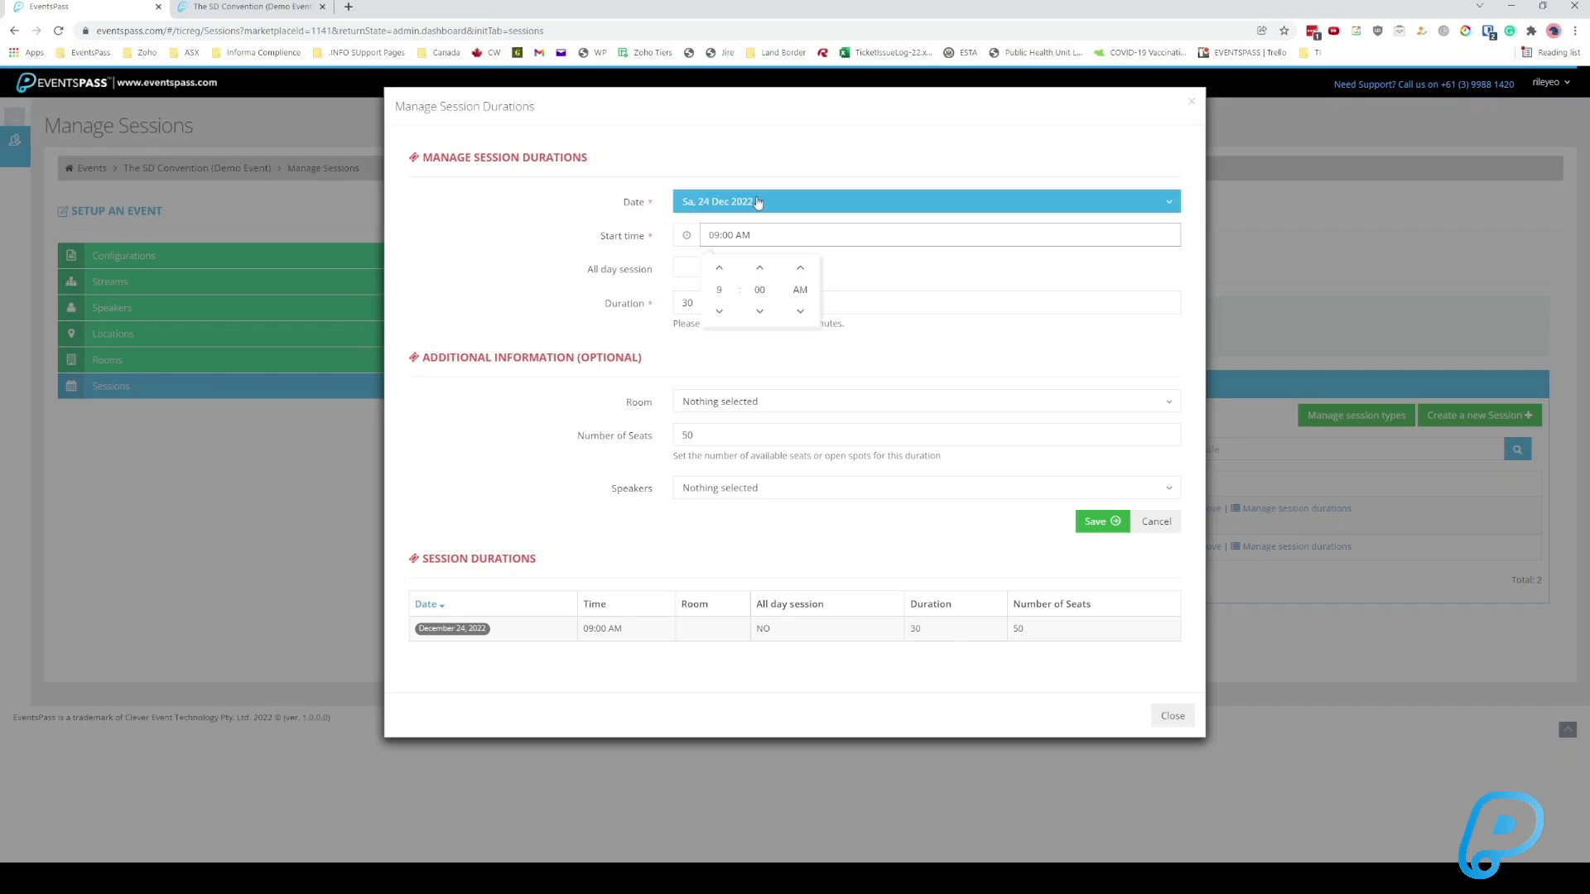
pyautogui.write('2')
pyautogui.press('Delete')
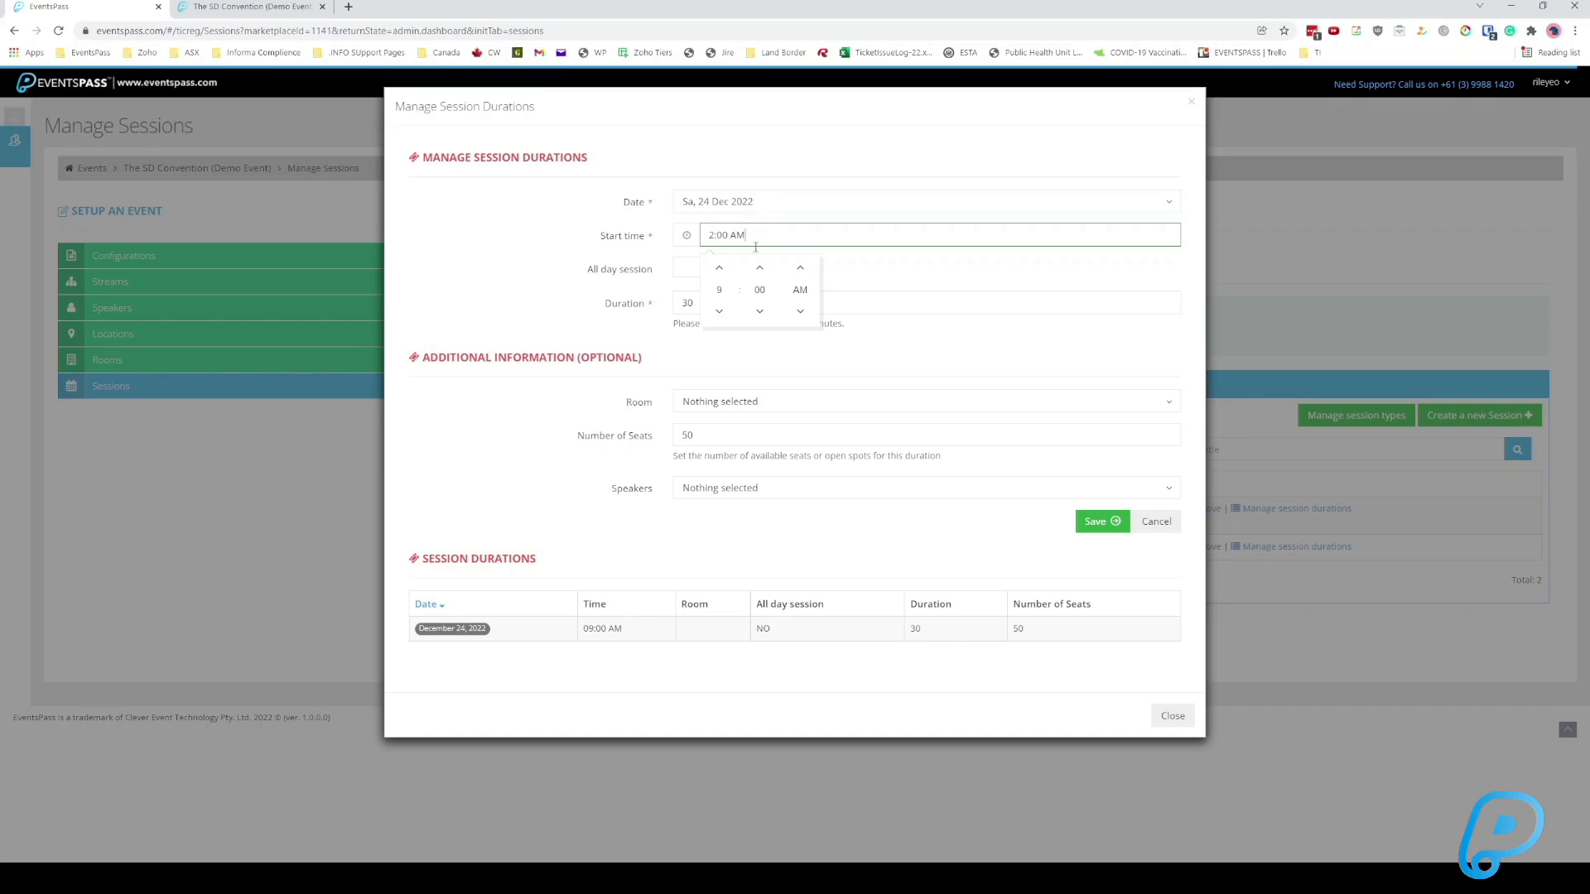
pyautogui.click(801, 315)
pyautogui.click(587, 267)
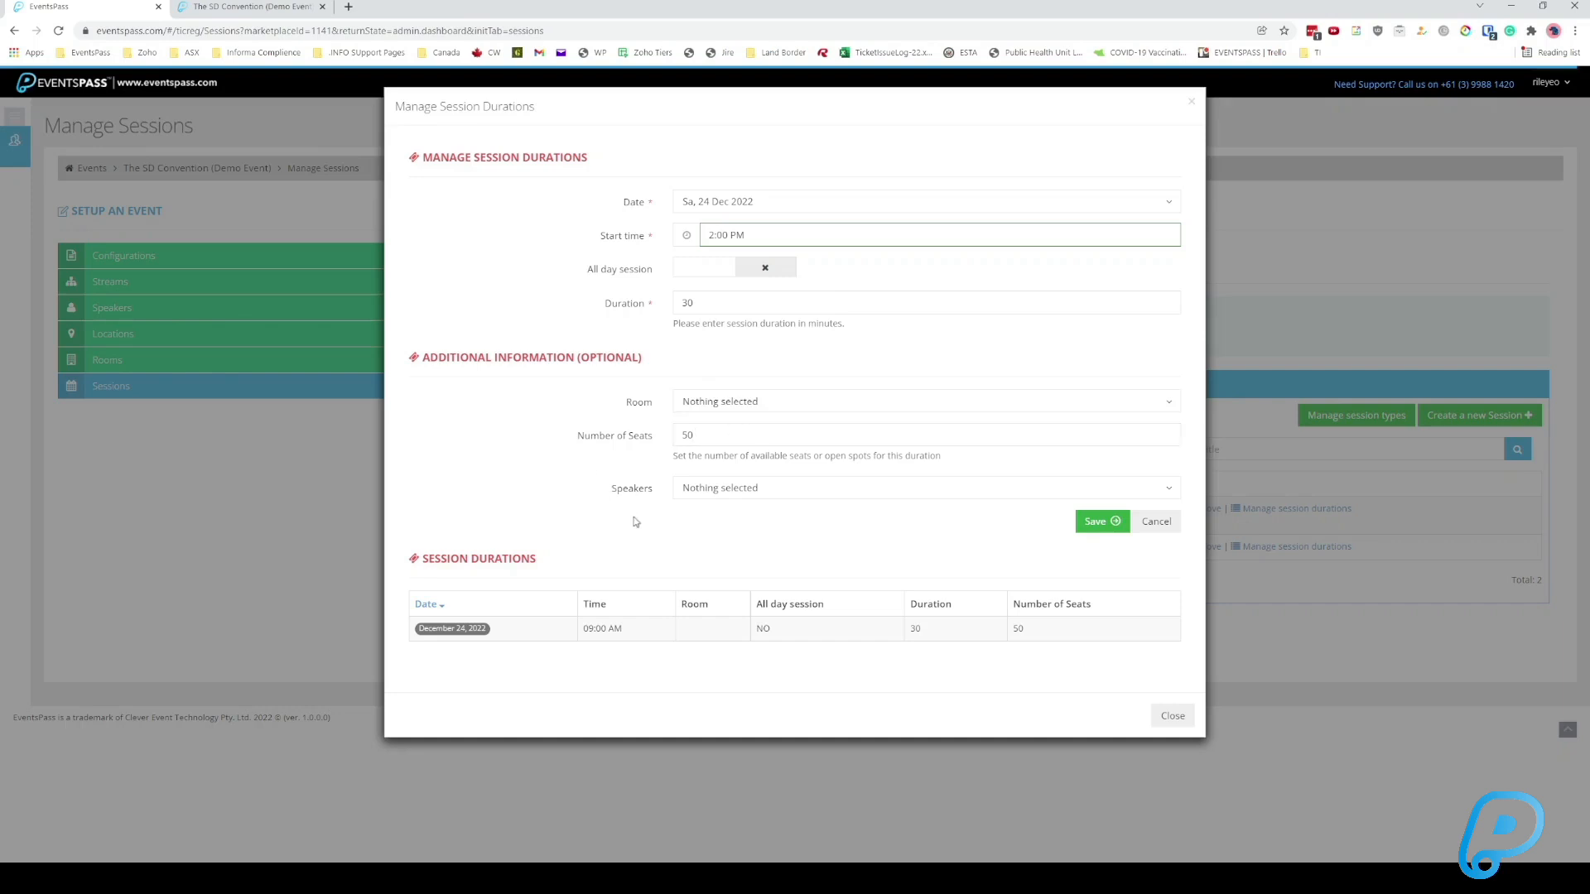
pyautogui.click(1097, 521)
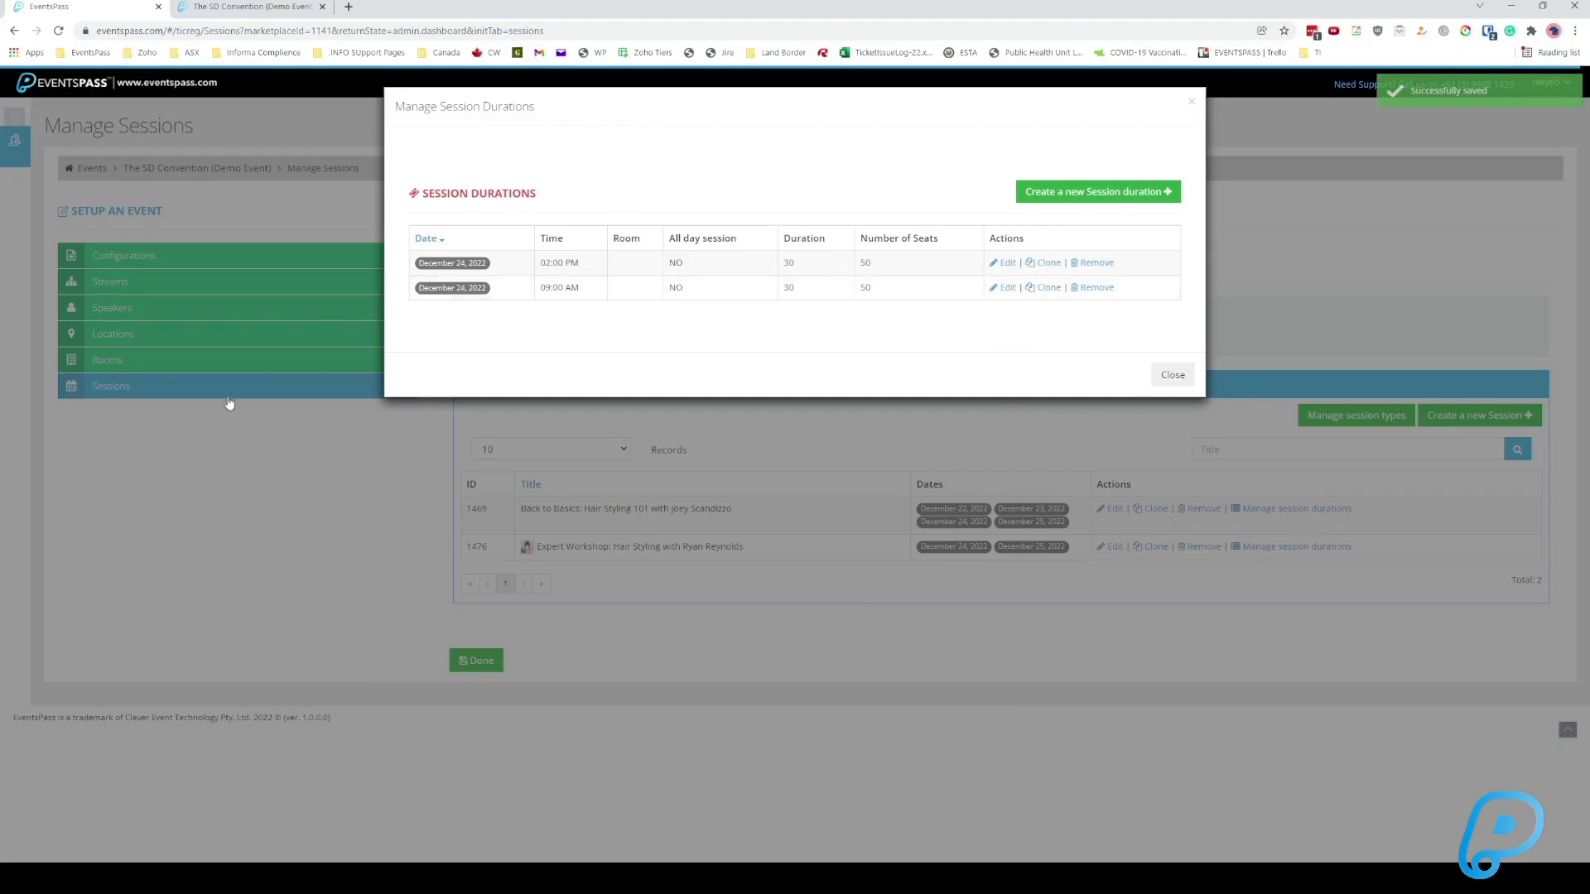
# Clone the 2:00 PM duration to Su, 25 Dec 2022 and save it.
pyautogui.click(1043, 263)
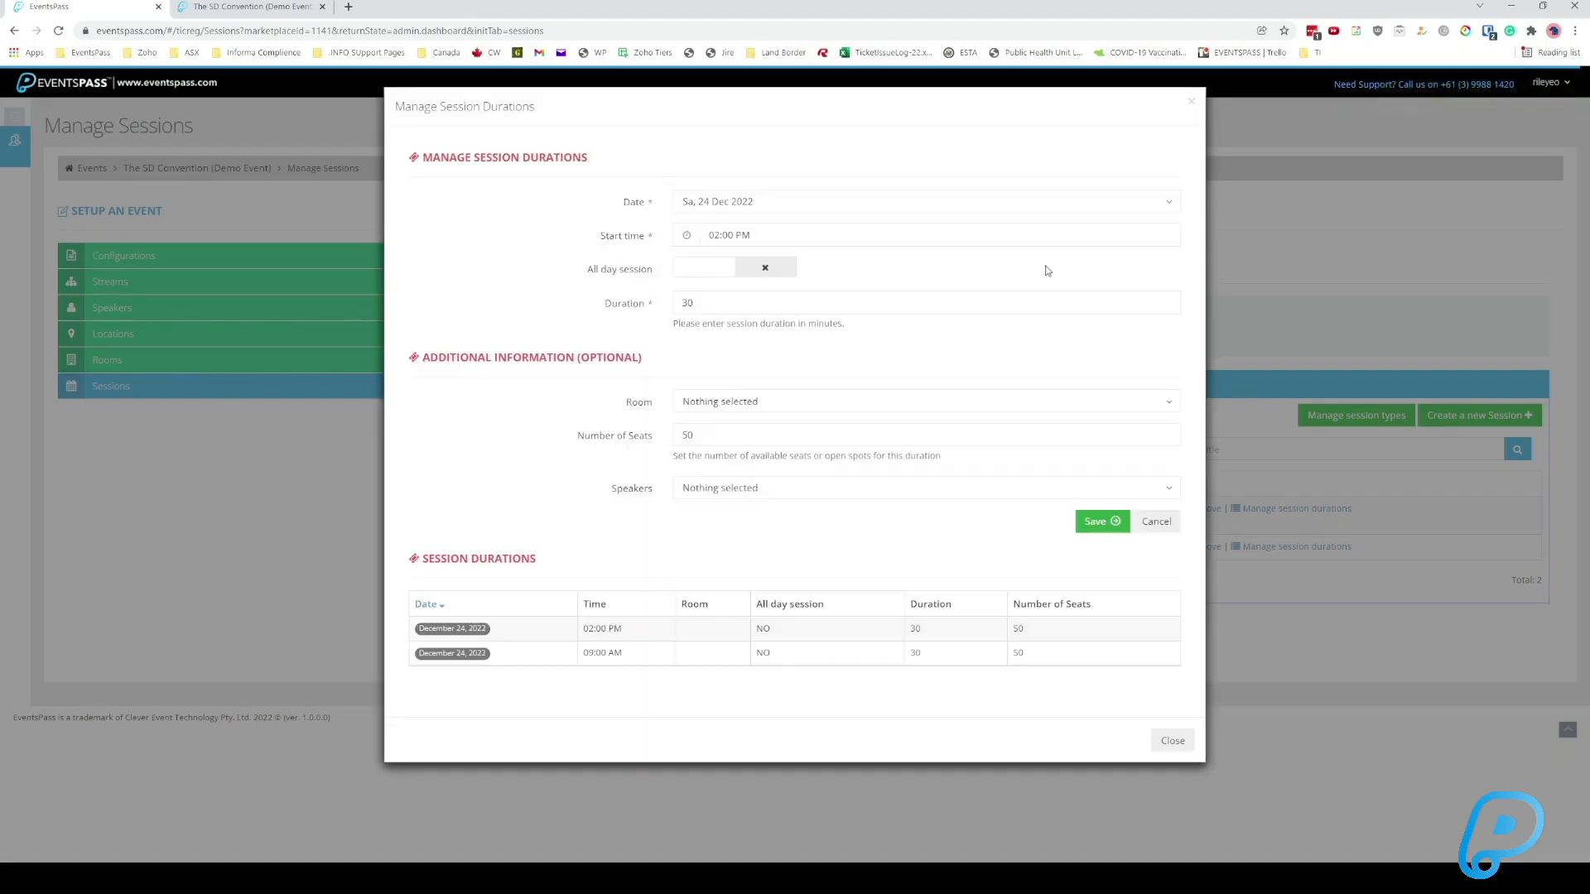
pyautogui.click(746, 207)
pyautogui.click(735, 249)
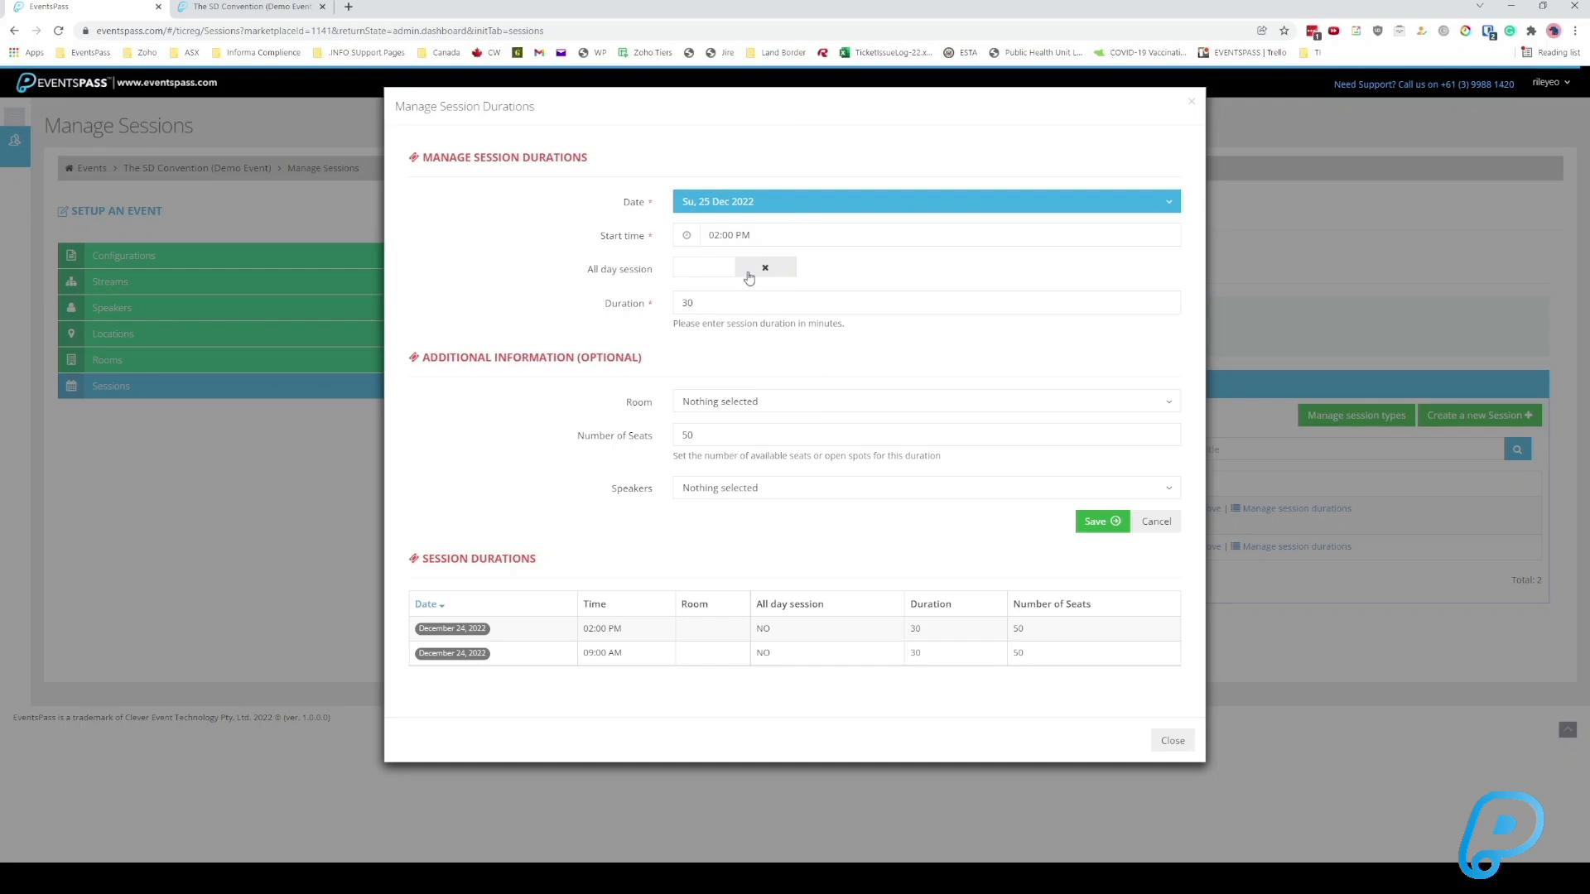
pyautogui.click(1100, 521)
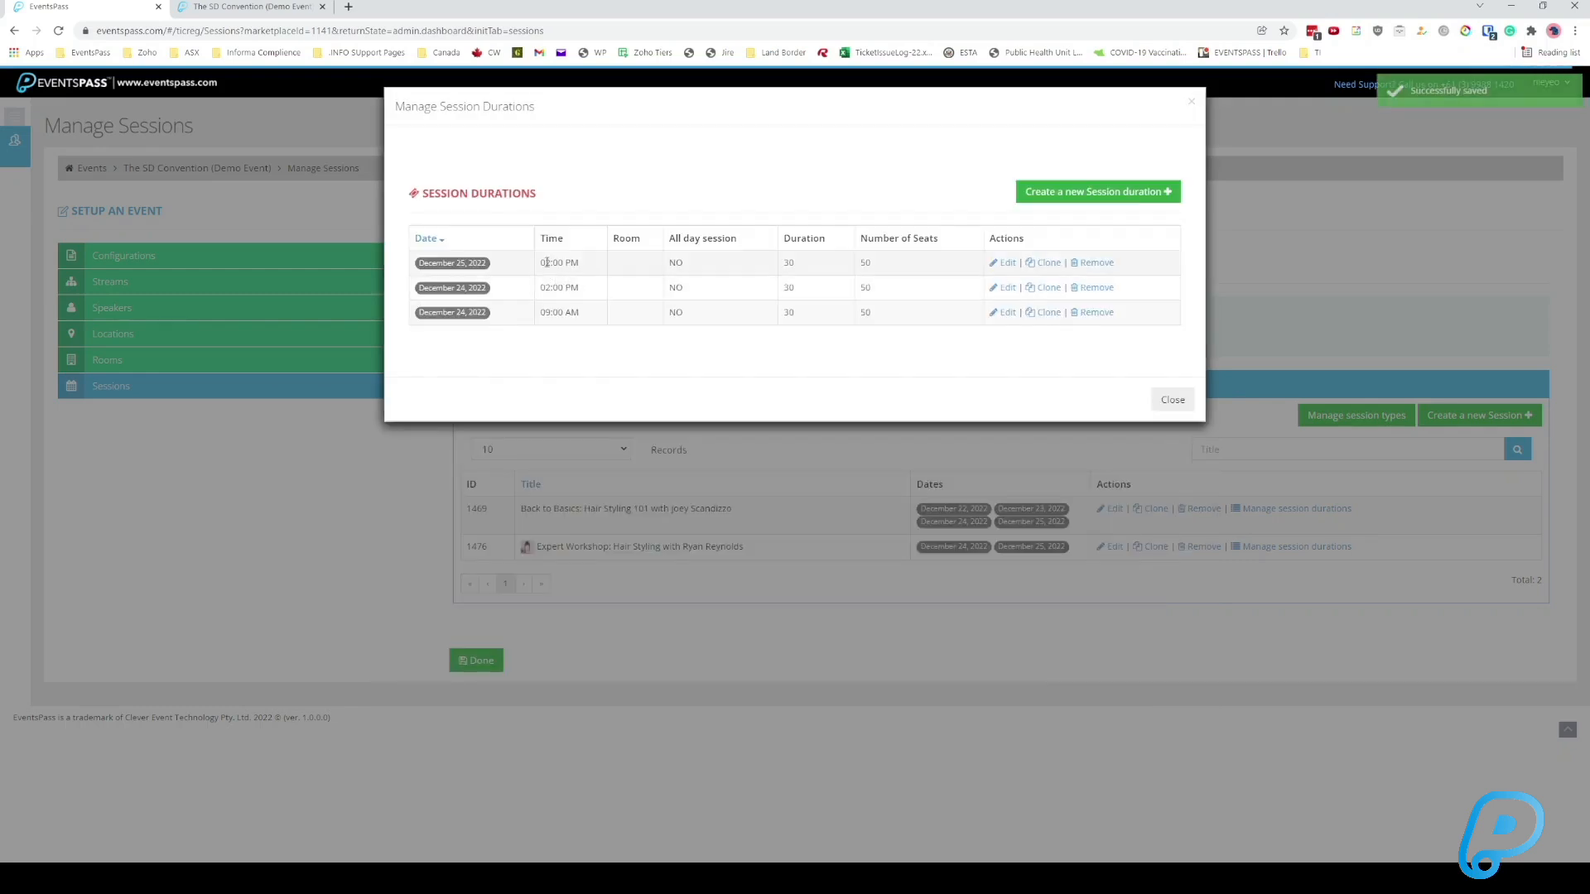
pyautogui.moveTo(583, 262); pyautogui.dragTo(538, 266)
# Clone the 24 December 9:00 AM duration to Su, 25 Dec 2022, save it and close the session durations.
pyautogui.click(1041, 312)
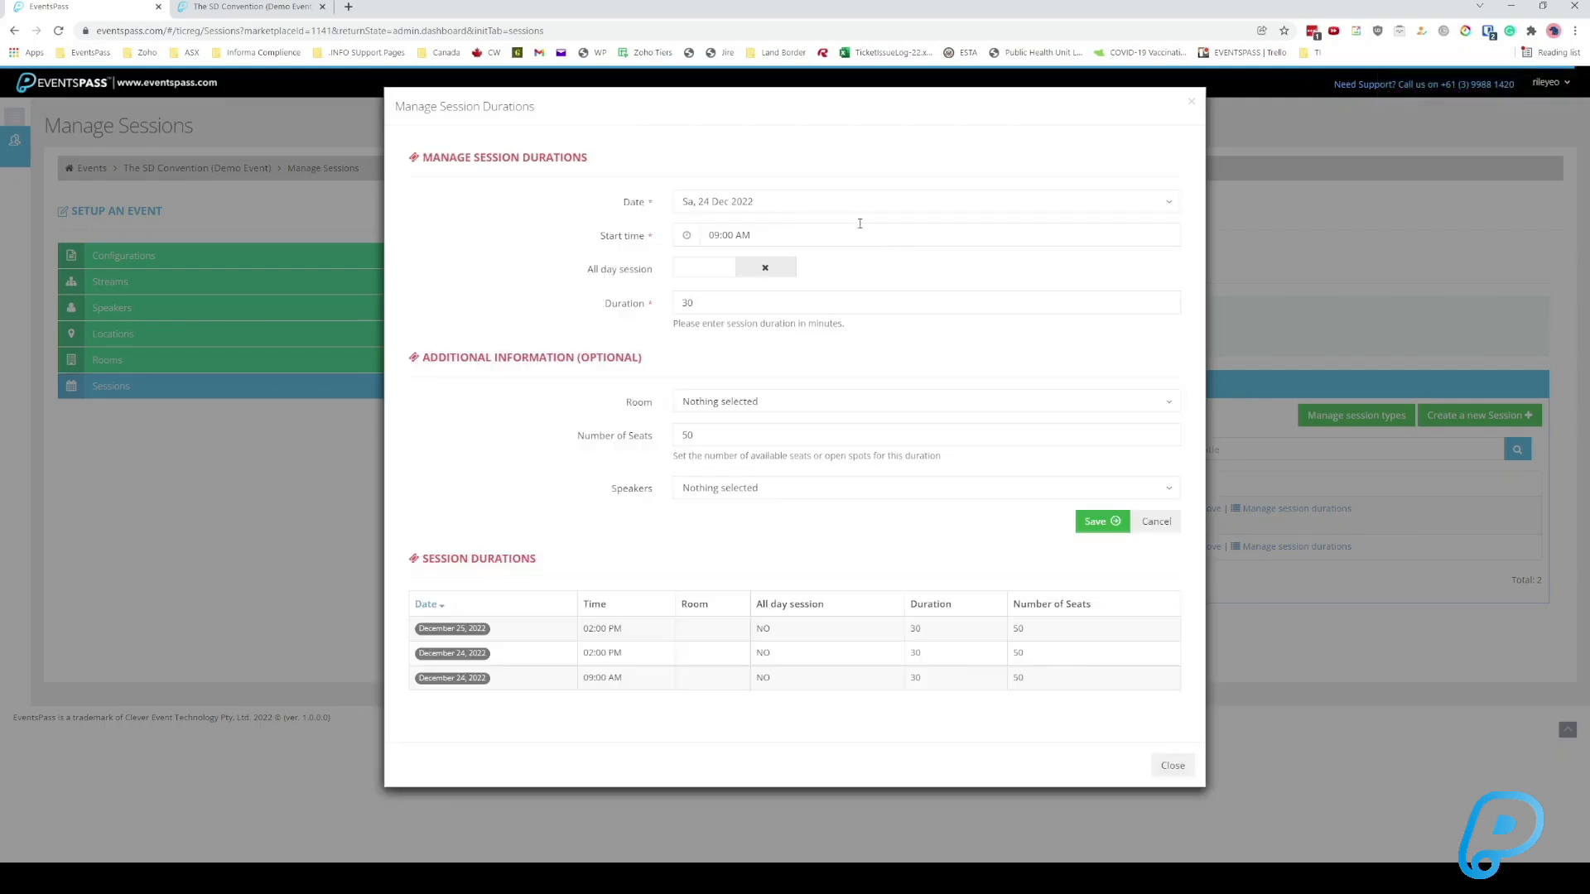
pyautogui.click(741, 204)
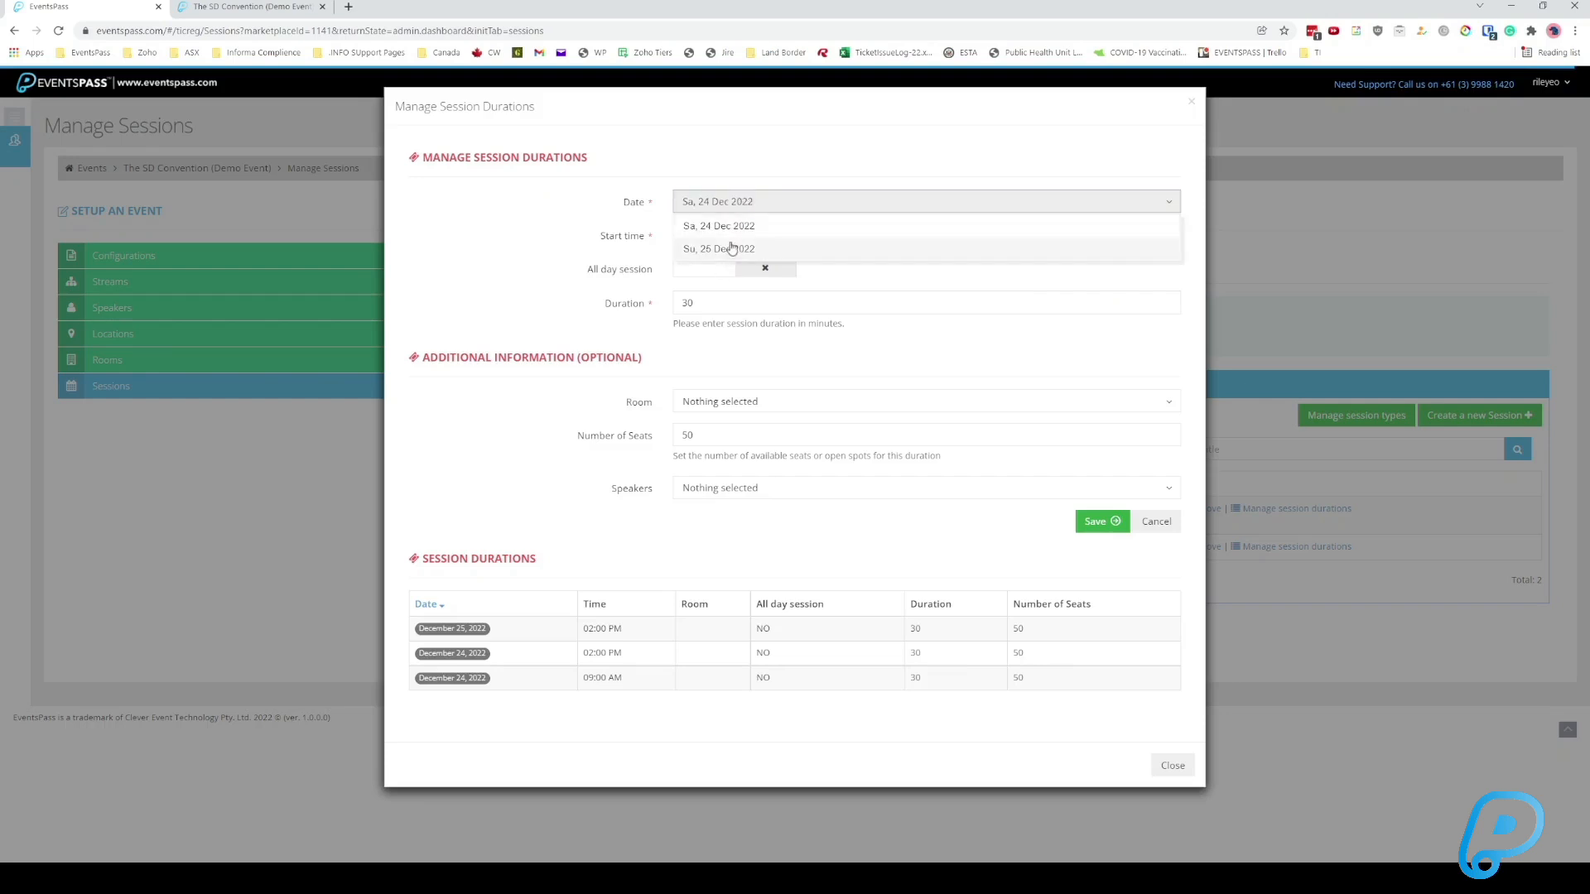
pyautogui.click(746, 248)
pyautogui.click(751, 236)
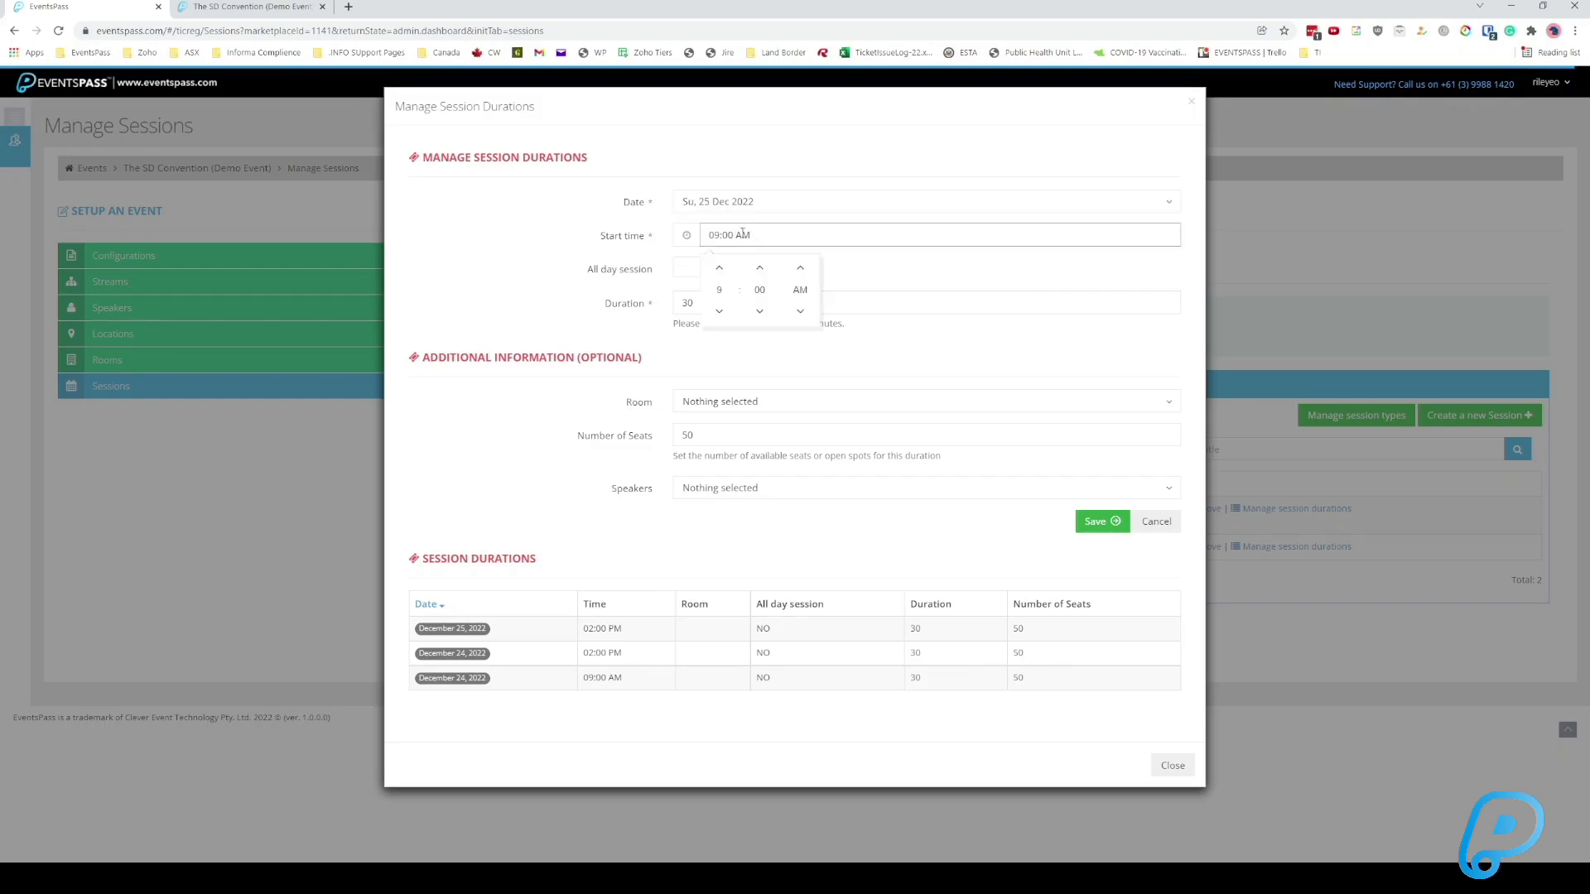
pyautogui.click(732, 303)
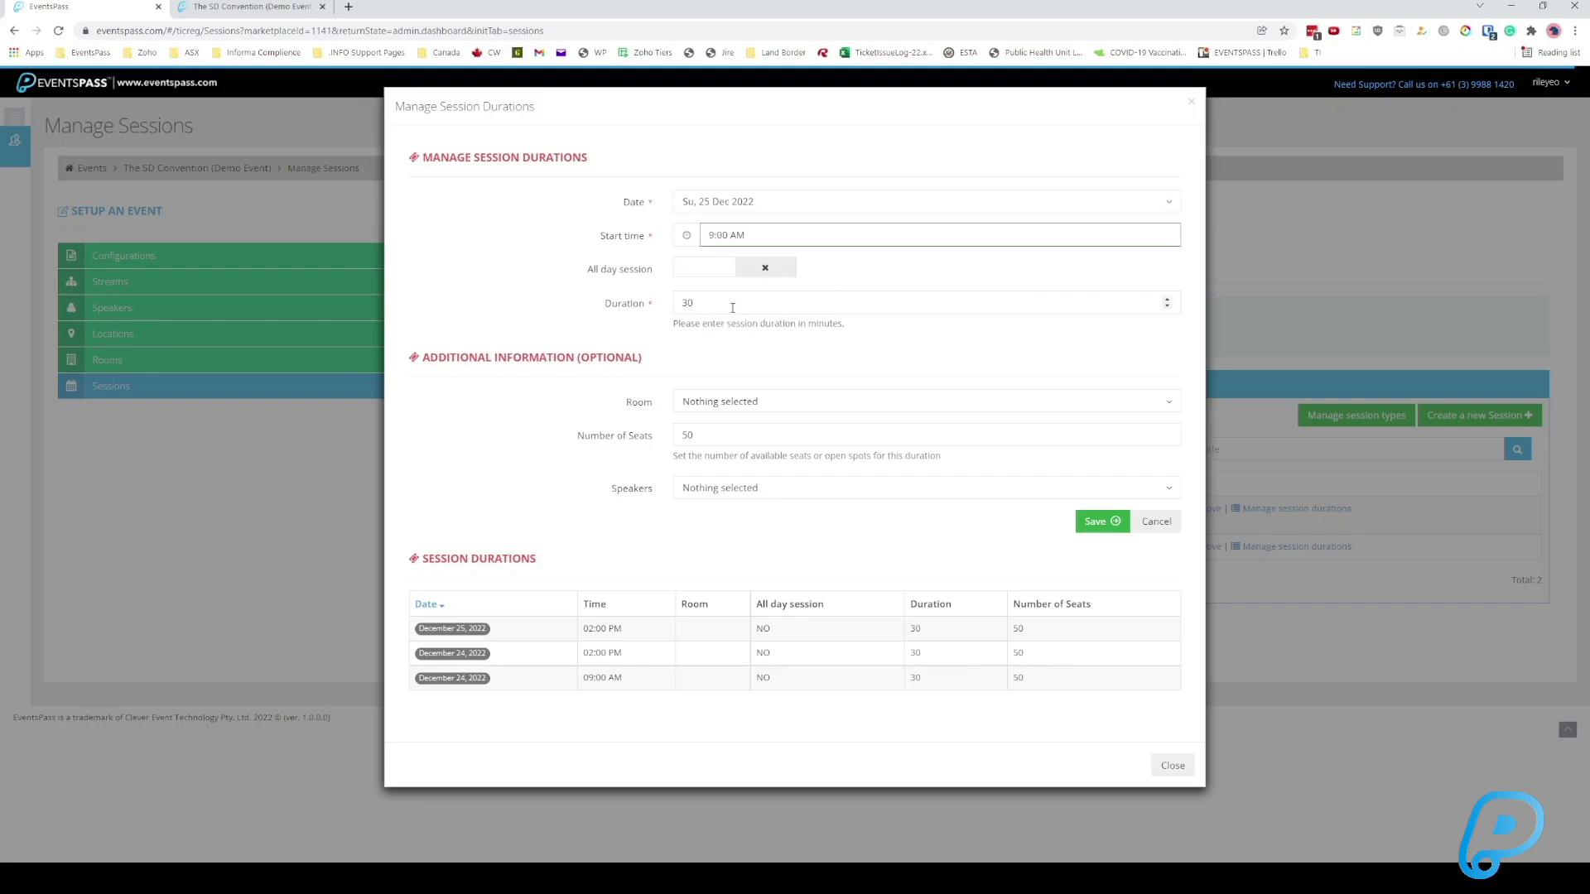
pyautogui.click(1095, 521)
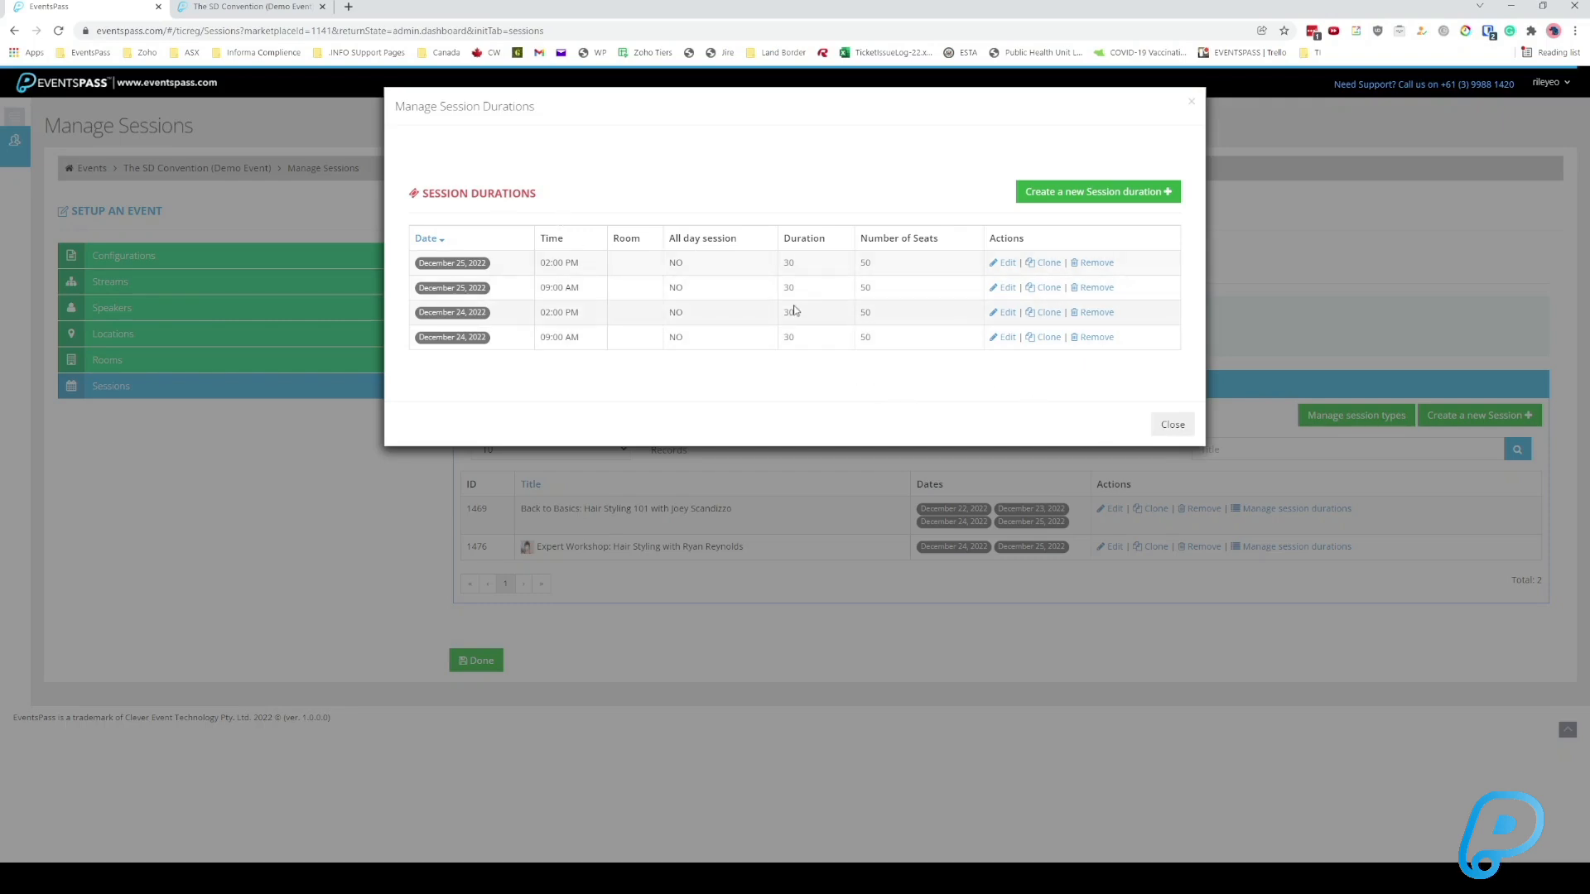
pyautogui.click(1172, 428)
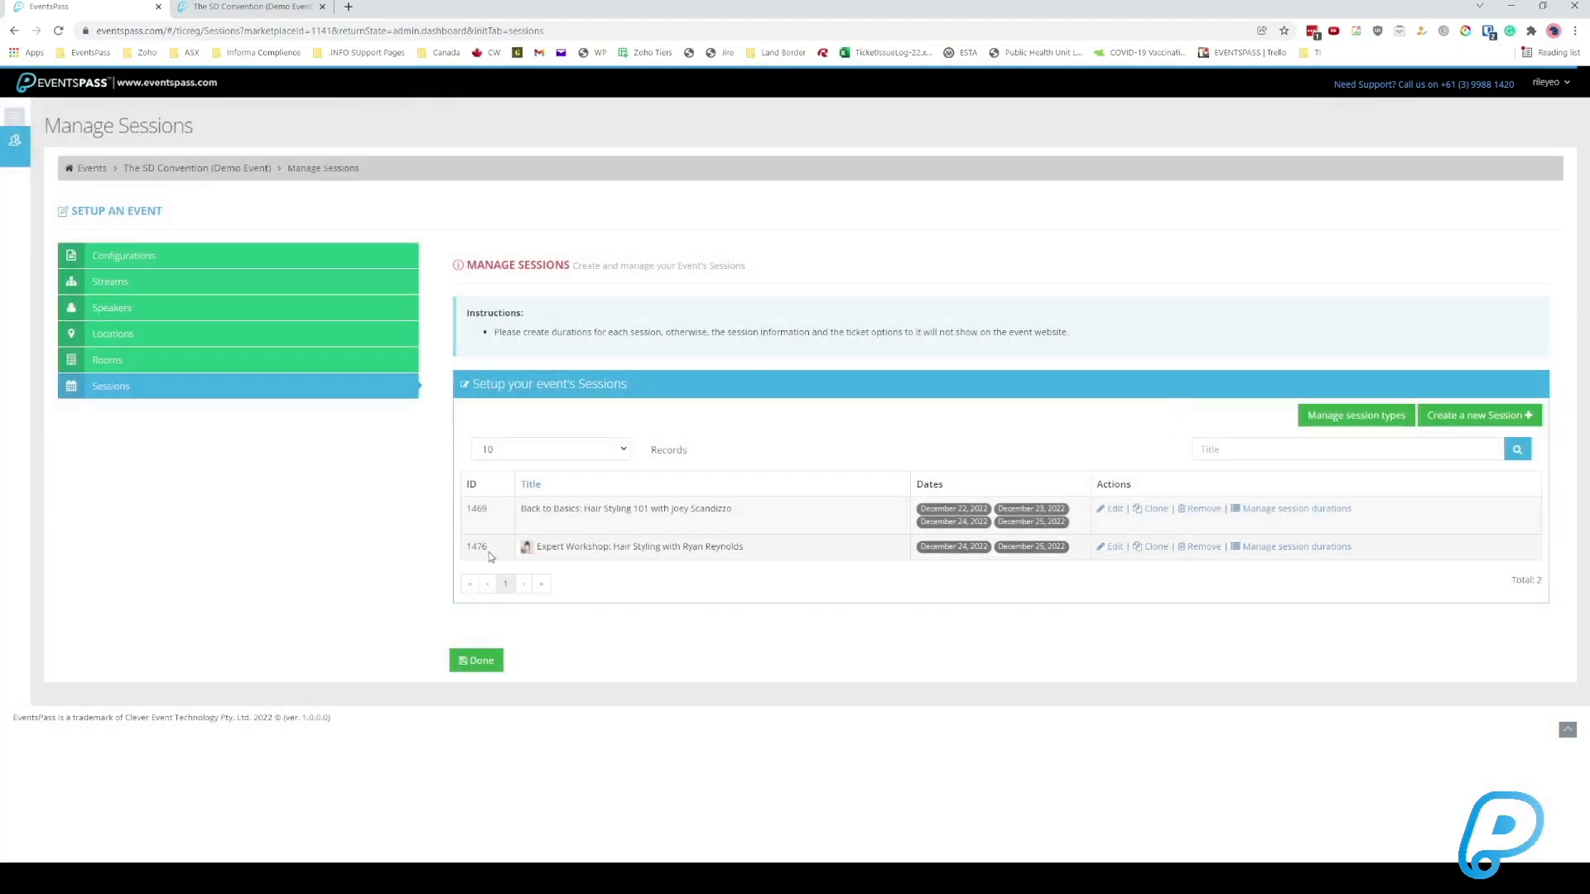
# Start a clone of the "Expert Workshop: Hair Styling with Ryan Reynolds" session titled "Expert Workshop: Barber Expert Tips".
pyautogui.moveTo(474, 545); pyautogui.dragTo(1409, 550)
pyautogui.click(1411, 549)
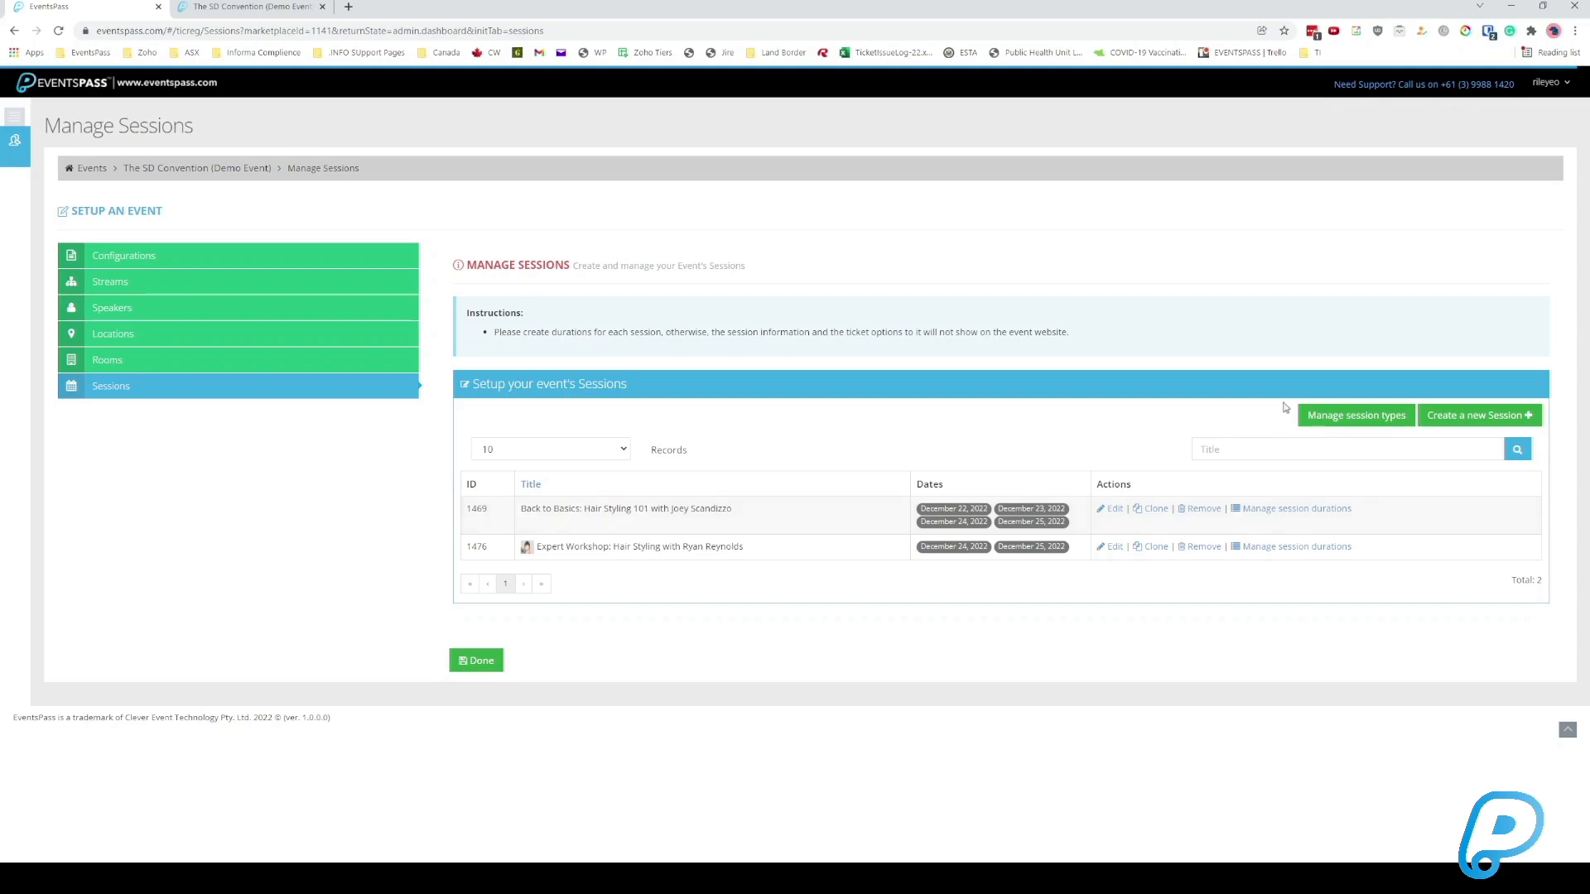
pyautogui.click(1157, 547)
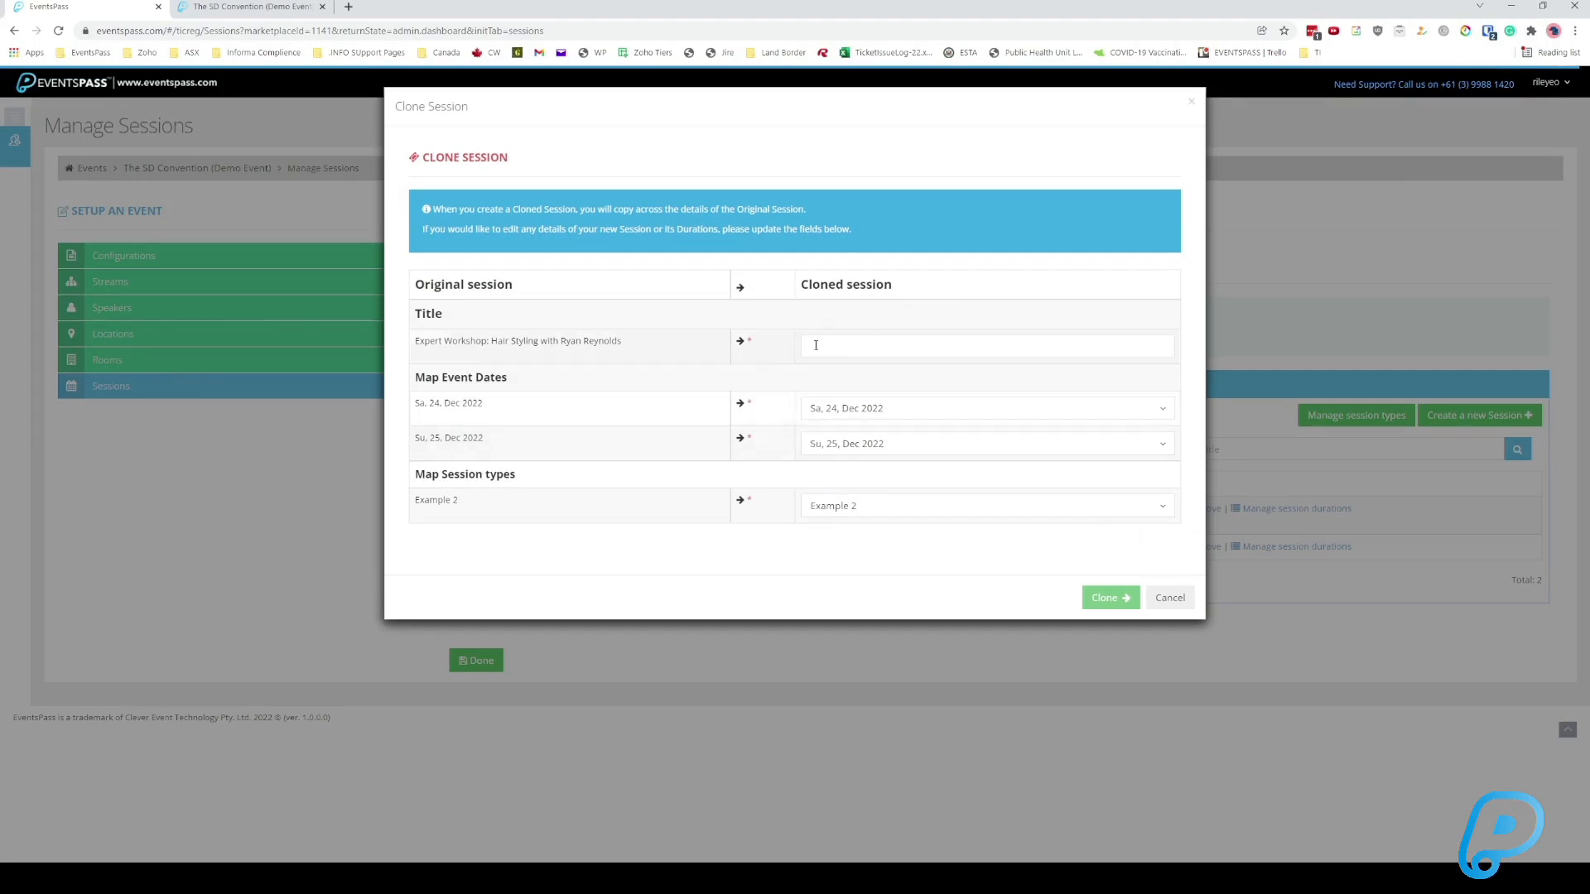
pyautogui.moveTo(416, 344); pyautogui.dragTo(632, 341)
pyautogui.hotkey('ctrl', 'c')
pyautogui.click(843, 344)
pyautogui.hotkey('ctrl', 'v')
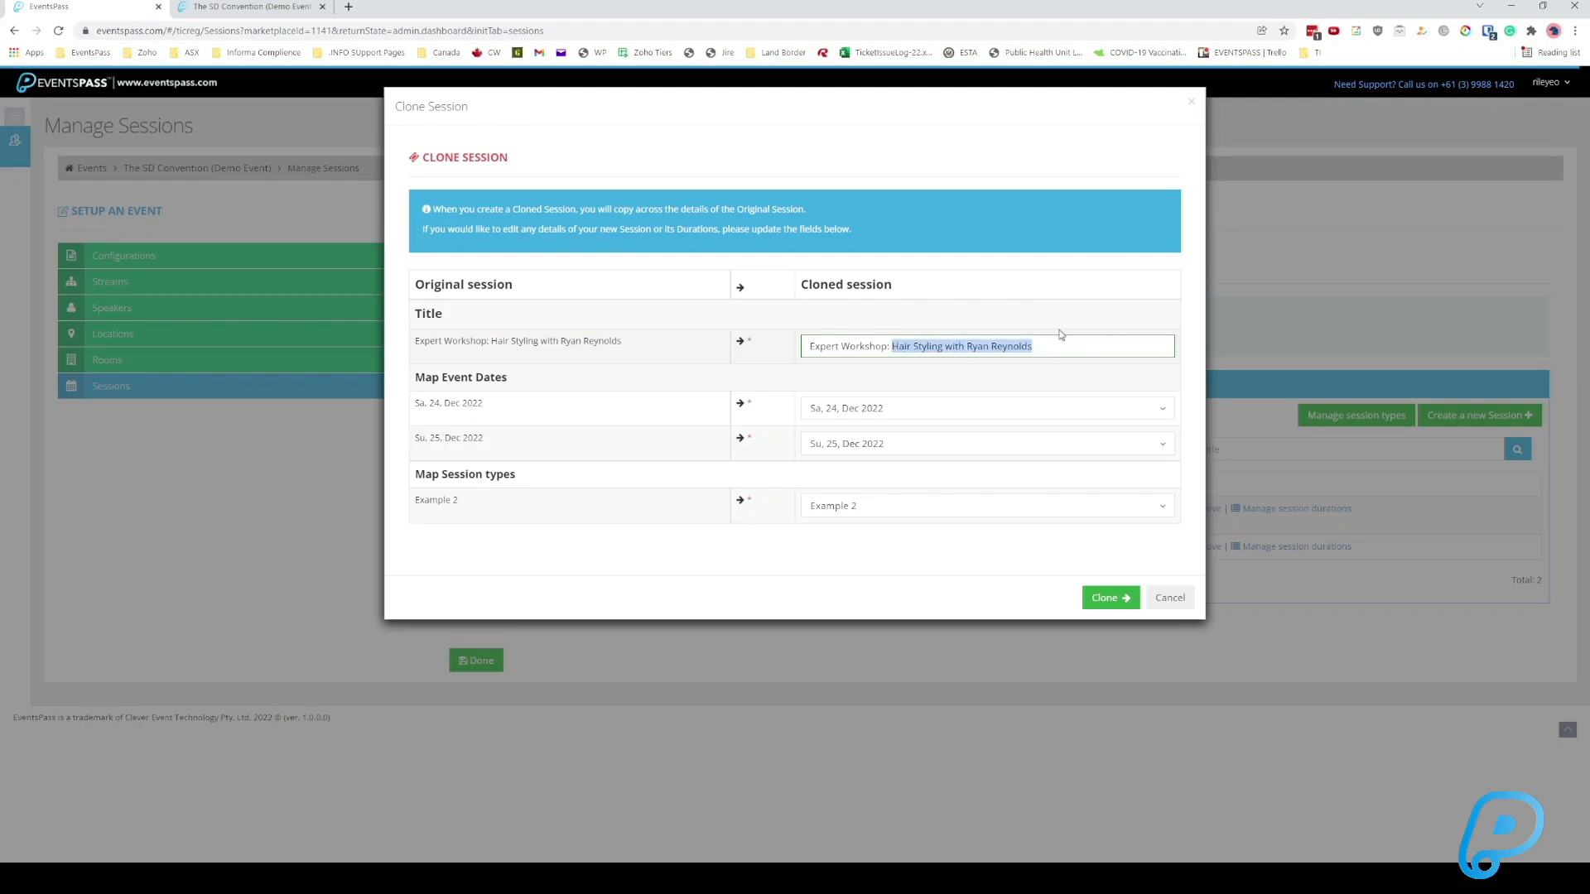
pyautogui.write('Barber')
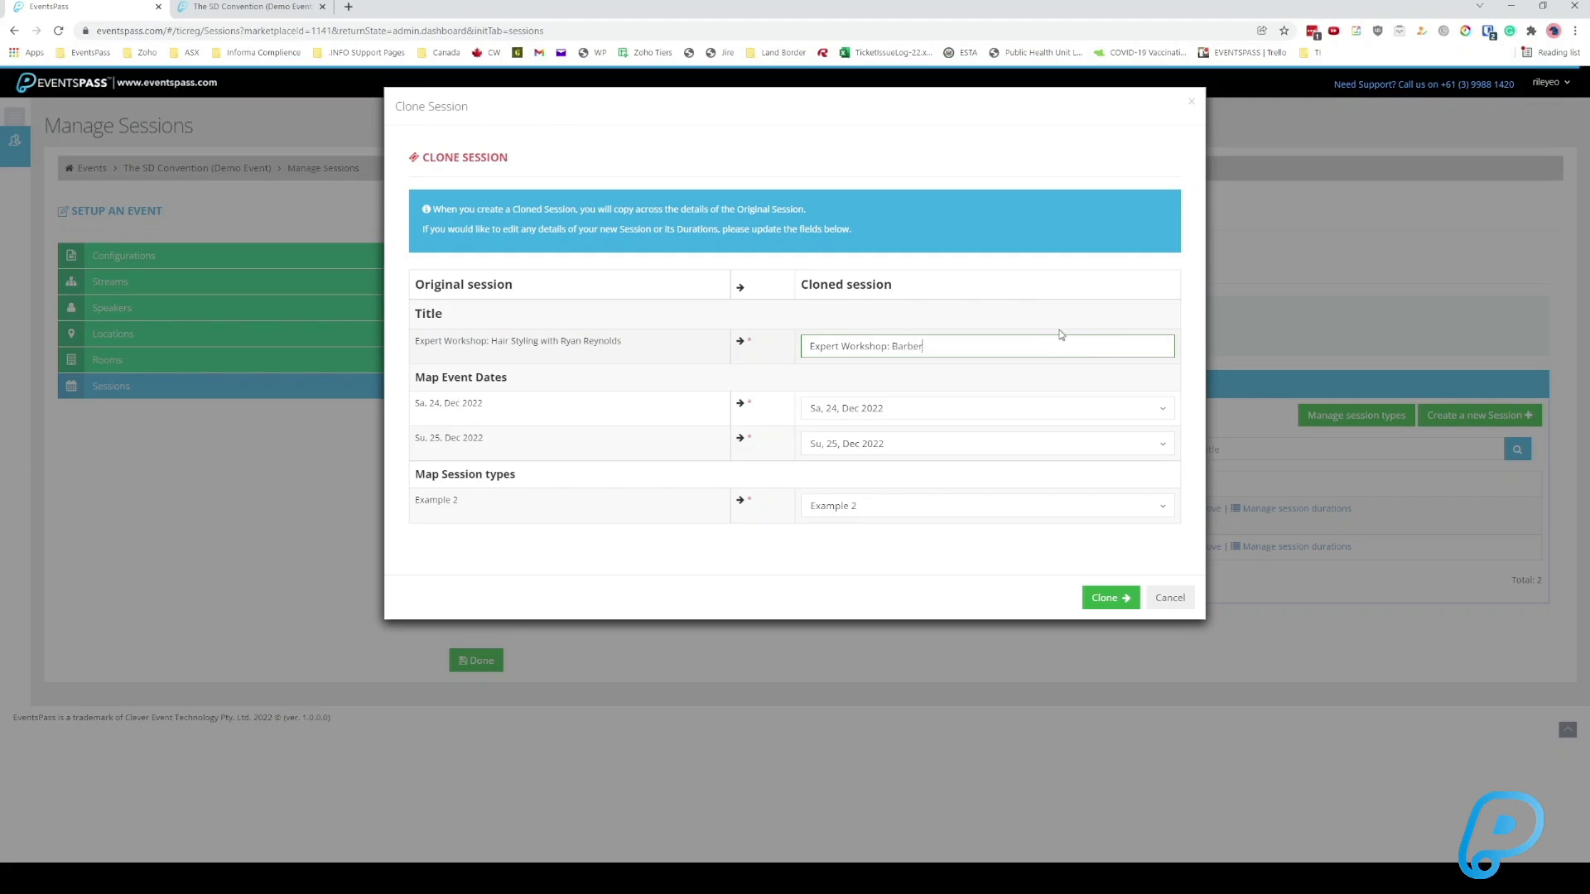
pyautogui.write(' Expert Tips')
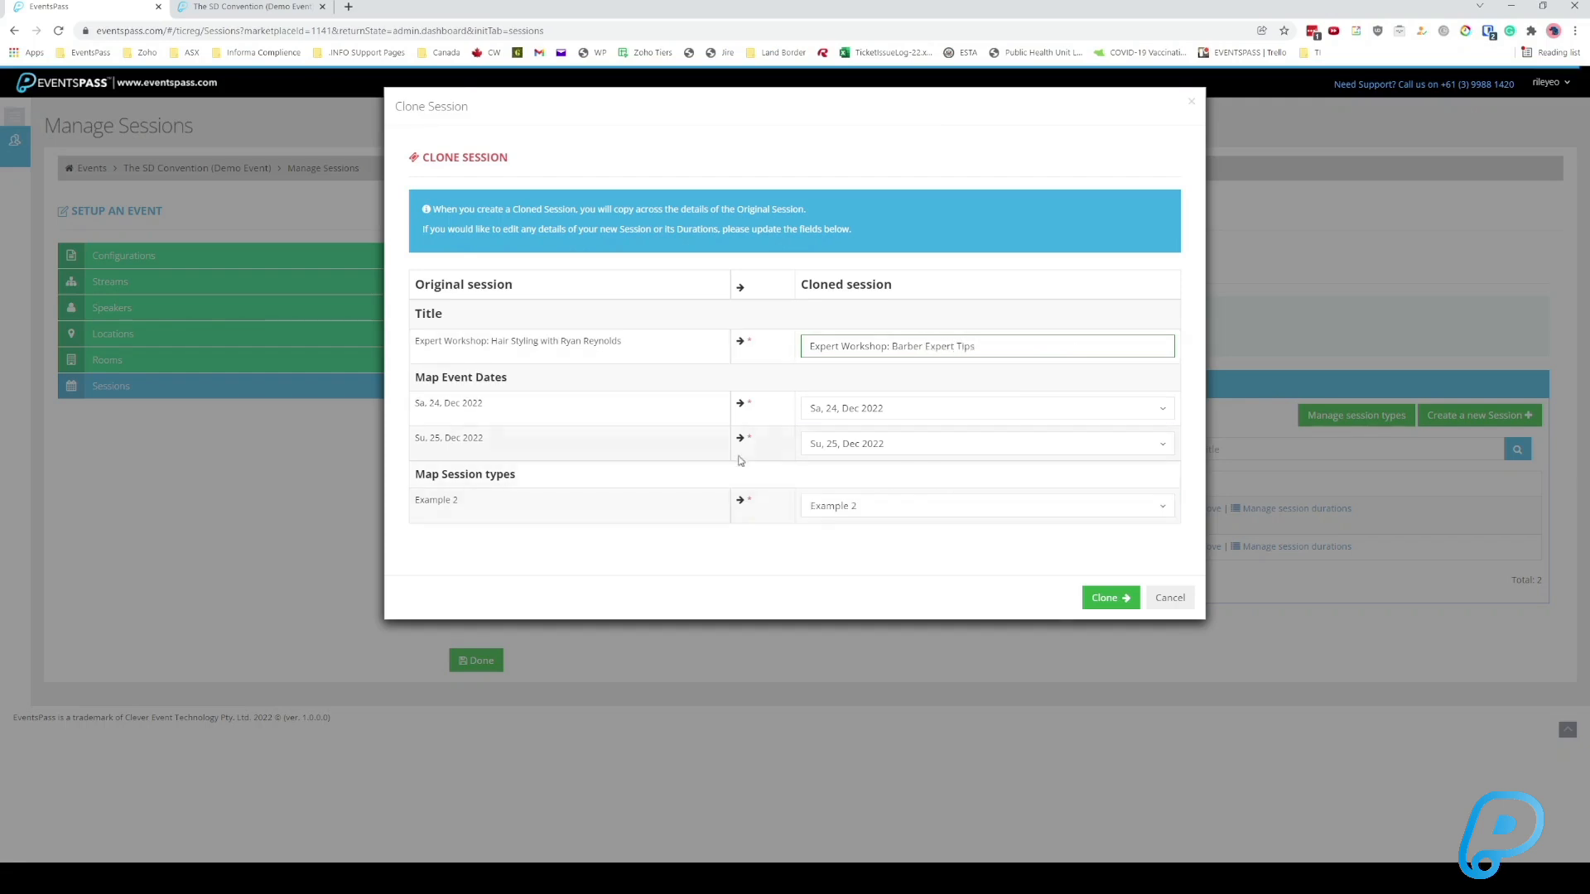
# Map the clone's 24 December date to Th, 22, Dec 2022 and its 25 December date to Fr, 23, Dec 2022.
pyautogui.moveTo(415, 377); pyautogui.dragTo(539, 379)
pyautogui.click(539, 379)
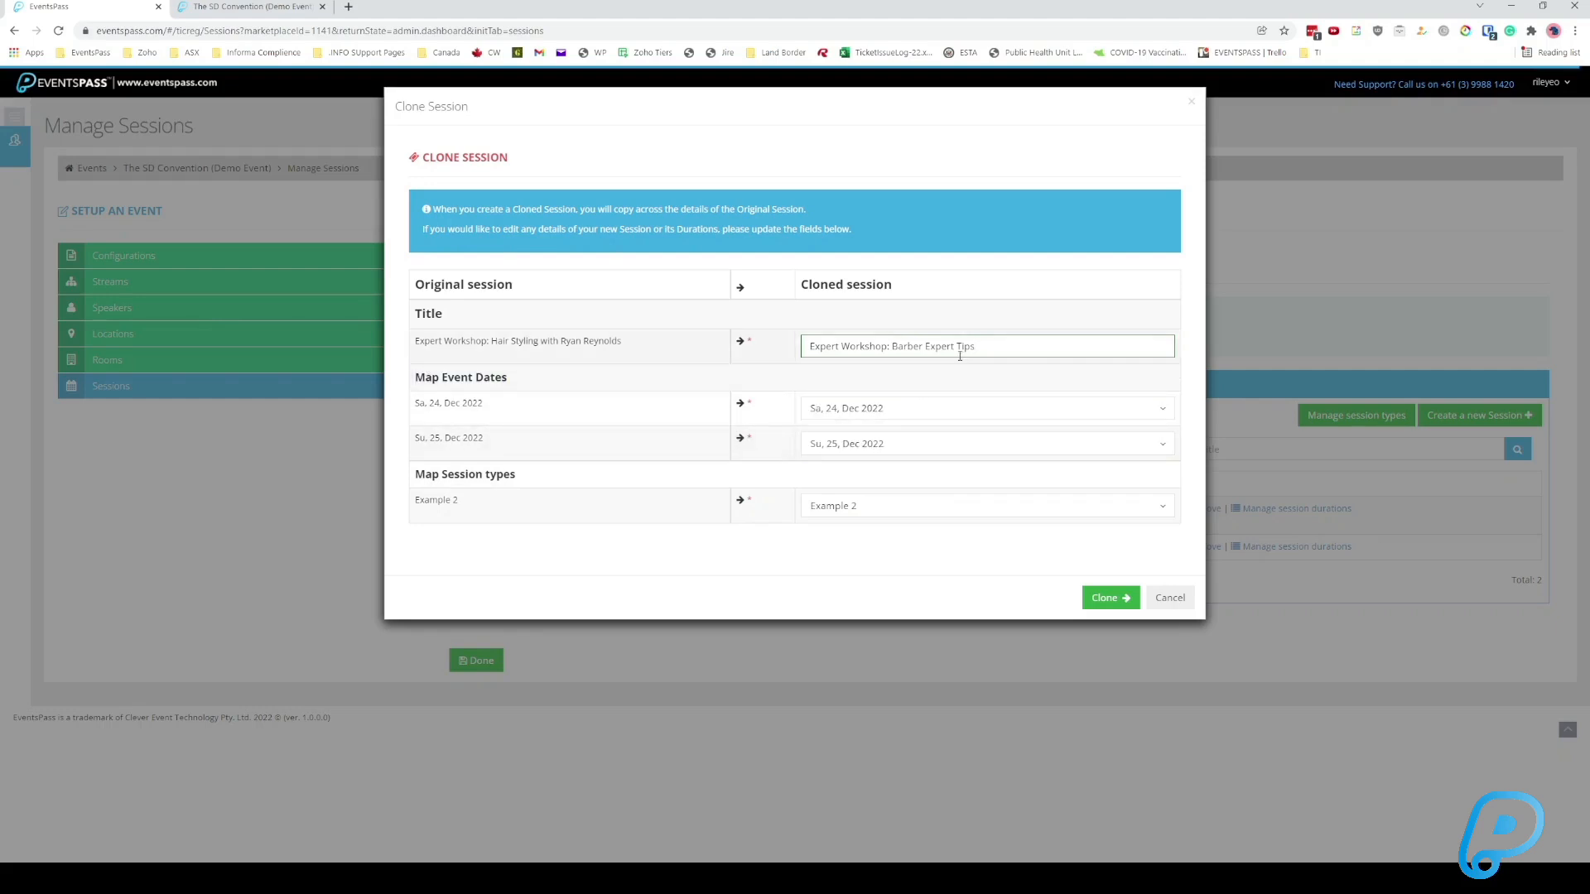
pyautogui.moveTo(979, 345); pyautogui.dragTo(736, 344)
pyautogui.click(892, 335)
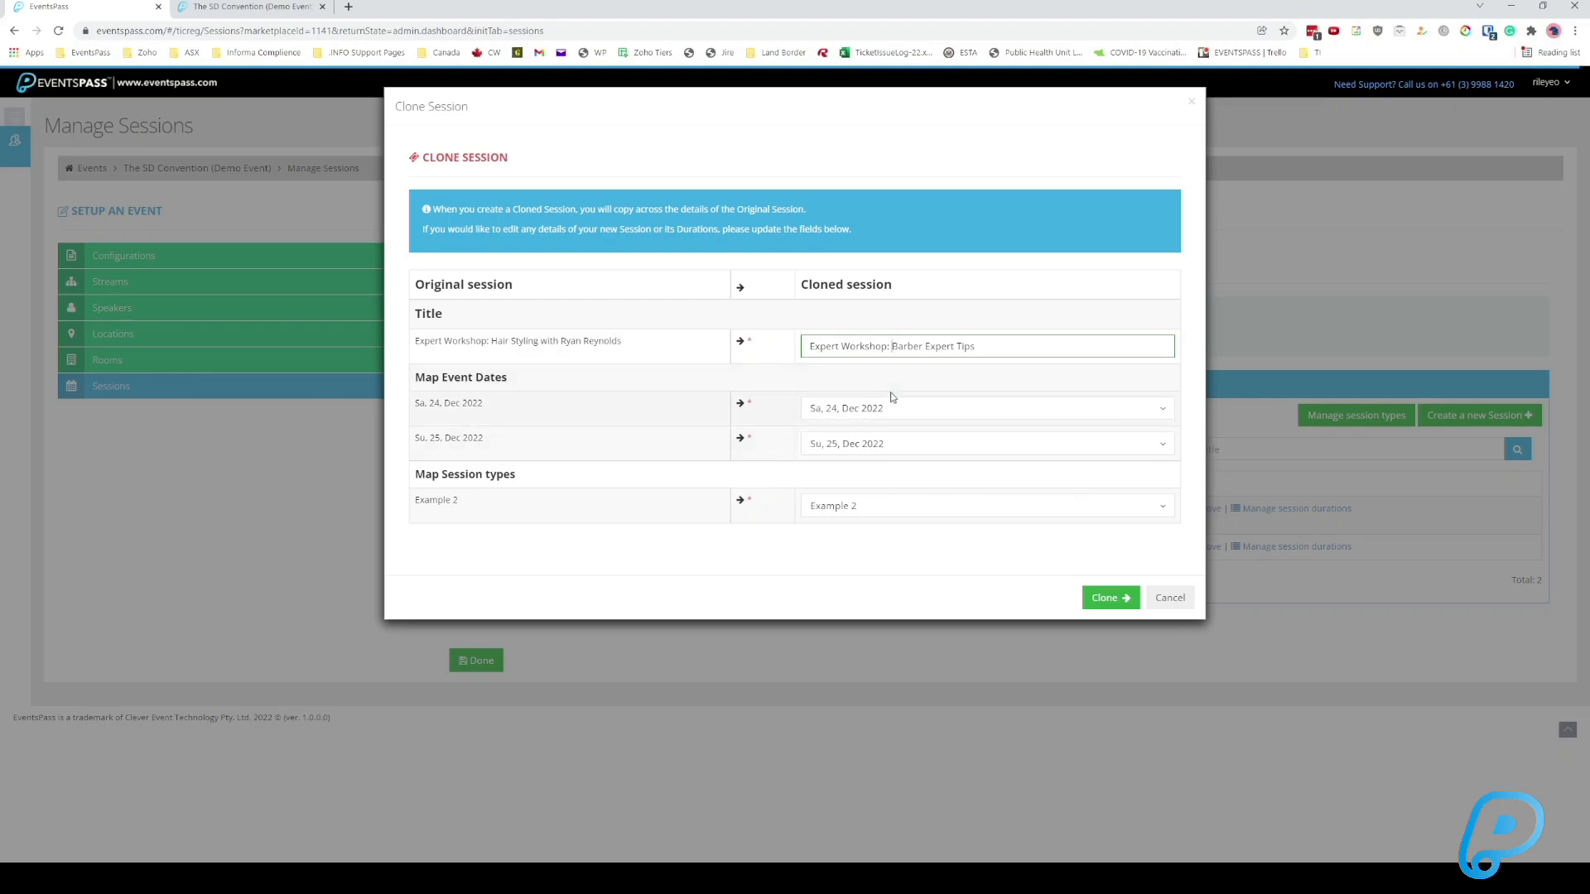
pyautogui.click(869, 406)
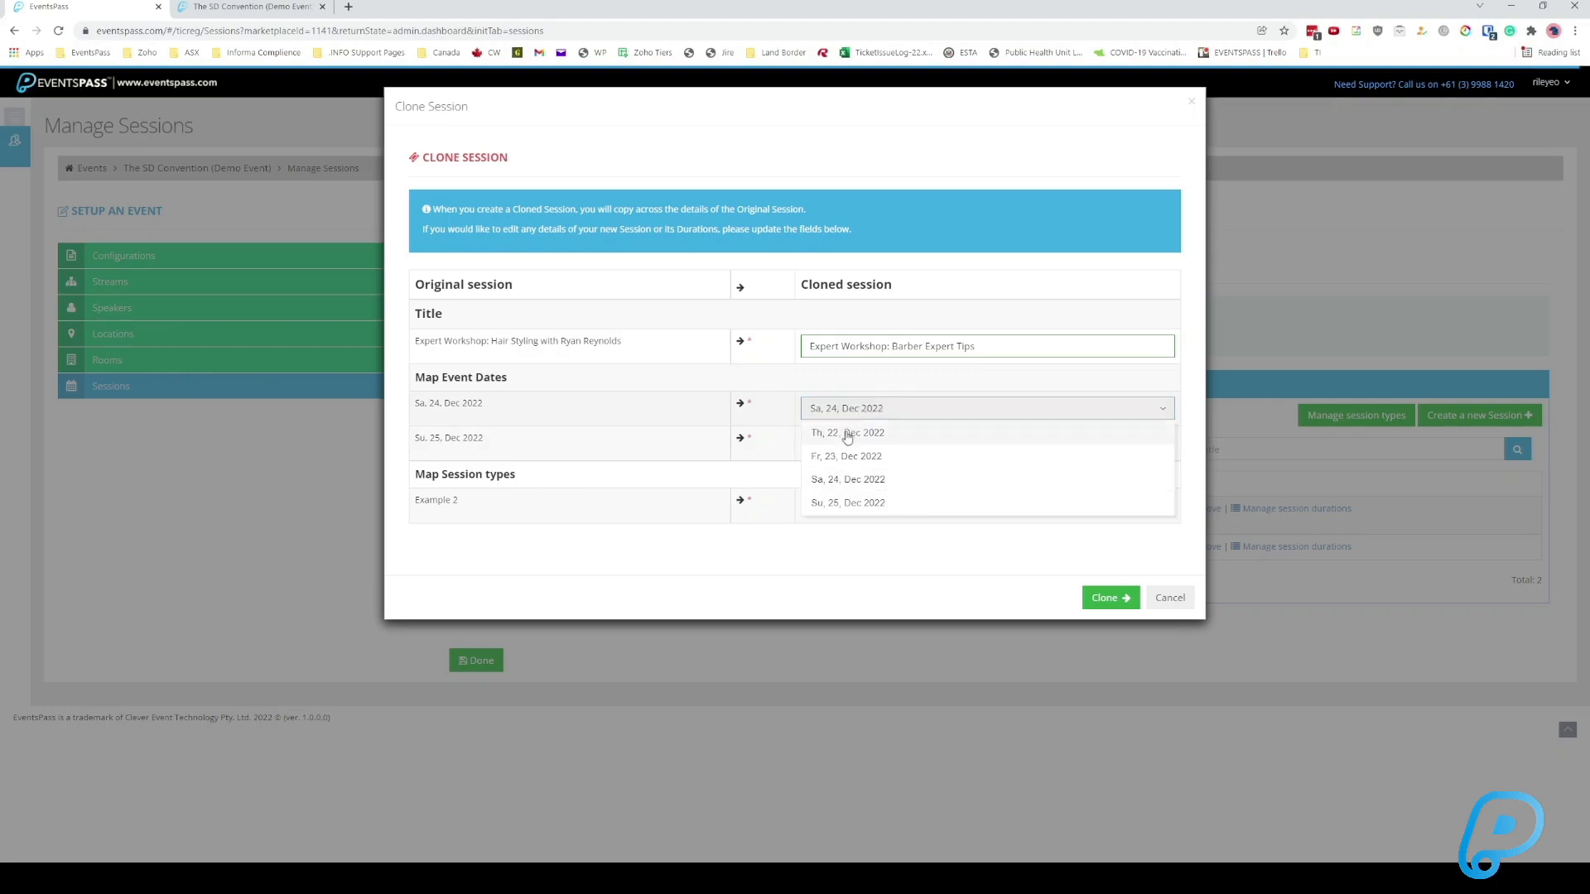
pyautogui.click(847, 433)
pyautogui.click(881, 448)
pyautogui.click(858, 491)
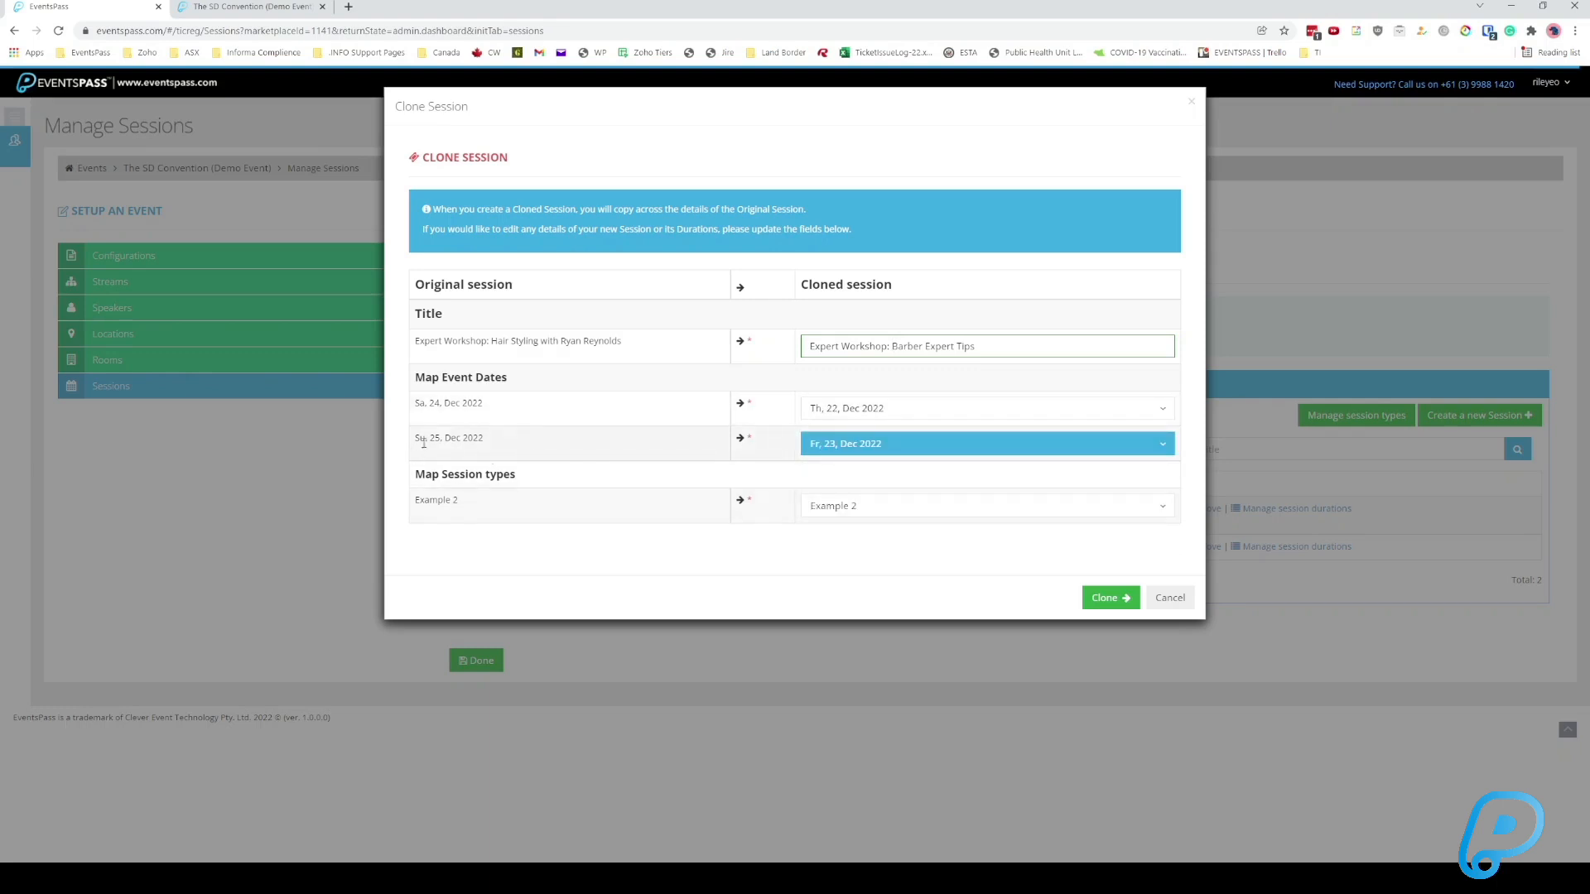
pyautogui.moveTo(413, 400); pyautogui.dragTo(511, 404)
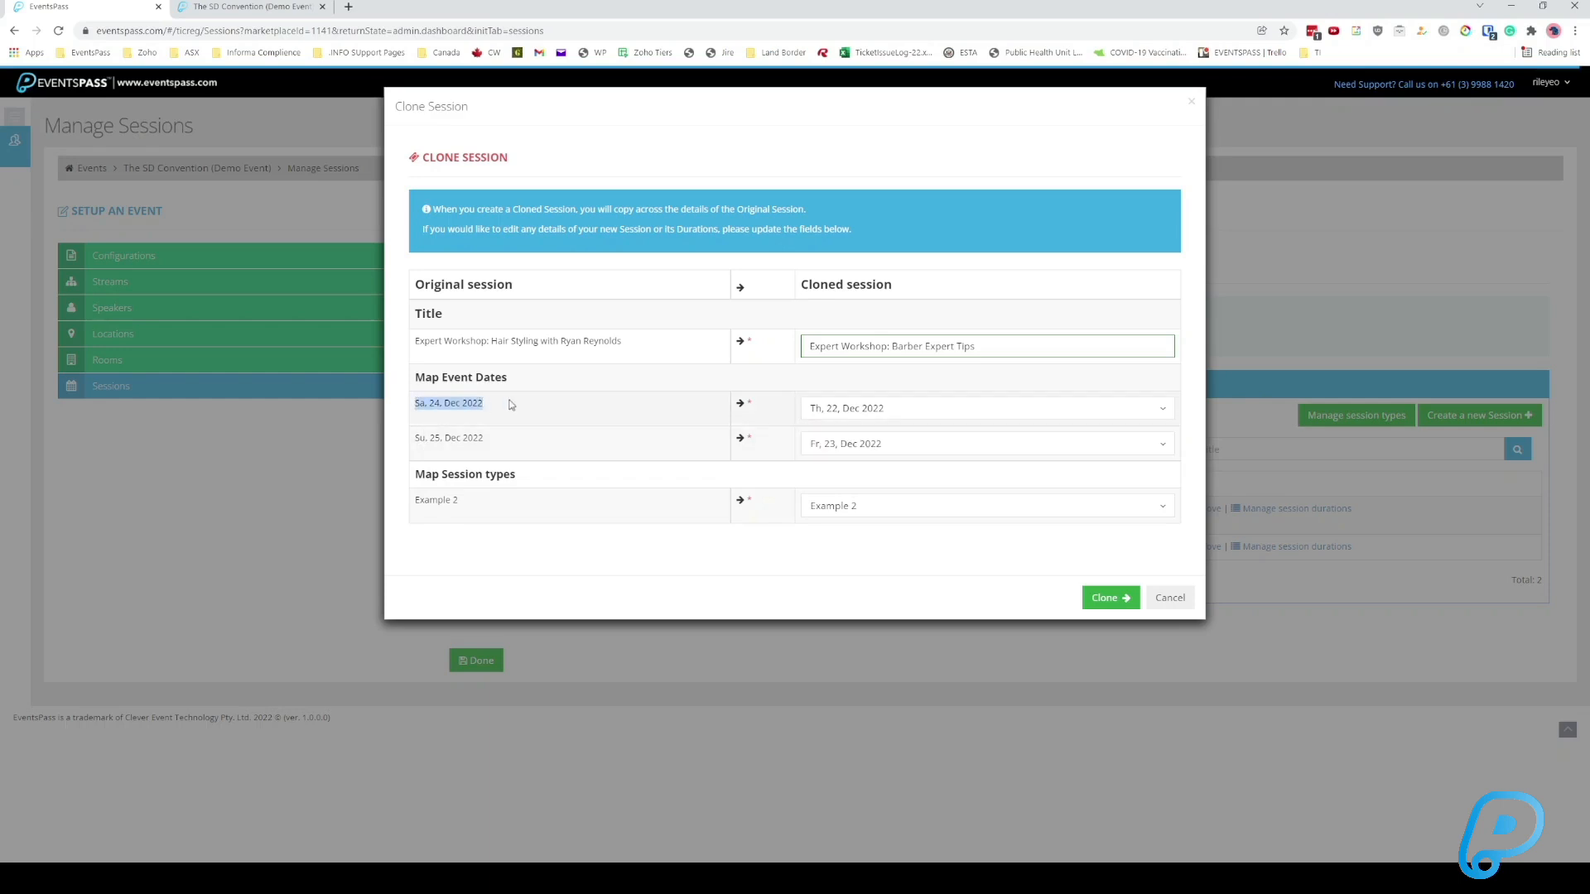
pyautogui.click(870, 408)
pyautogui.click(840, 419)
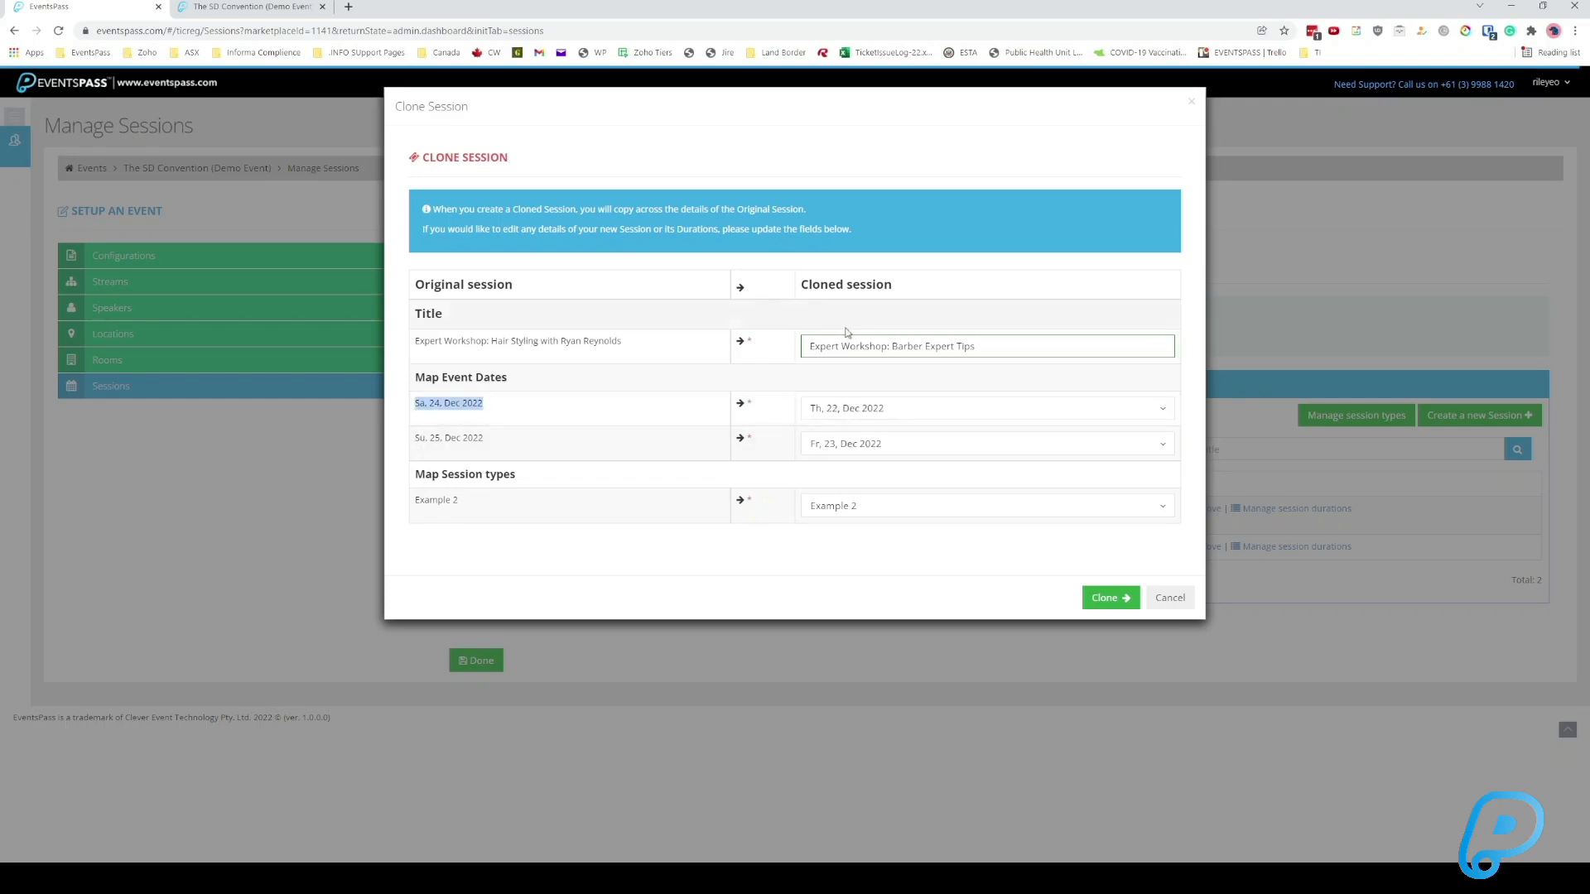
pyautogui.moveTo(421, 441); pyautogui.dragTo(574, 439)
pyautogui.click(850, 443)
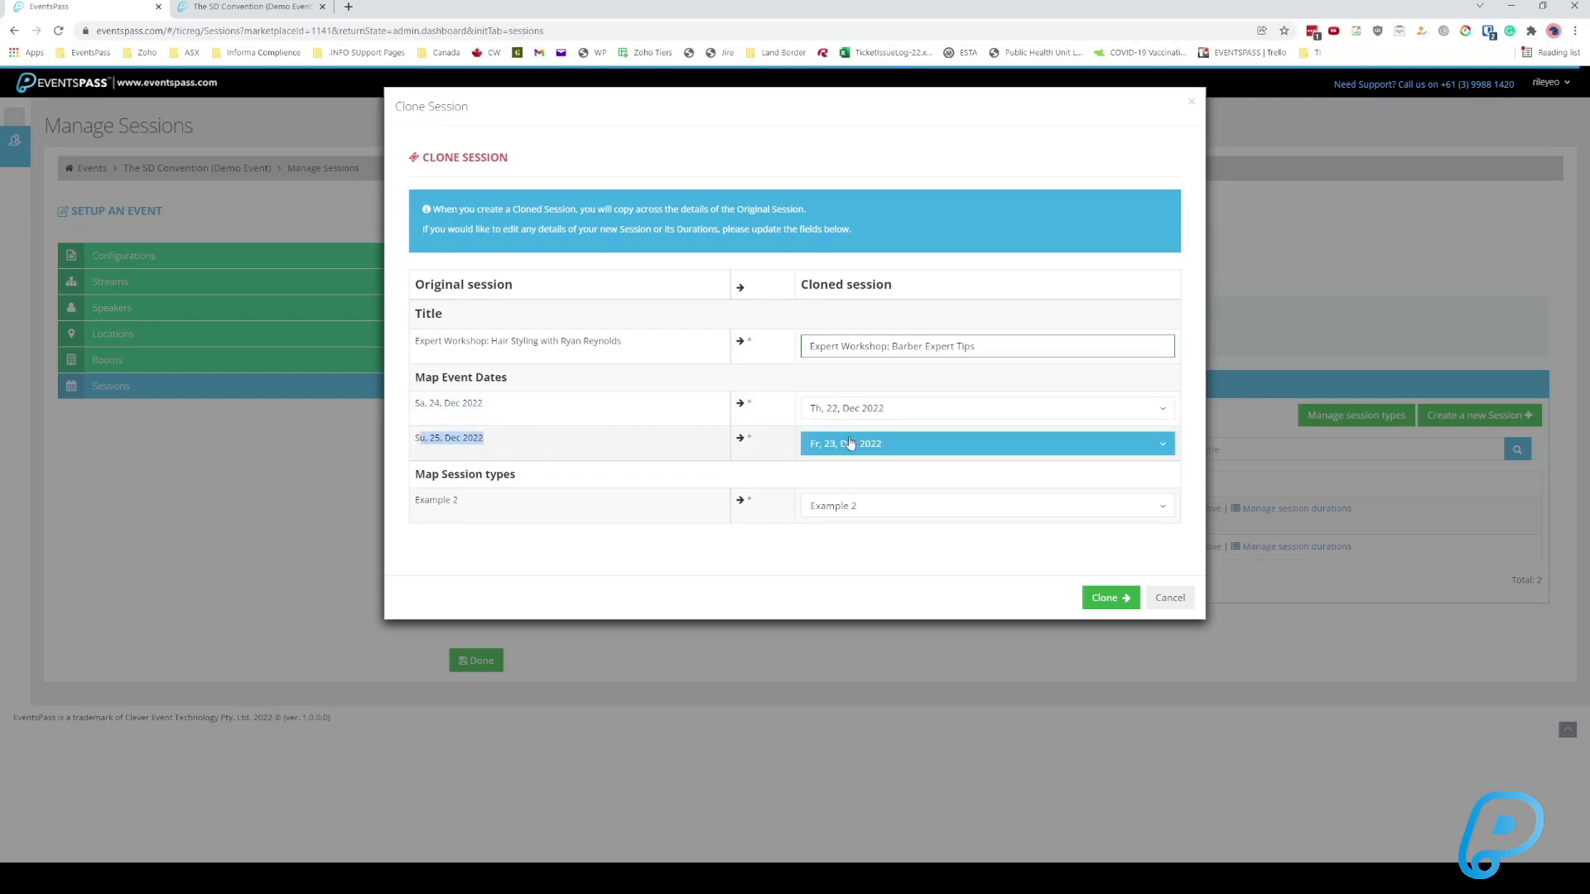
pyautogui.click(817, 443)
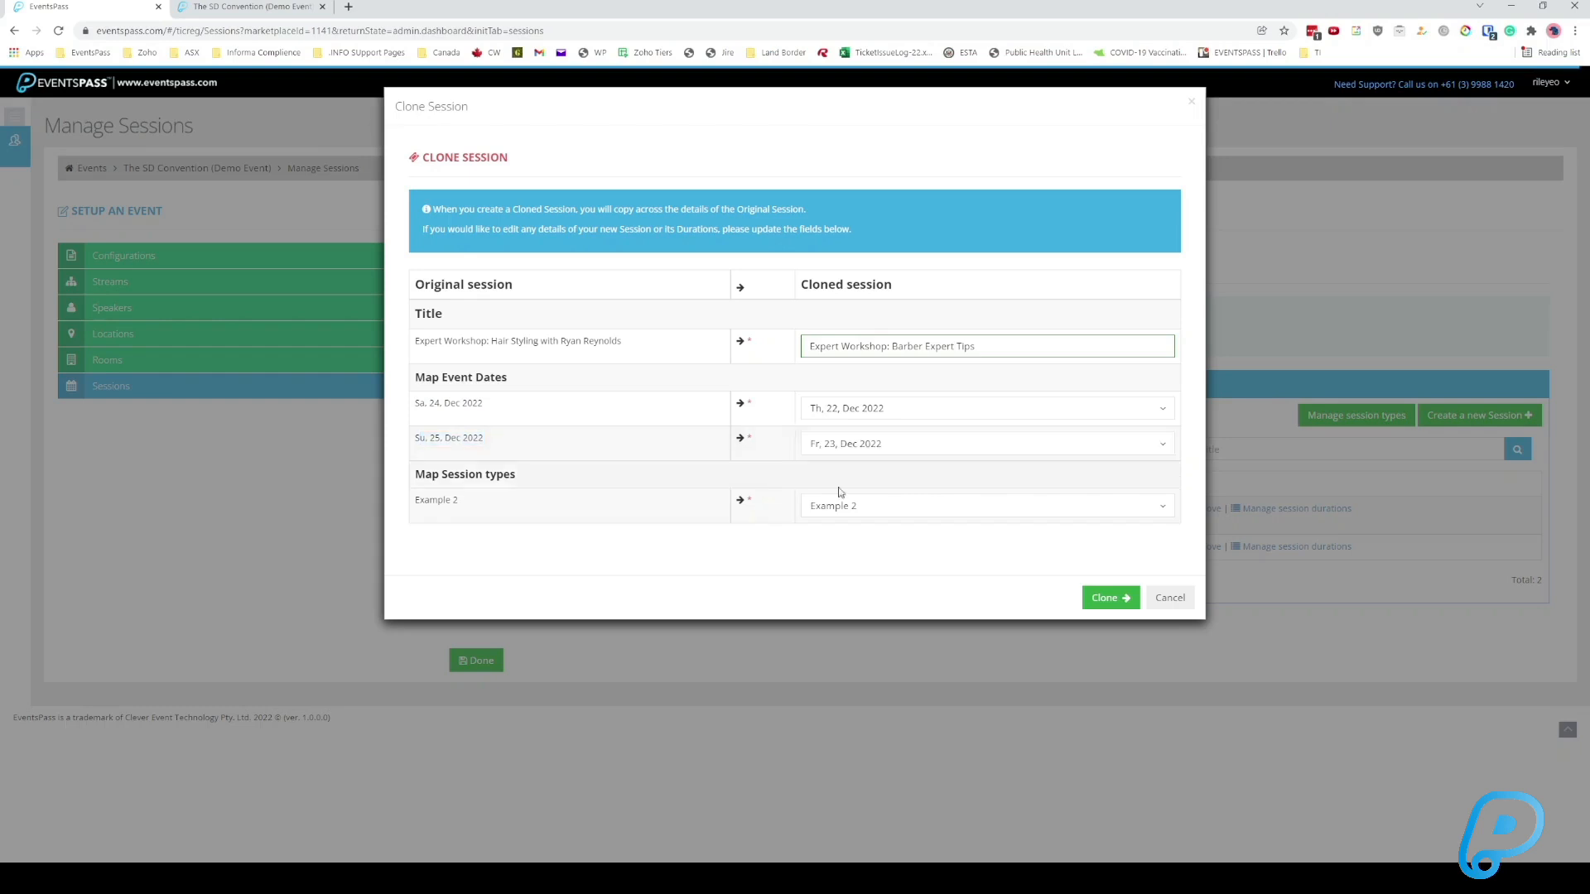
# Keep Example 2 as the cloned session's type and create the clone.
pyautogui.click(884, 502)
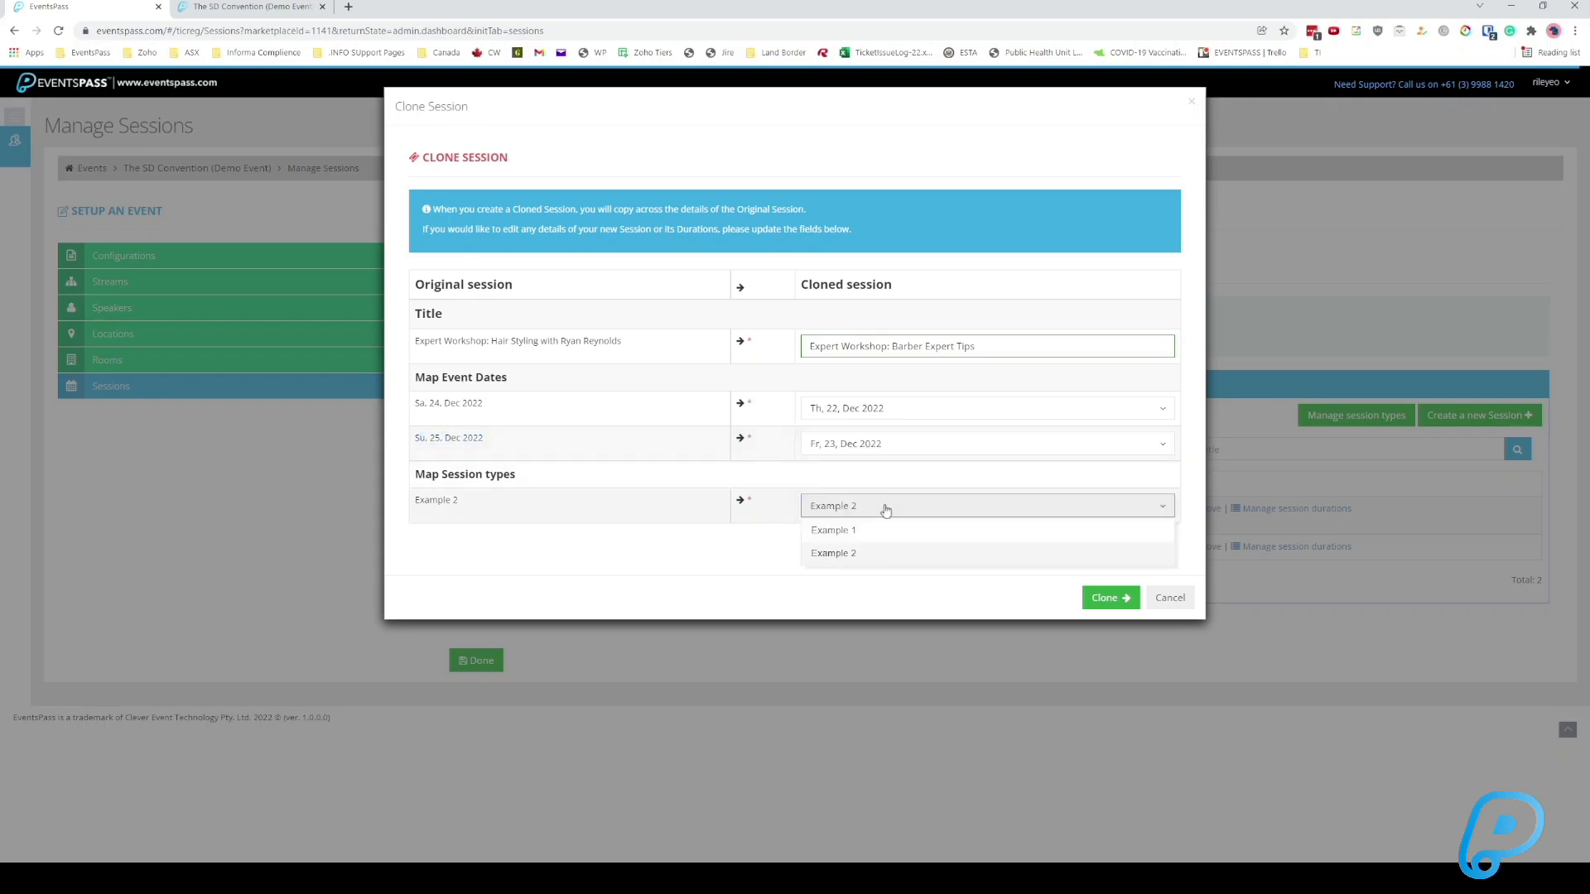
pyautogui.click(862, 554)
pyautogui.click(844, 551)
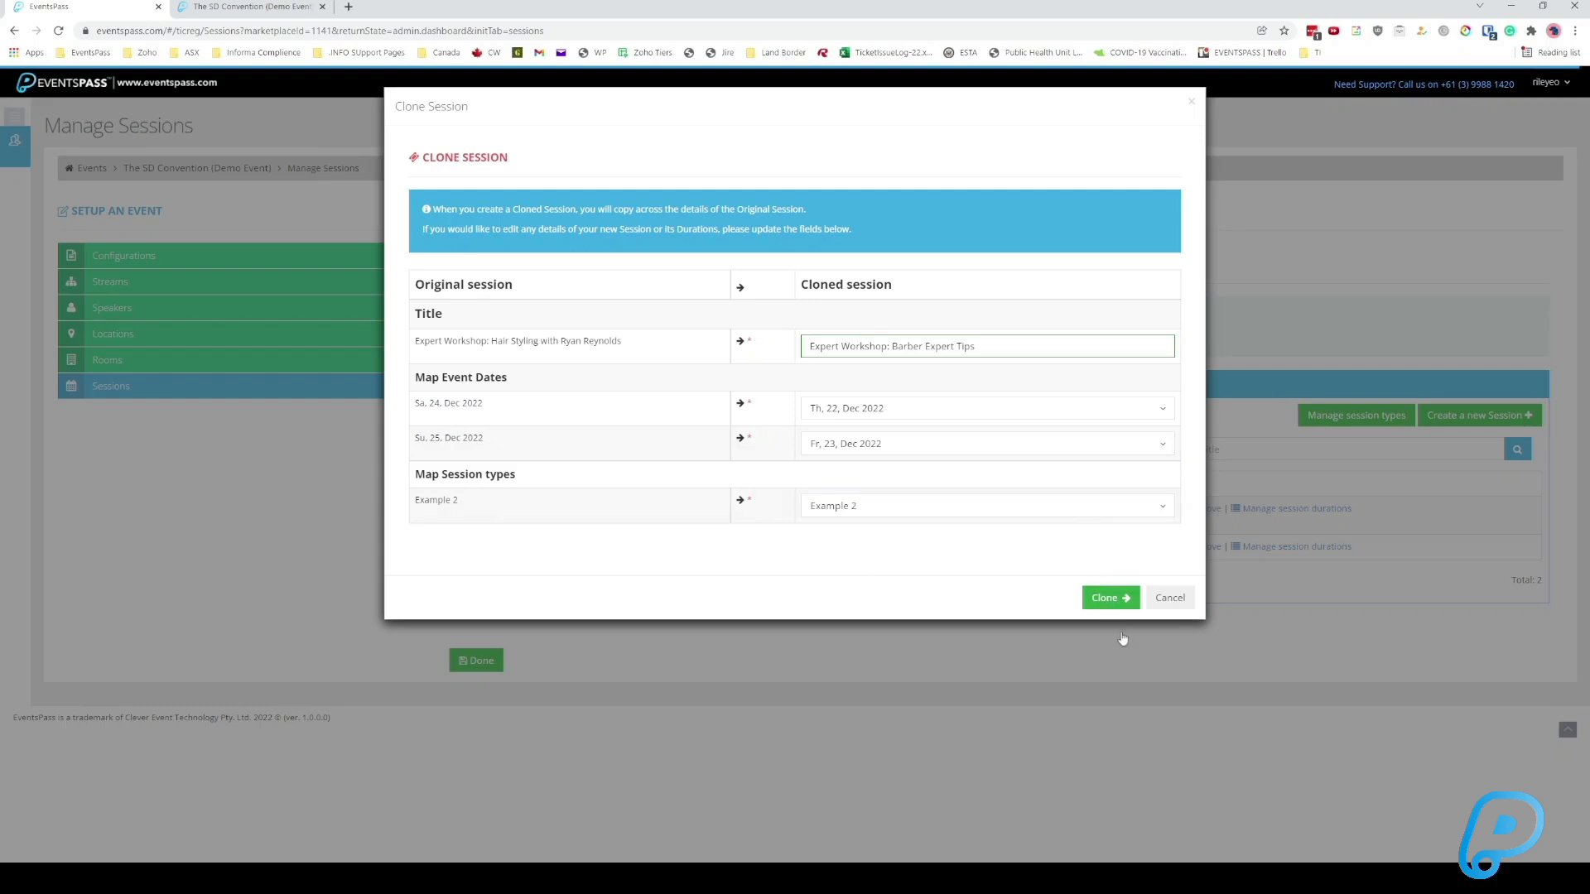
pyautogui.click(1110, 603)
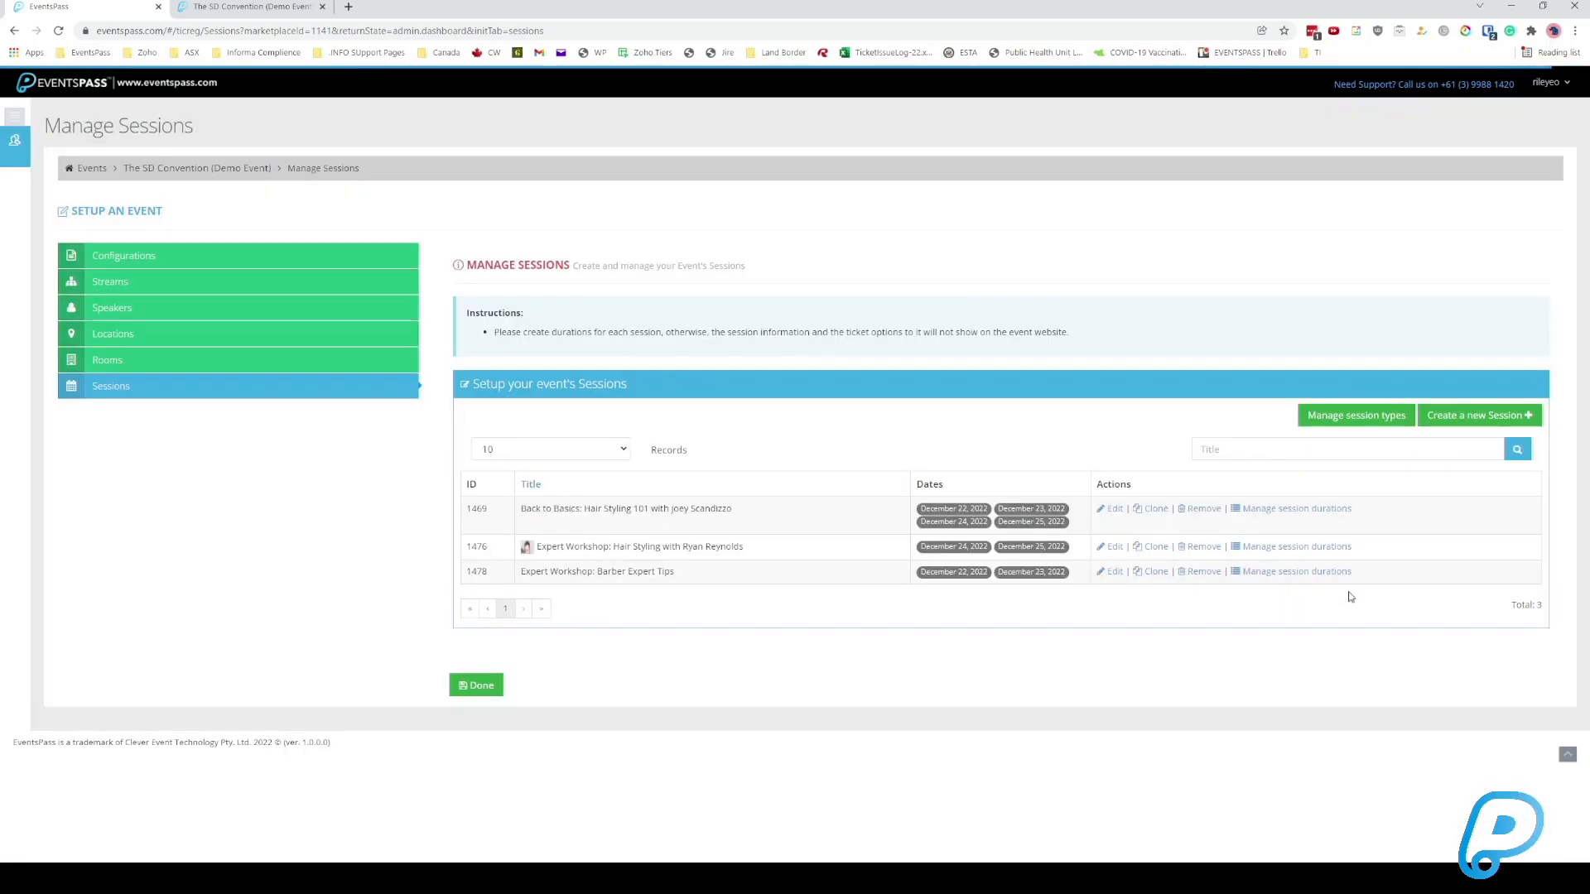
# Review the session durations of the cloned Barber Expert Tips session and close them.
pyautogui.moveTo(467, 570); pyautogui.dragTo(765, 568)
pyautogui.click(766, 568)
pyautogui.click(1289, 572)
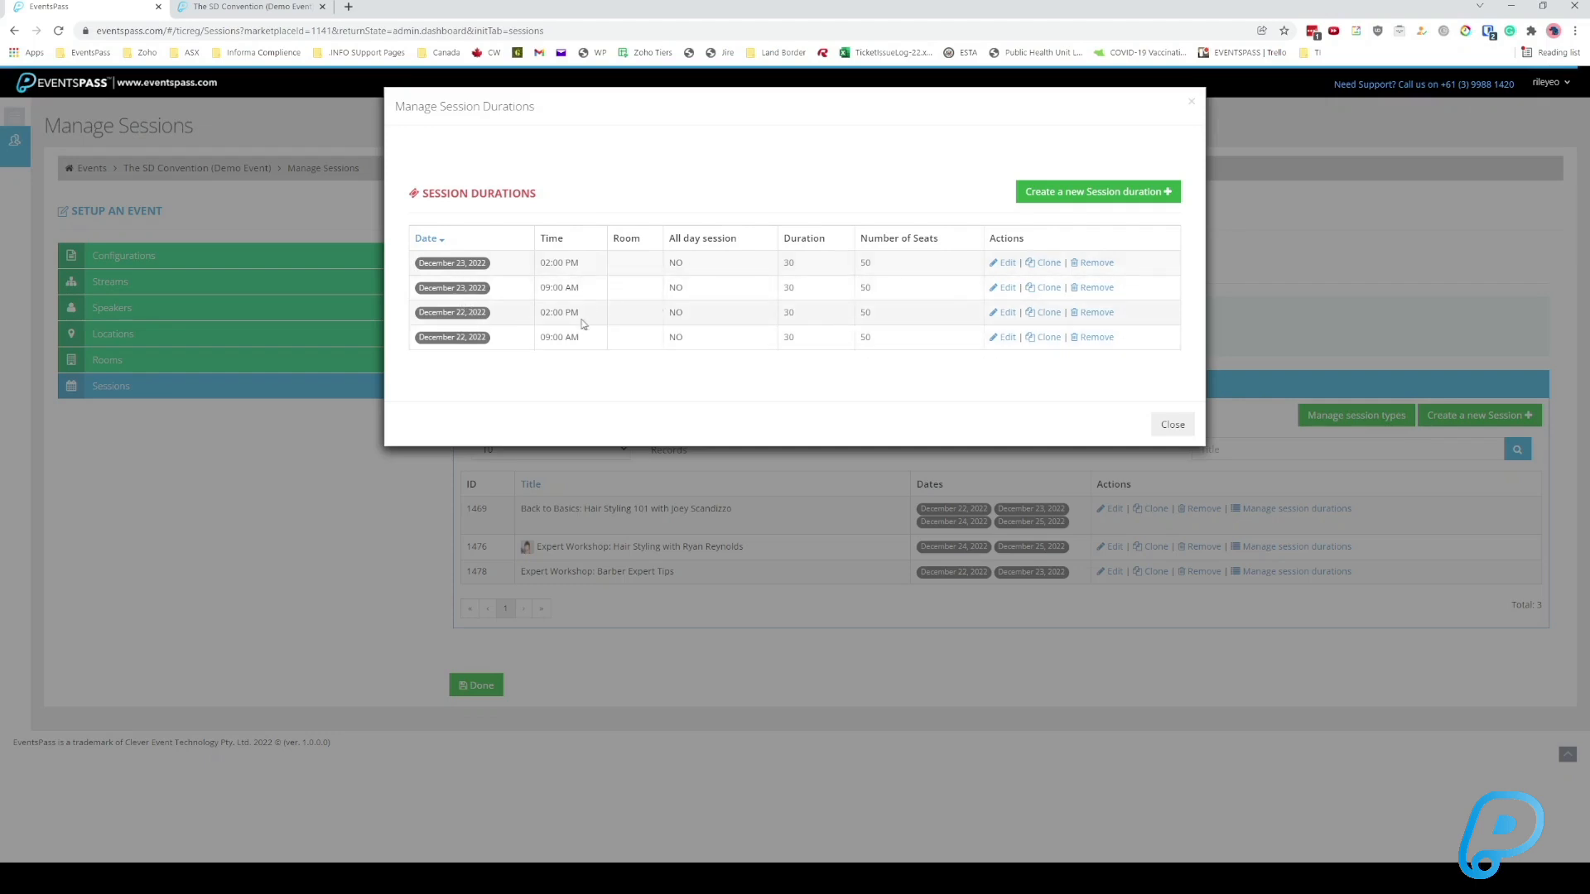
pyautogui.click(1171, 424)
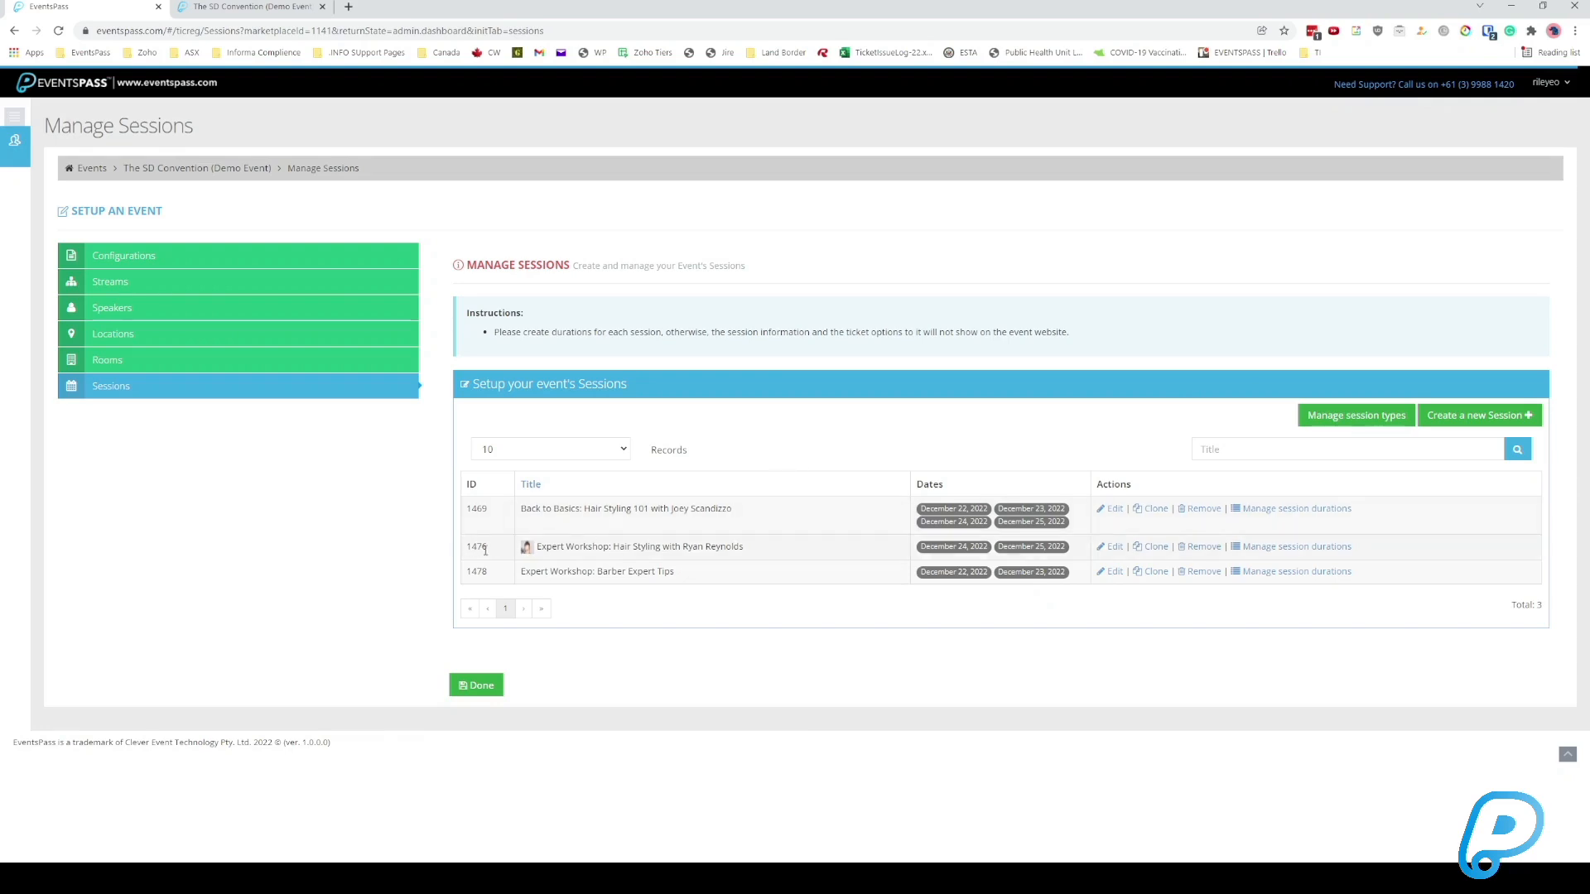
# Remove the cloned Barber Expert Tips session and check the durations of the Hair Styling workshop.
pyautogui.click(1202, 572)
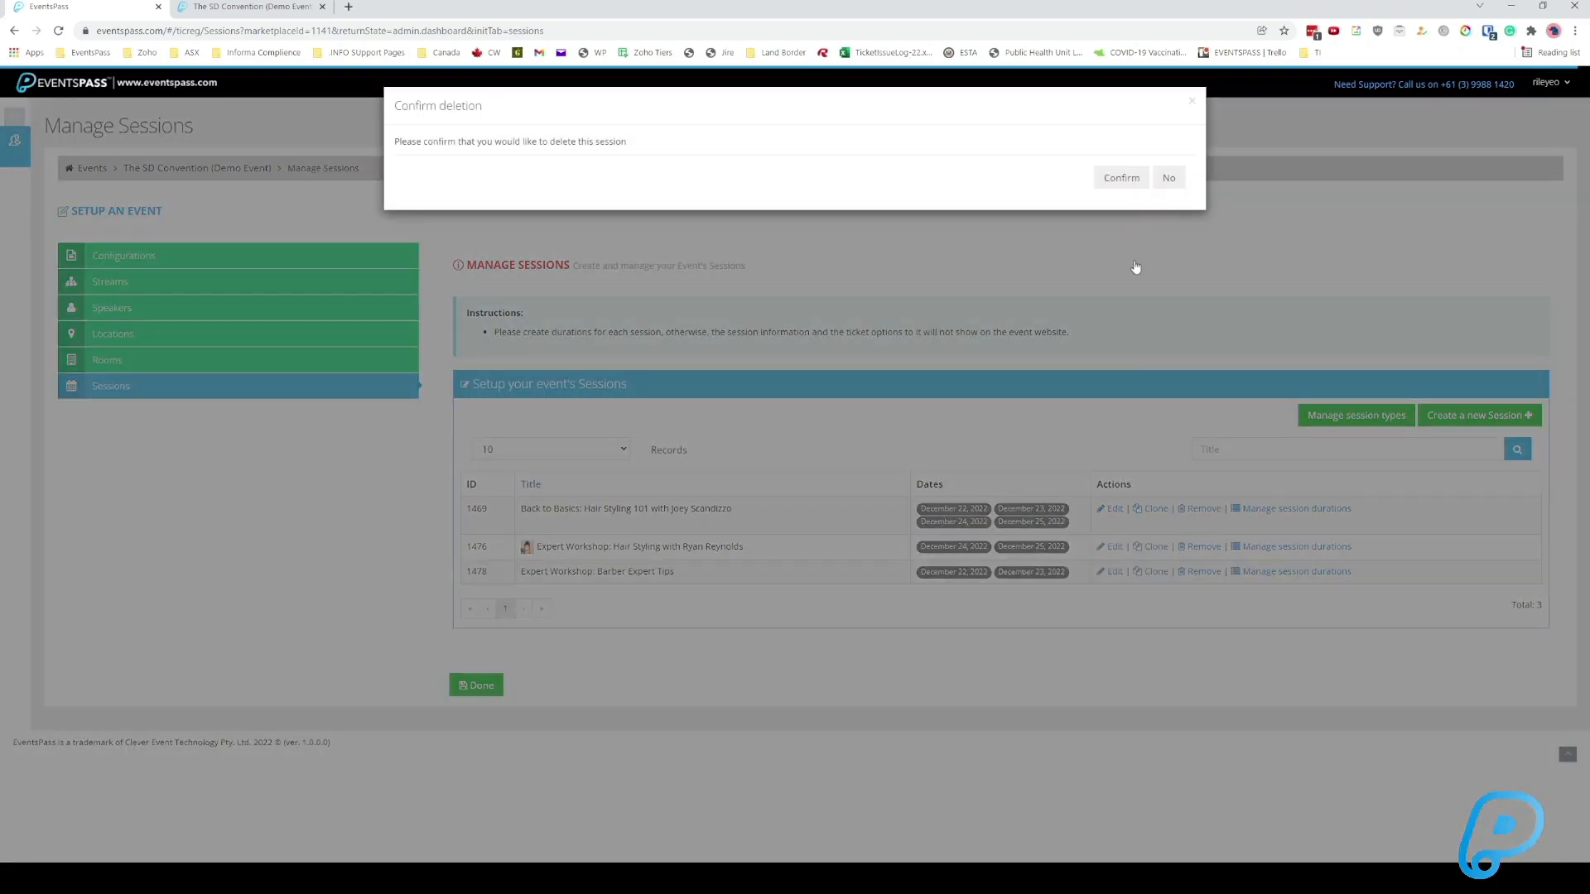
pyautogui.click(1142, 180)
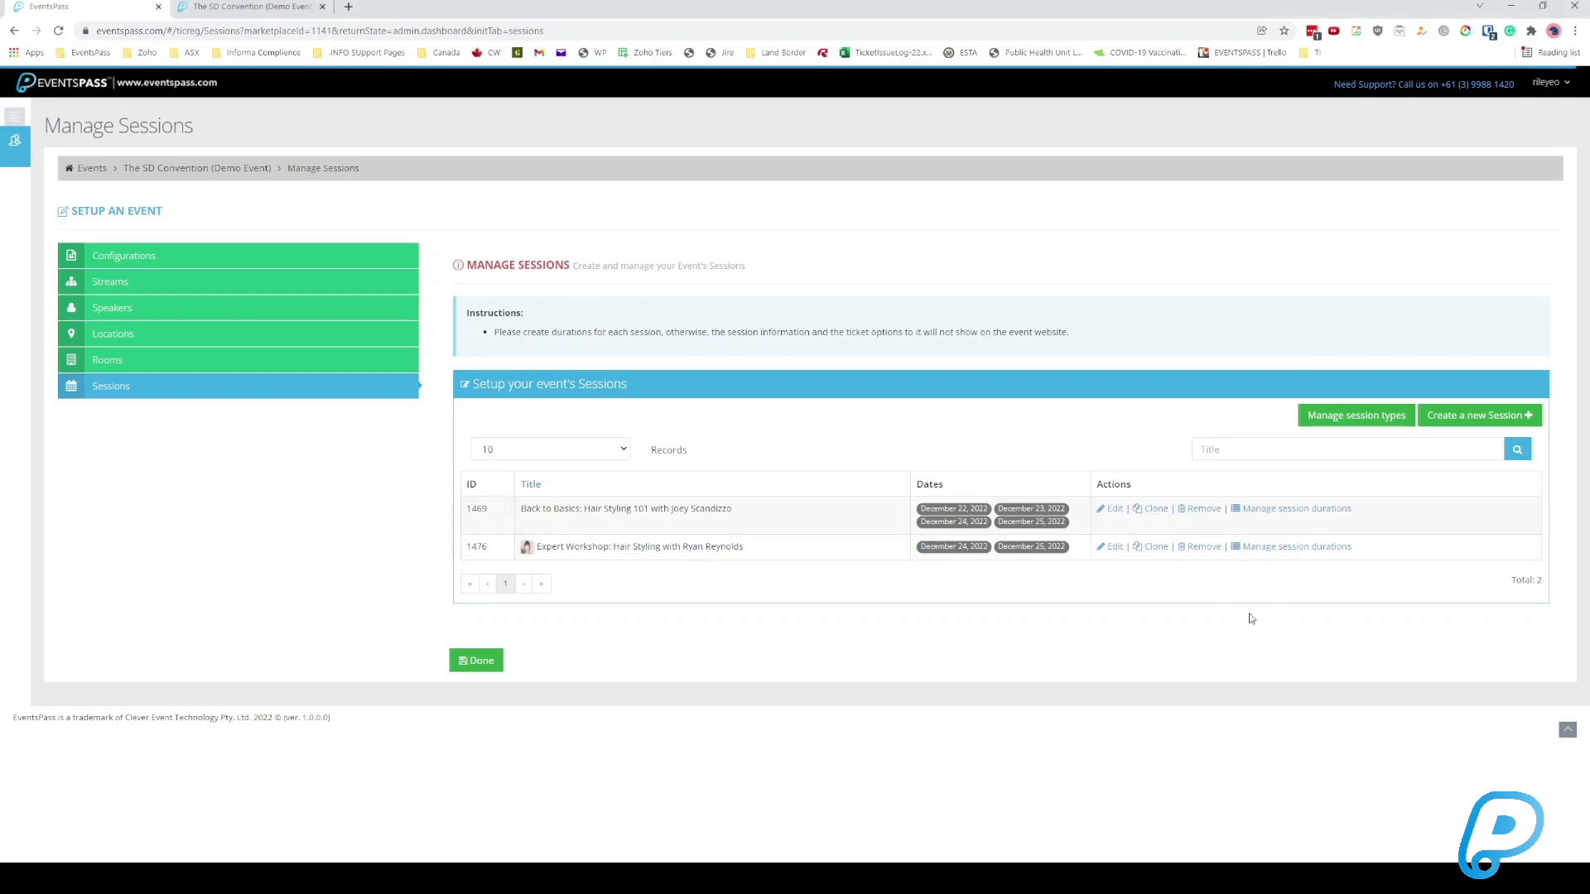
pyautogui.click(1273, 548)
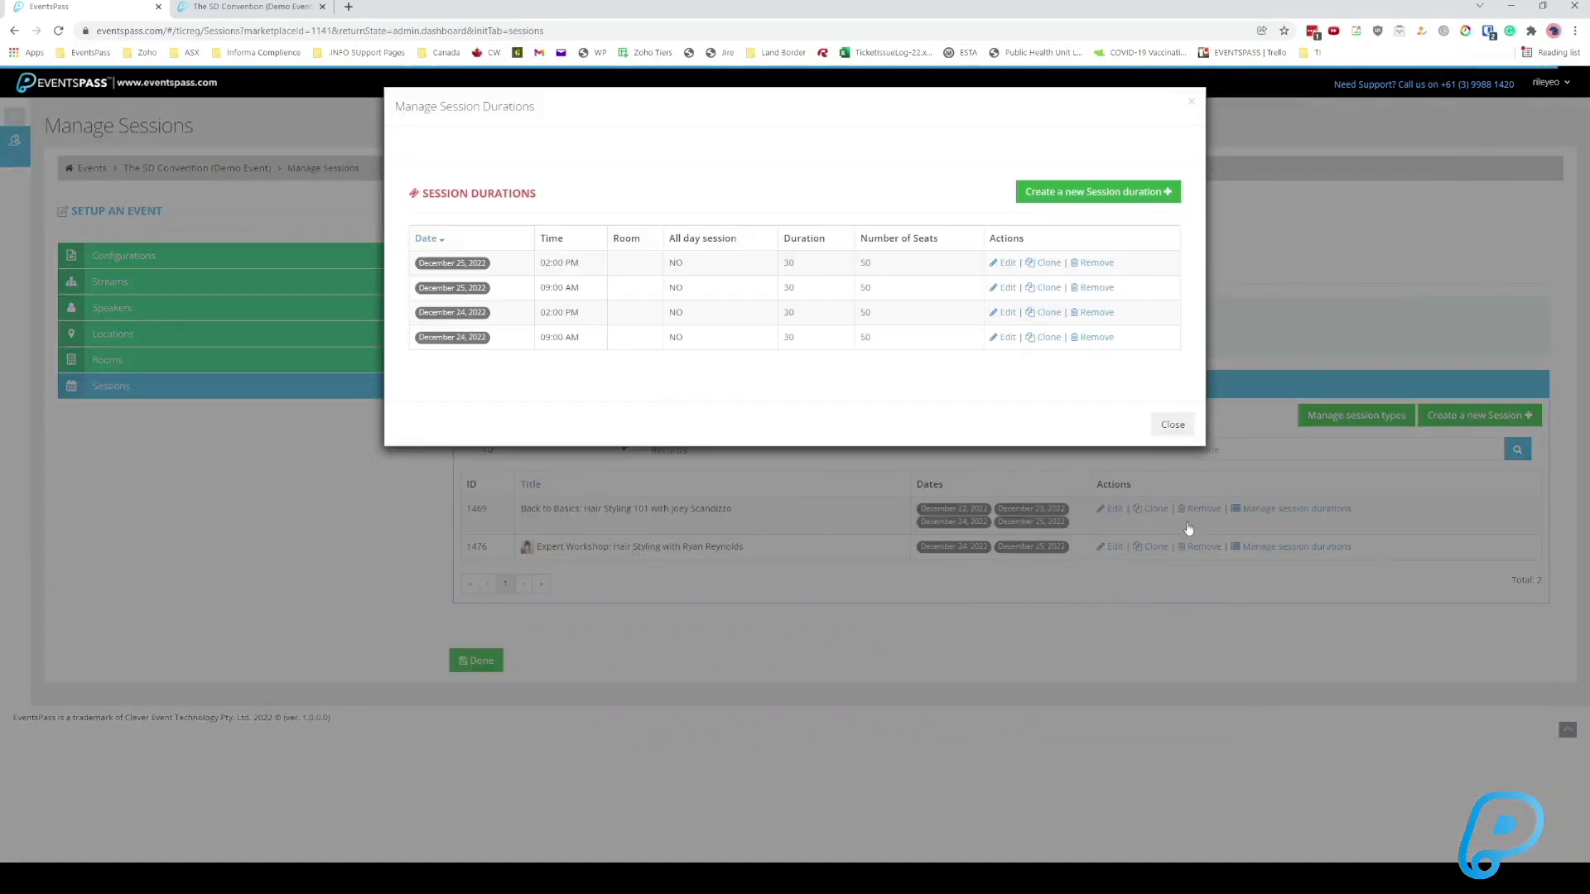
pyautogui.click(1172, 425)
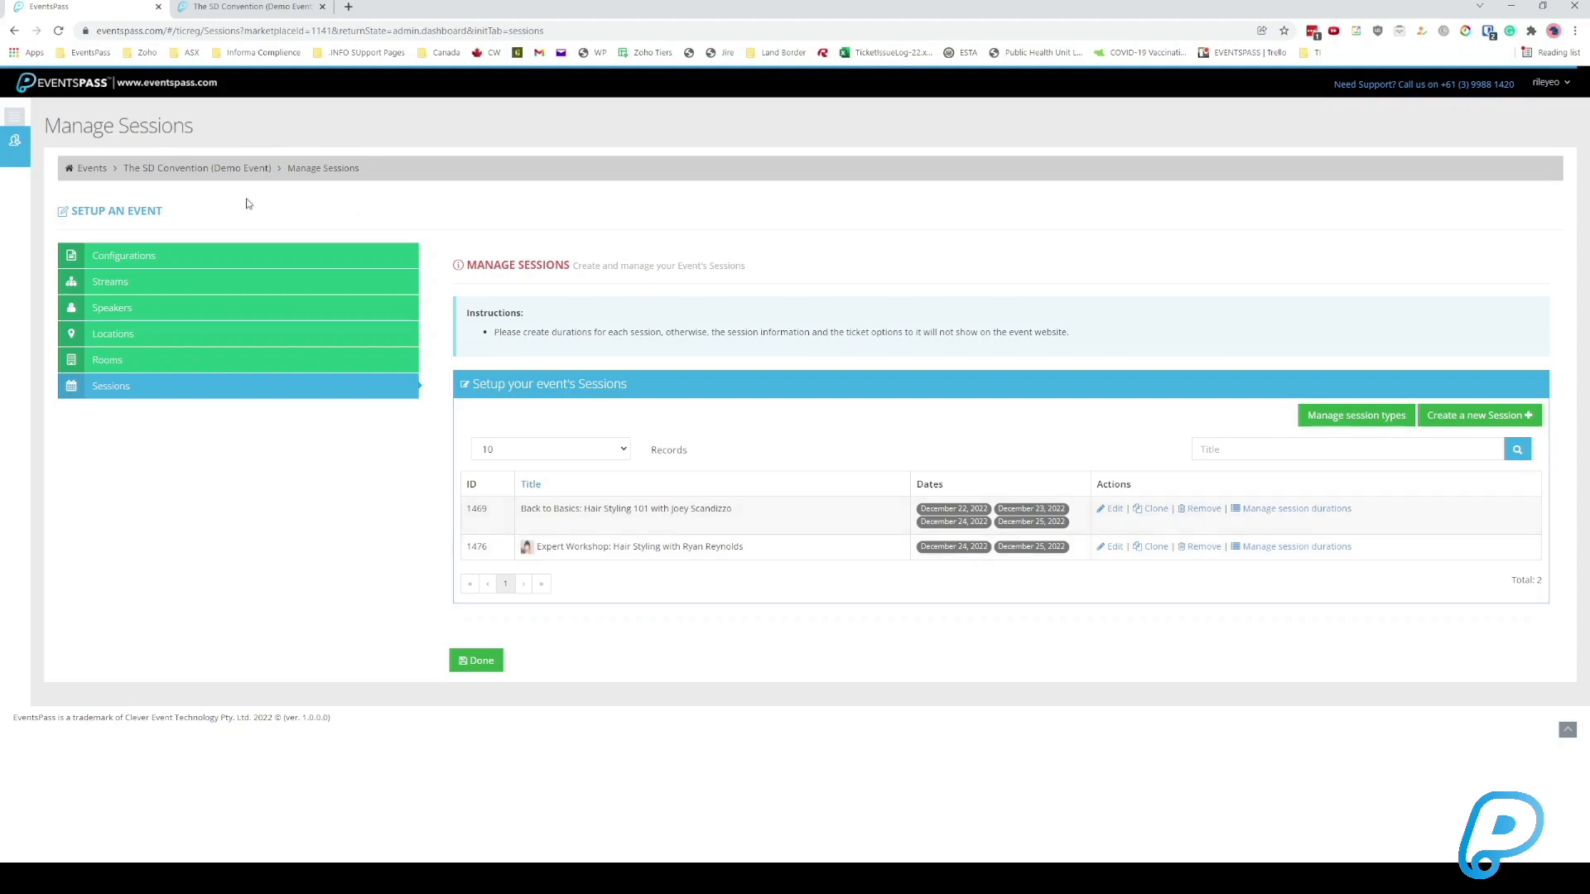
# Return to the event dashboard of The SD Convention and open its ticket options setup.
pyautogui.click(201, 171)
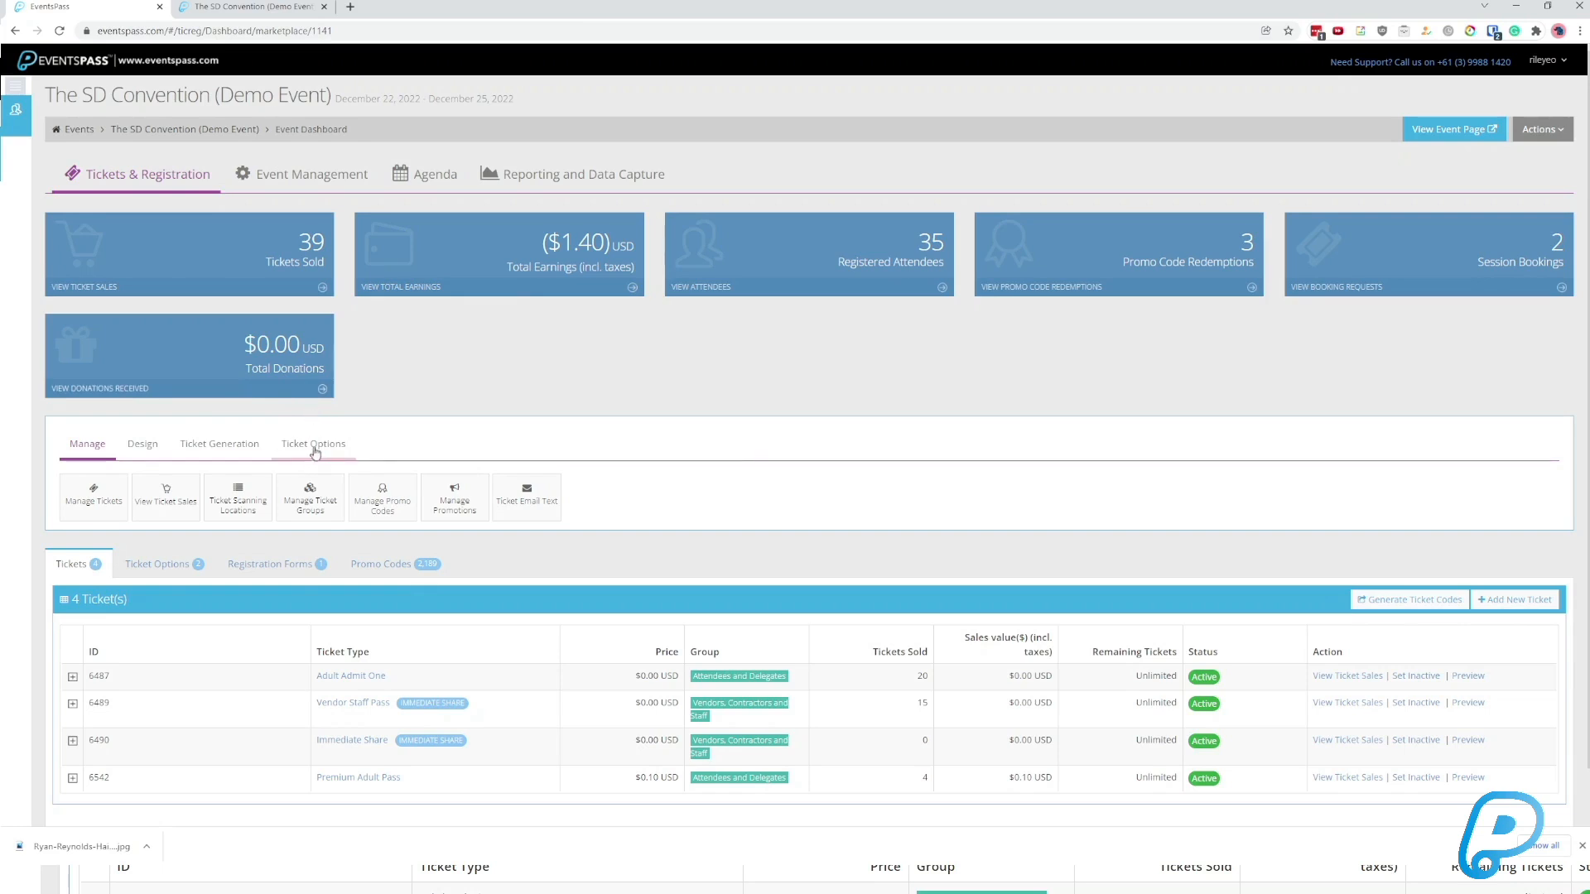
pyautogui.click(305, 452)
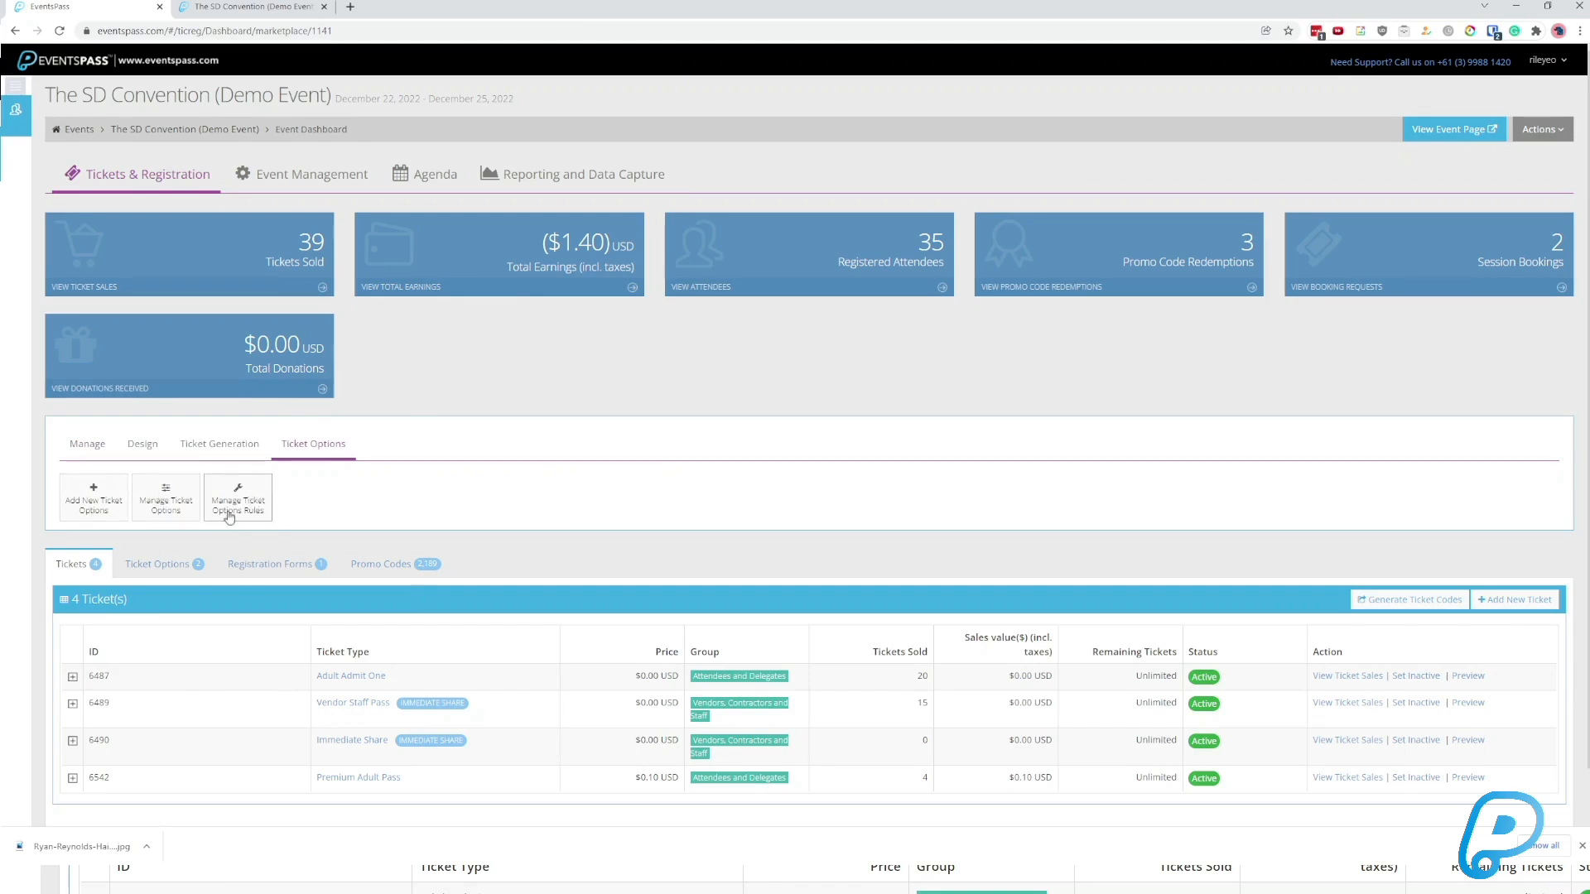
pyautogui.click(68, 499)
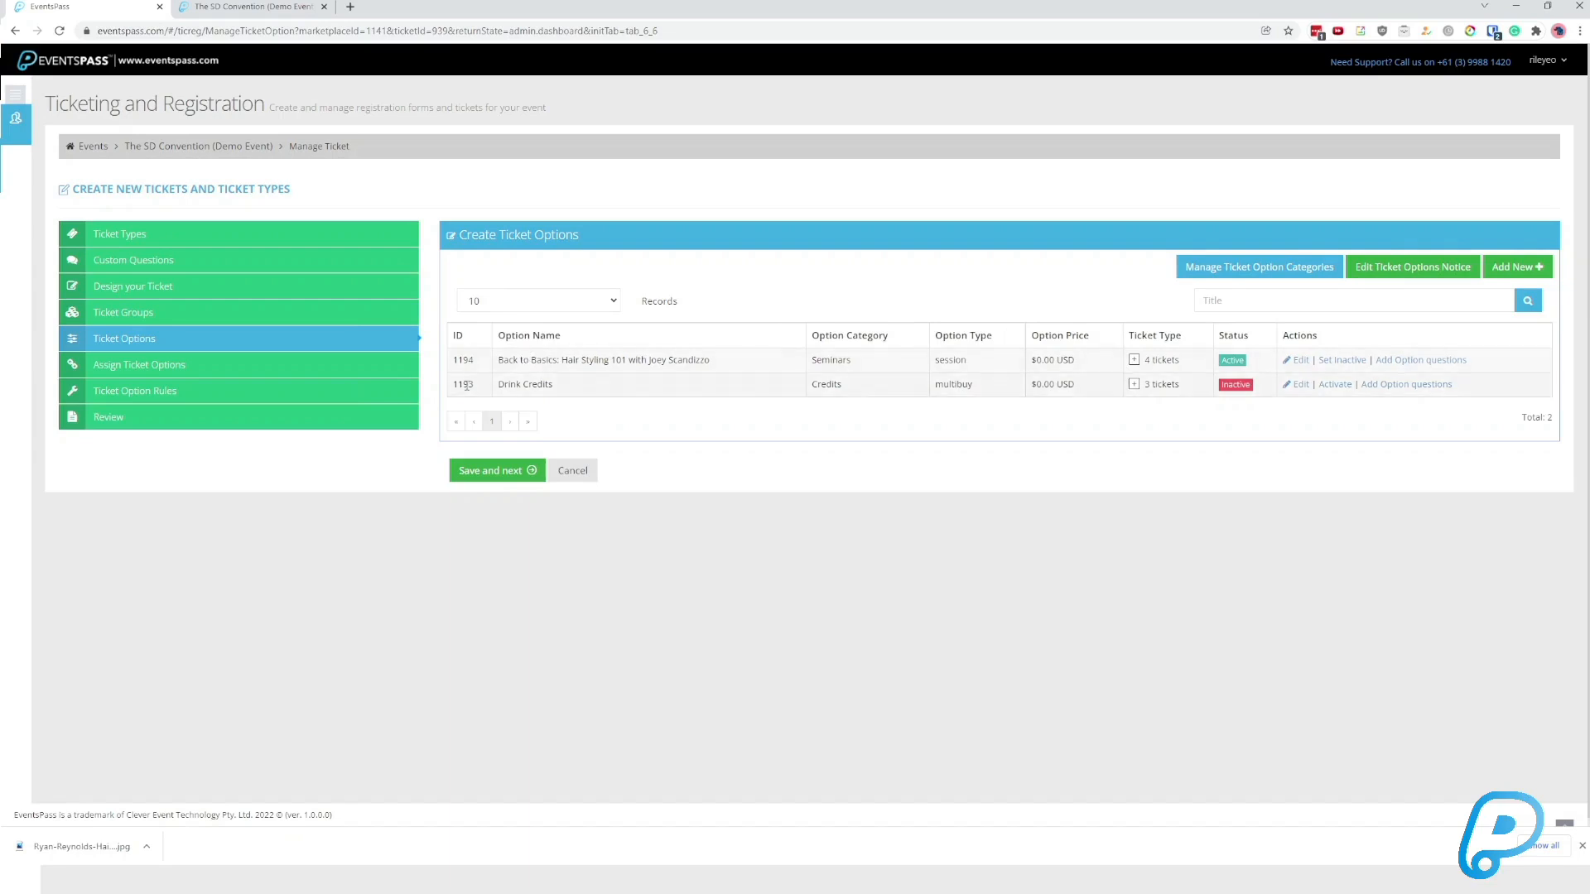
# Examine the existing ticket options and compare the Back to Basics option with its listing on the public event page.
pyautogui.moveTo(450, 386); pyautogui.dragTo(1023, 387)
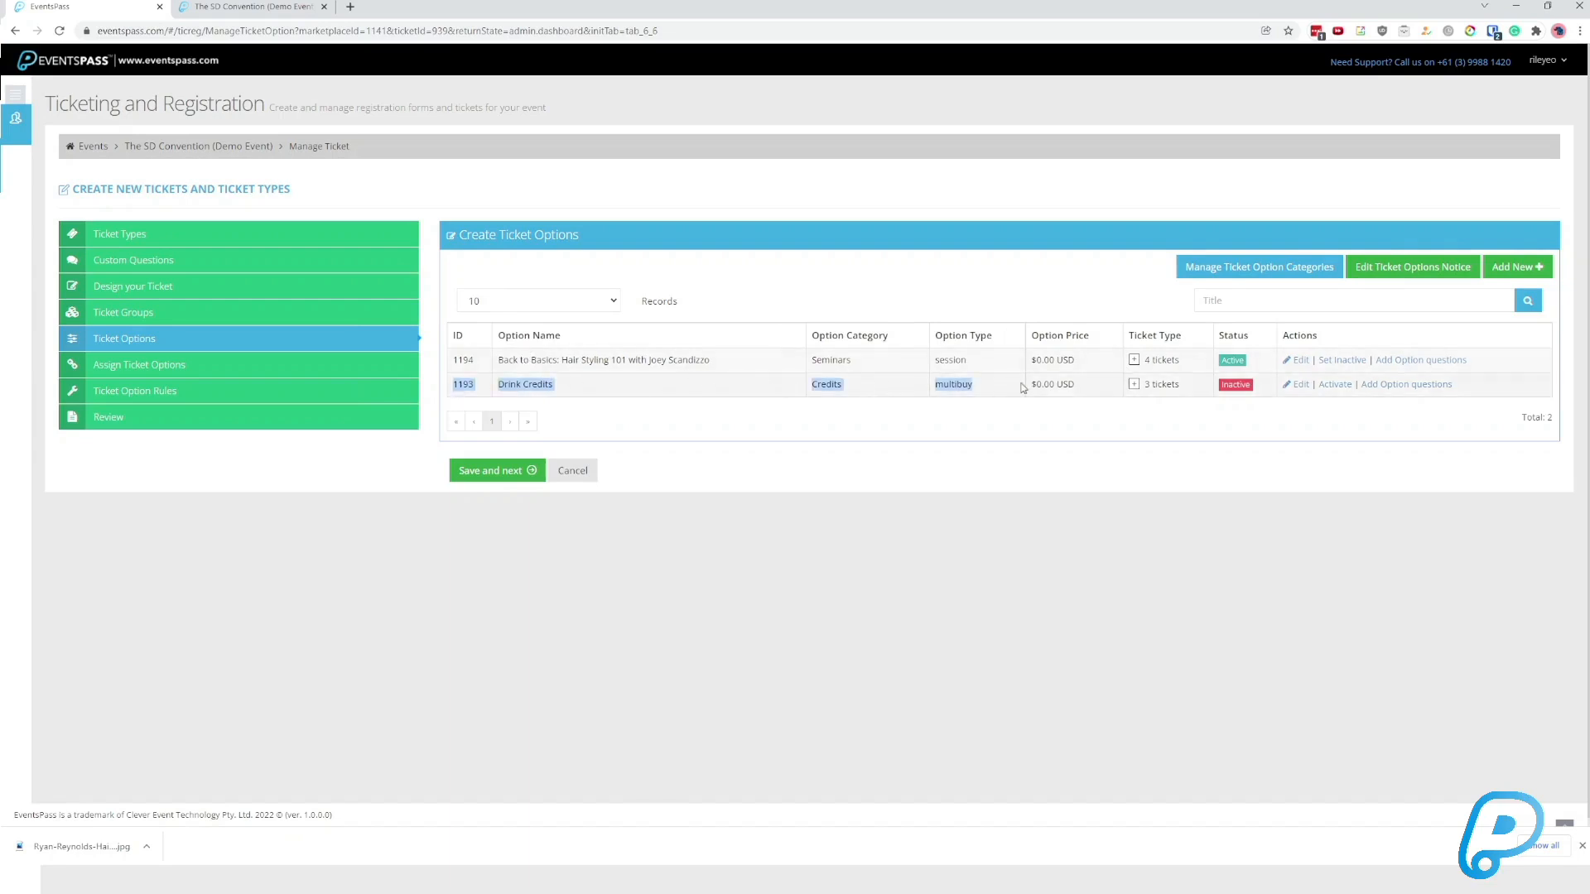
pyautogui.click(1023, 388)
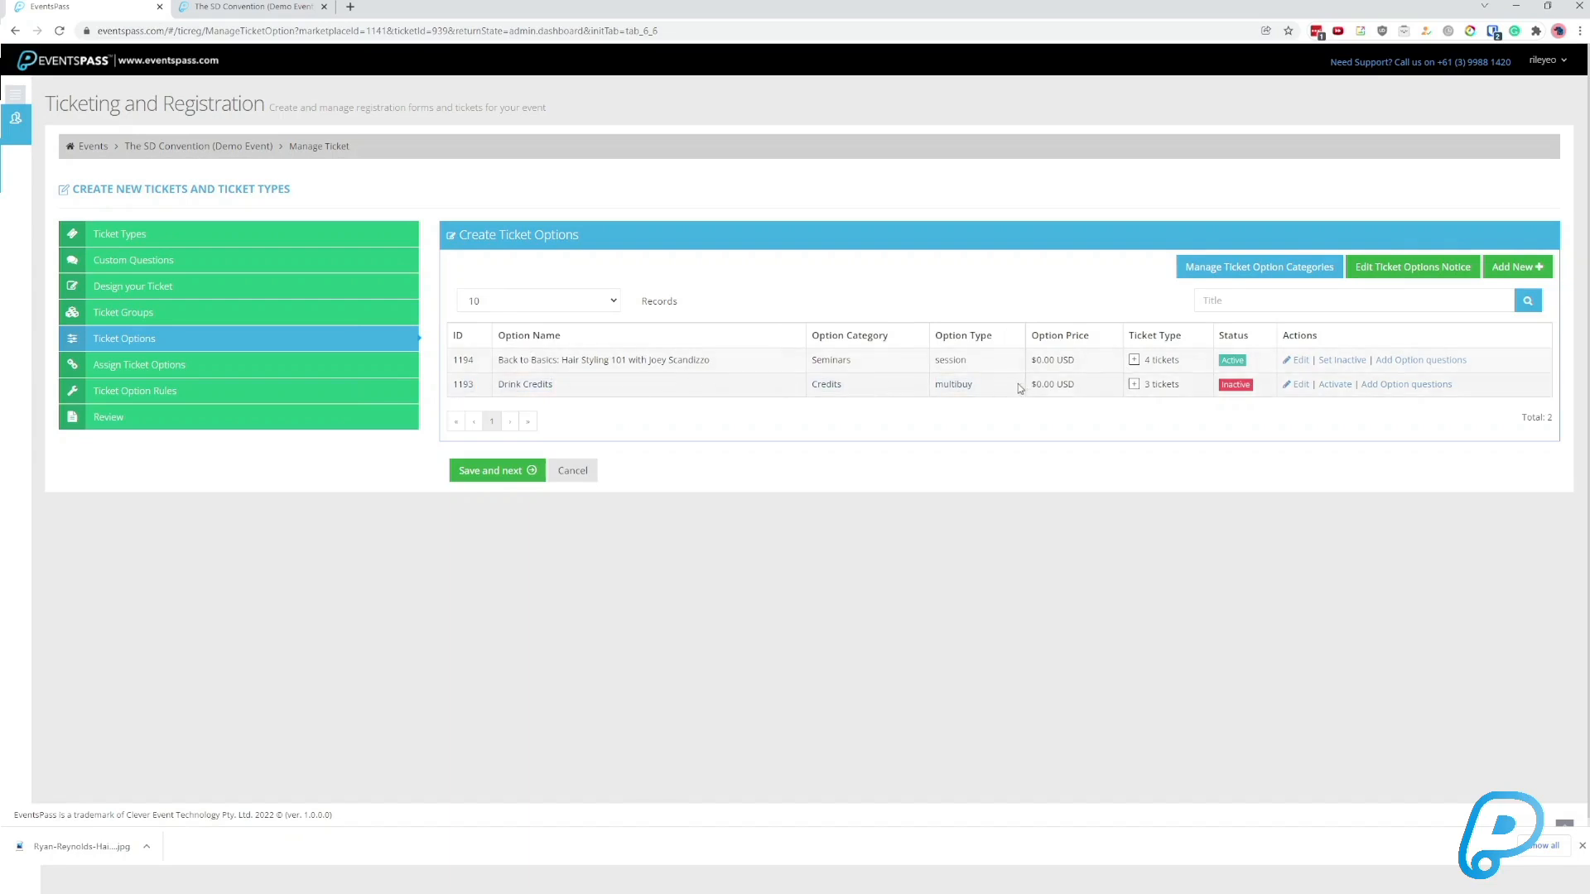
pyautogui.moveTo(451, 359); pyautogui.dragTo(758, 358)
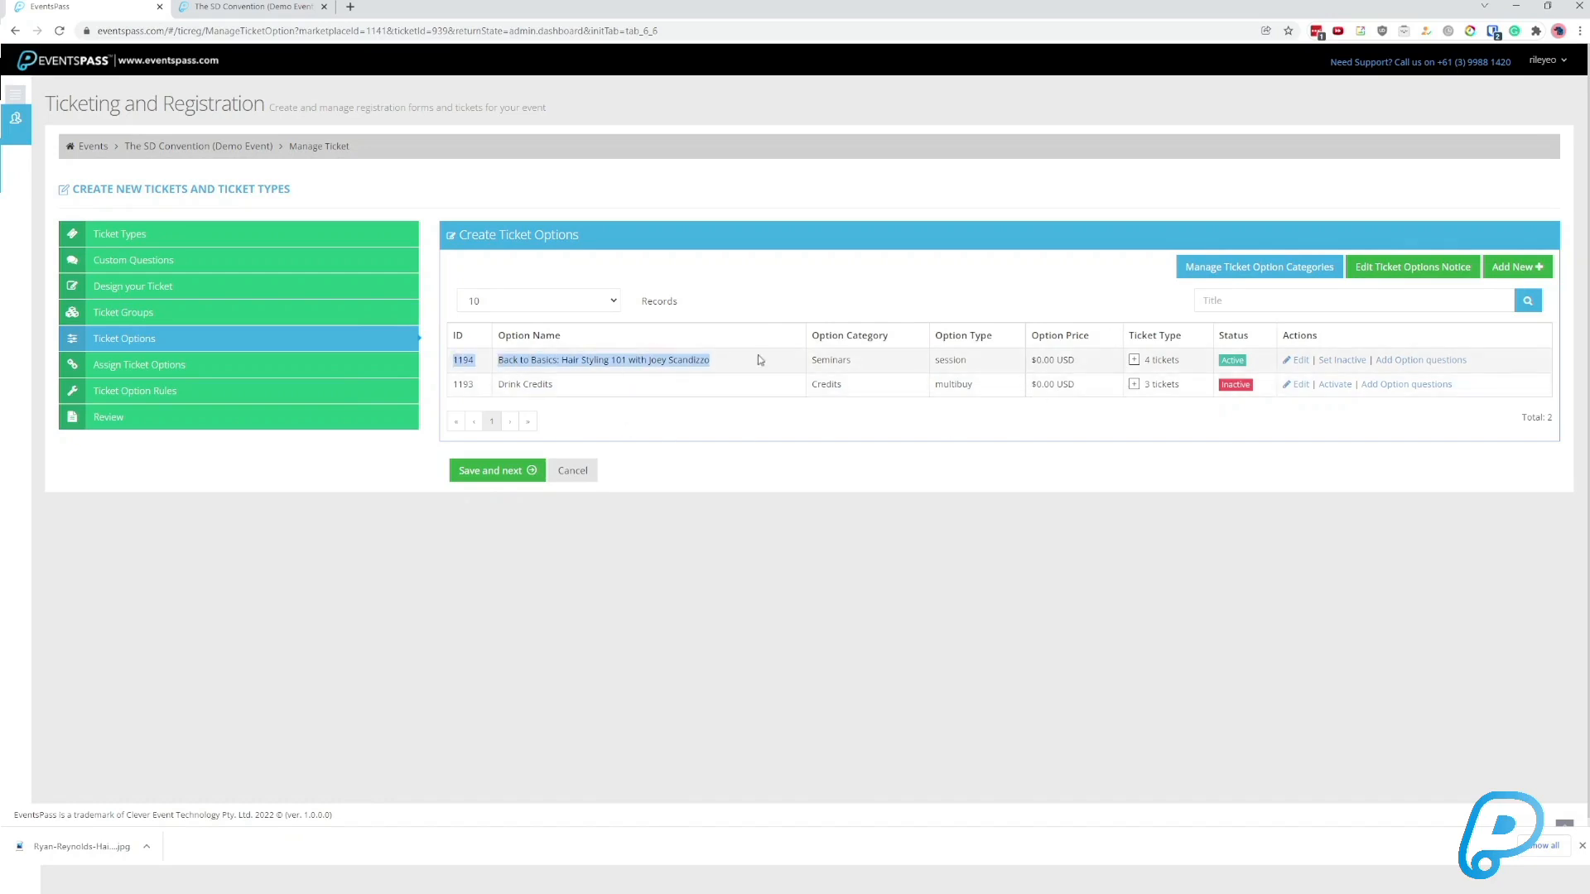
pyautogui.click(290, 8)
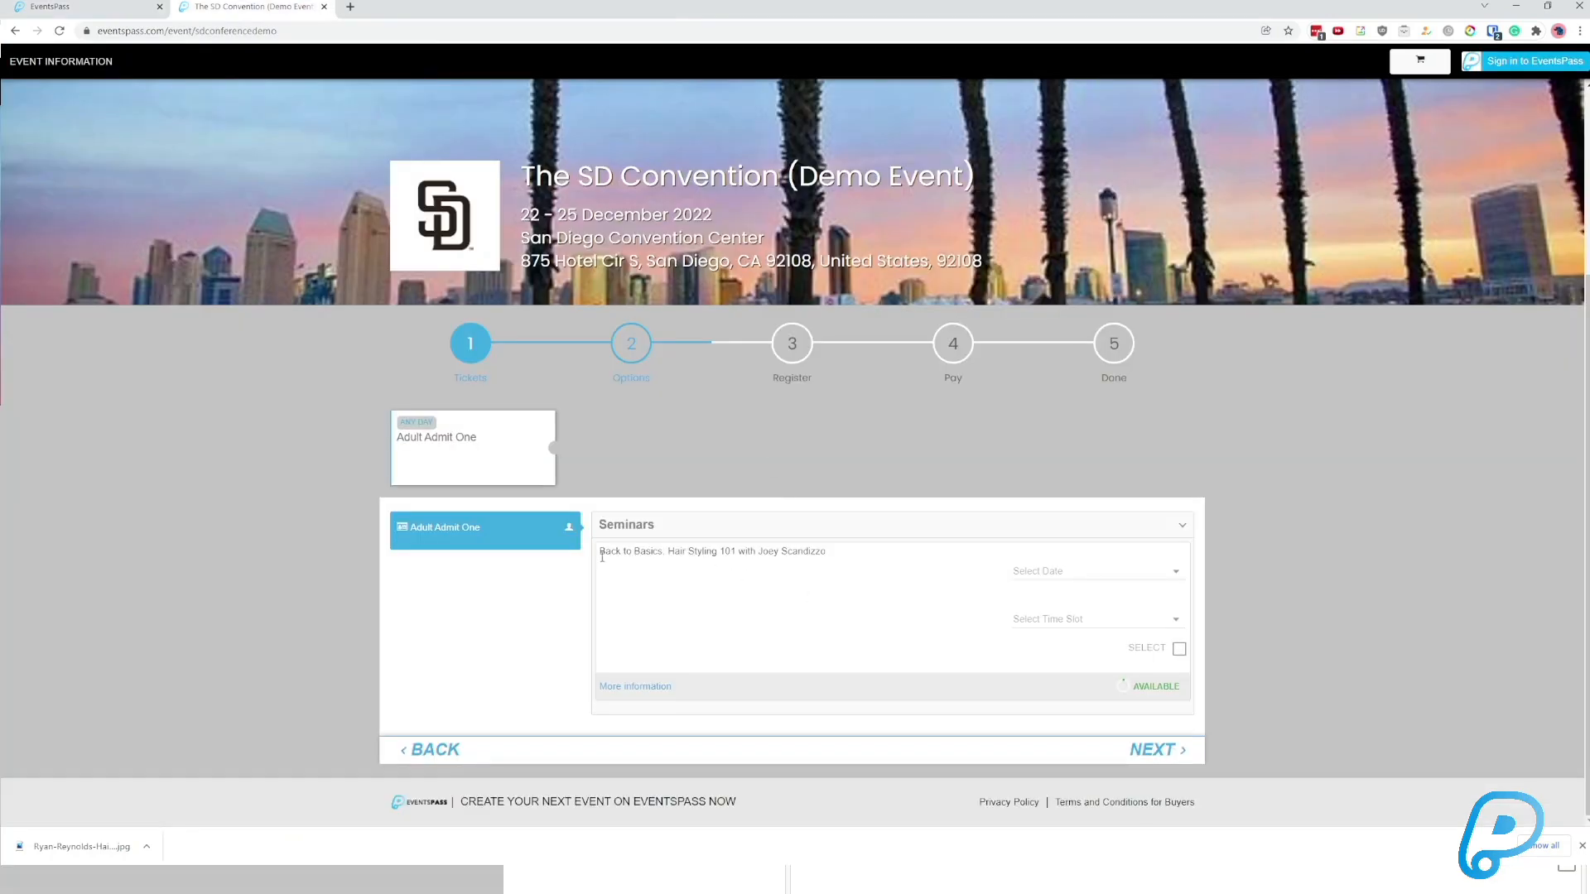
pyautogui.moveTo(602, 555); pyautogui.dragTo(838, 563)
pyautogui.click(106, 8)
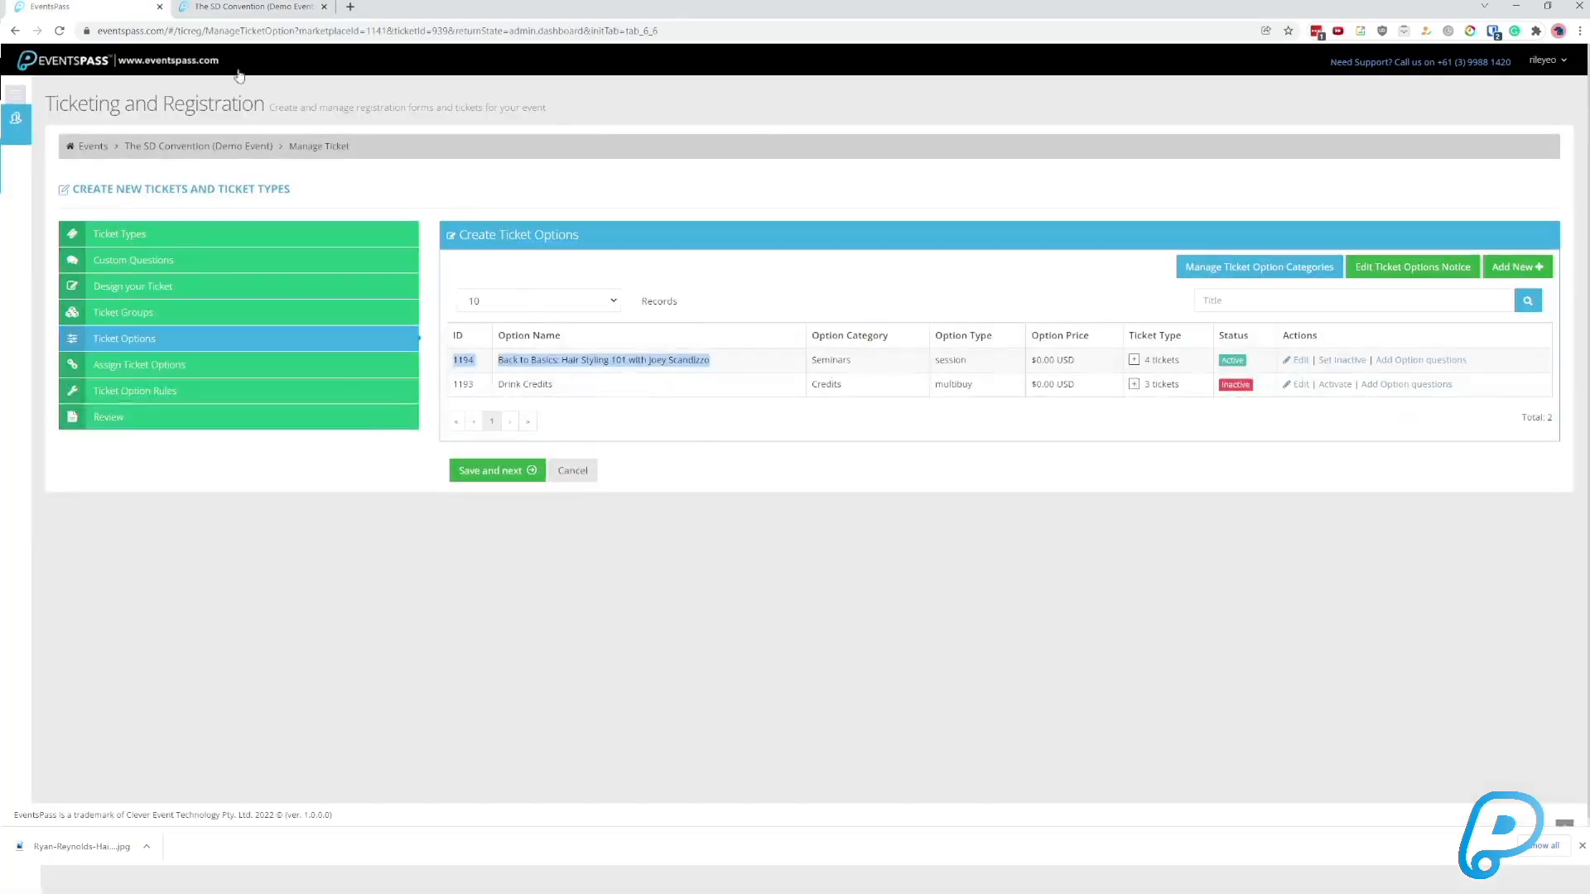
pyautogui.click(770, 432)
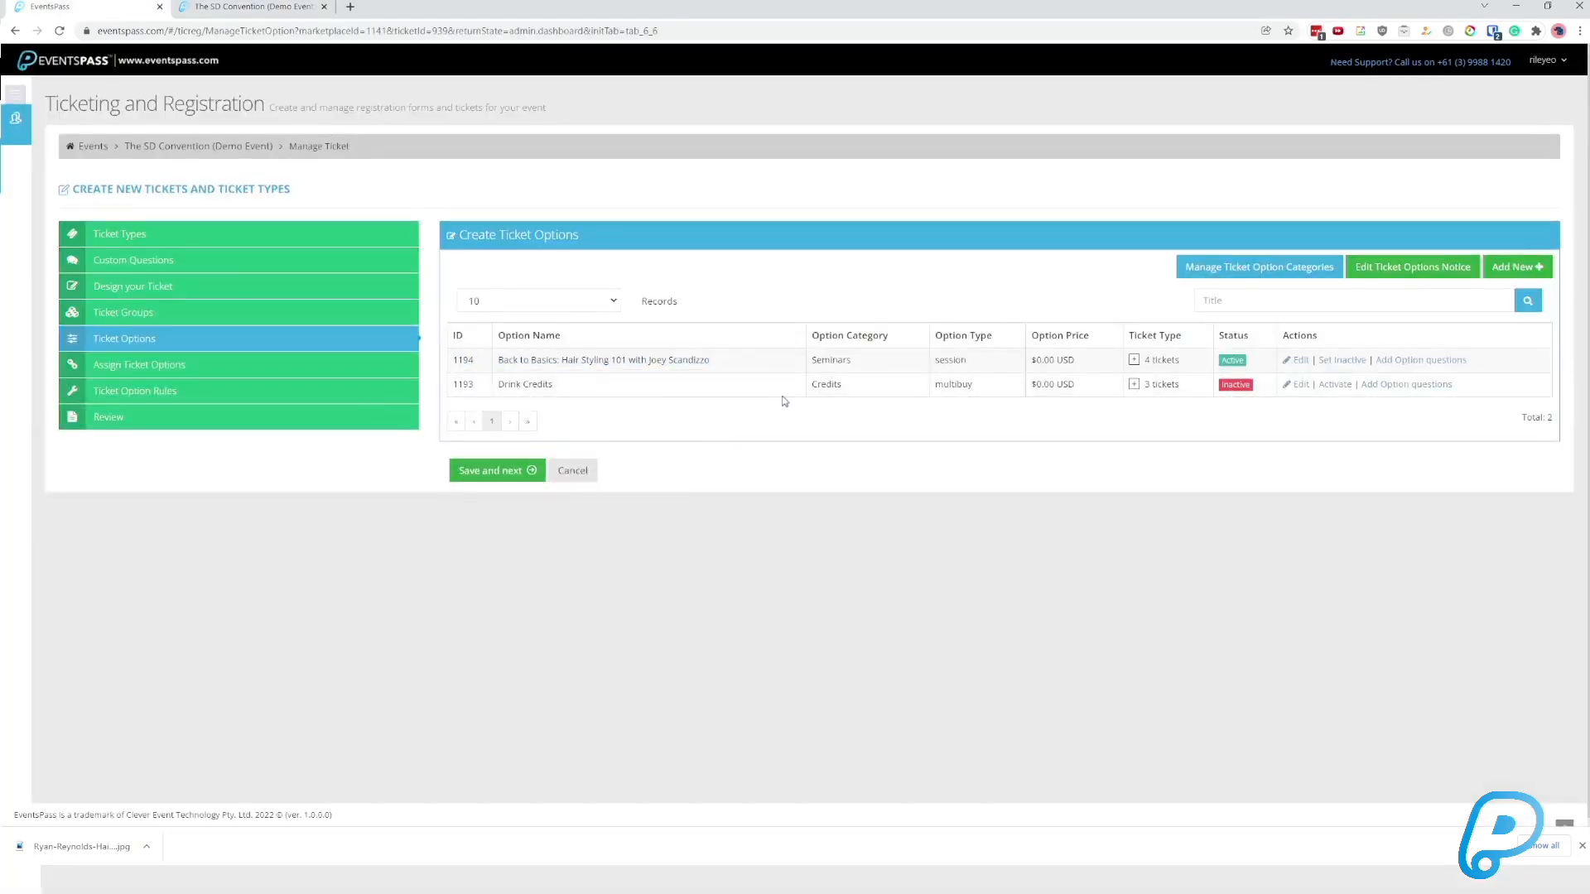
# Add a ticket option named "Expert Workshop: Hair Styling with Ryan Reynolds" with the short description "Learn from the best".
pyautogui.click(1522, 266)
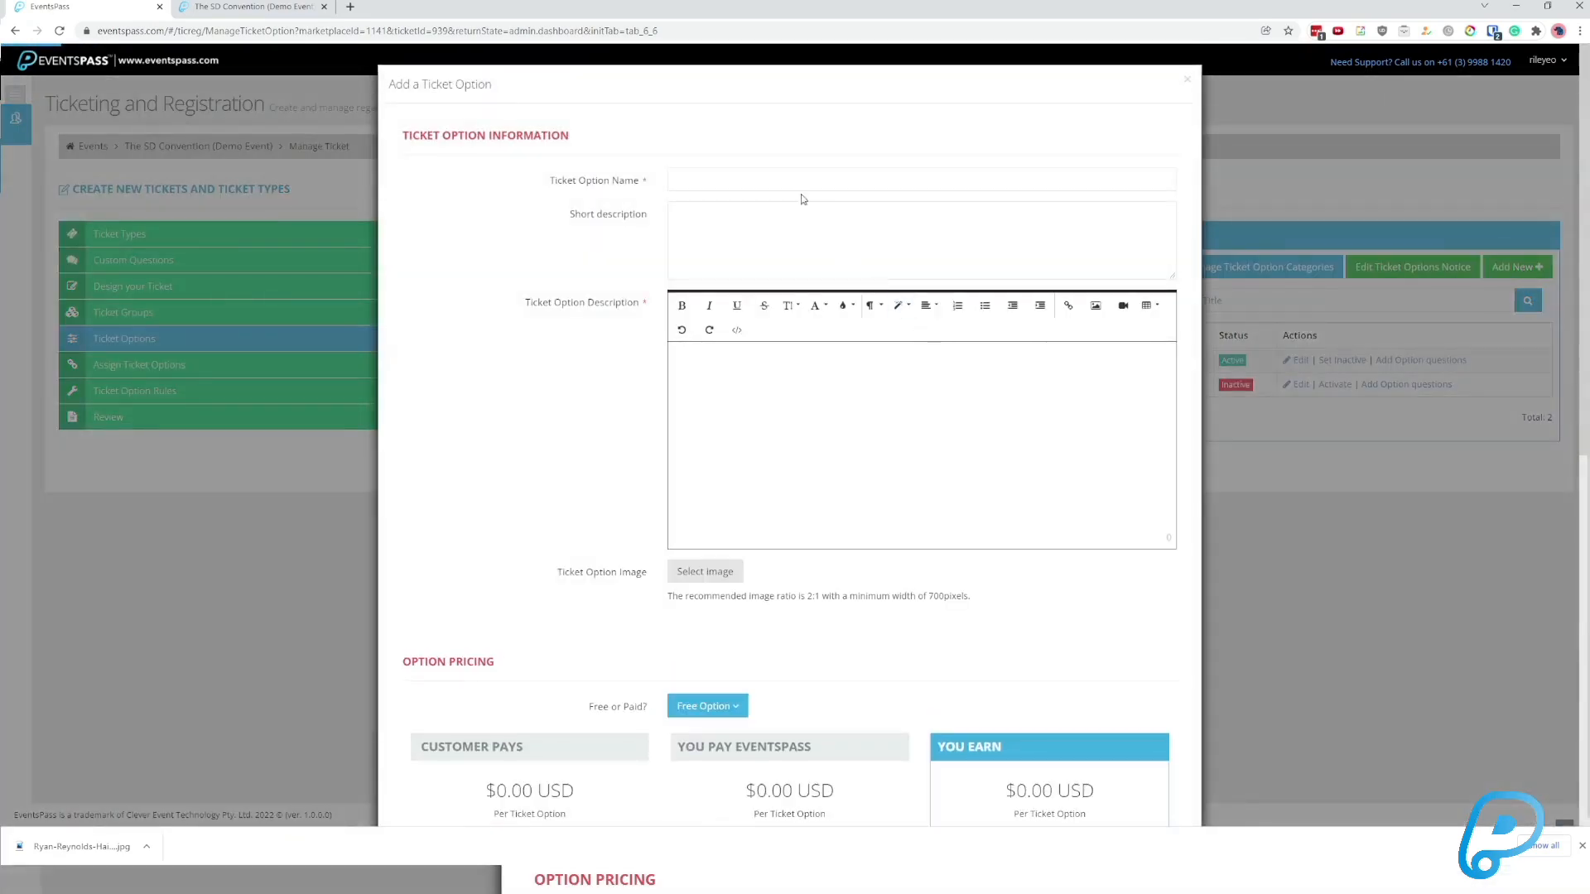
pyautogui.click(725, 178)
pyautogui.write('Expert Workshop: Hair Styling with Ryan Reynolds')
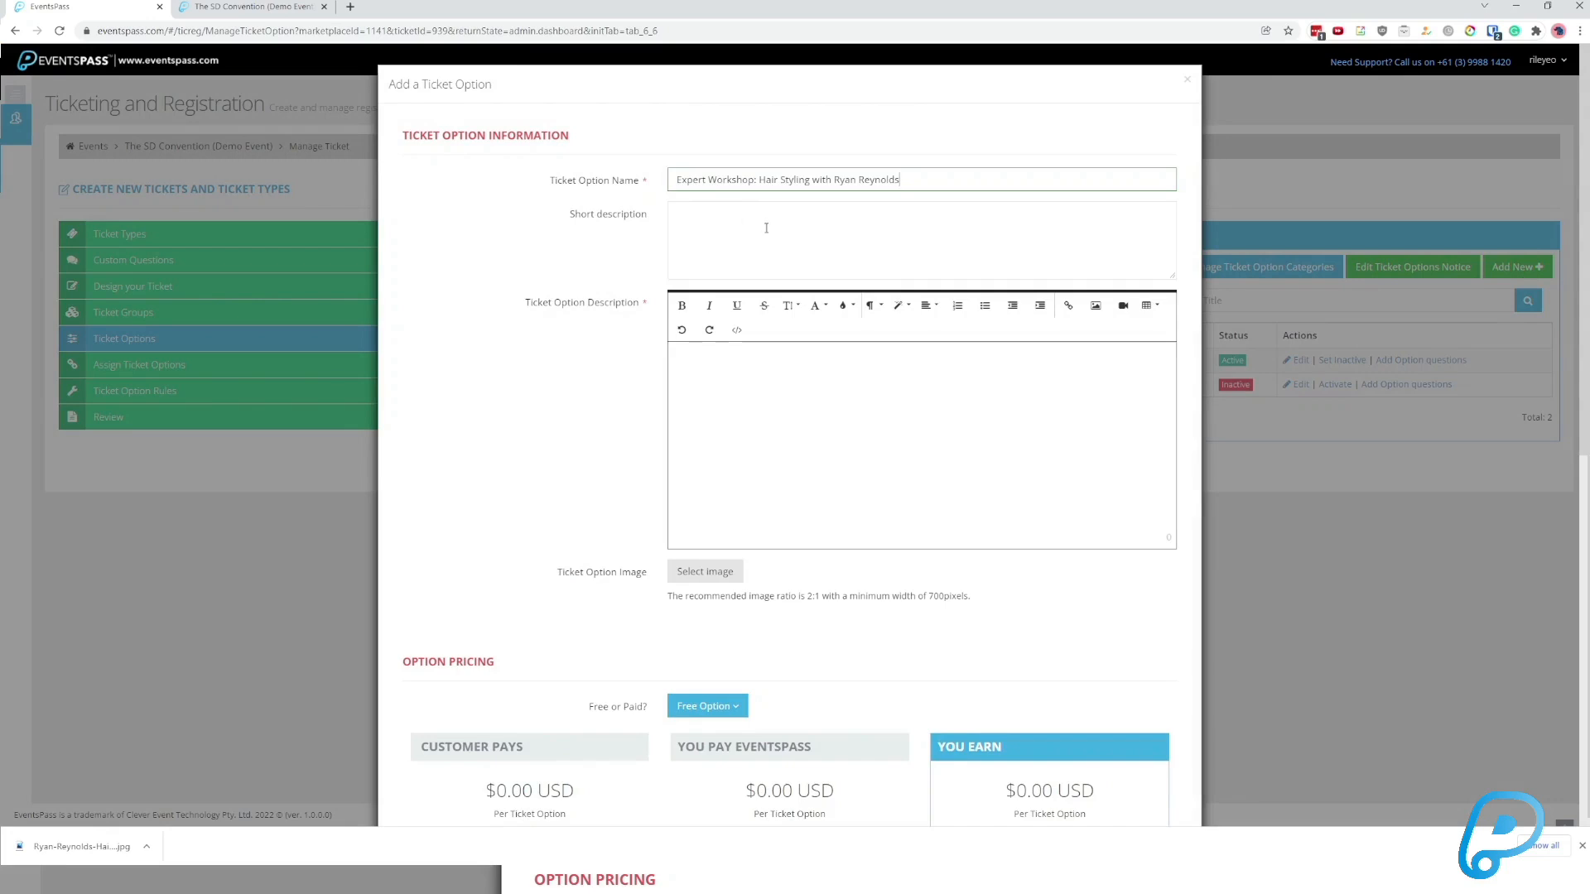
pyautogui.click(830, 238)
pyautogui.write('Learn from the best')
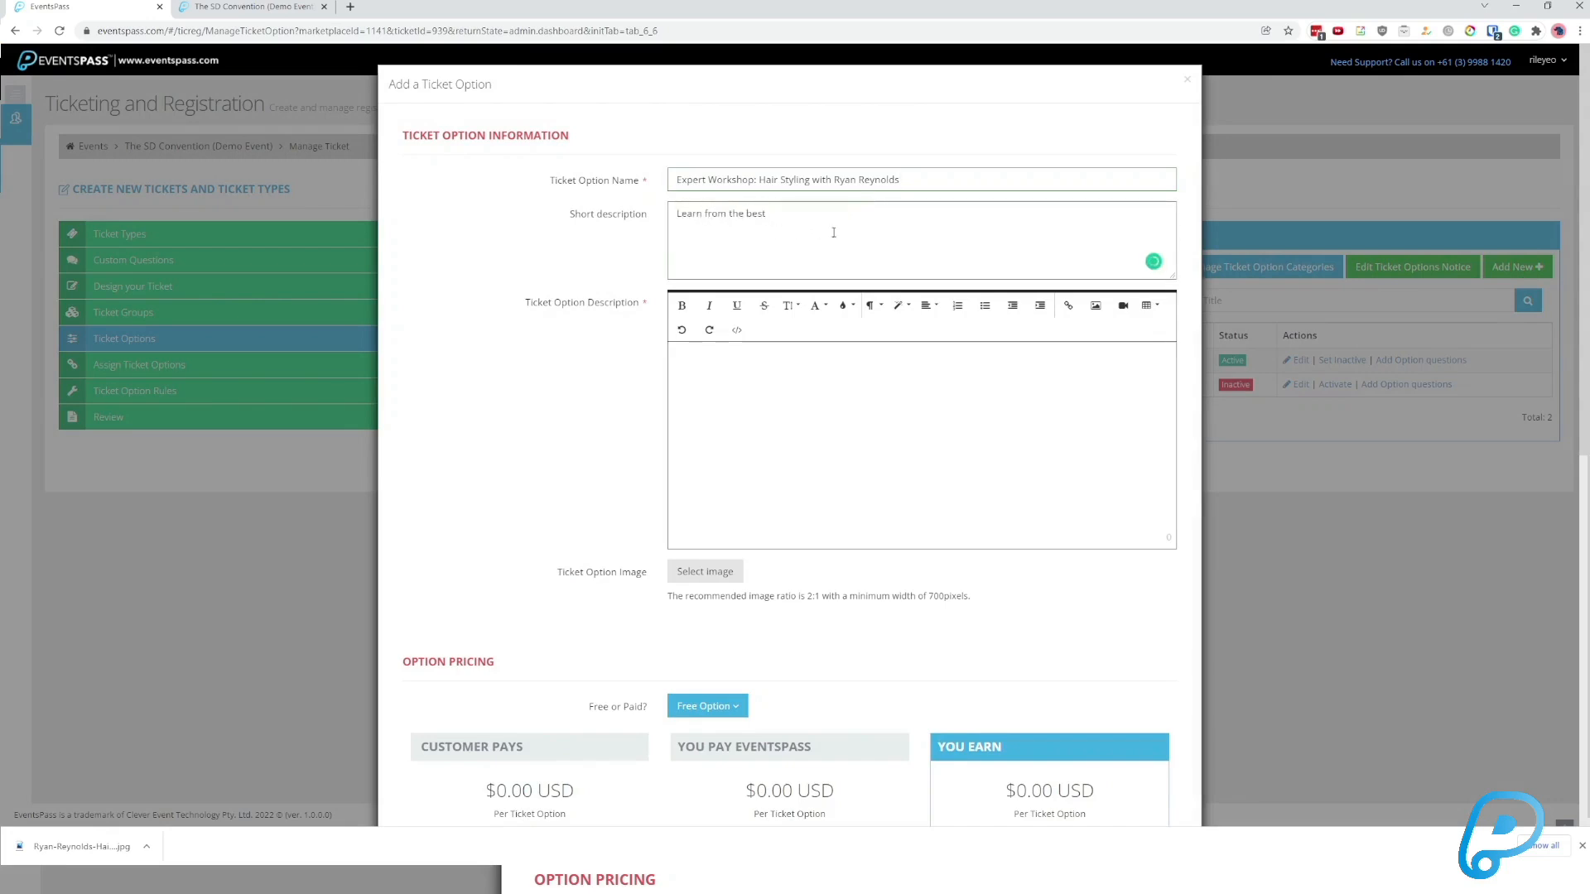
# Enter "Learn from the best." as the ticket option description and make it bold.
pyautogui.click(791, 415)
pyautogui.write('Learn from the')
pyautogui.write('best.')
pyautogui.press('Return')
pyautogui.moveTo(767, 354); pyautogui.dragTo(639, 360)
pyautogui.hotkey('ctrl', 'b')
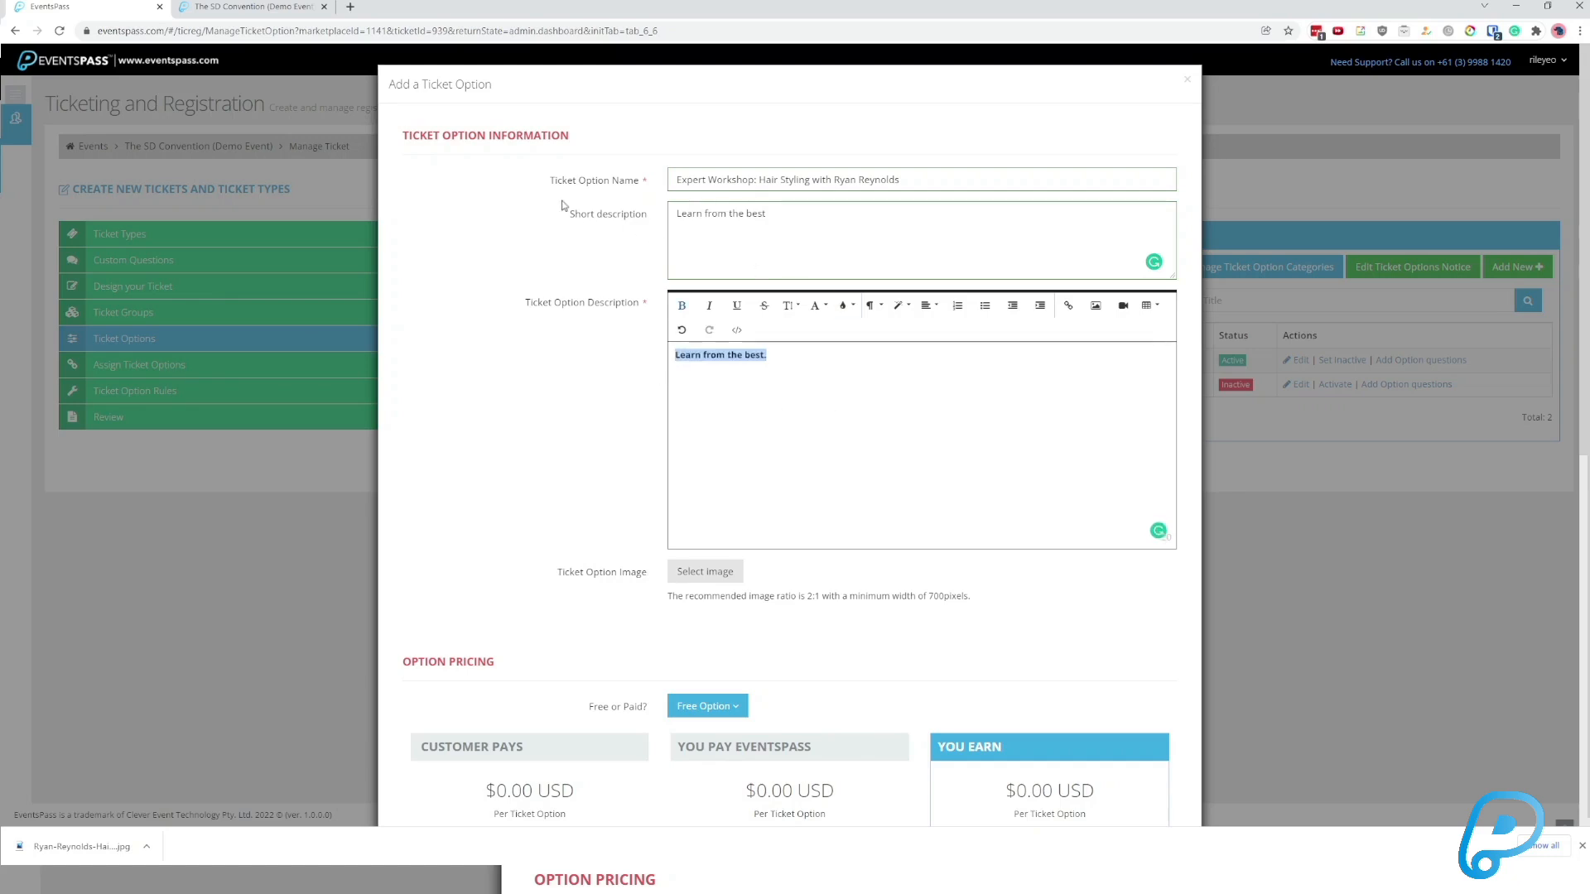
# Compare the short description and description fields with the Back to Basics option's detailed information on the public event page.
pyautogui.click(855, 227)
pyautogui.moveTo(547, 194); pyautogui.dragTo(662, 322)
pyautogui.click(662, 322)
pyautogui.click(263, 7)
pyautogui.click(644, 689)
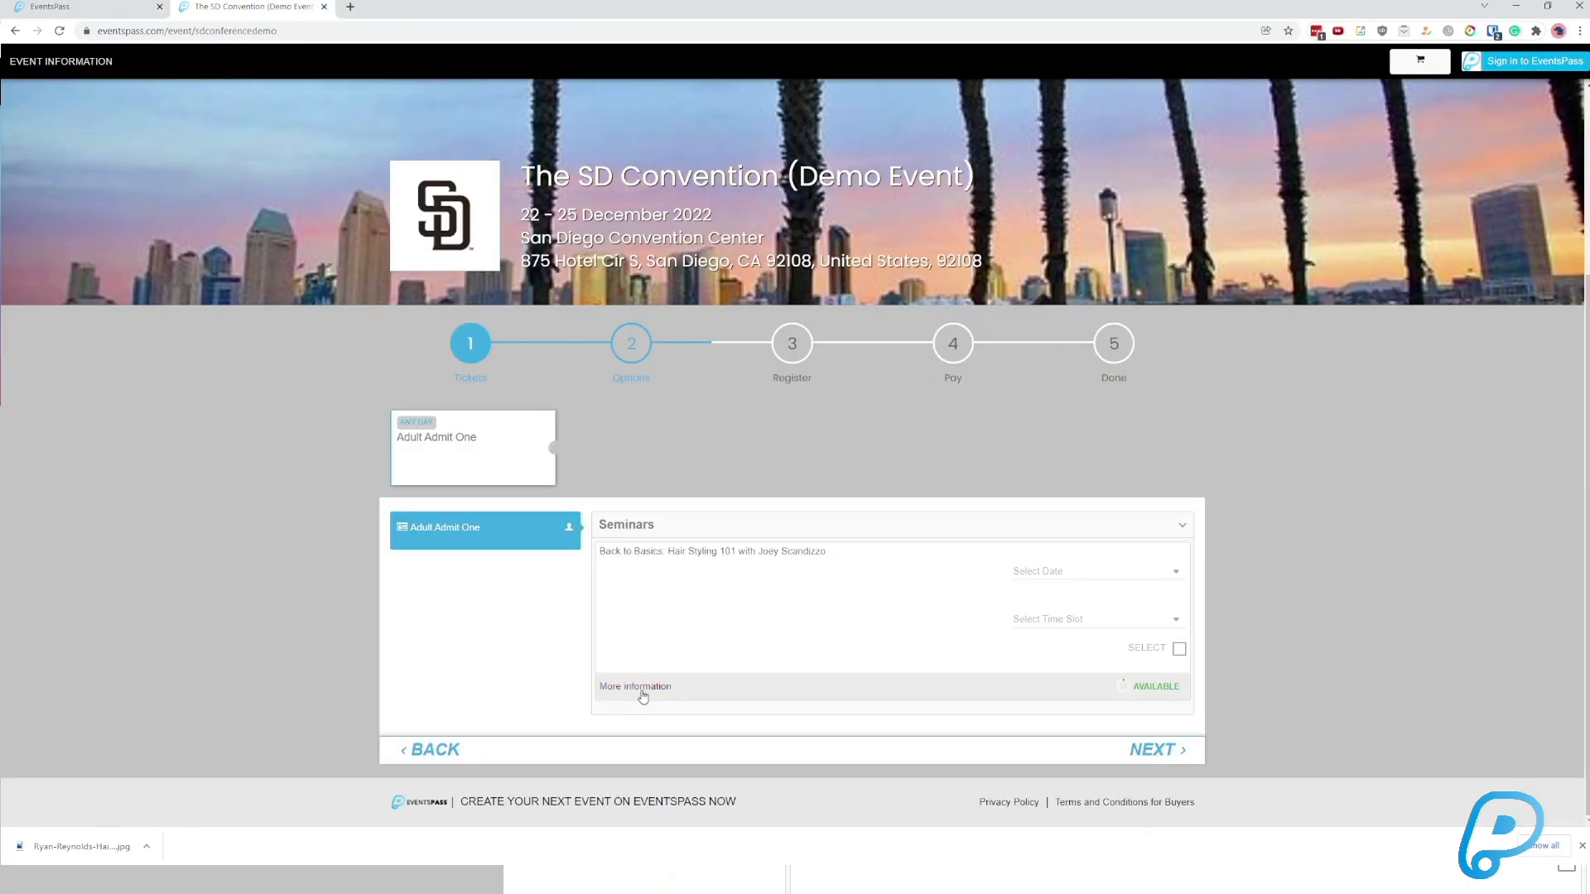
pyautogui.moveTo(568, 414); pyautogui.dragTo(651, 418)
pyautogui.click(1021, 338)
pyautogui.click(110, 10)
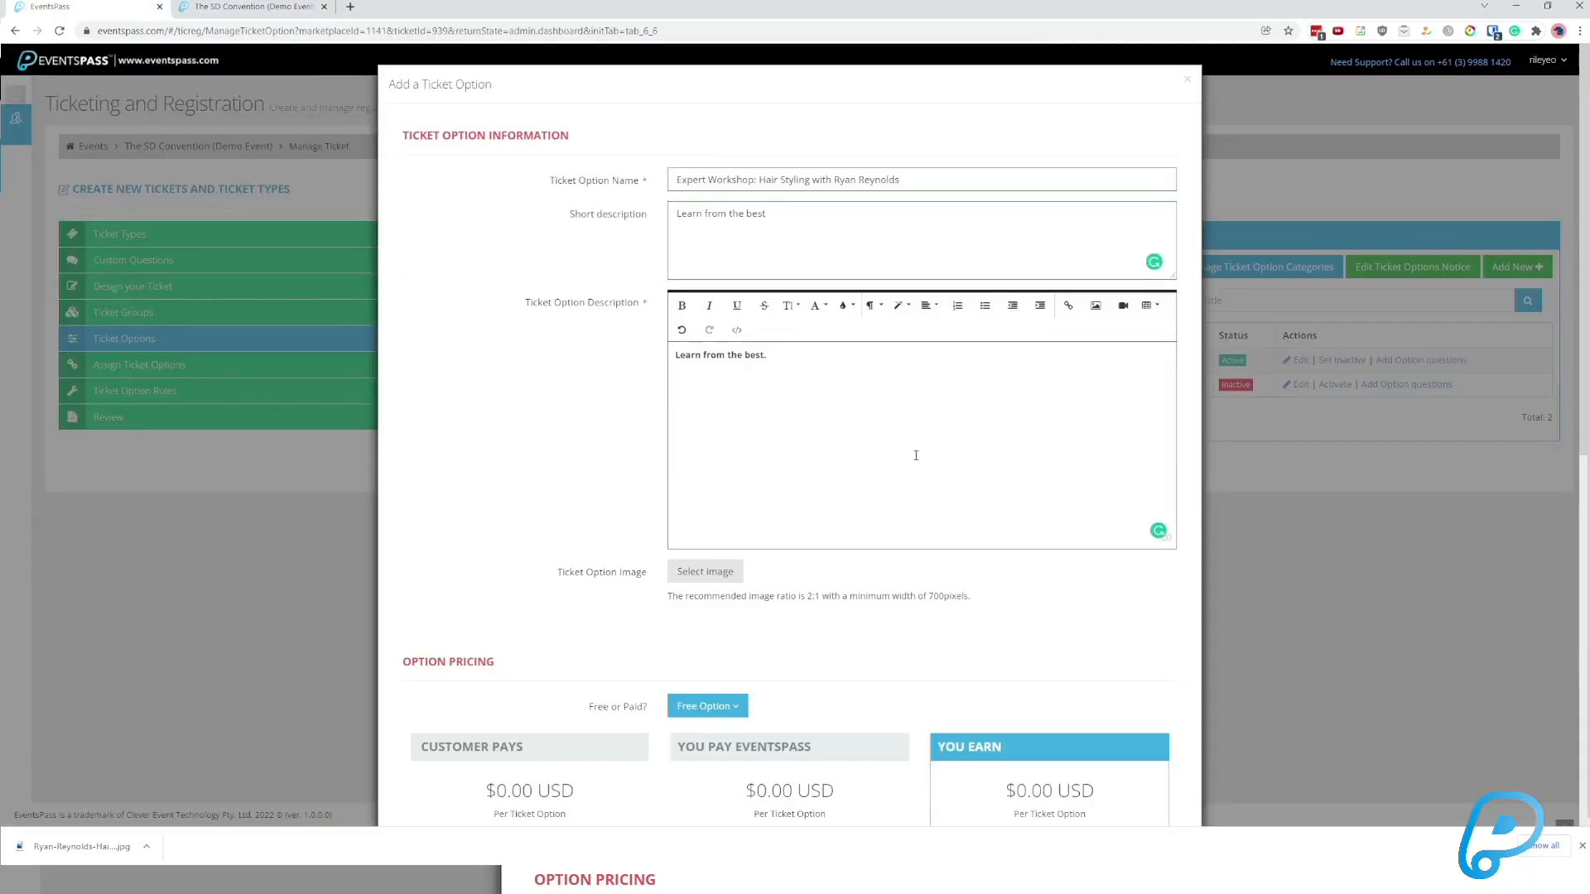
# Fill out the ticket option description below the bold line with several paragraphs of repeated "Lorem ipsum dolor" text.
pyautogui.write('Lorem ipsum')
pyautogui.write('dolor')
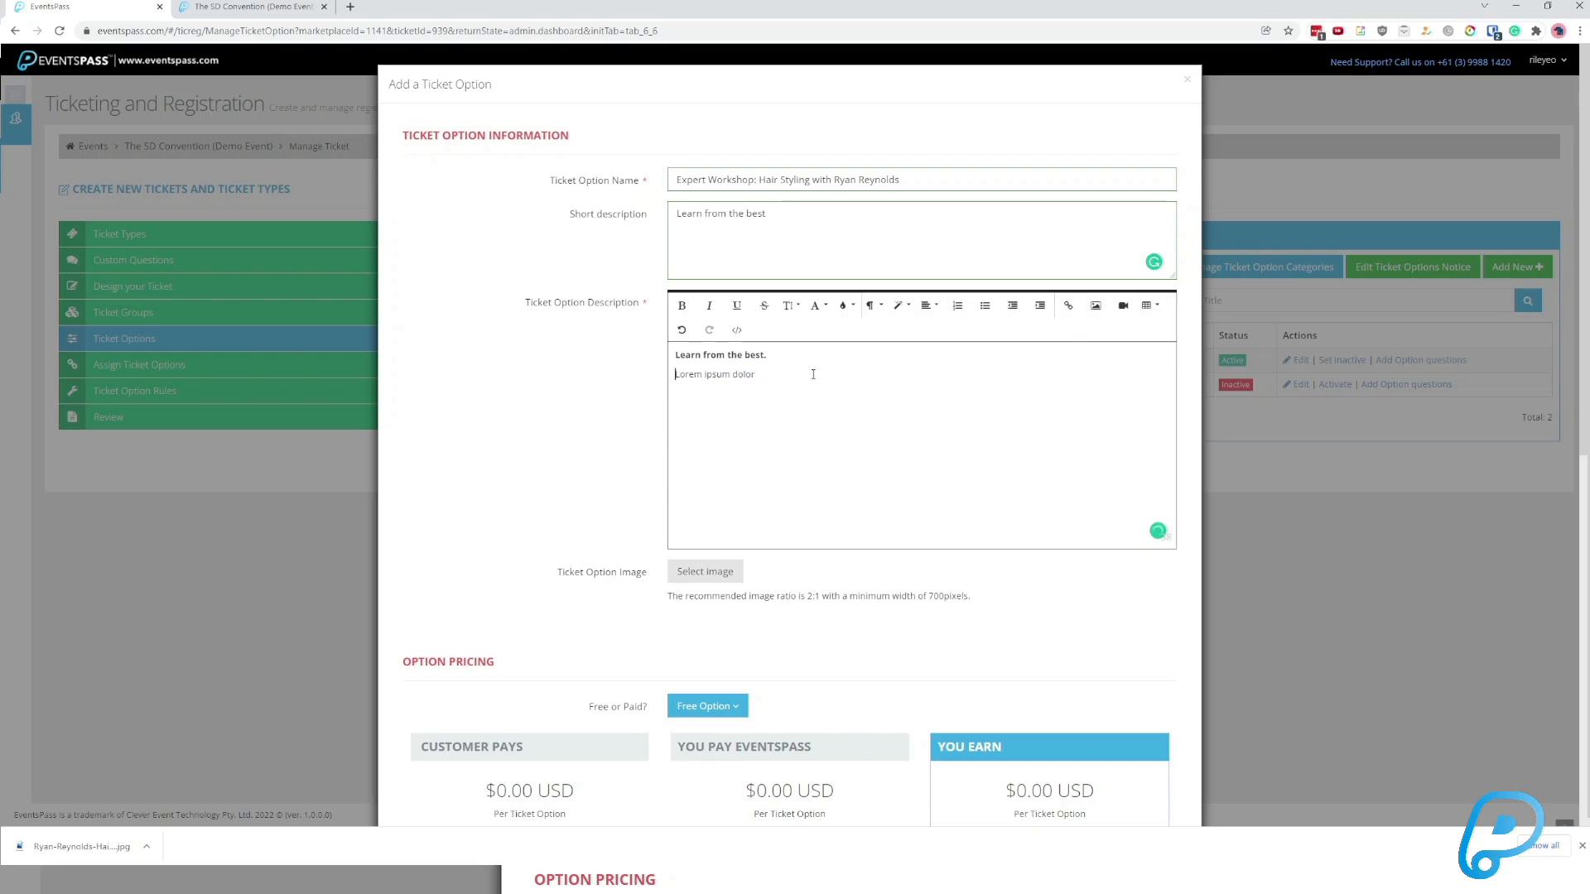
pyautogui.moveTo(774, 377); pyautogui.dragTo(658, 378)
pyautogui.hotkey('ctrl', 'c')
pyautogui.click(882, 387)
pyautogui.hotkey('ctrl', 'v')
pyautogui.hotkey('ctrl', 'v')
pyautogui.hotkey('ctrl', 'v')
pyautogui.hotkey('ctrl', 'v')
pyautogui.hotkey('ctrl', 'v')
pyautogui.hotkey('ctrl', 'v')
pyautogui.hotkey('ctrl', 'v')
pyautogui.hotkey('ctrl', 'v')
pyautogui.hotkey('ctrl', 'v')
pyautogui.hotkey('ctrl', 'v')
pyautogui.hotkey('ctrl', 'v')
pyautogui.hotkey('ctrl', 'v')
pyautogui.hotkey('ctrl', 'v')
pyautogui.hotkey('ctrl', 'v')
pyautogui.hotkey('ctrl', 'v')
pyautogui.hotkey('ctrl', 'v')
pyautogui.hotkey('ctrl', 'v')
pyautogui.hotkey('ctrl', 'v')
pyautogui.hotkey('ctrl', 'v')
pyautogui.hotkey('ctrl', 'v')
pyautogui.hotkey('ctrl', 'v')
pyautogui.hotkey('ctrl', 'v')
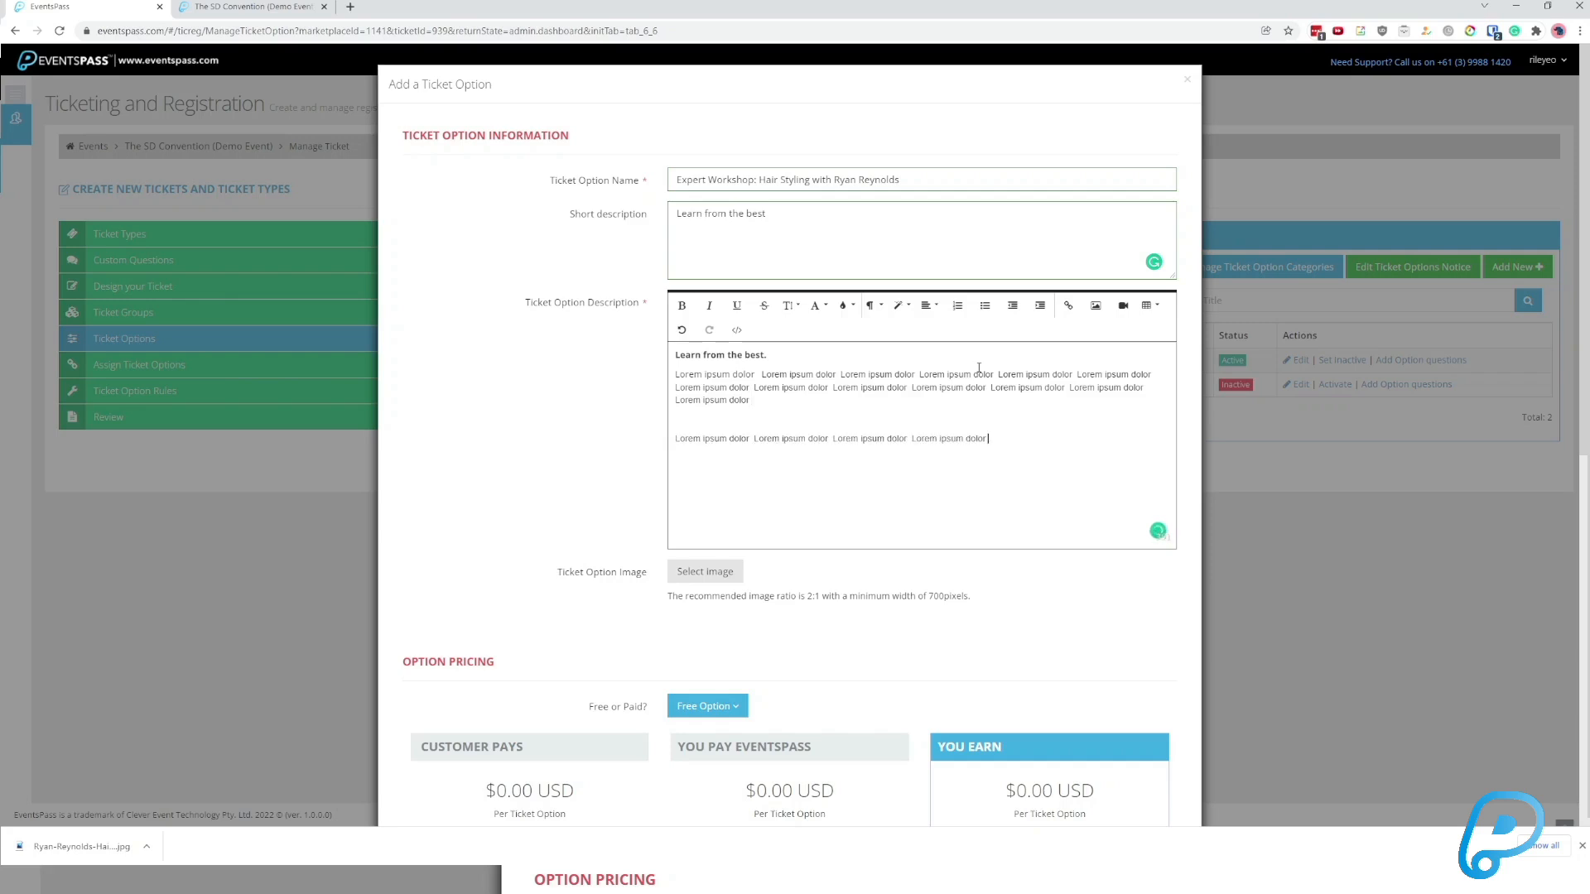
pyautogui.hotkey('ctrl', 'v')
pyautogui.hotkey('ctrl', 'v')
pyautogui.hotkey('ctrl', 'v')
pyautogui.hotkey('ctrl', 'v')
pyautogui.hotkey('ctrl', 'v')
pyautogui.hotkey('ctrl', 'v')
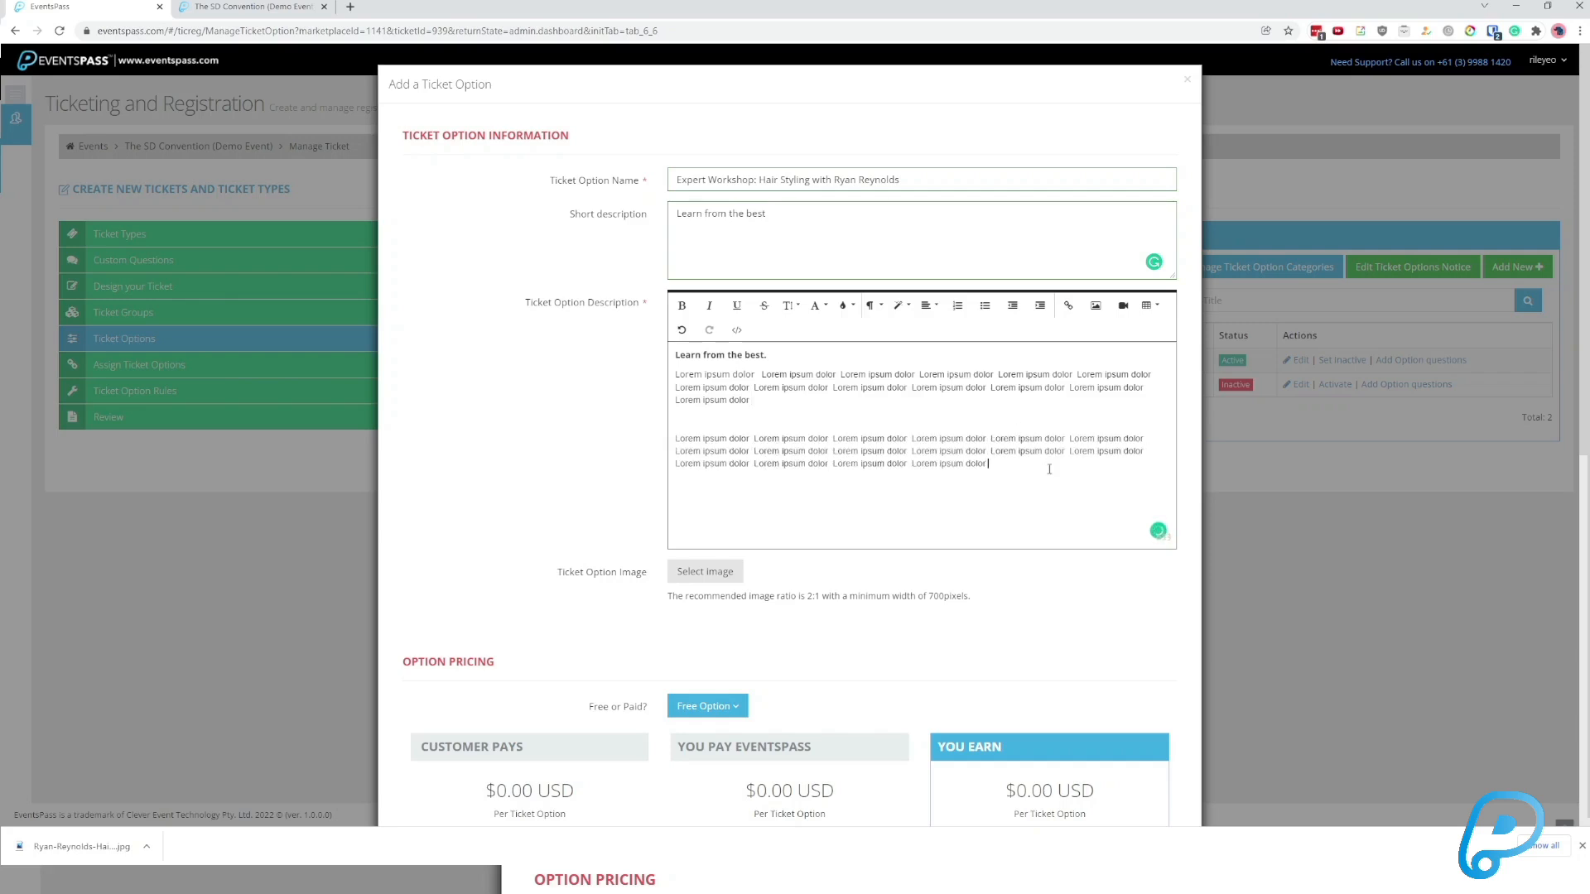
pyautogui.hotkey('ctrl', 'v')
pyautogui.hotkey('ctrl', 'v')
pyautogui.hotkey('ctrl', 'v')
pyautogui.hotkey('ctrl', 'v')
pyautogui.hotkey('ctrl', 'v')
pyautogui.hotkey('ctrl', 'v')
pyautogui.hotkey('ctrl', 'v')
pyautogui.hotkey('ctrl', 'v')
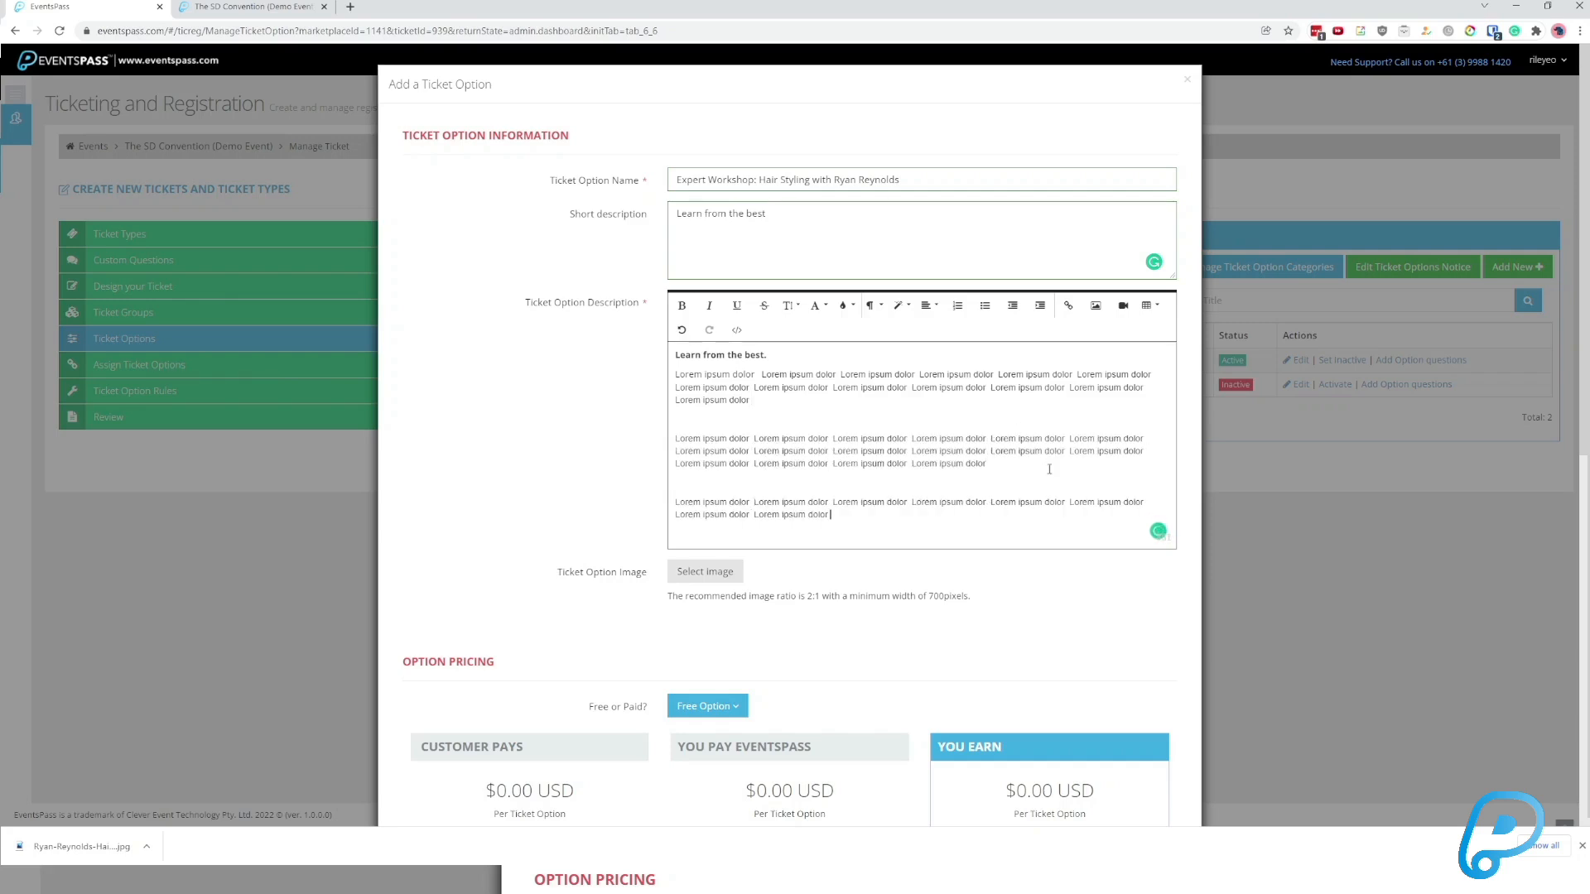
pyautogui.hotkey('ctrl', 'v')
pyautogui.hotkey('ctrl', 'v')
pyautogui.hotkey('ctrl', 'v')
pyautogui.hotkey('ctrl', 'v')
pyautogui.hotkey('ctrl', 'v')
pyautogui.press('Return')
pyautogui.press('Return')
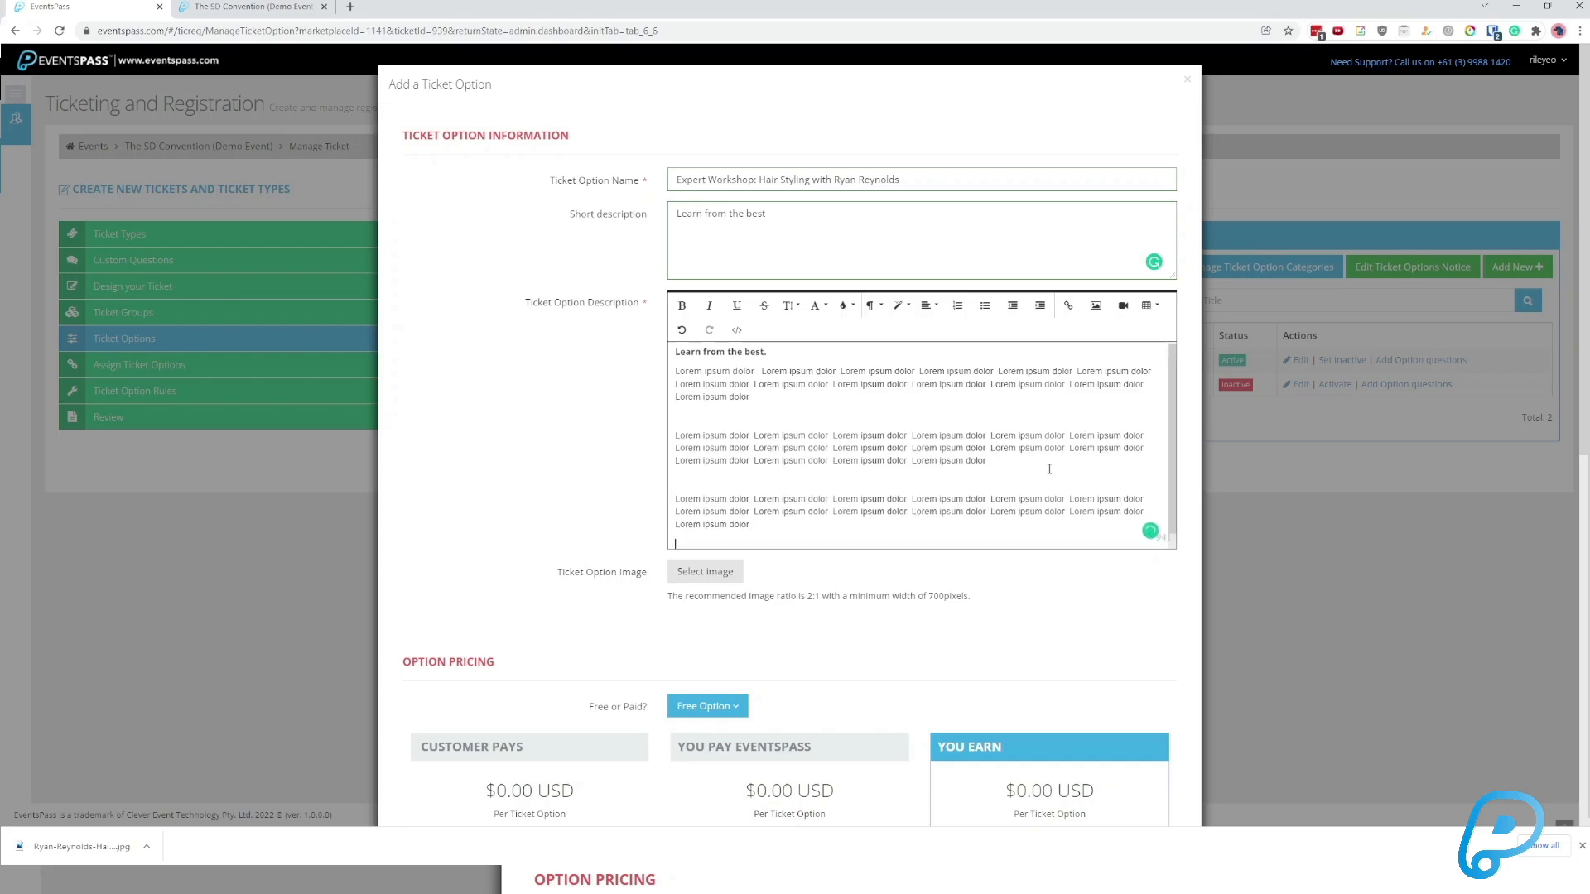
pyautogui.hotkey('ctrl', 'v')
pyautogui.hotkey('ctrl', 'v')
pyautogui.hotkey('ctrl', 'v')
pyautogui.hotkey('ctrl', 'v')
pyautogui.hotkey('ctrl', 'v')
pyautogui.hotkey('ctrl', 'v')
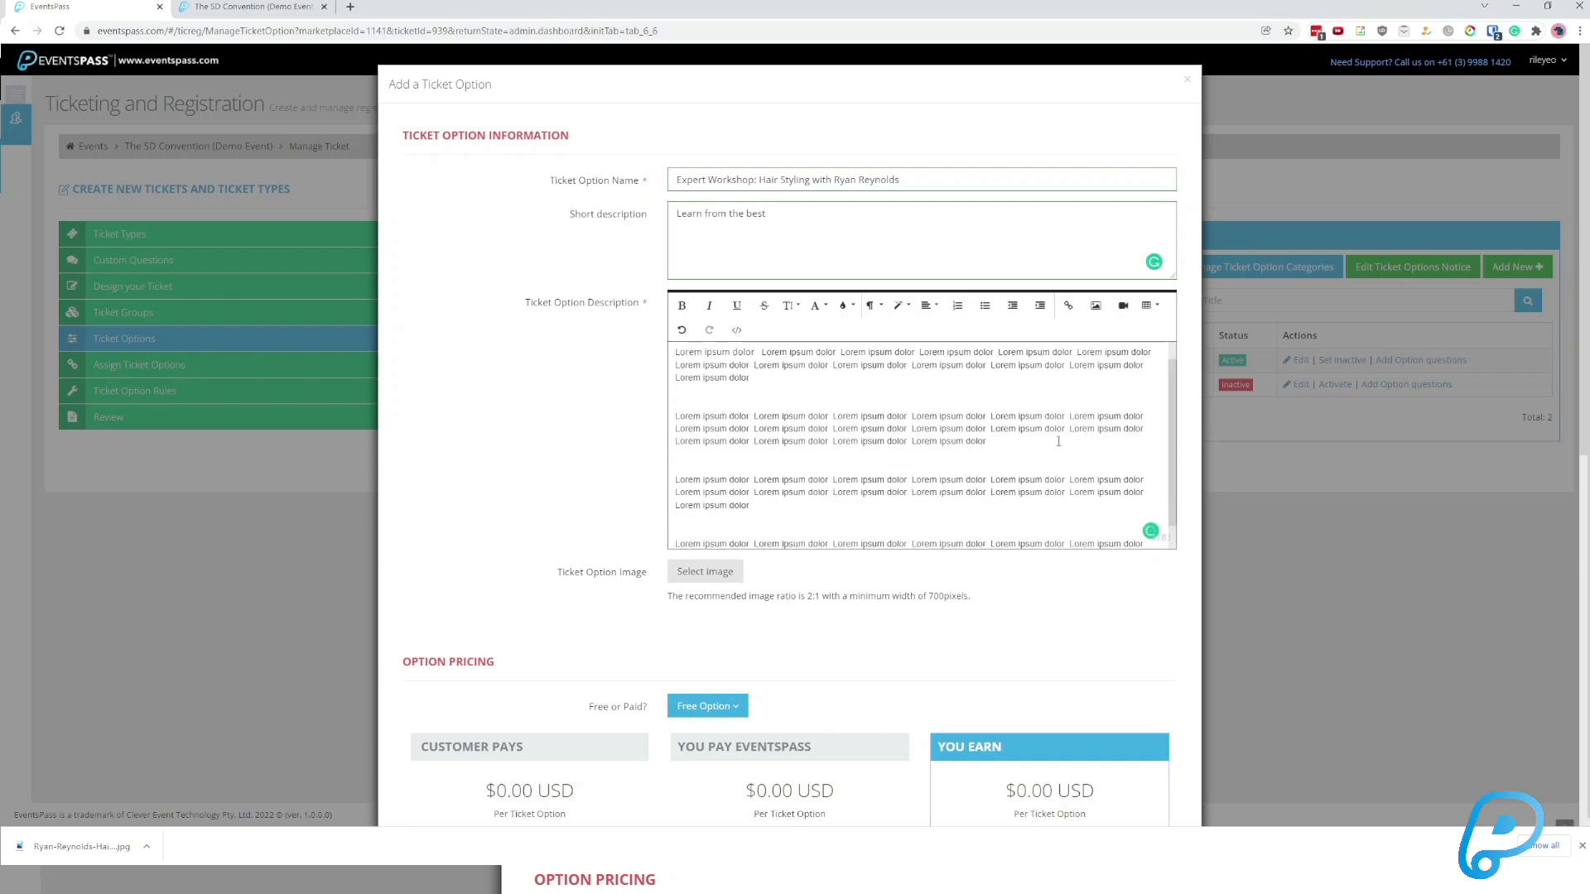
# Format the "Learn from the best." line in the description with red text and a larger font size.
pyautogui.scroll(1, 730, 359)
pyautogui.tripleClick(747, 353)
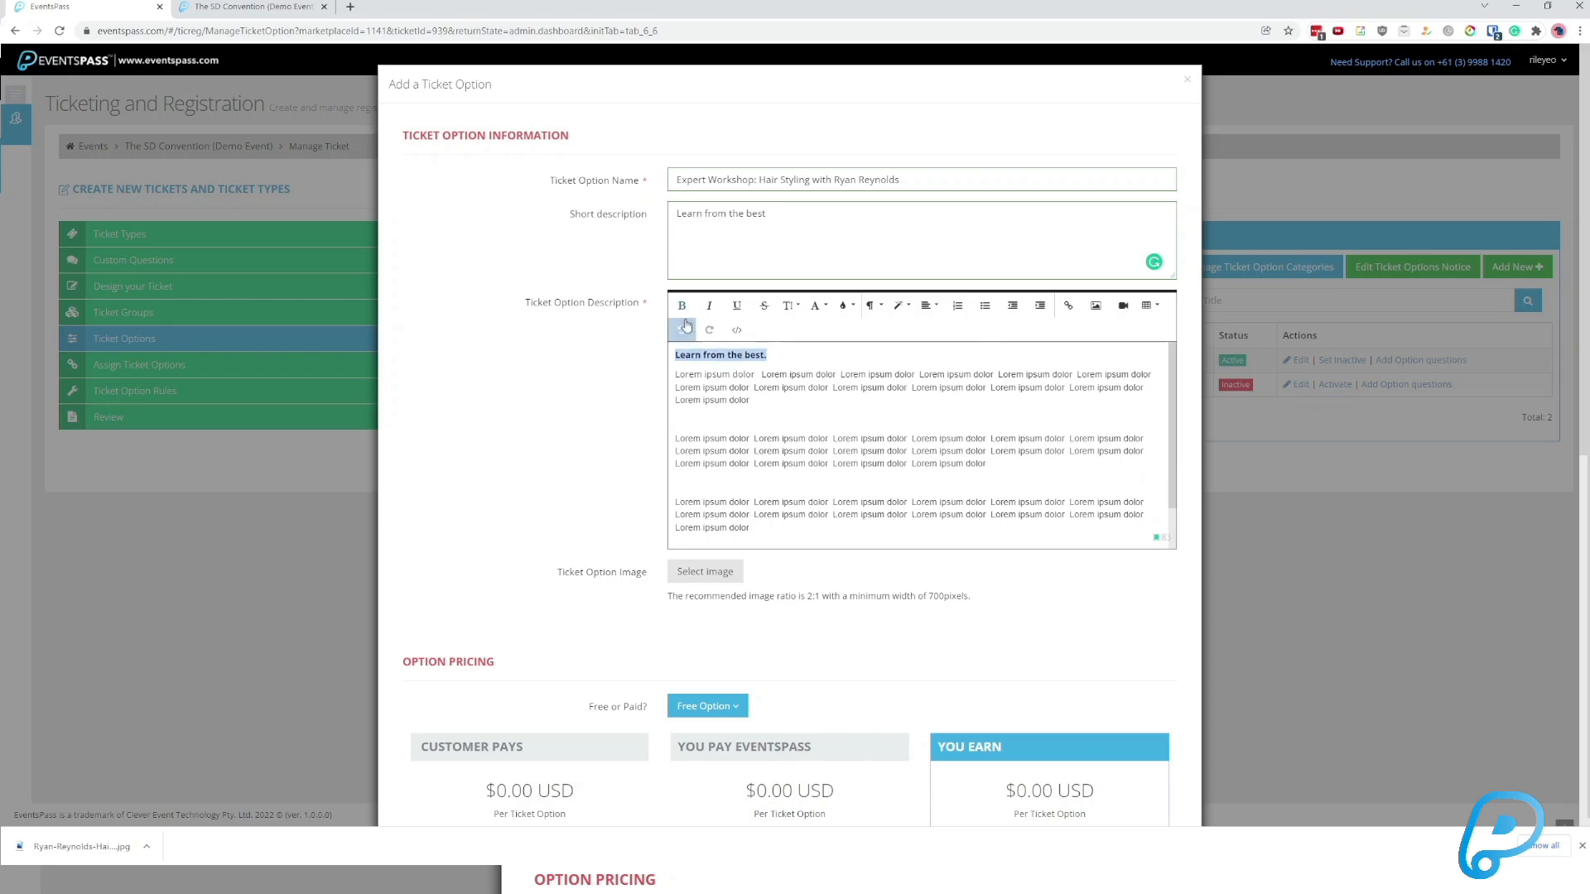
pyautogui.click(816, 306)
pyautogui.click(863, 405)
pyautogui.click(845, 306)
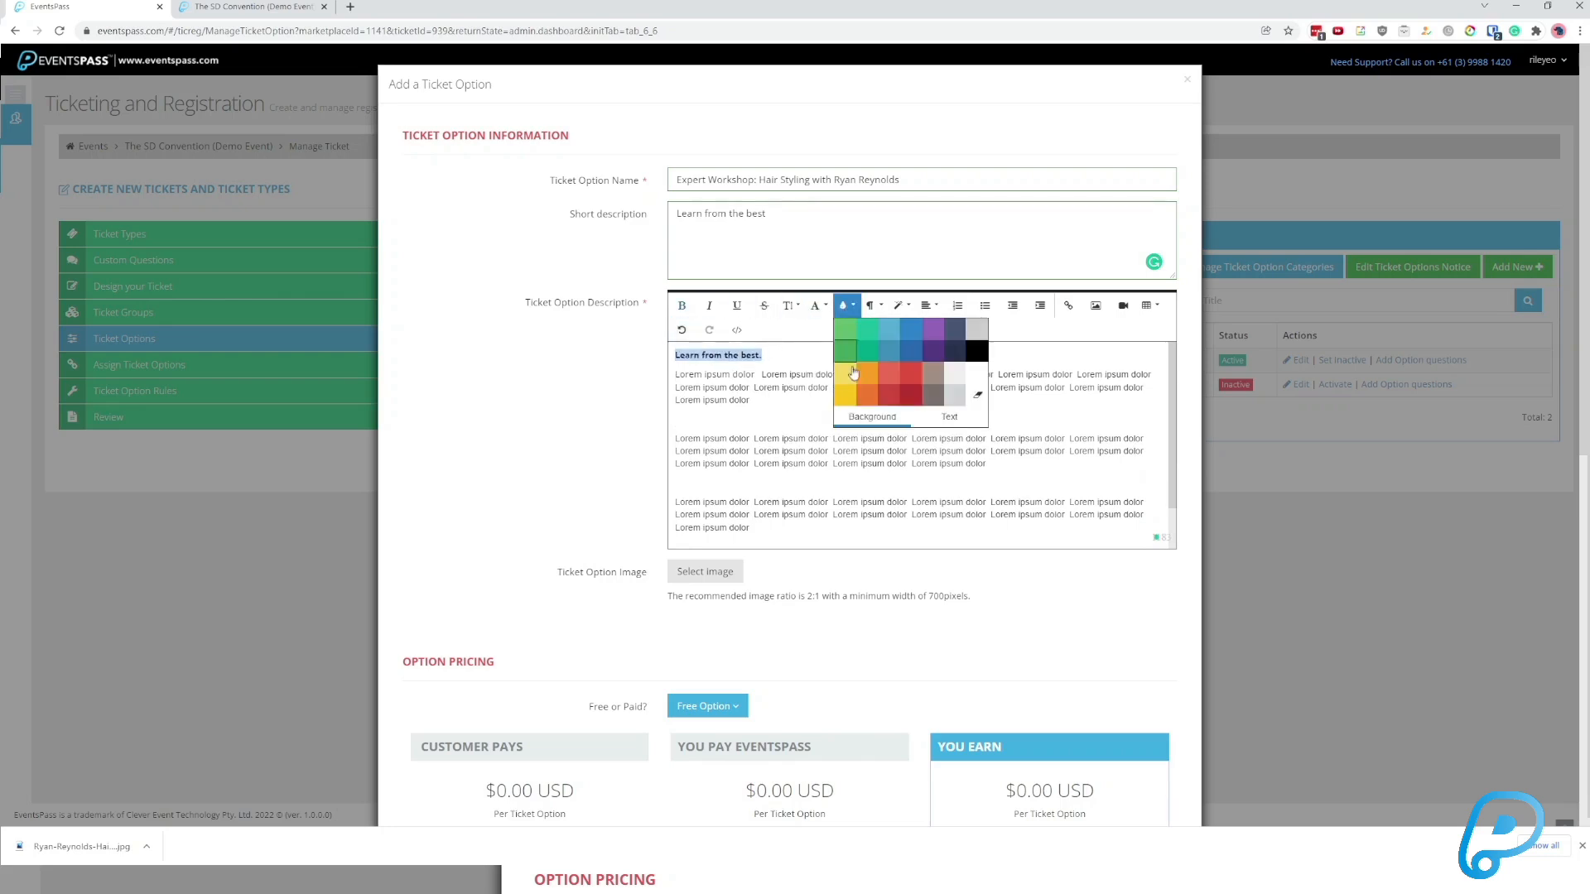
pyautogui.click(947, 417)
pyautogui.click(915, 379)
pyautogui.click(788, 305)
pyautogui.click(792, 448)
pyautogui.click(980, 422)
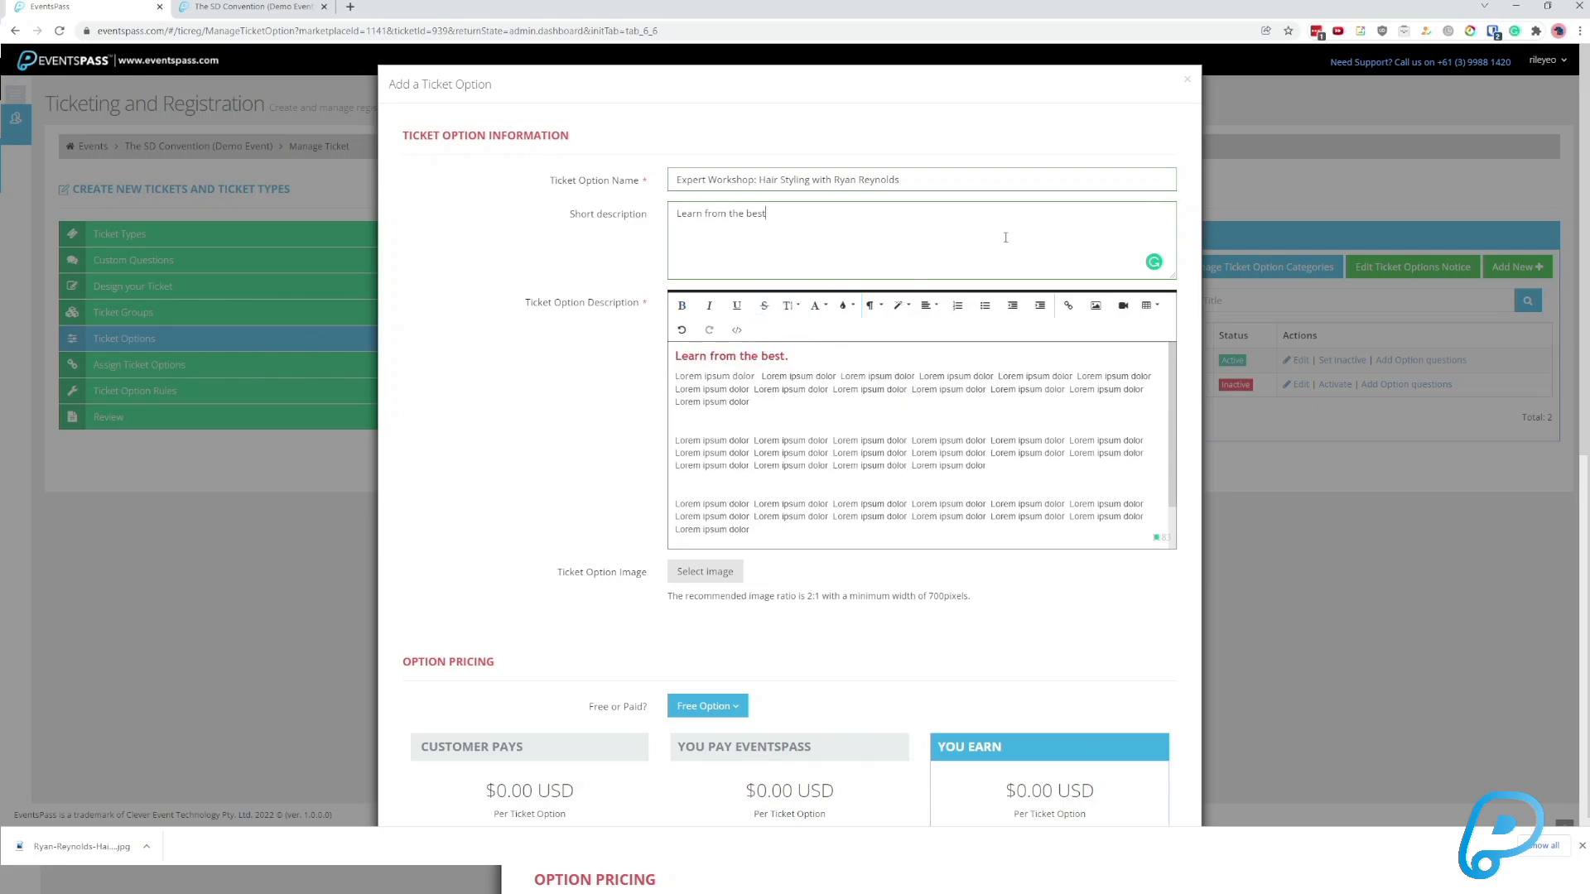
# Add the downloaded Ryan Reynolds photo as the ticket option image, cropped around the face.
pyautogui.scroll(-3, 755, 354)
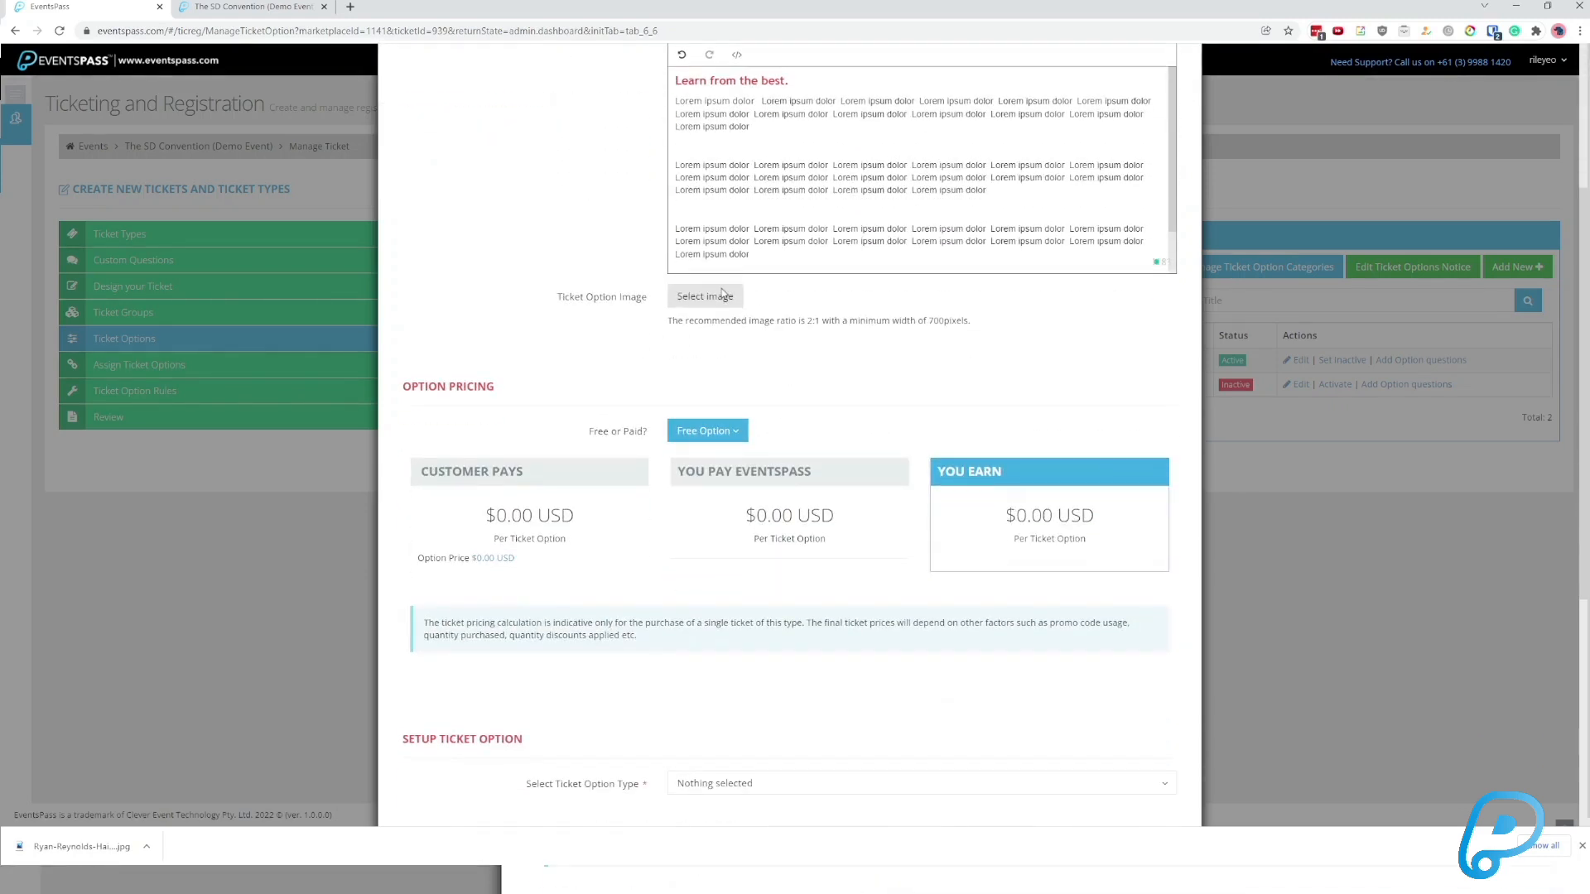
pyautogui.click(723, 302)
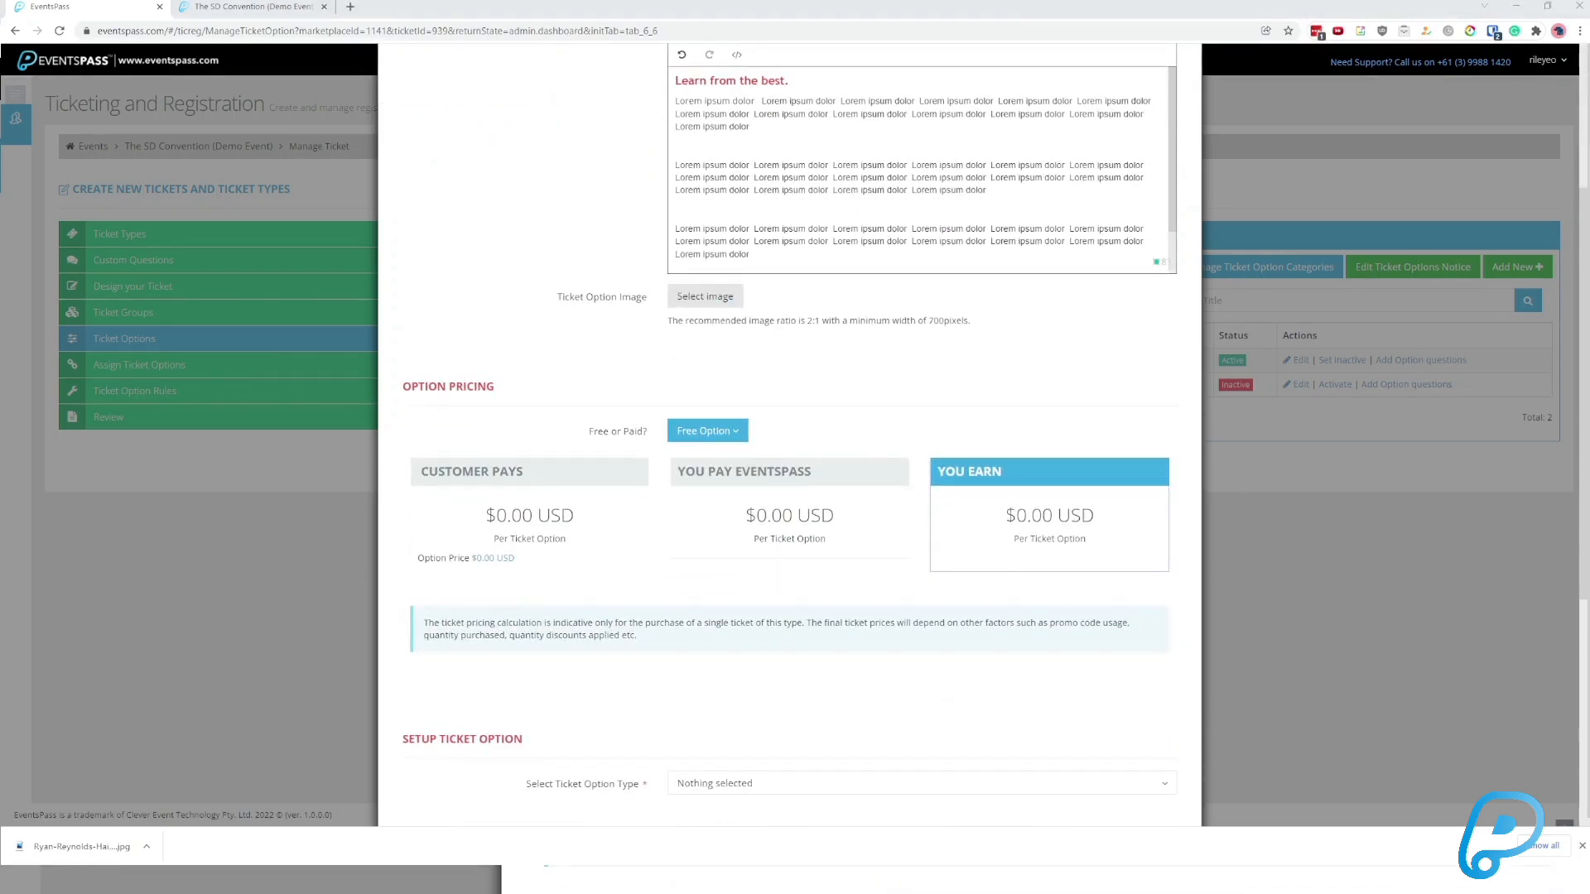
pyautogui.doubleClick(313, 149)
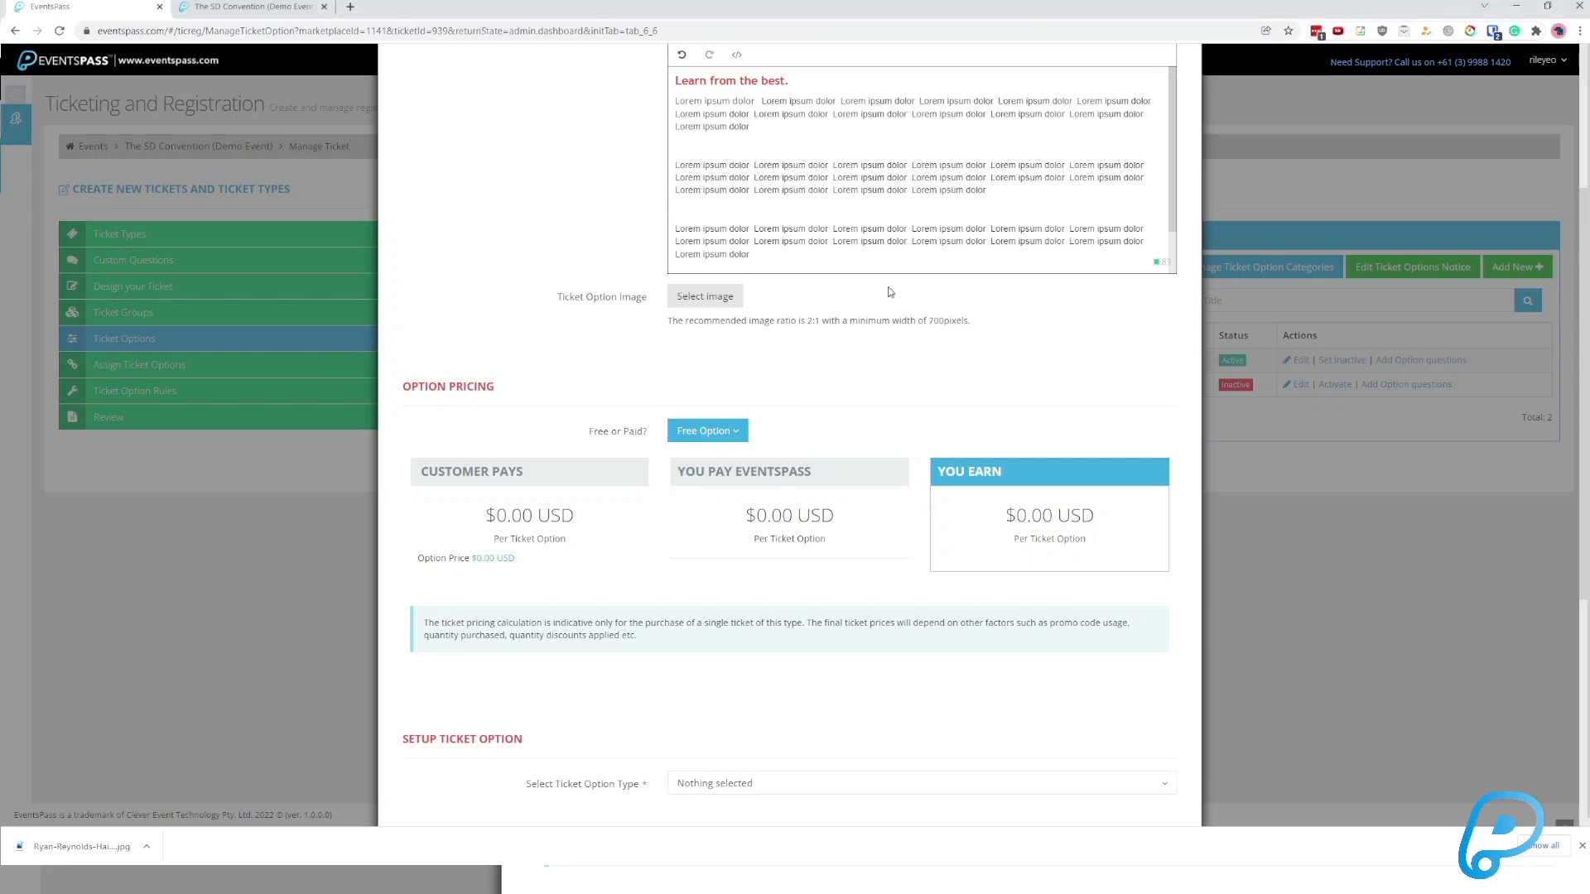
pyautogui.moveTo(825, 184); pyautogui.dragTo(820, 244)
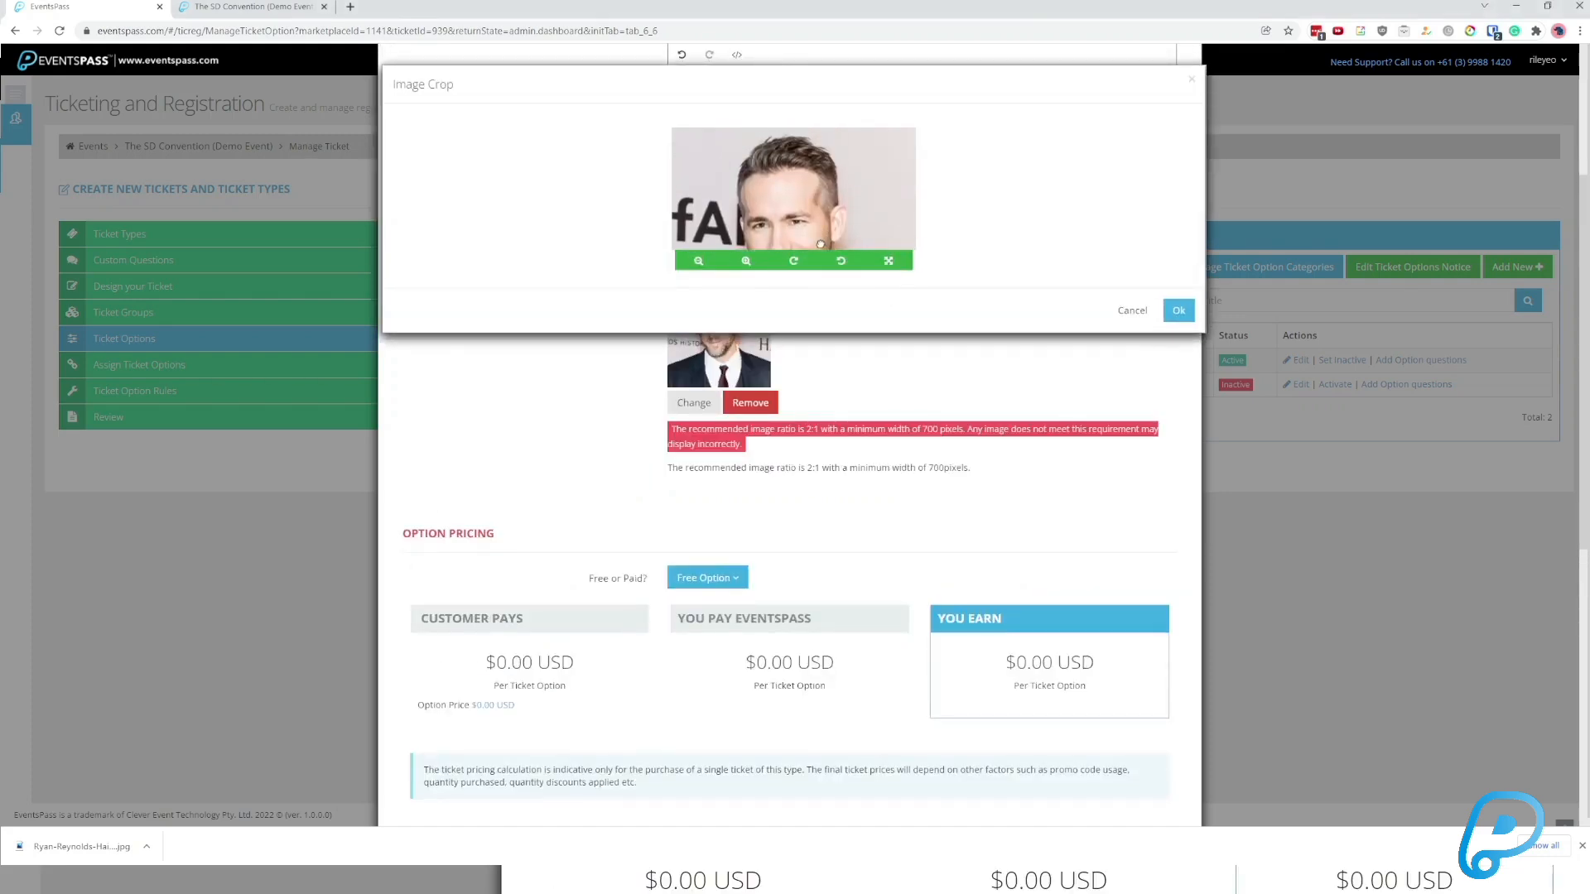
pyautogui.click(1176, 312)
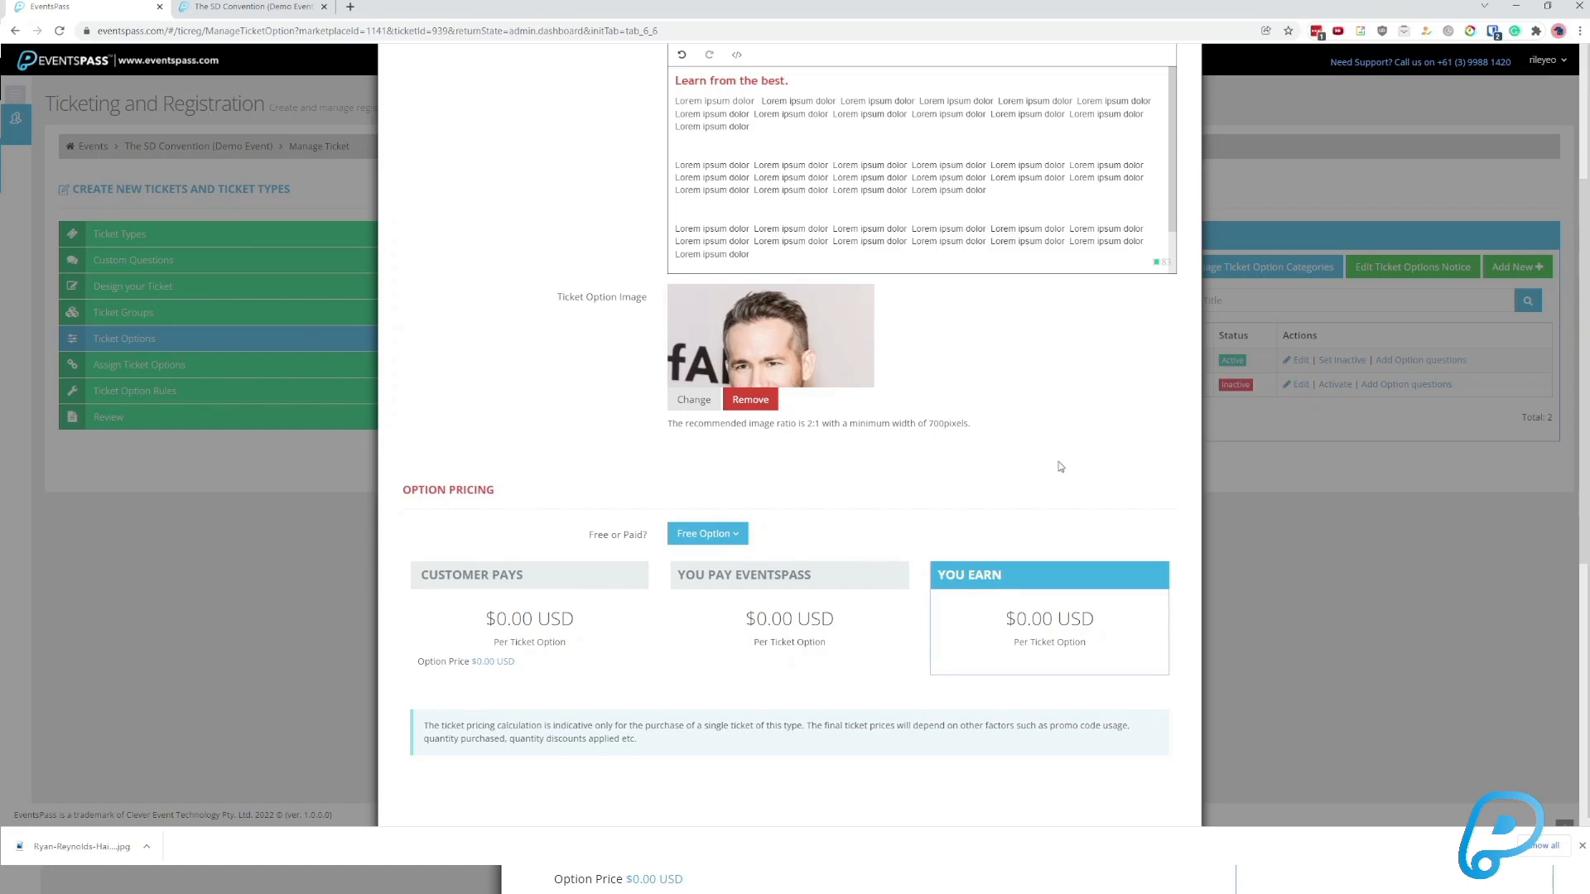
# Review the recommended image ratio and check where the option details open for attendees on the public event page.
pyautogui.scroll(3, 1080, 489)
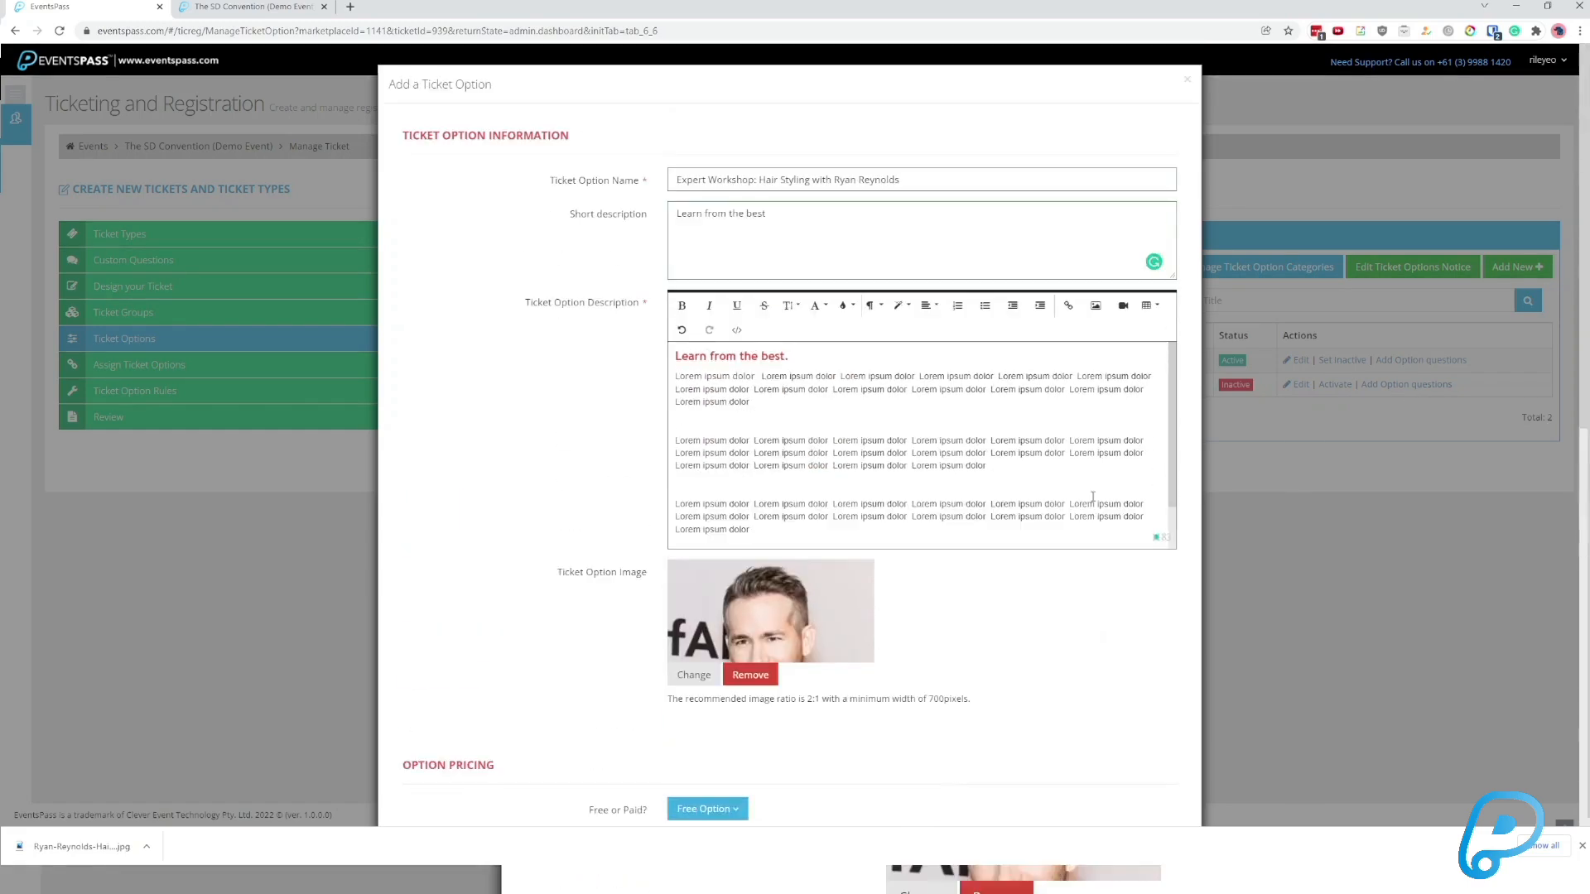
pyautogui.scroll(-3, 1110, 637)
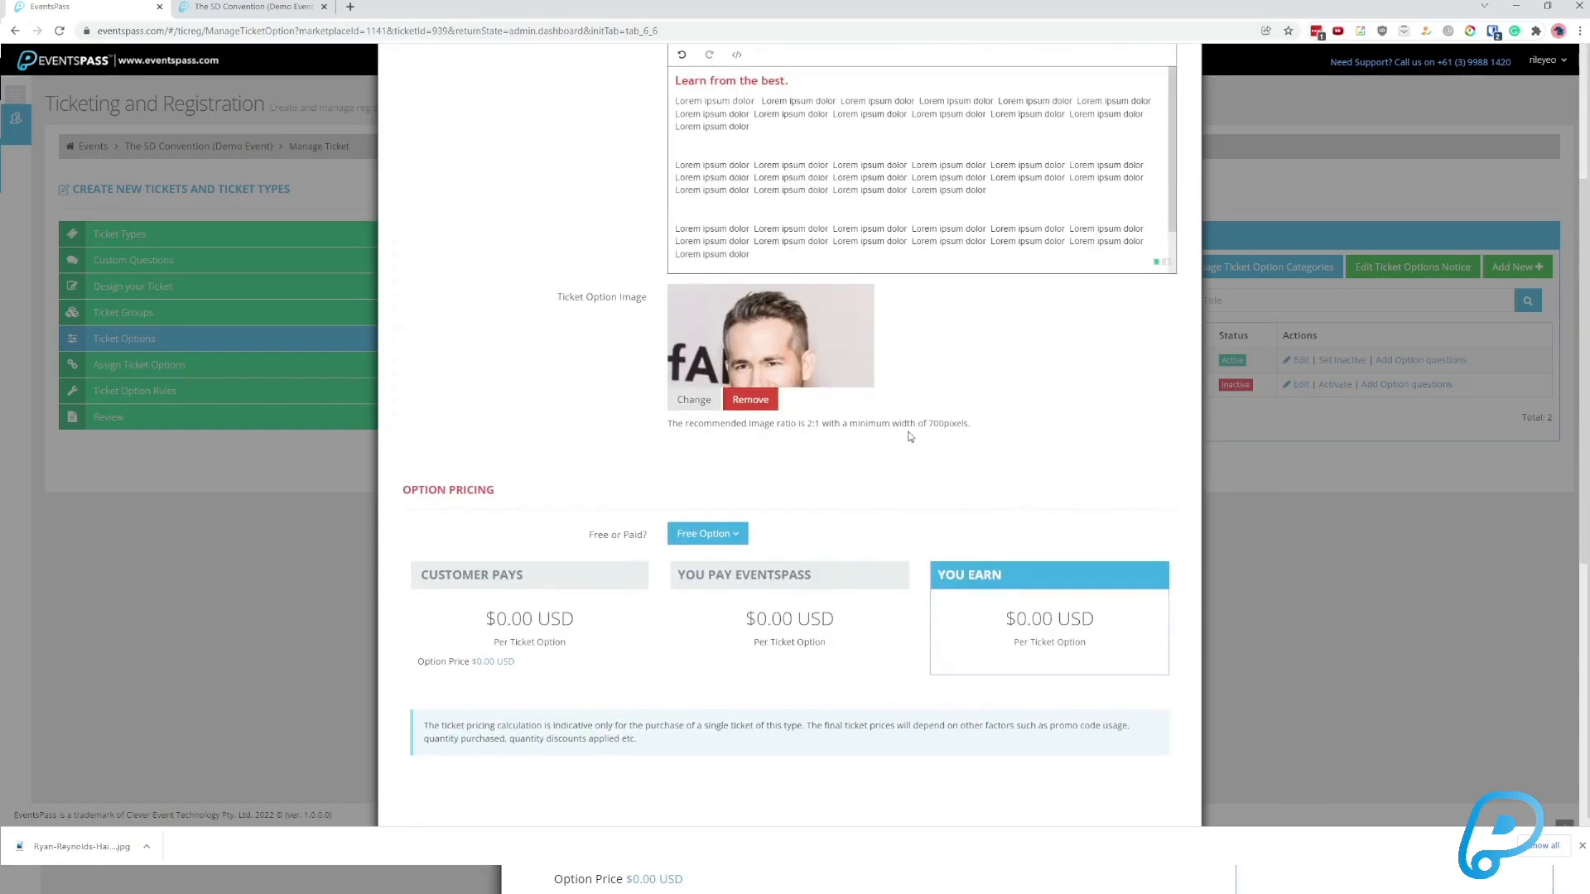
pyautogui.moveTo(669, 425); pyautogui.dragTo(1033, 426)
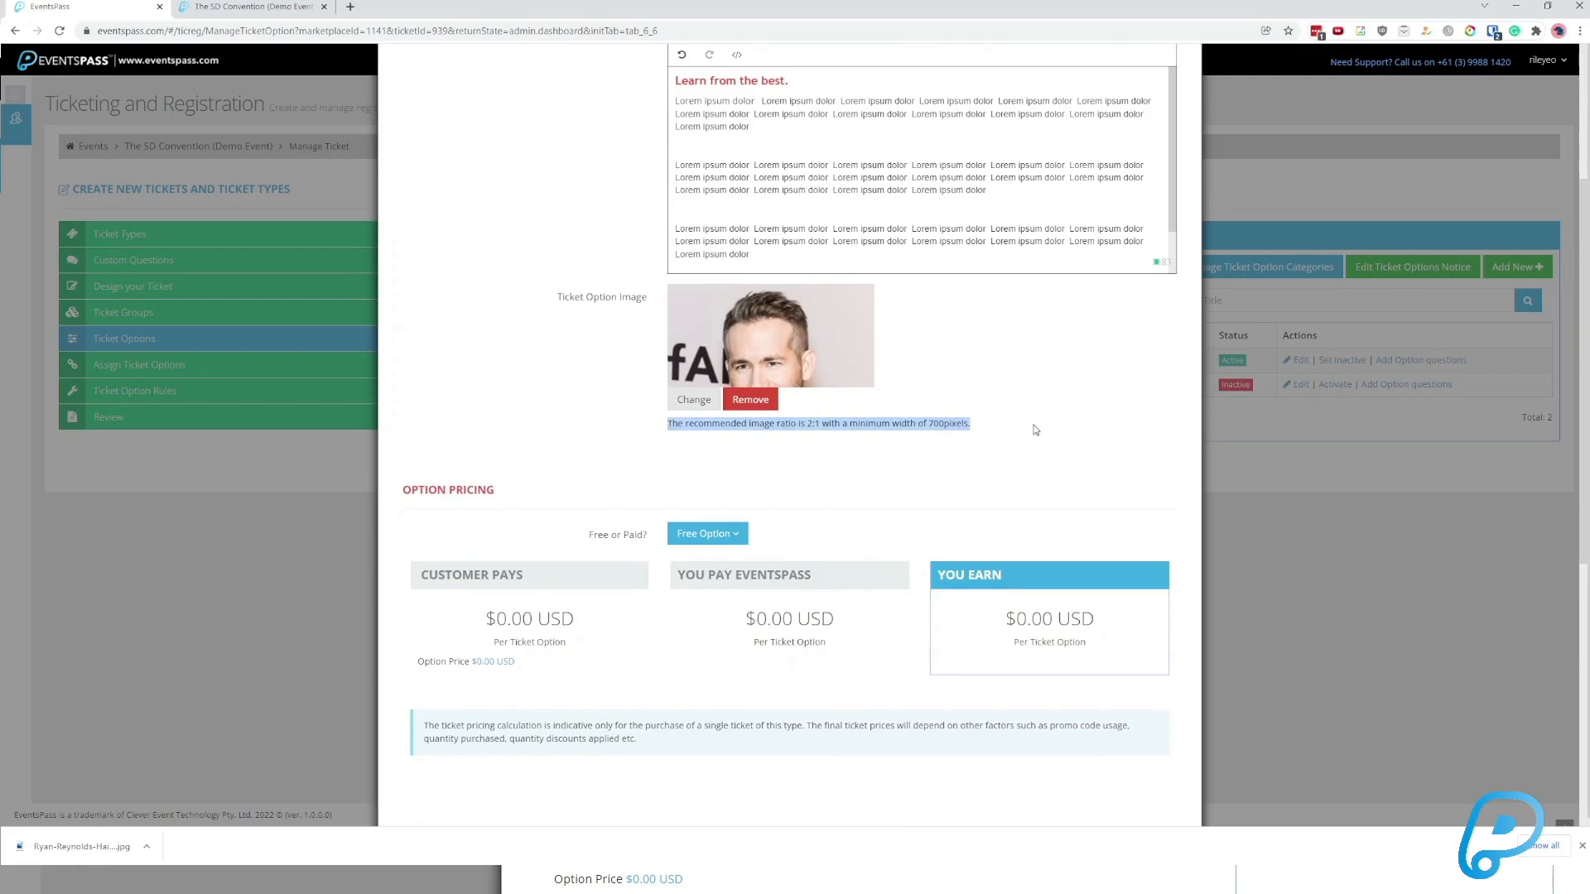
pyautogui.click(1034, 429)
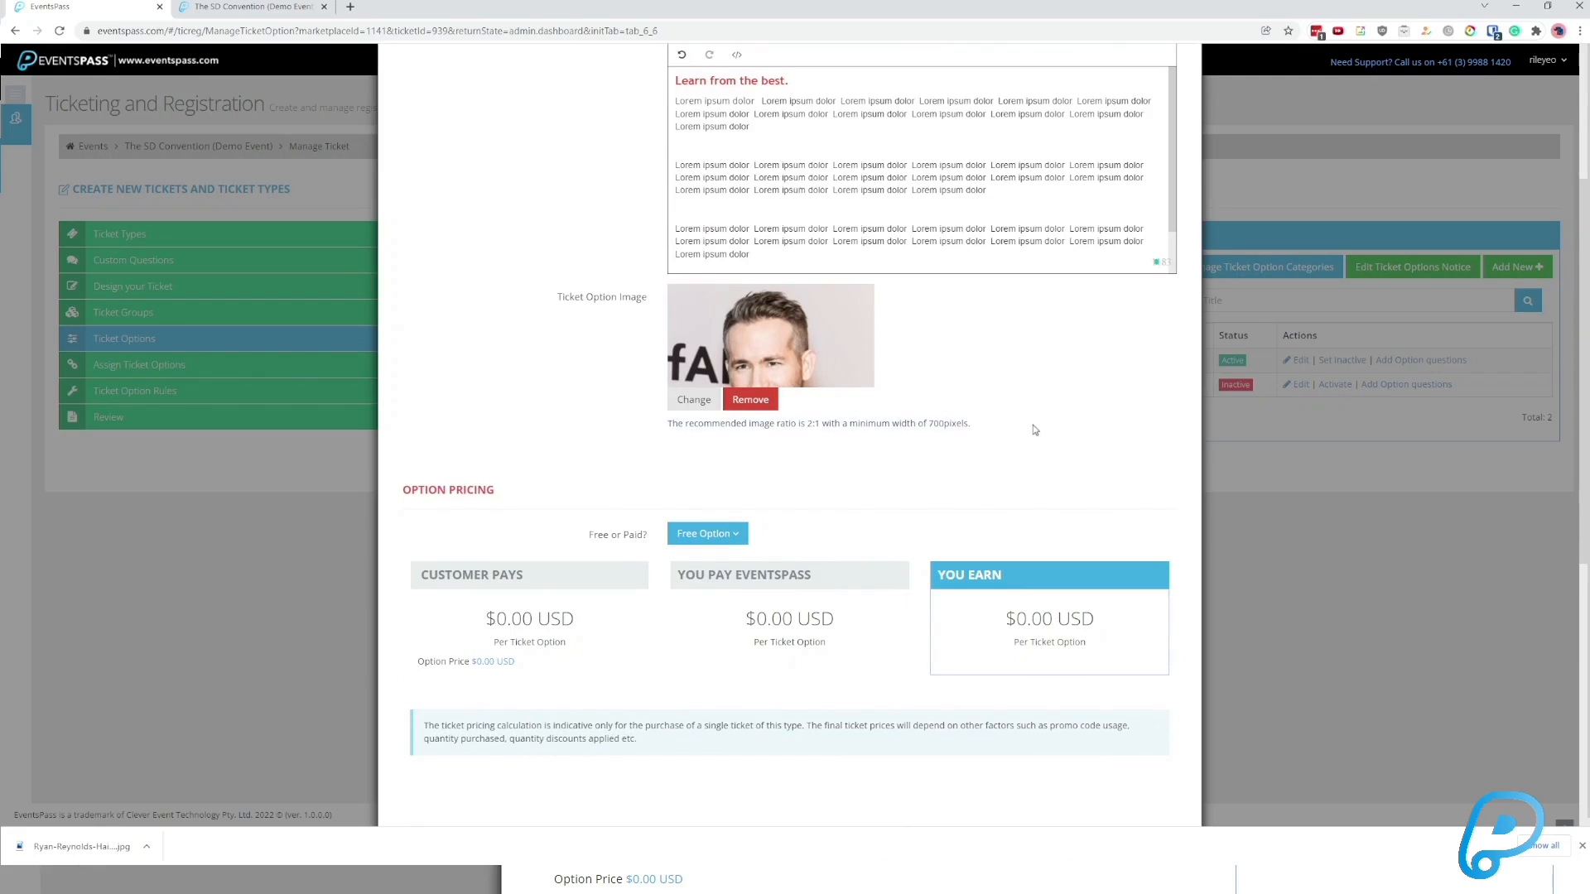
pyautogui.click(248, 7)
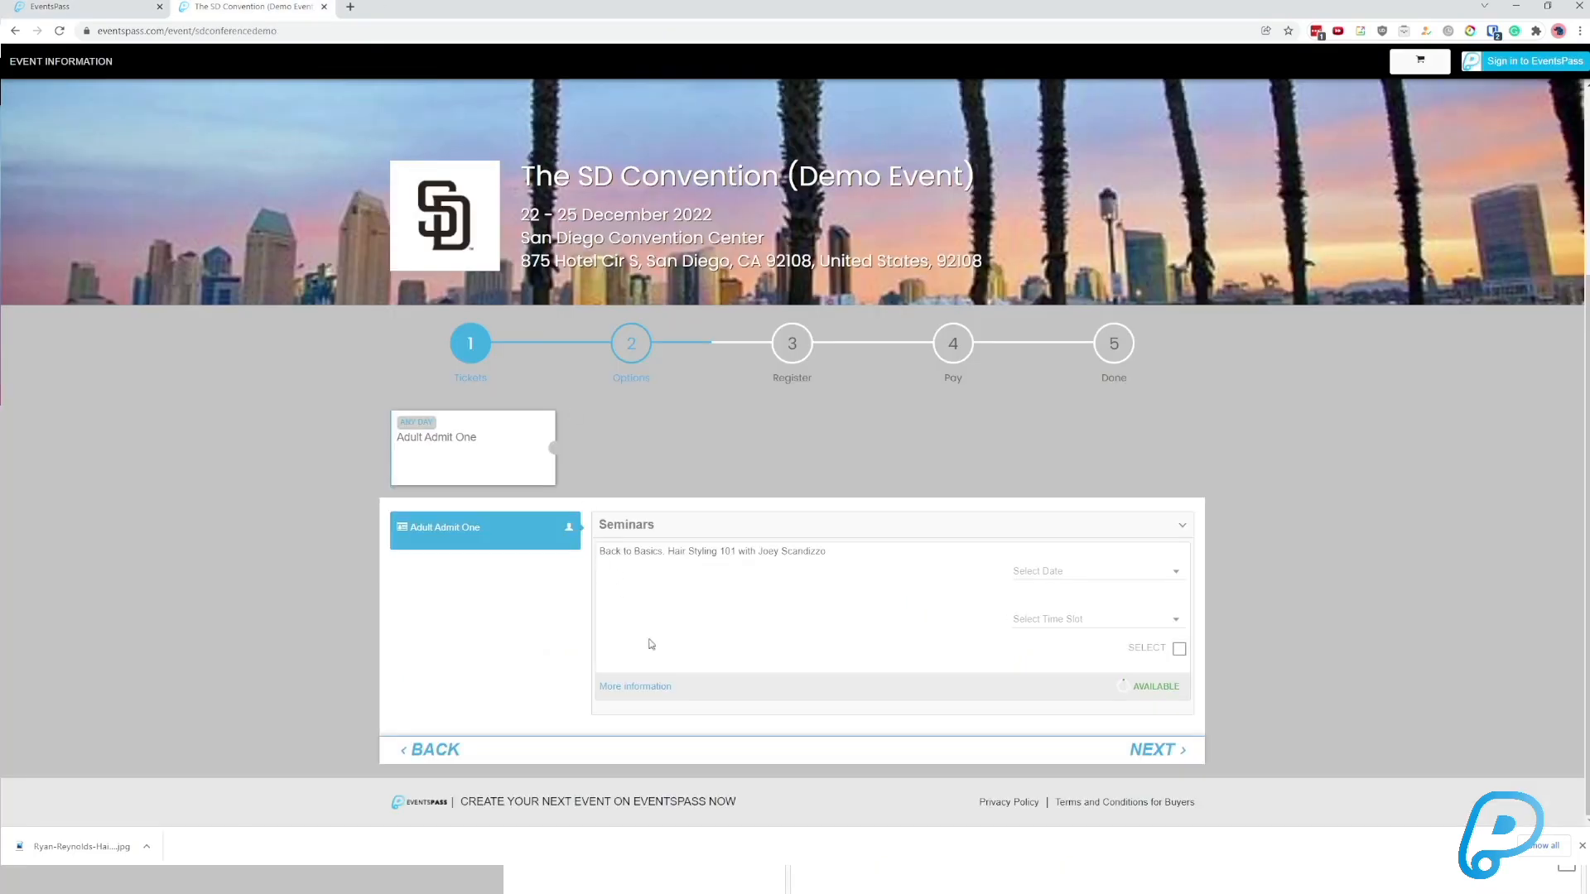
pyautogui.click(652, 687)
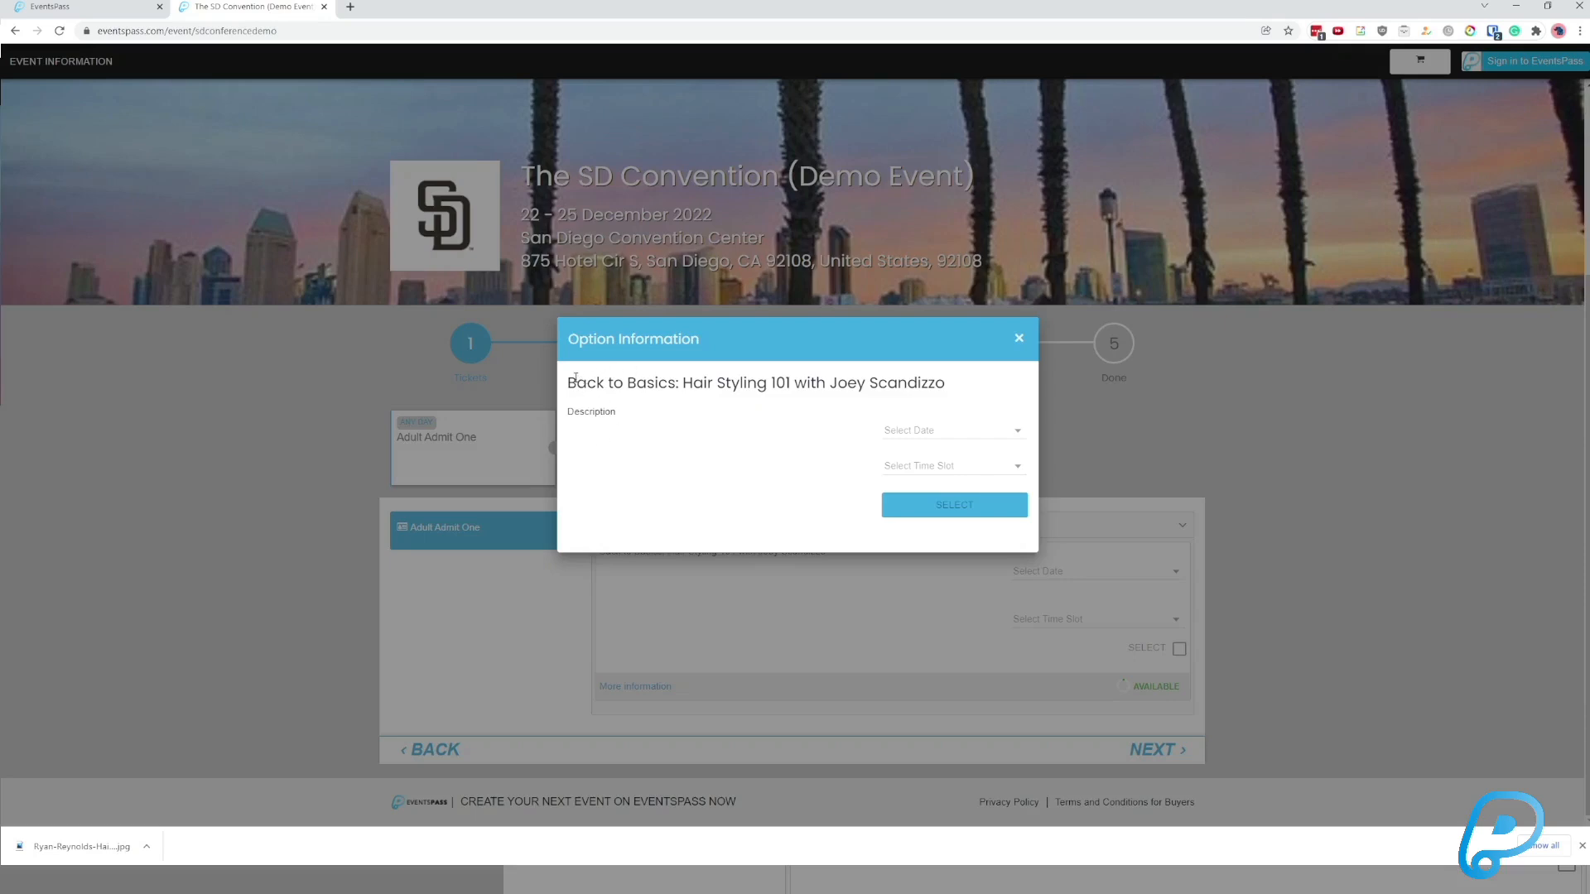
pyautogui.moveTo(576, 378); pyautogui.dragTo(830, 597)
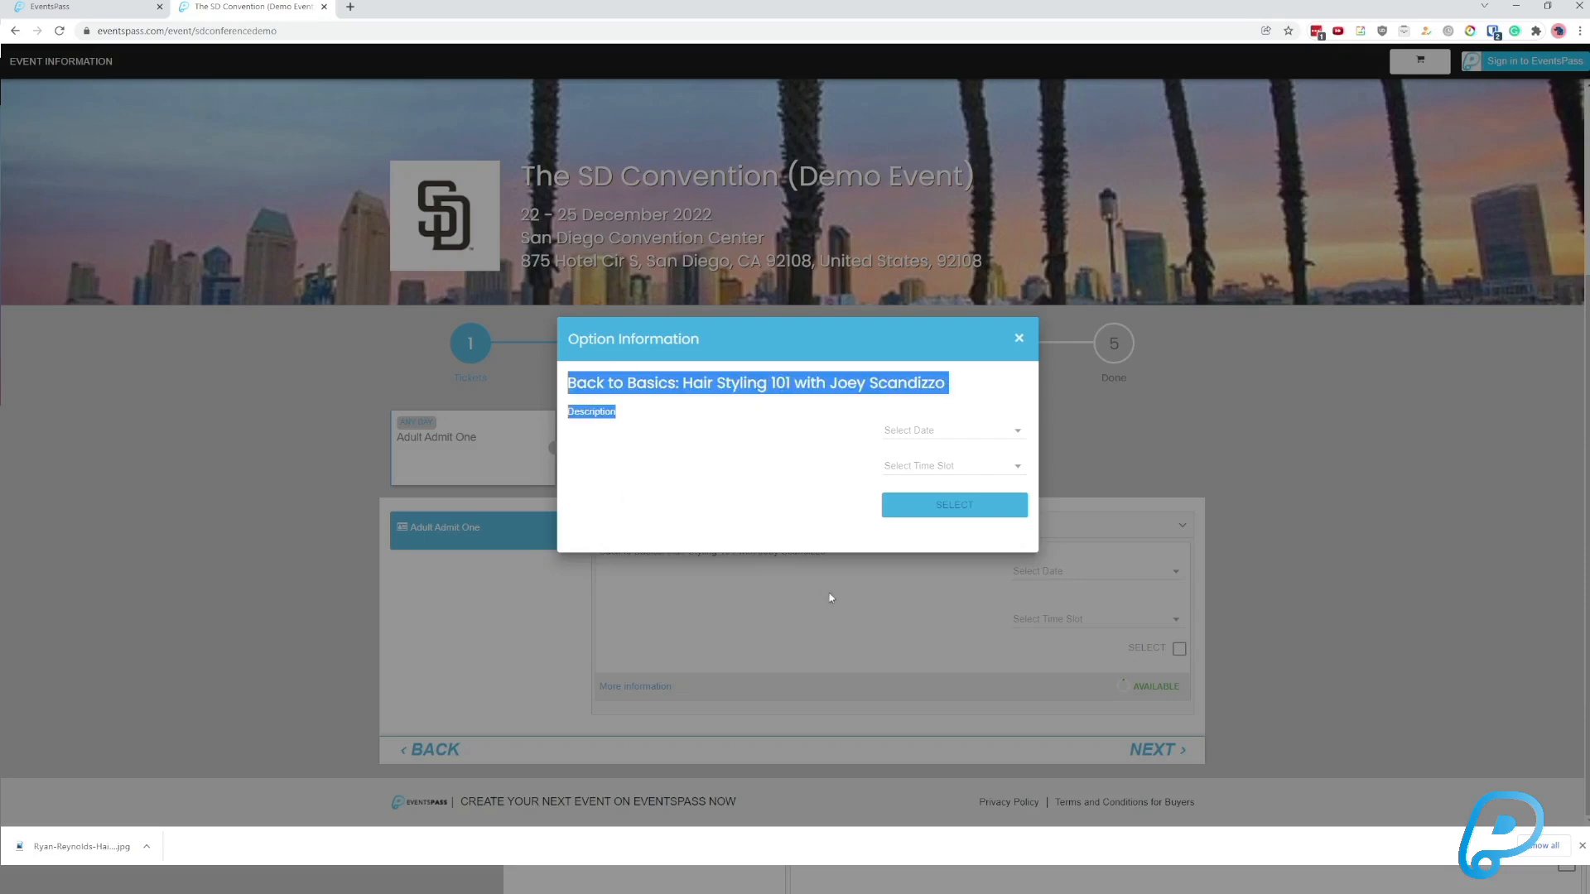
pyautogui.click(1047, 379)
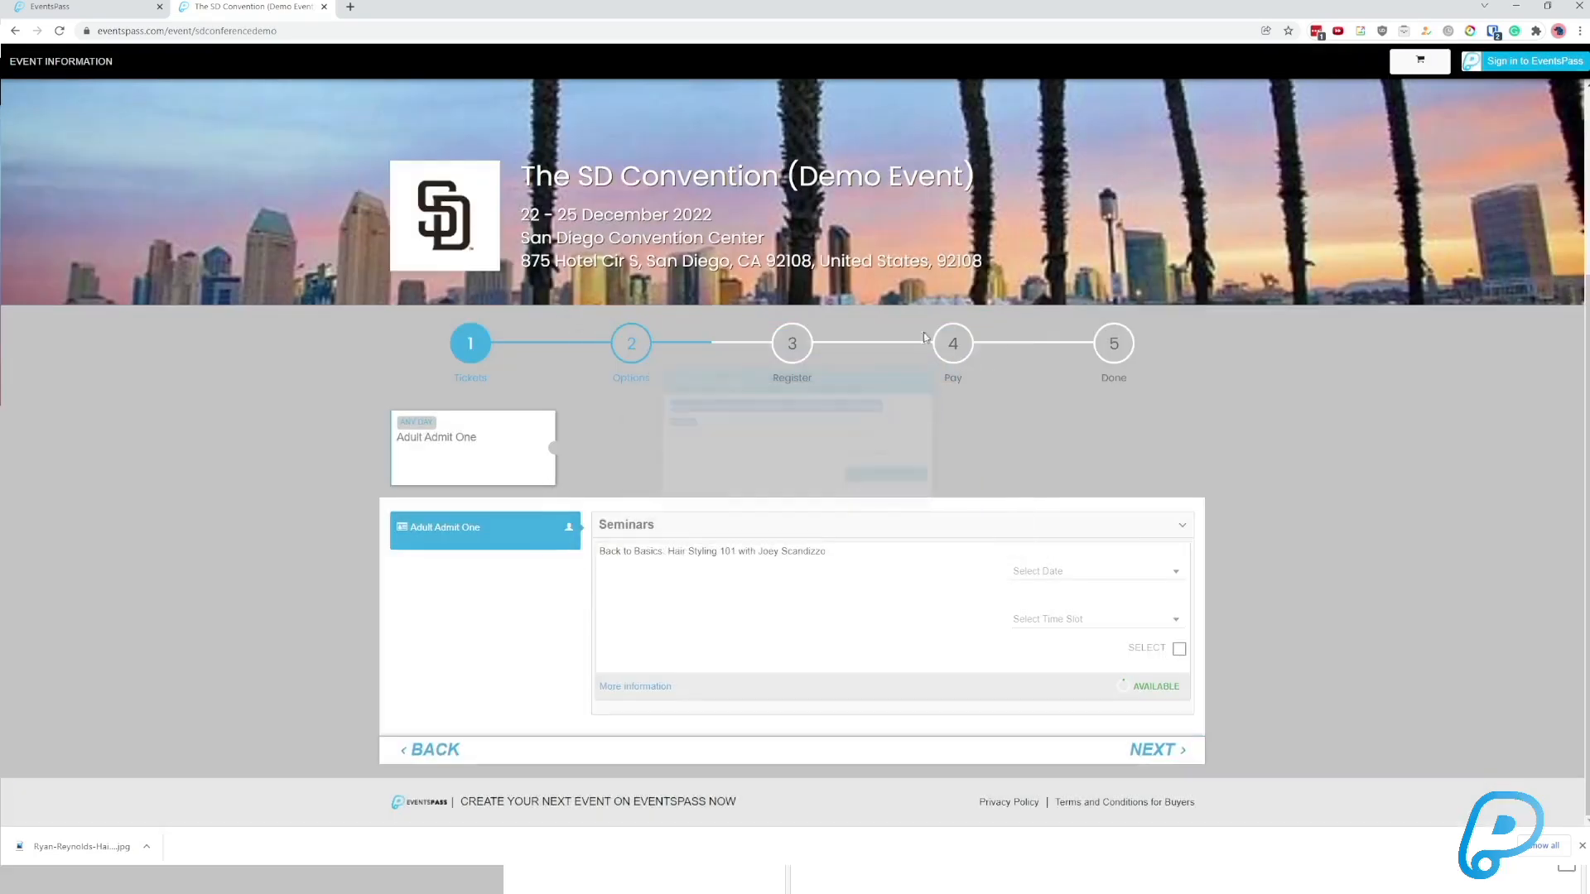
pyautogui.click(654, 688)
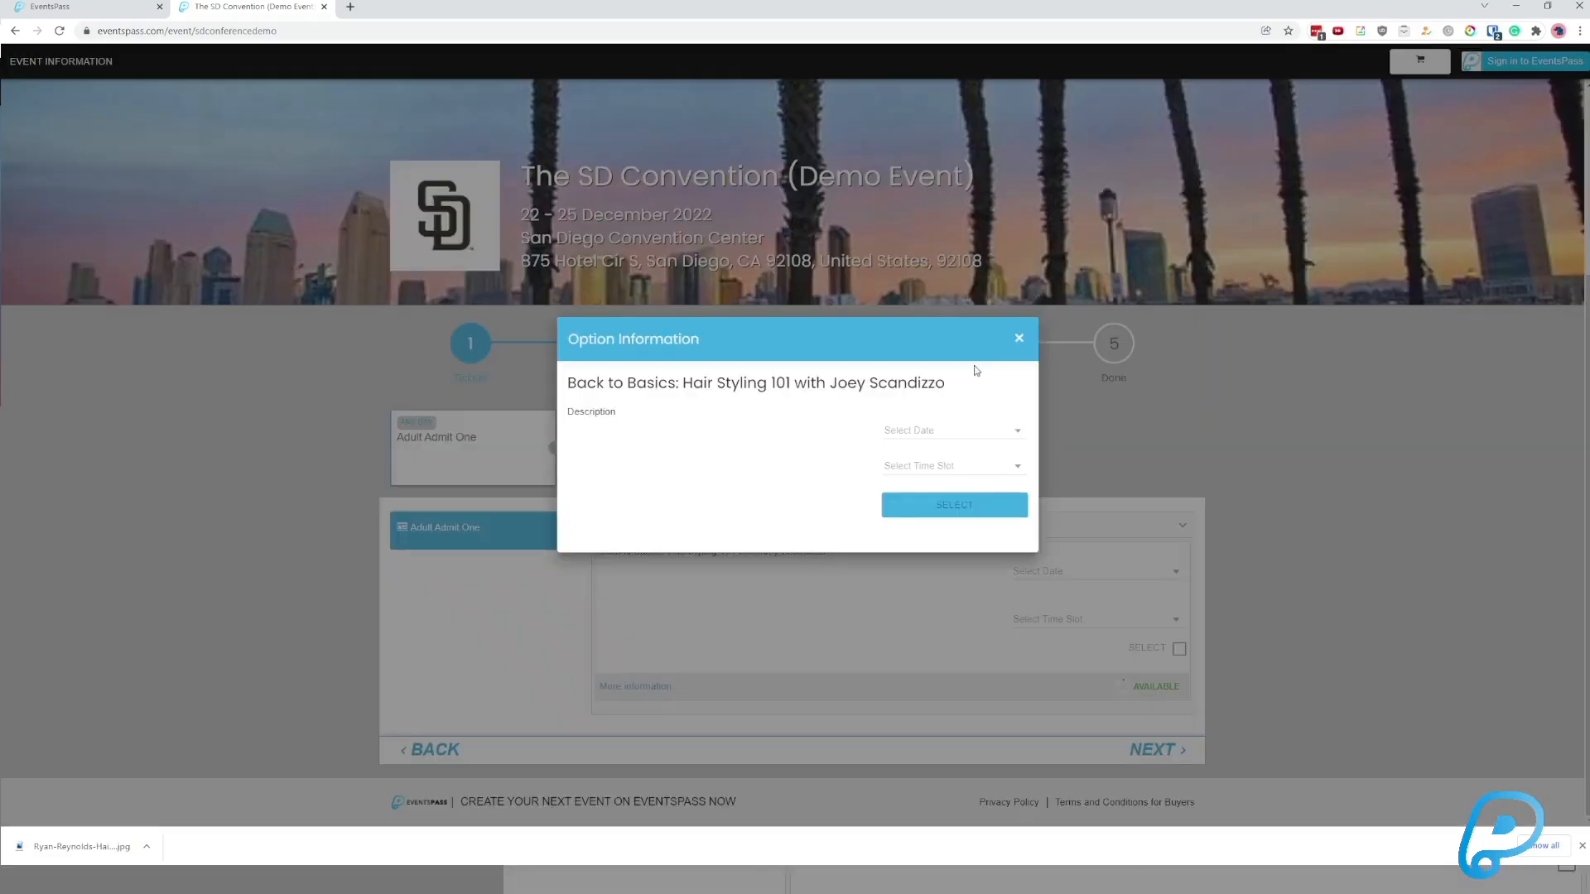
pyautogui.click(89, 12)
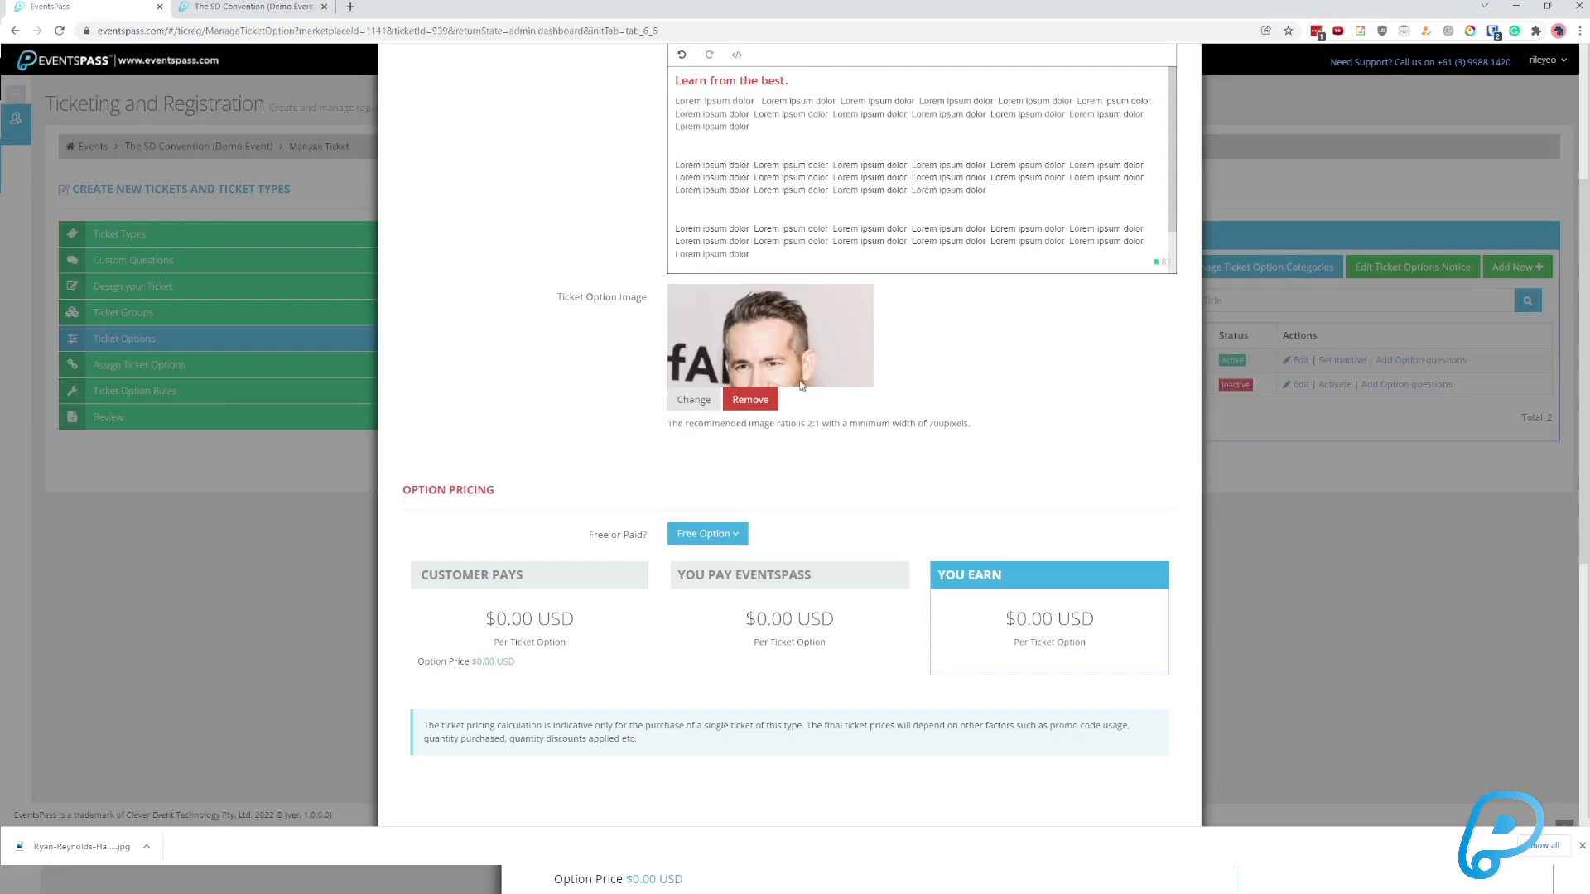
# Make the ticket option a Paid Option priced at 50 USD.
pyautogui.scroll(-4, 919, 408)
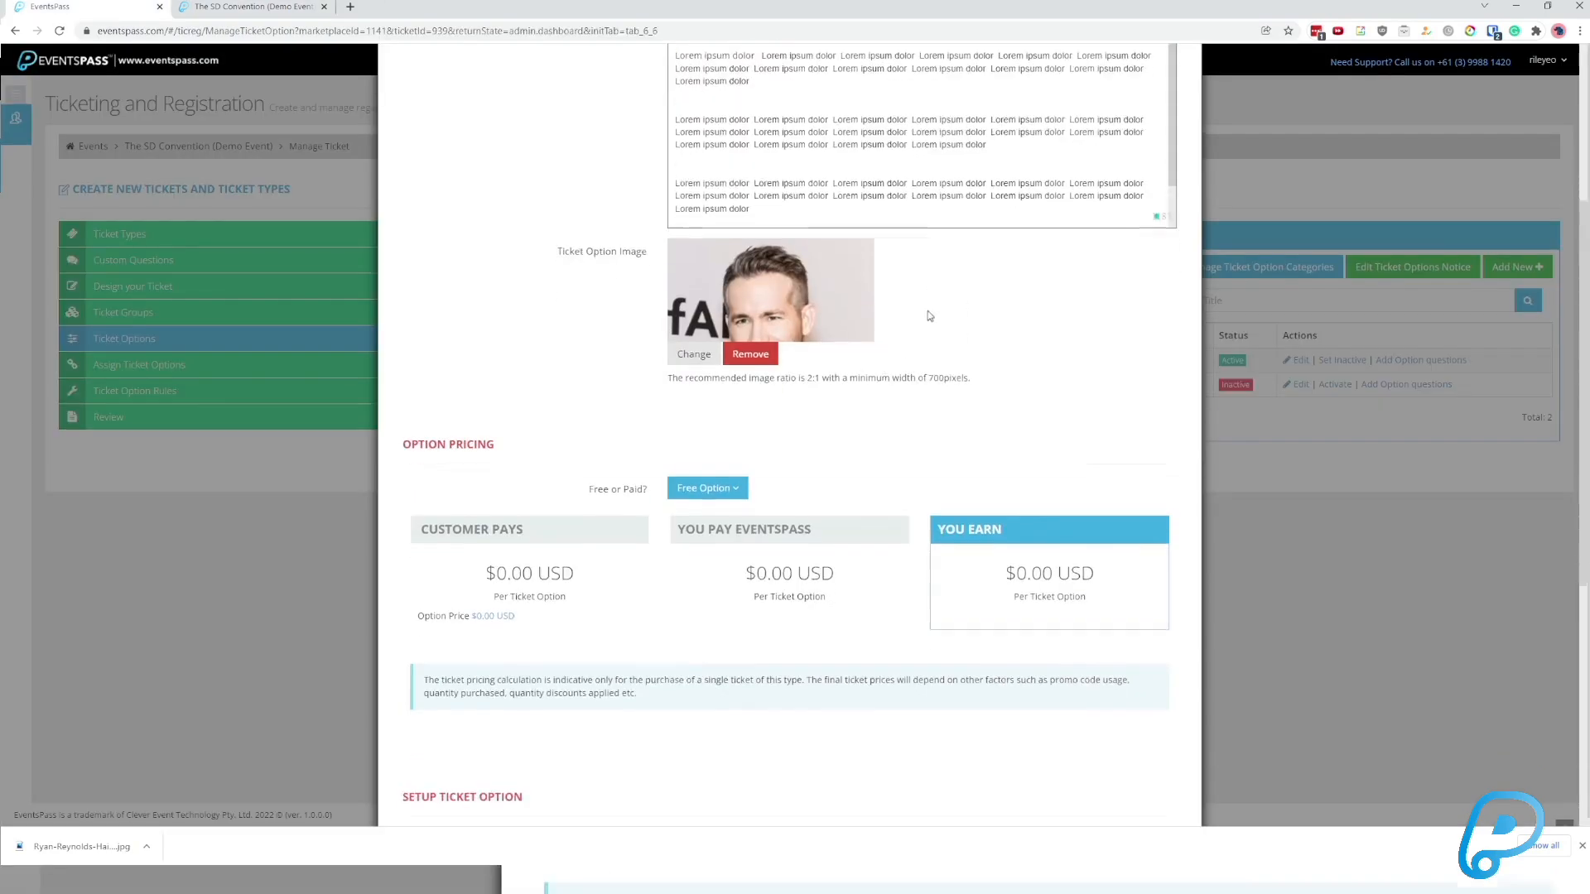
pyautogui.scroll(1, 698, 197)
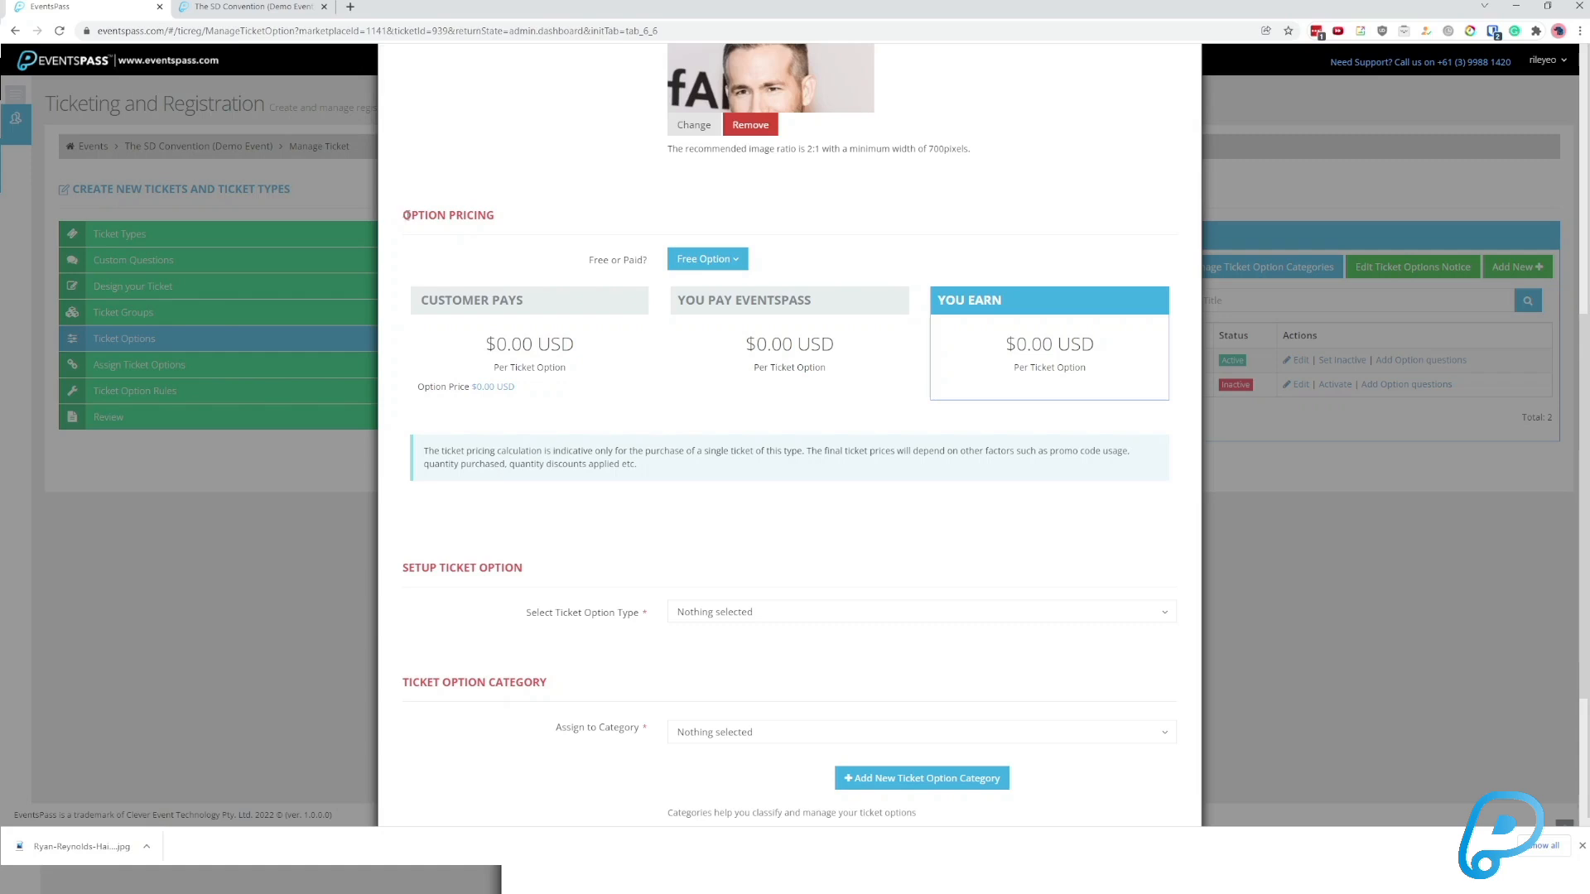
pyautogui.click(724, 260)
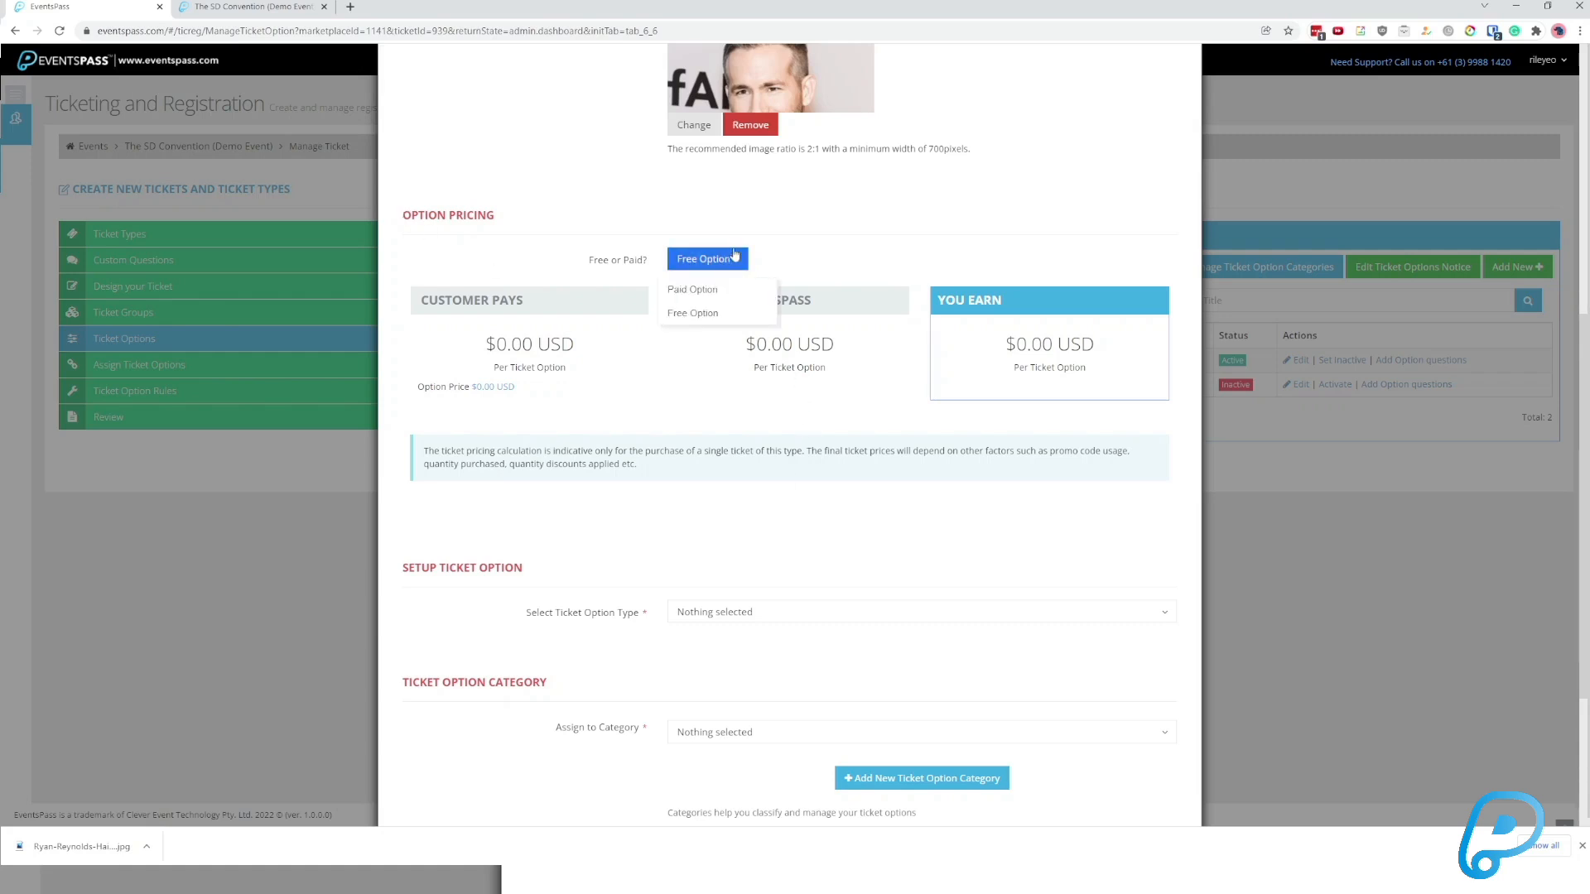
pyautogui.click(710, 290)
pyautogui.doubleClick(679, 293)
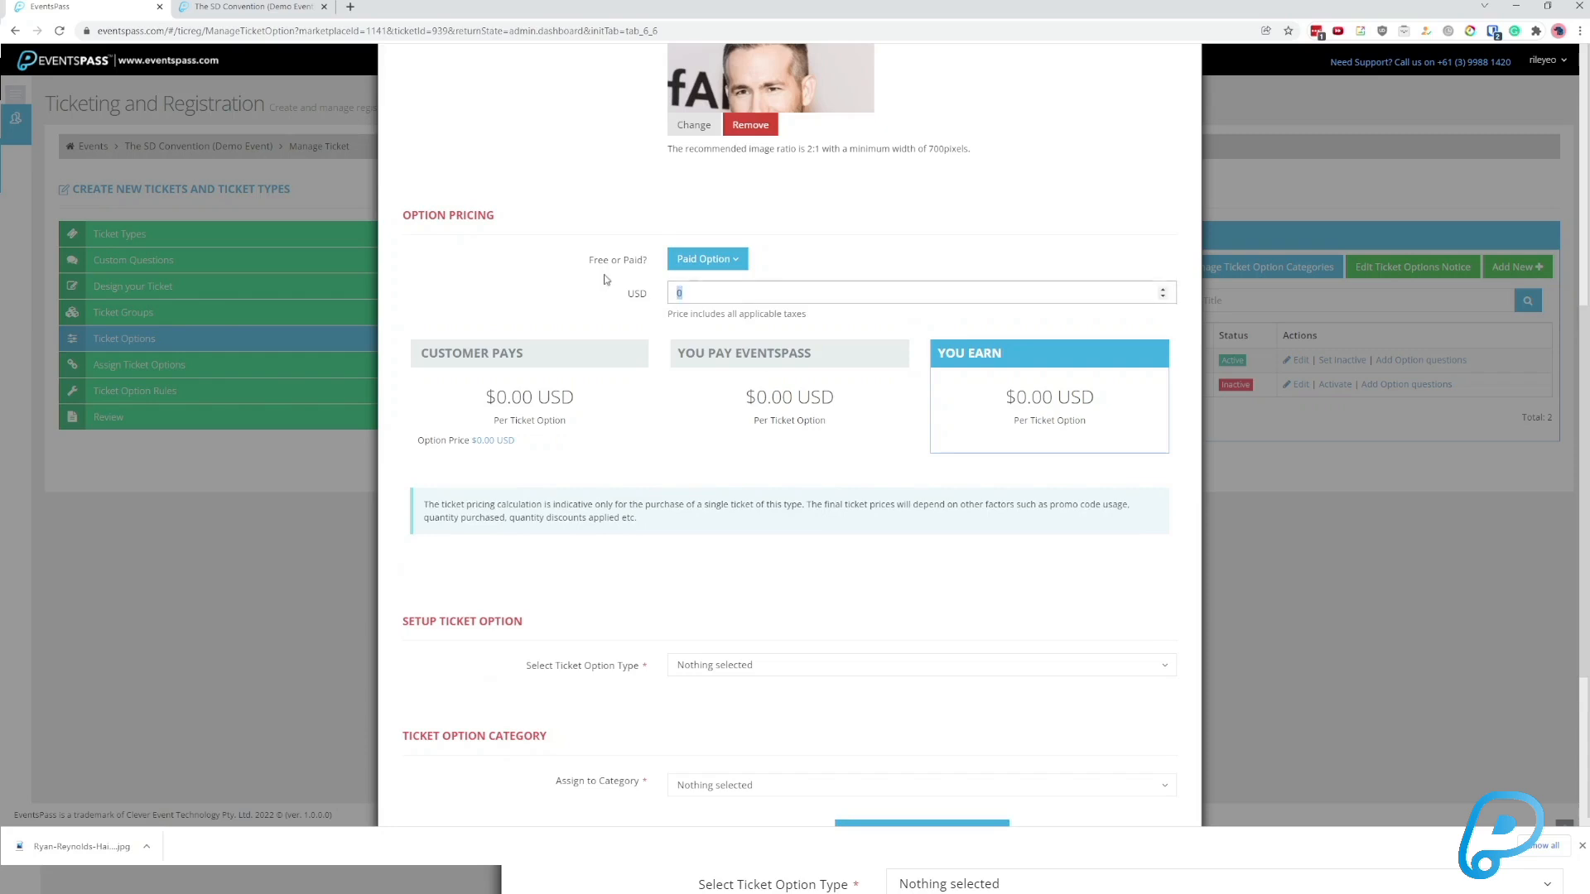
pyautogui.write('50')
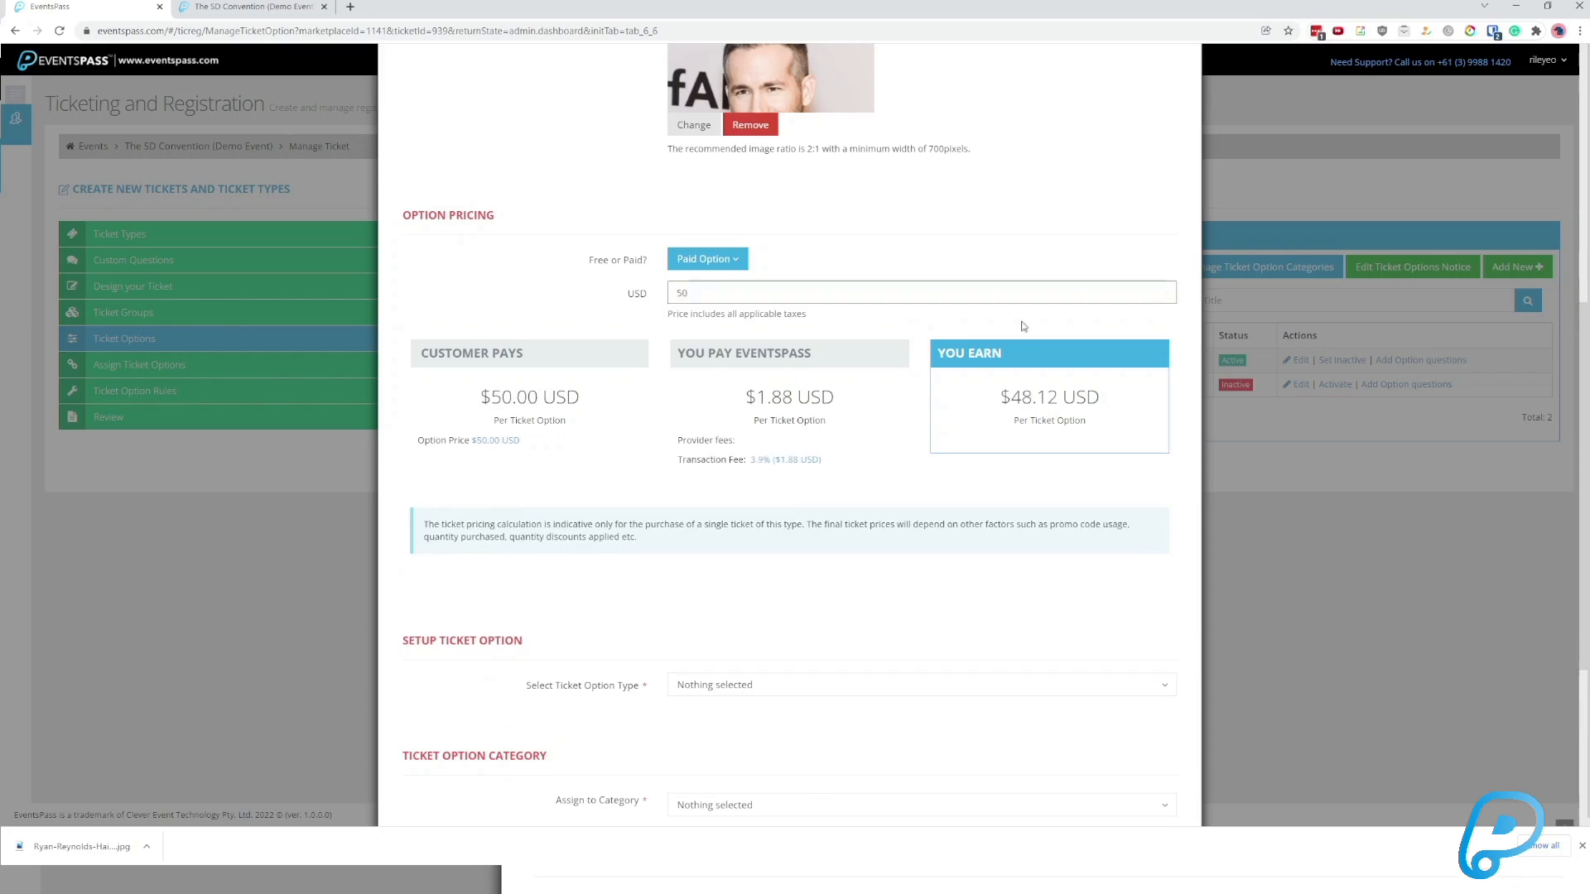
# Examine the available ticket option types in the ticket option setup.
pyautogui.scroll(-4, 751, 519)
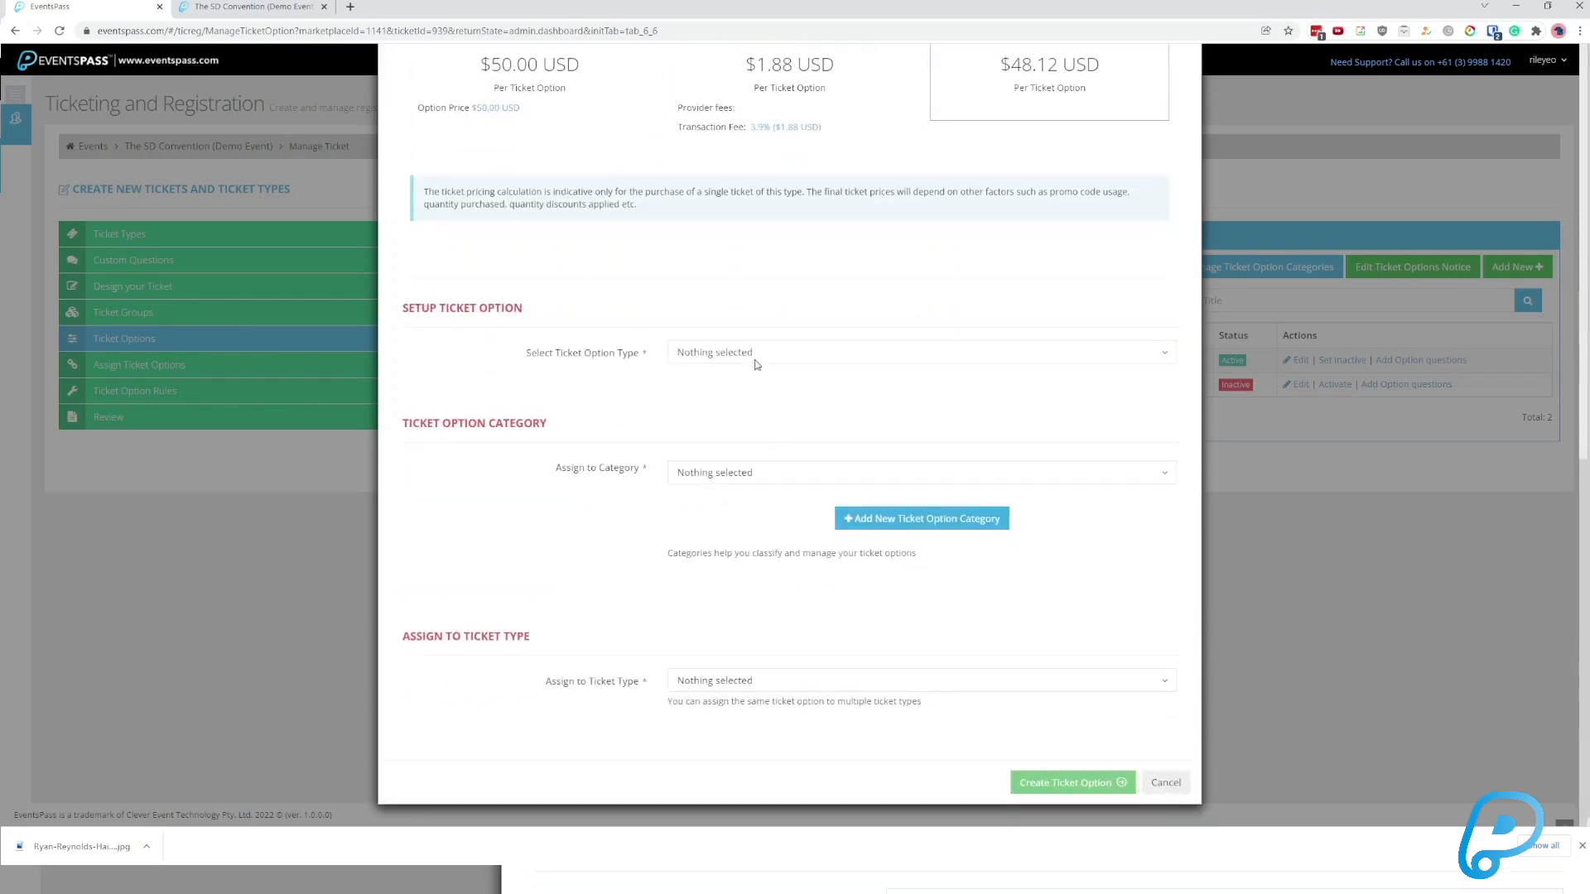
pyautogui.click(730, 370)
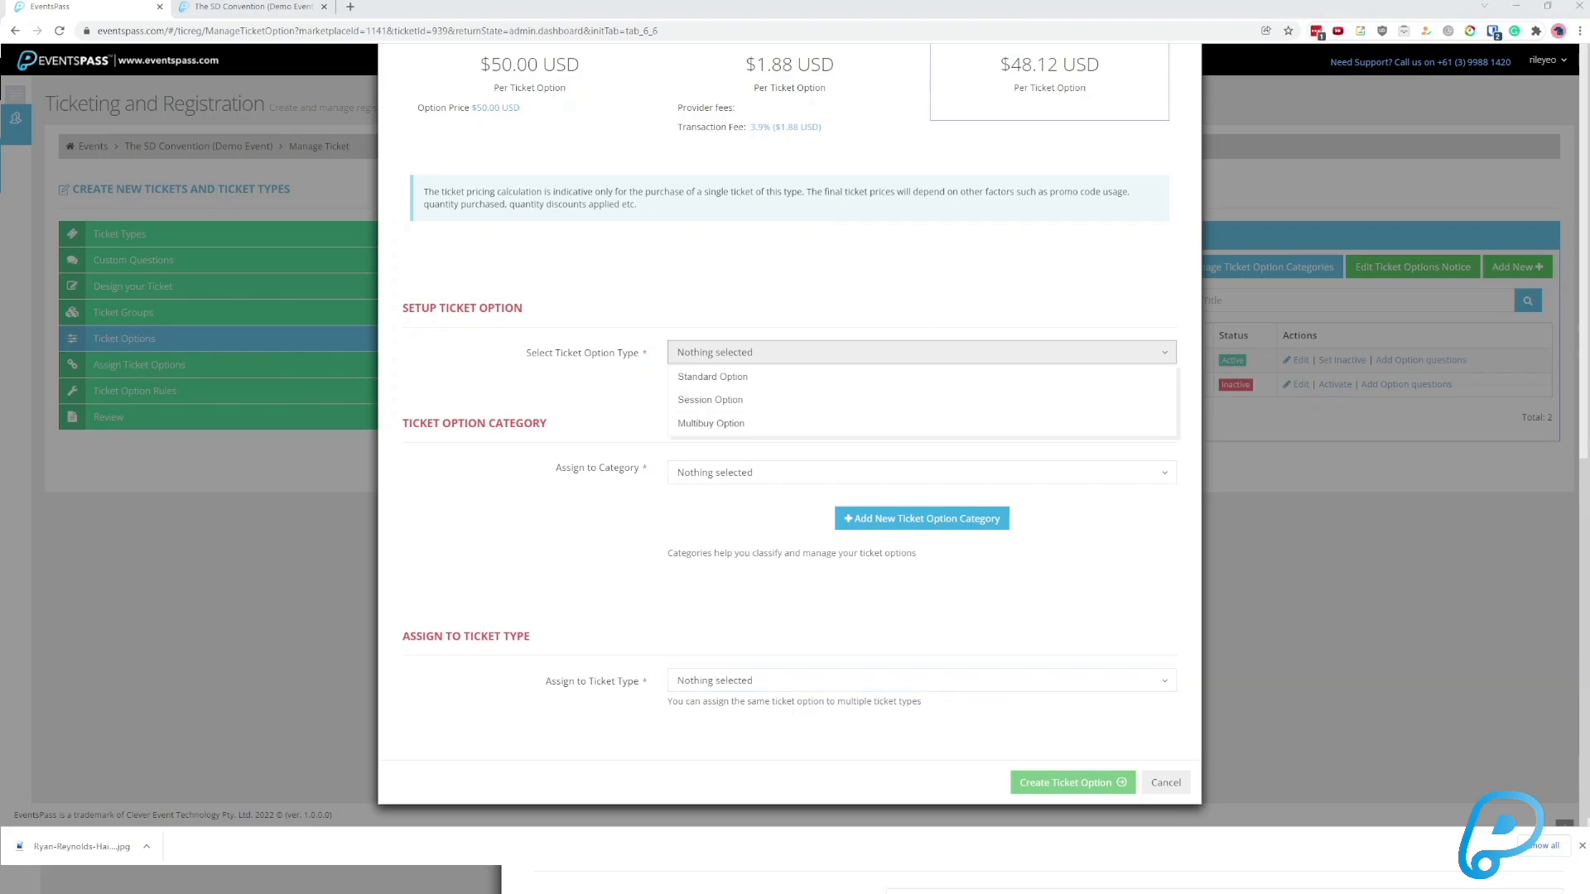
pyautogui.click(694, 356)
# Close the option information on the public event page and examine how the Back to Basics seminar is offered in the Options stage.
pyautogui.click(249, 6)
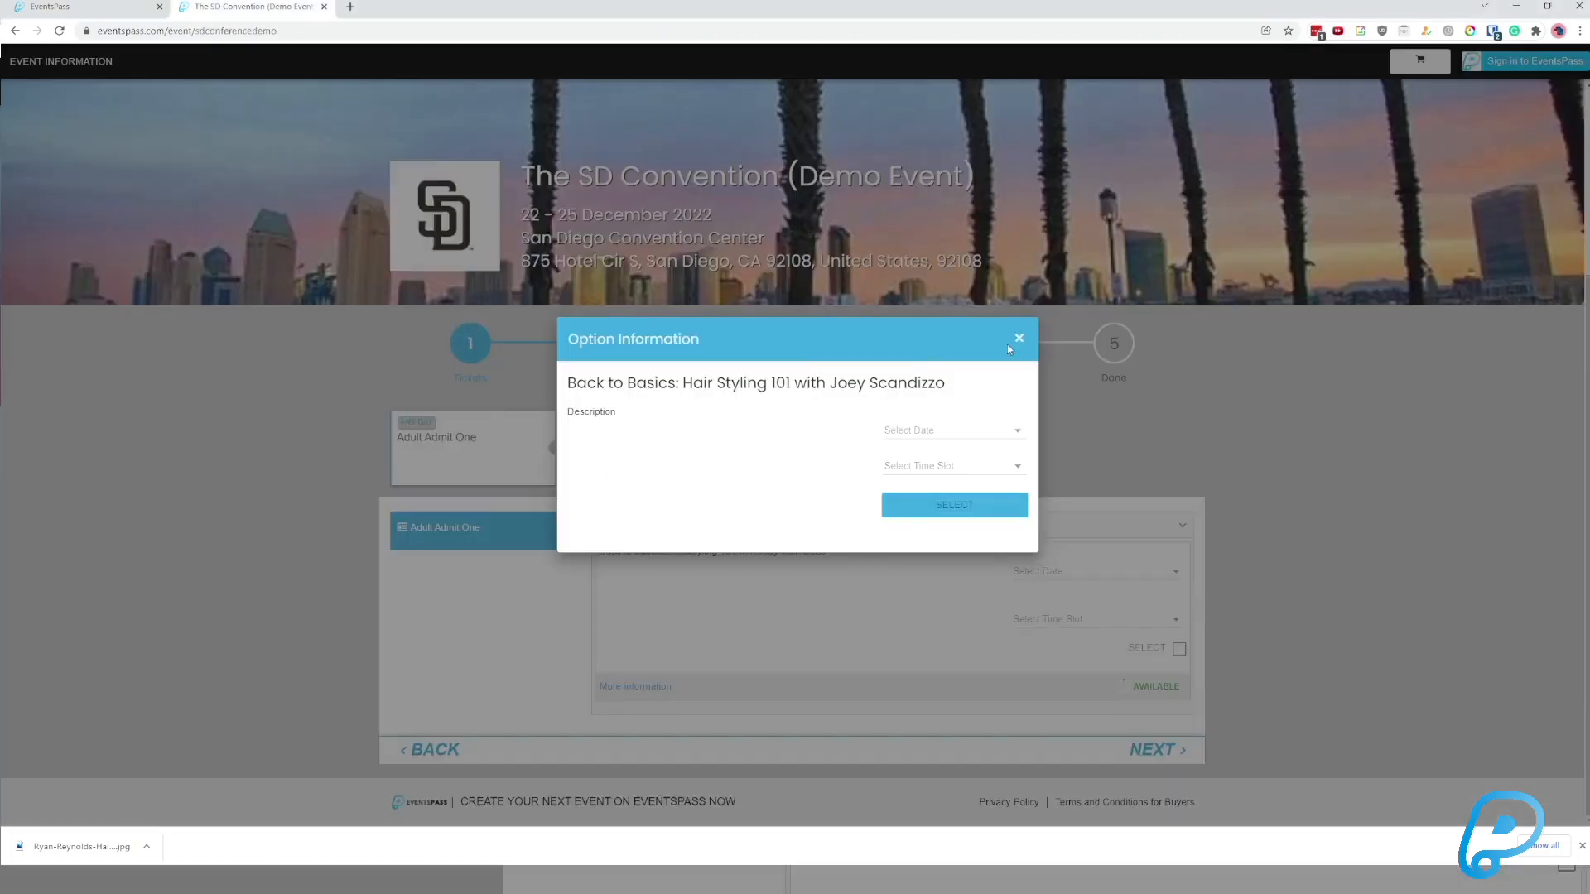
pyautogui.click(1018, 339)
pyautogui.moveTo(400, 324); pyautogui.dragTo(1222, 477)
pyautogui.click(1156, 455)
pyautogui.moveTo(613, 326); pyautogui.dragTo(729, 409)
pyautogui.moveTo(599, 552); pyautogui.dragTo(882, 571)
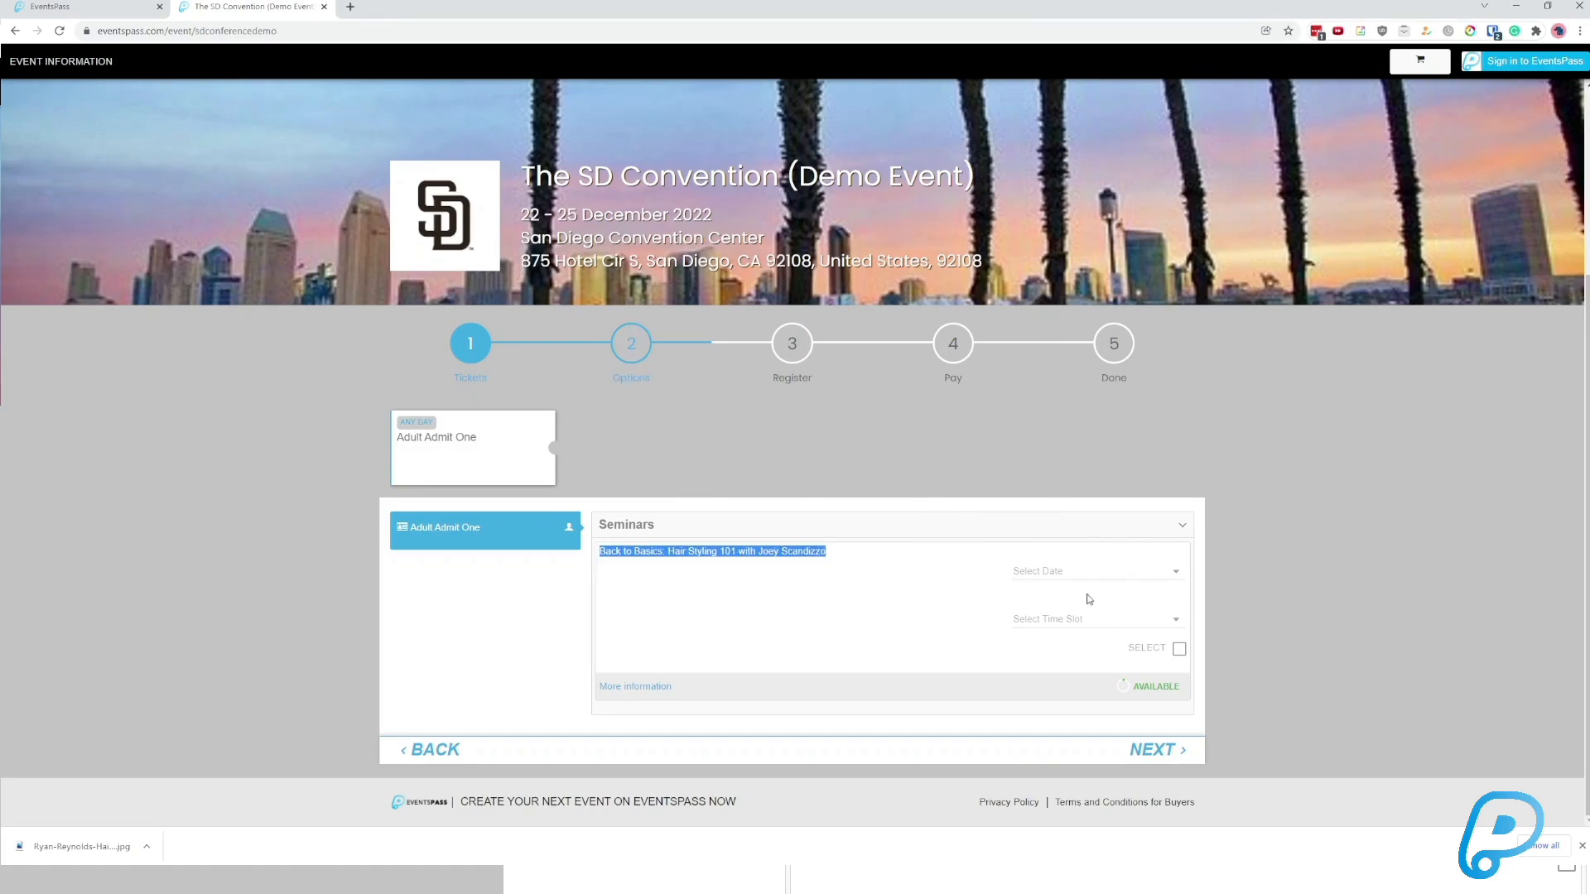
# Set the ticket option type to Session Option and assign the session Expert Workshop: Hair Styling with Ryan Reynolds.
pyautogui.click(120, 17)
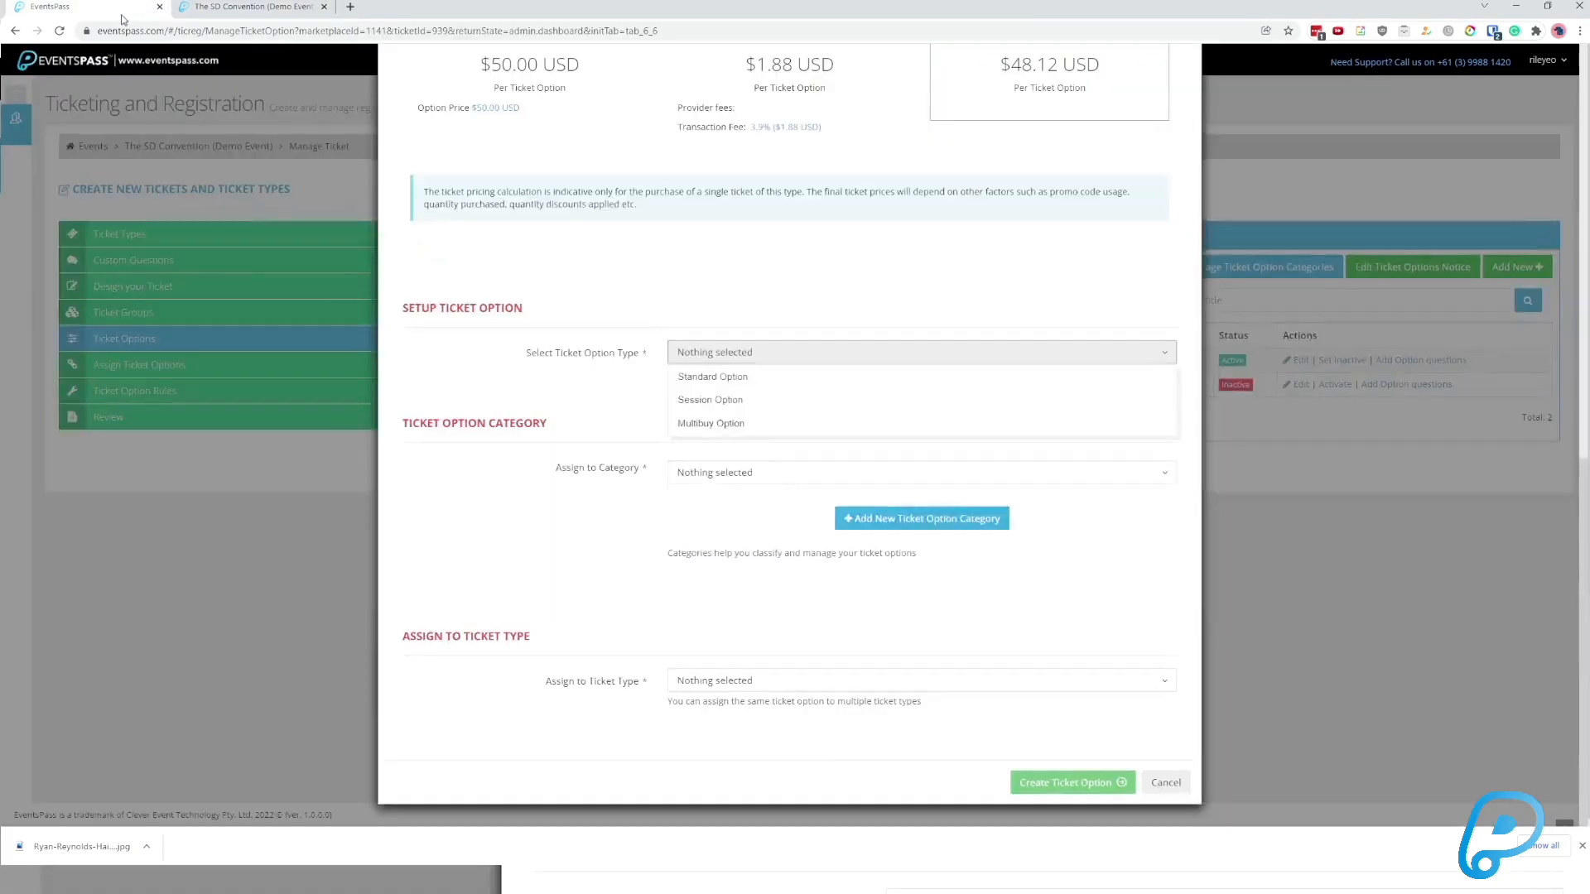
pyautogui.click(724, 405)
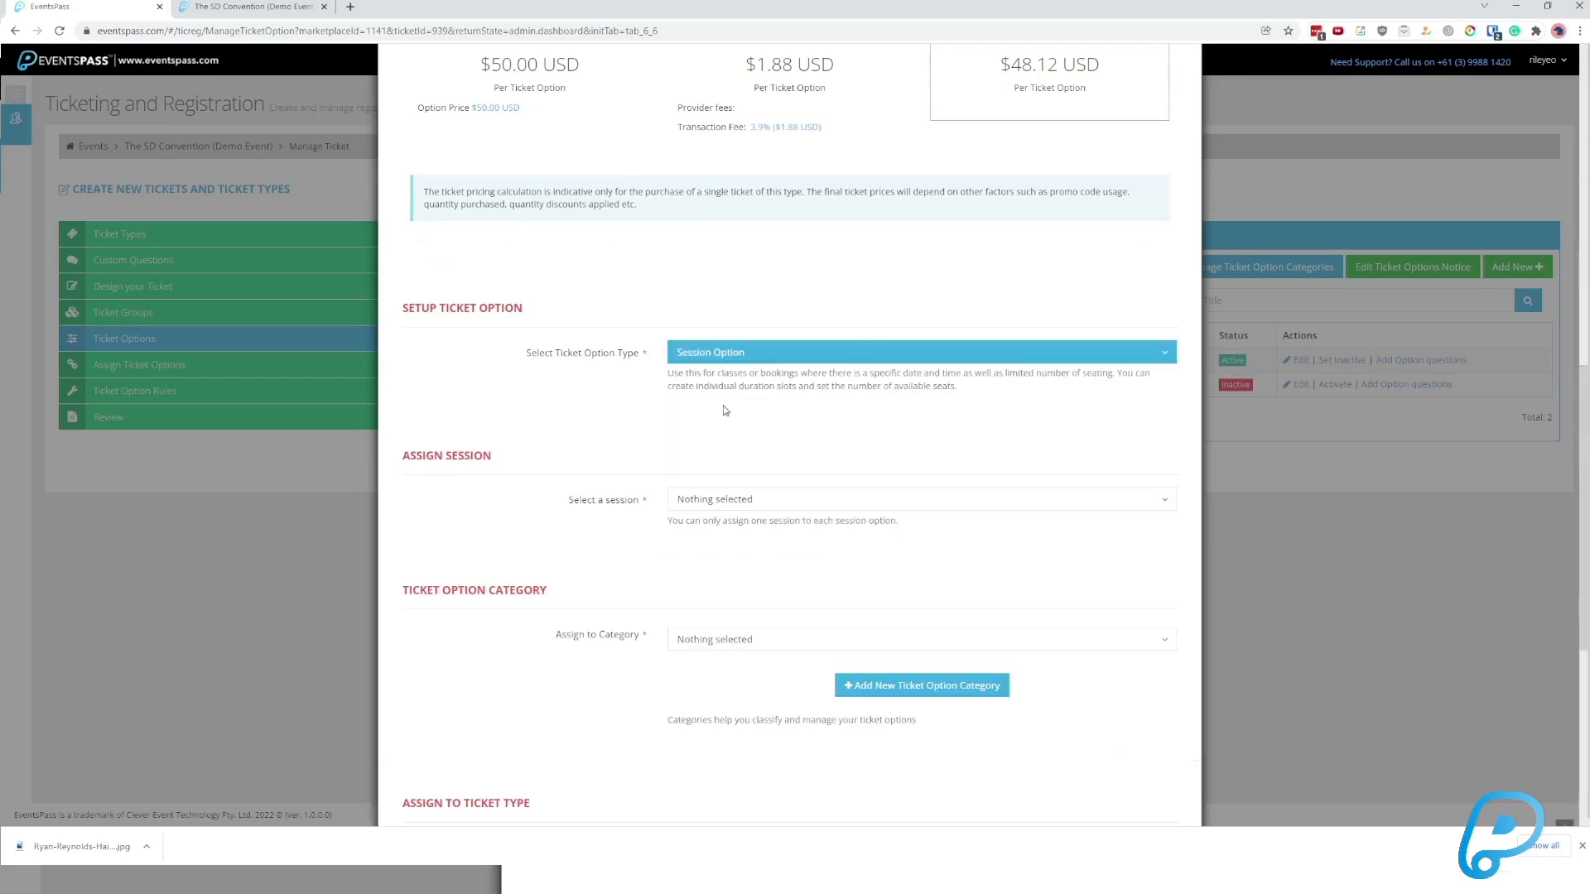
pyautogui.scroll(-2, 708, 347)
pyautogui.click(702, 362)
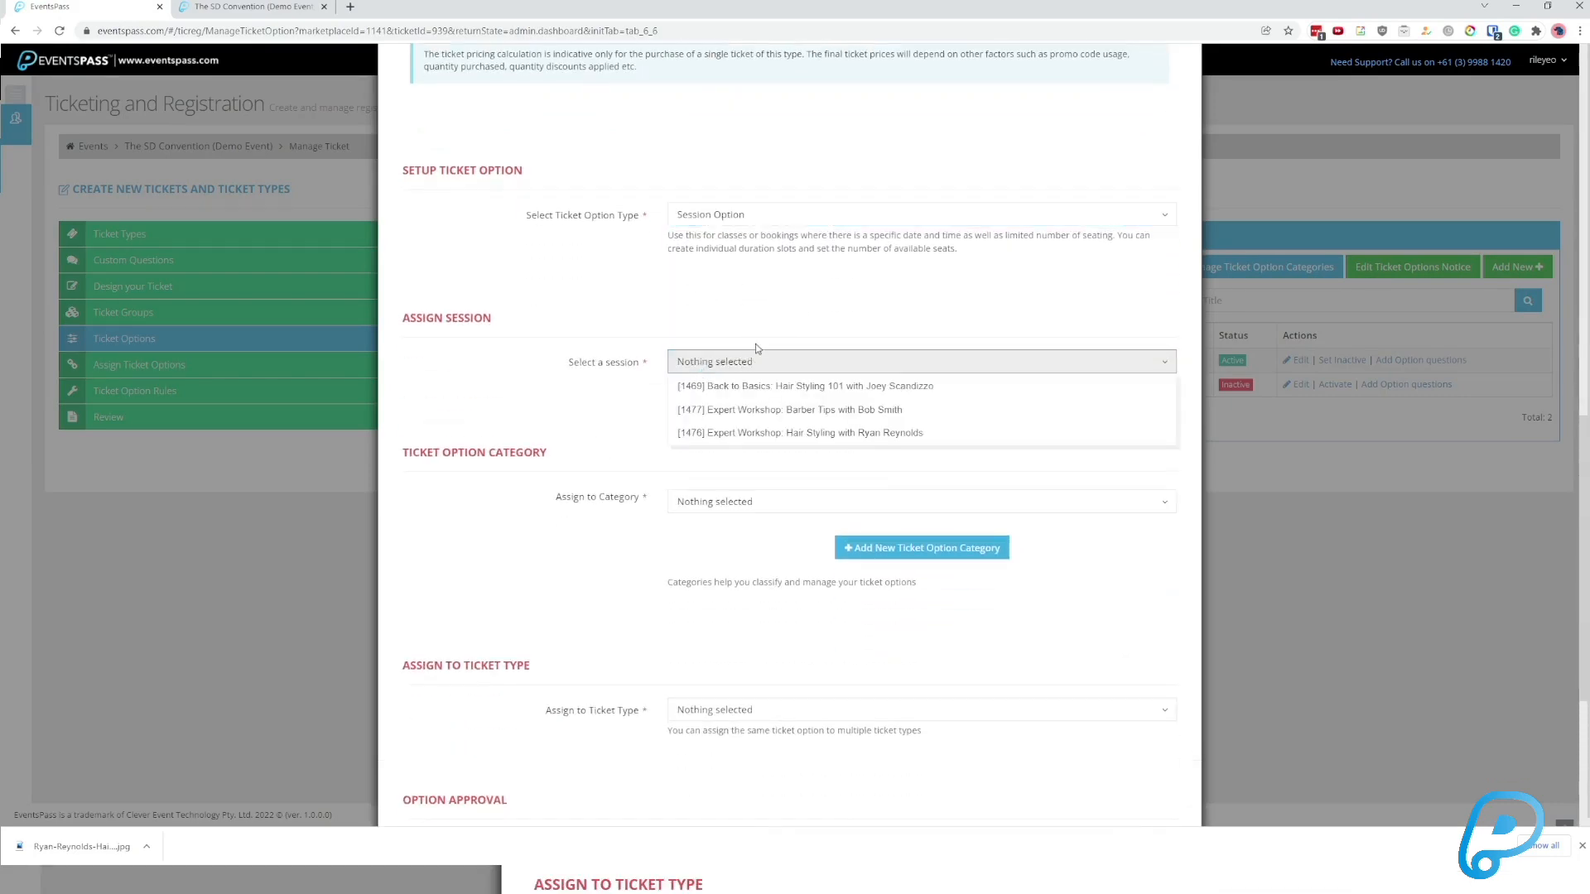
pyautogui.click(889, 433)
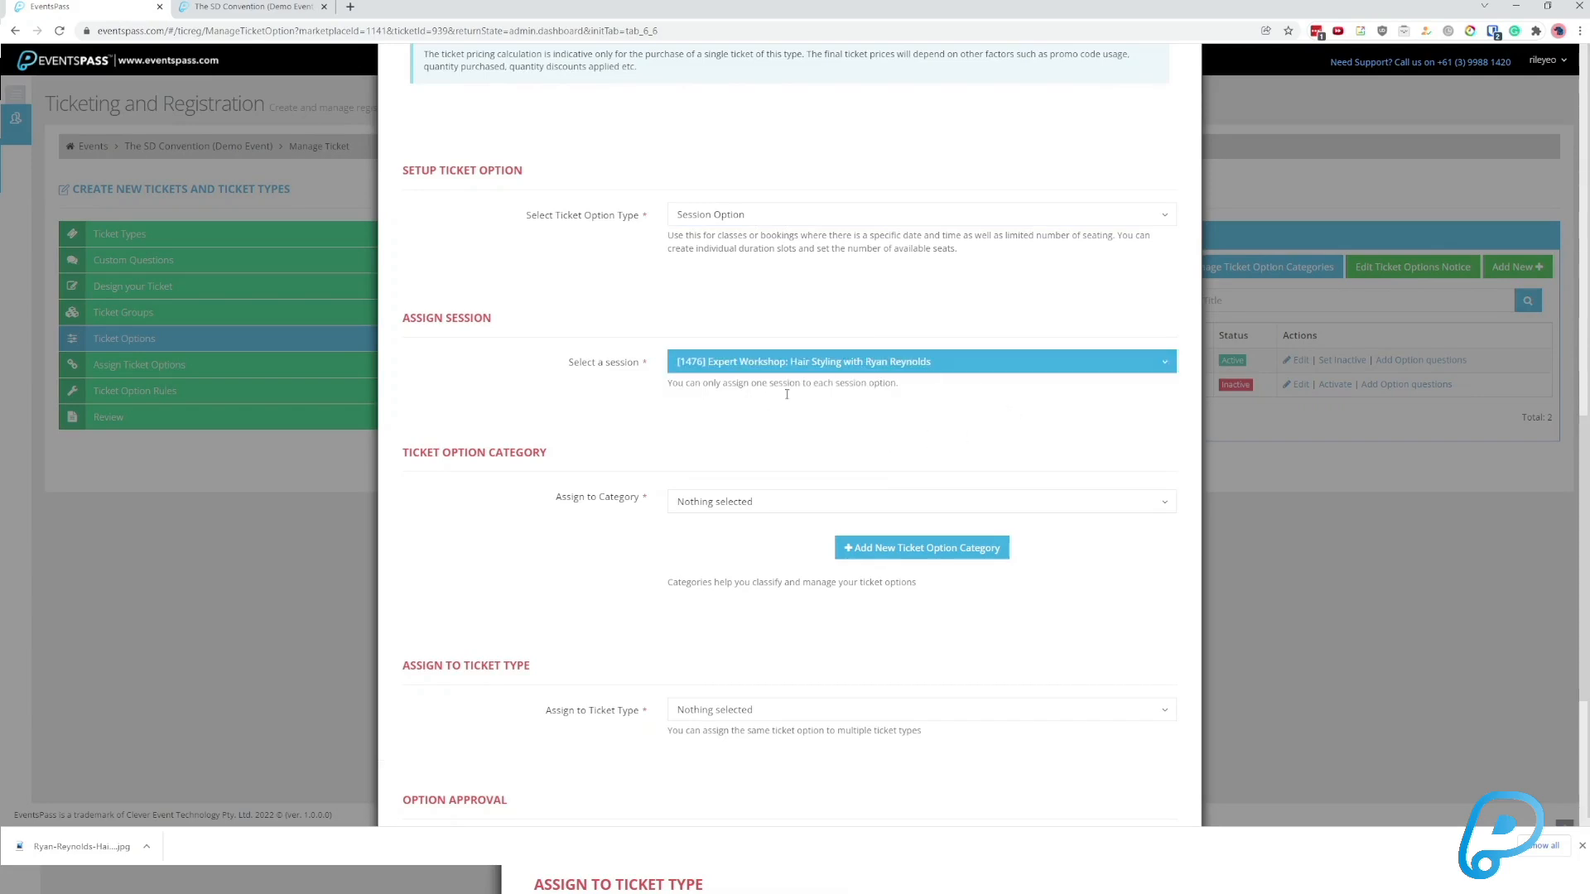
# Examine the categories available for the ticket option and how the Seminars category groups options on the public event page.
pyautogui.scroll(-3, 822, 382)
pyautogui.click(751, 303)
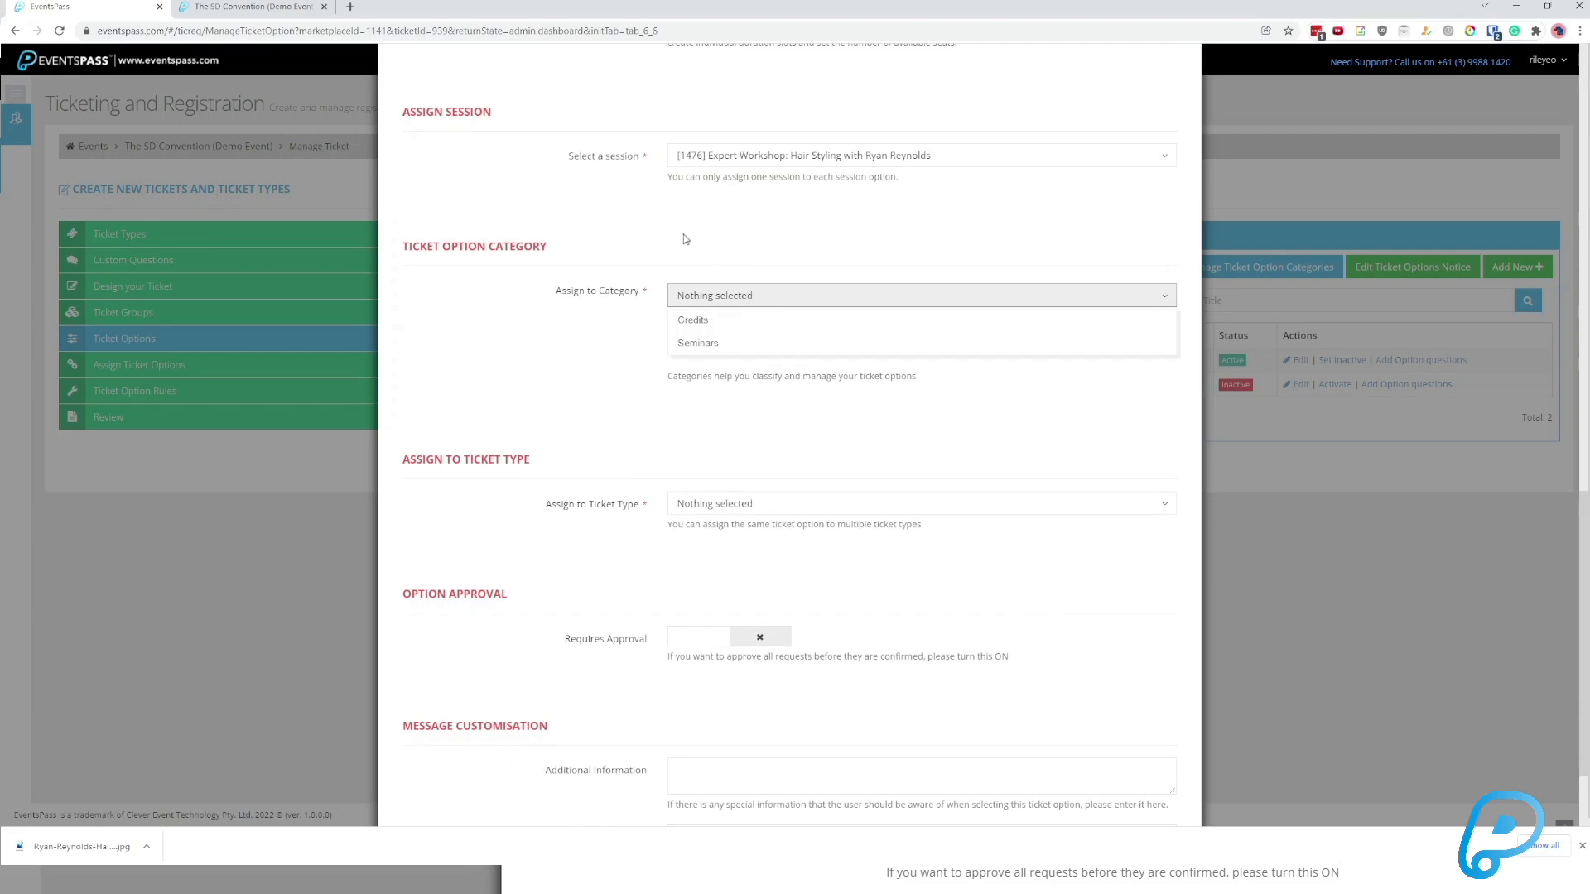
pyautogui.click(298, 8)
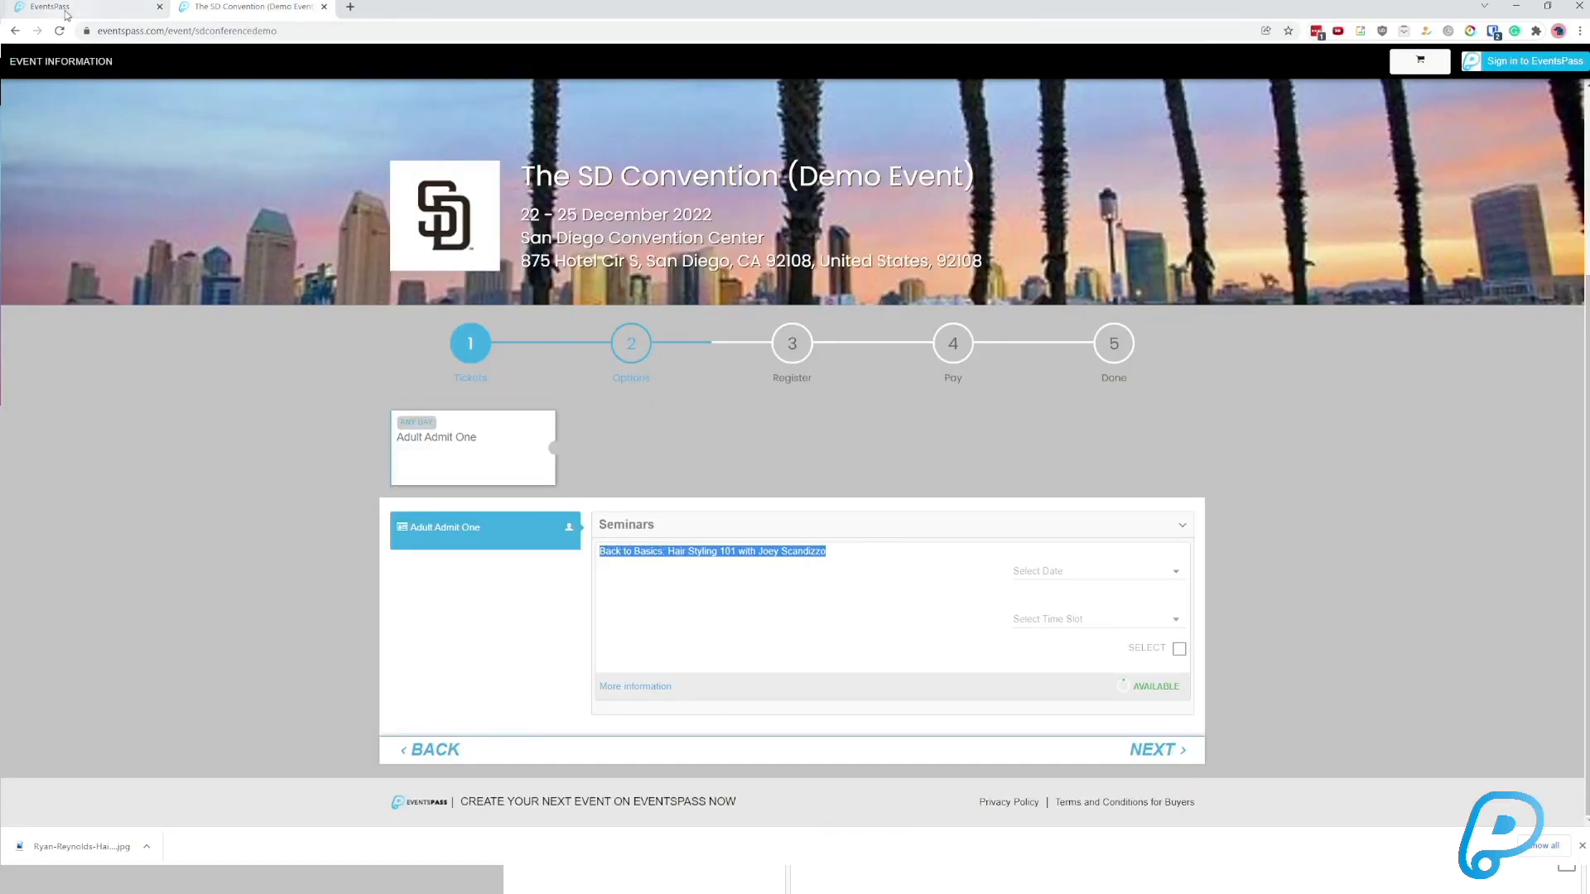
pyautogui.click(83, 7)
pyautogui.click(770, 360)
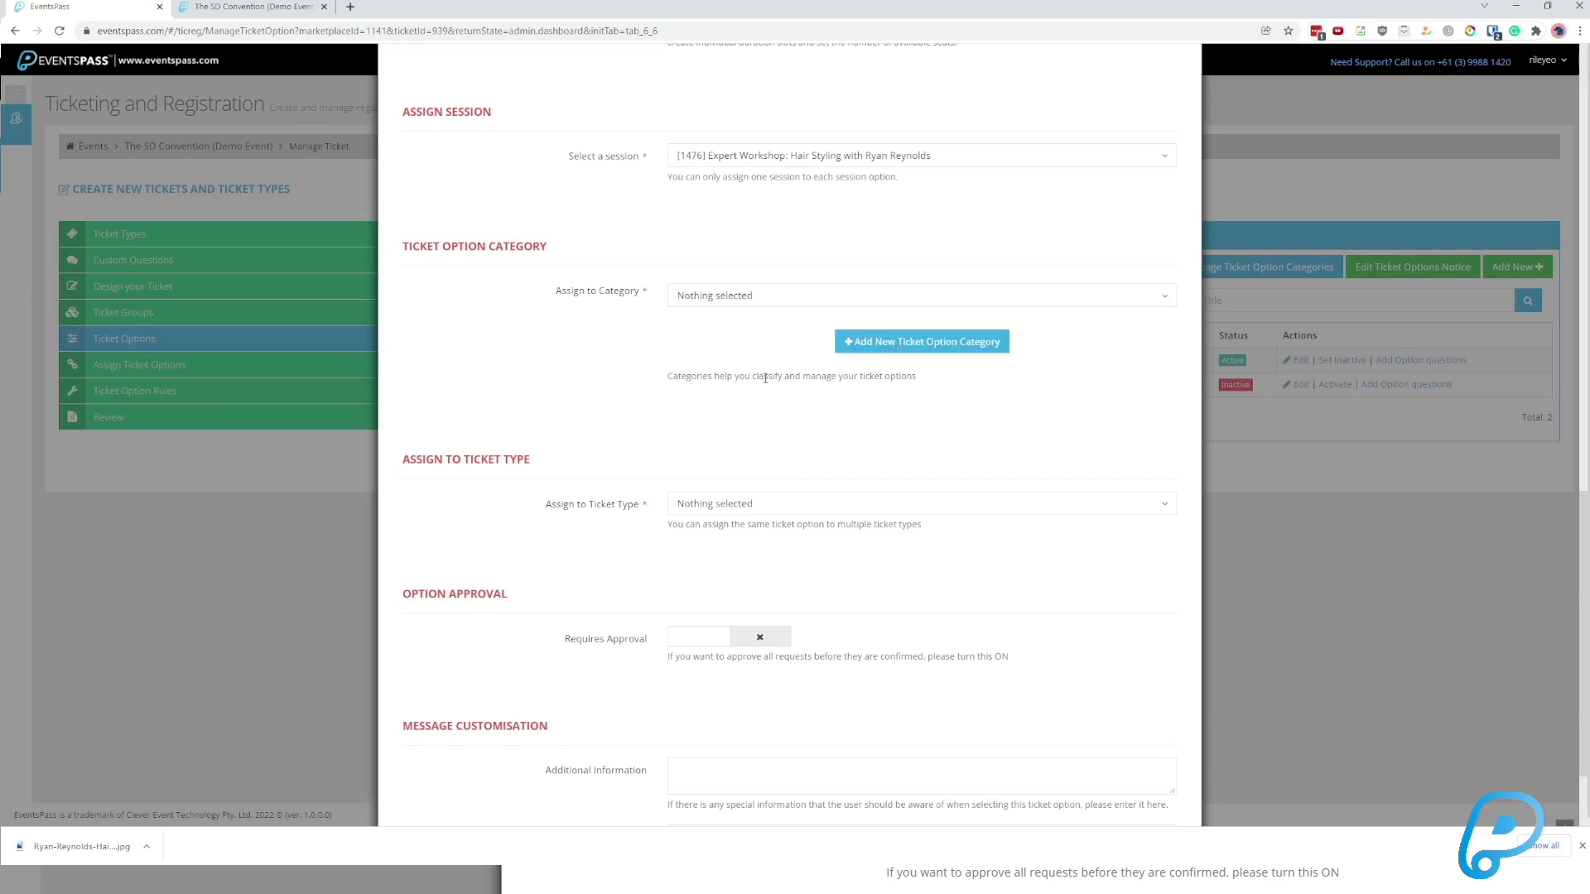
pyautogui.moveTo(551, 296); pyautogui.dragTo(649, 297)
pyautogui.click(650, 297)
pyautogui.click(783, 298)
pyautogui.click(729, 363)
pyautogui.click(715, 298)
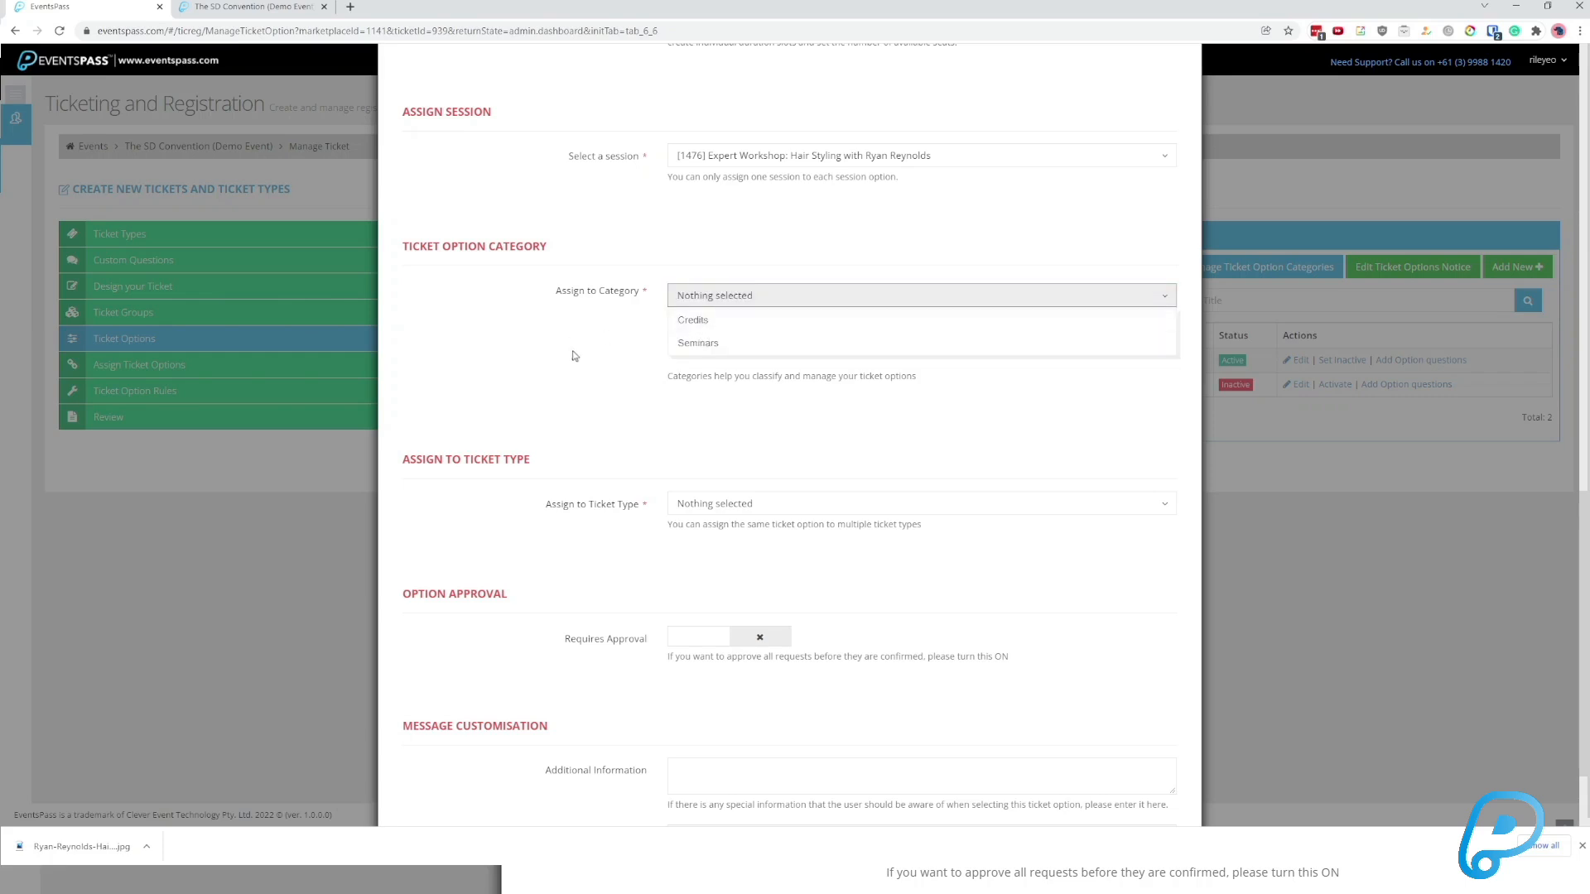
pyautogui.click(329, 7)
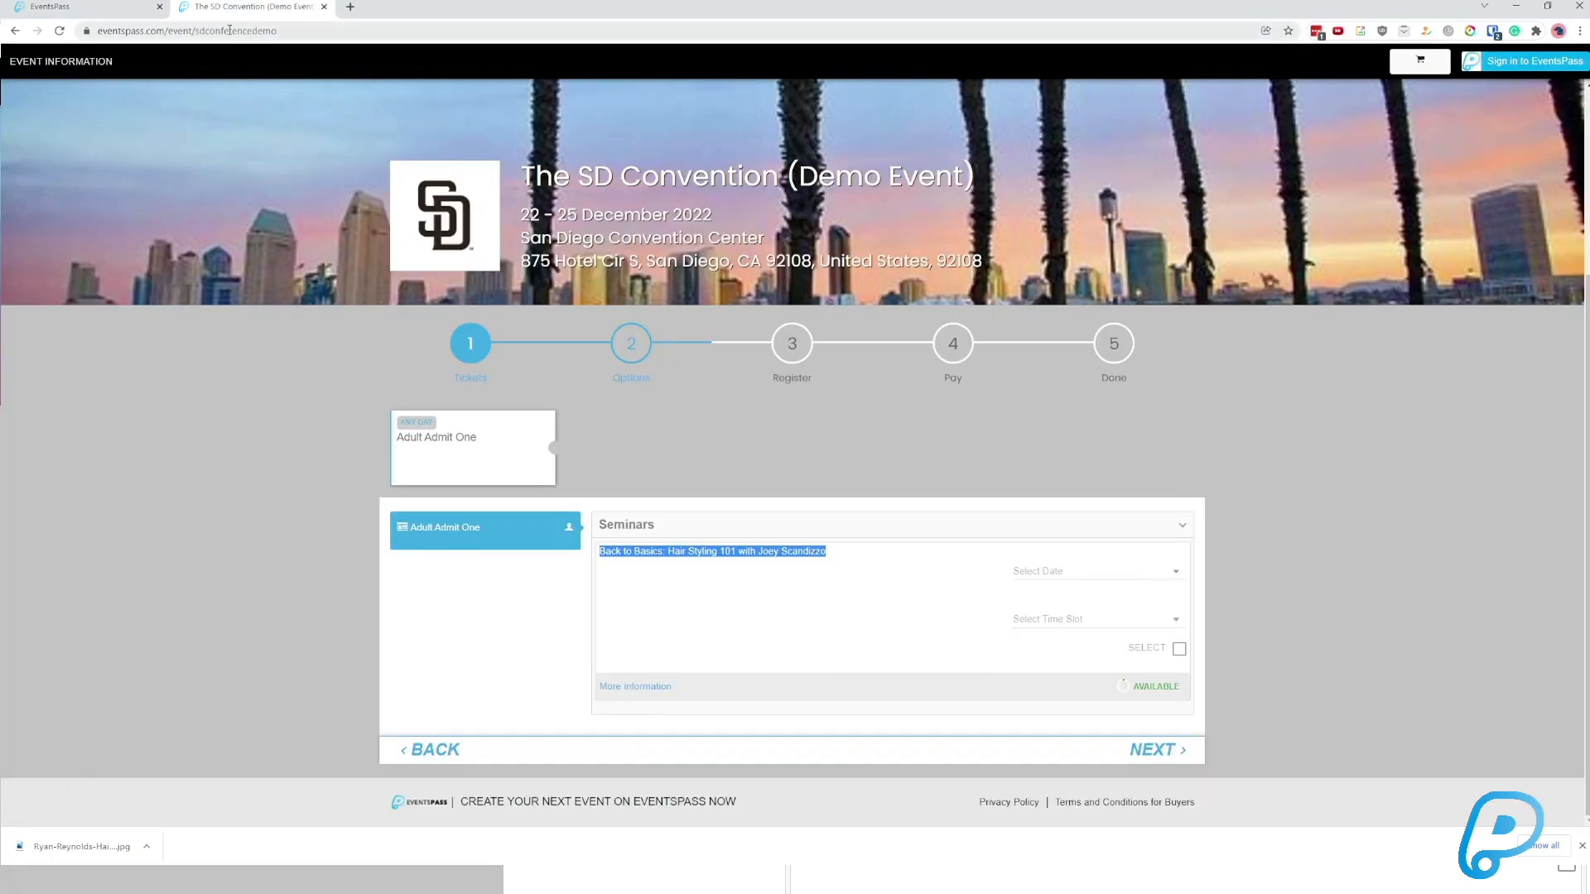
pyautogui.click(83, 7)
# Add a new ticket option category named Experts and keep the ticket option assigned to it.
pyautogui.click(915, 341)
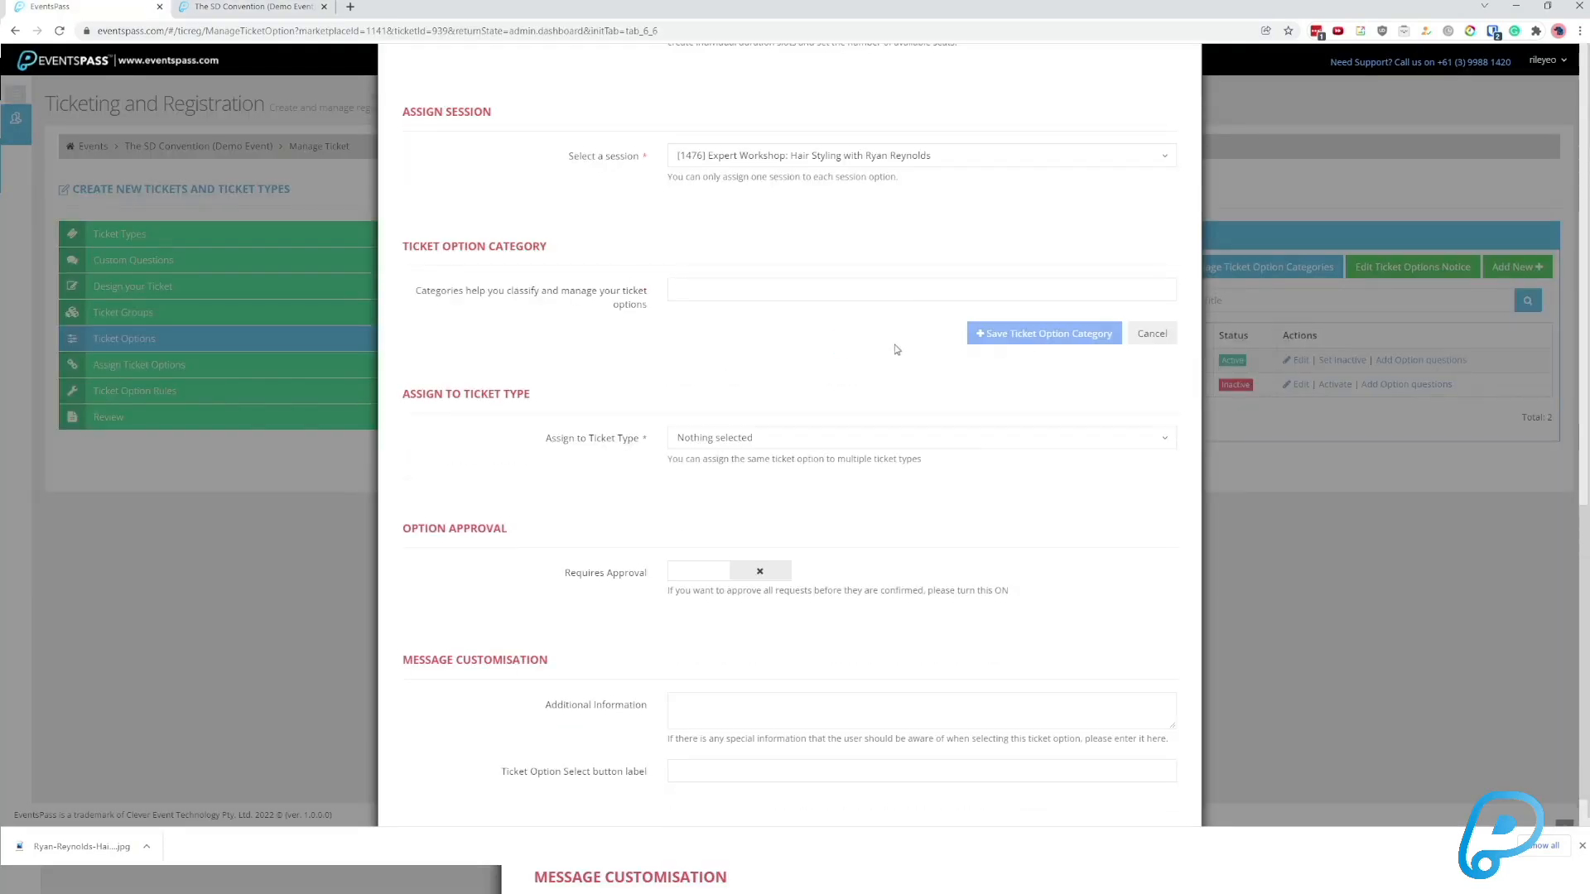
pyautogui.click(691, 295)
pyautogui.write('Experts')
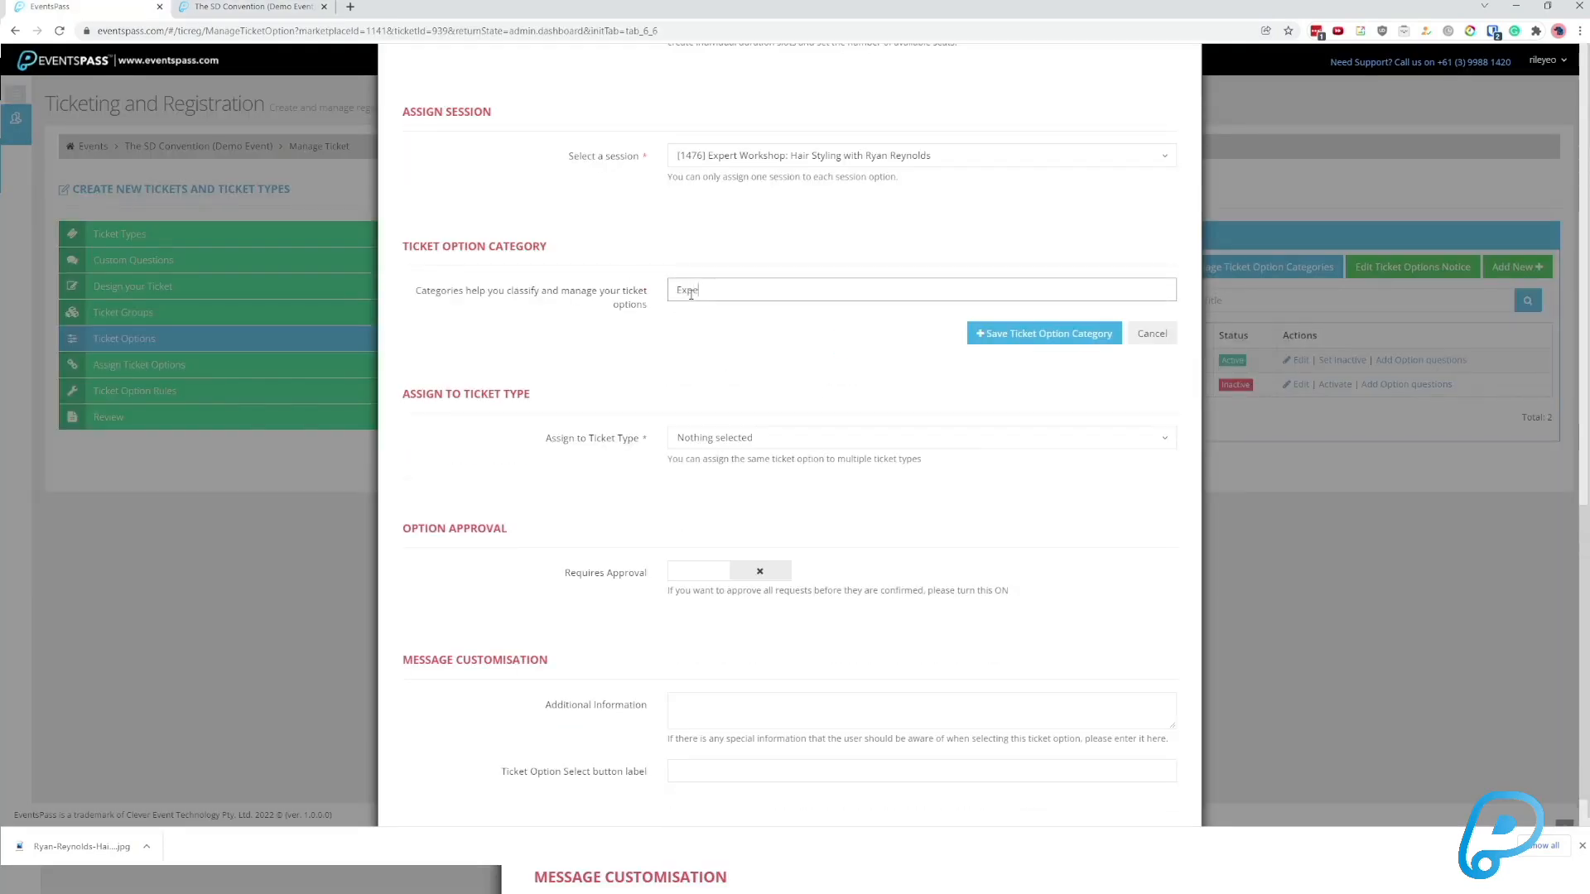
pyautogui.click(1077, 334)
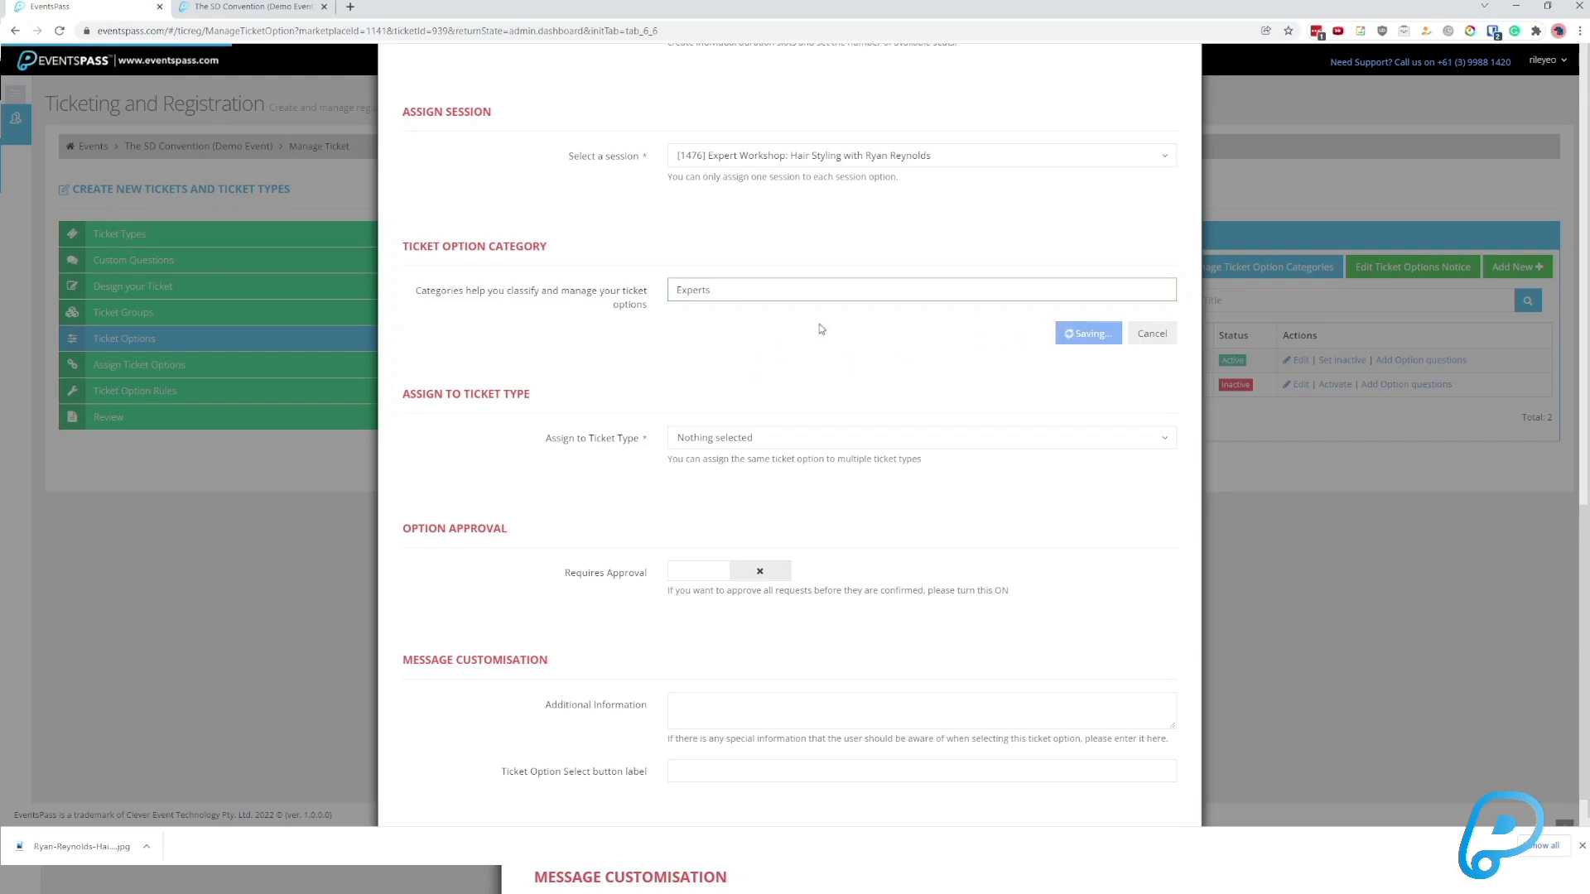
pyautogui.click(751, 299)
pyautogui.click(736, 343)
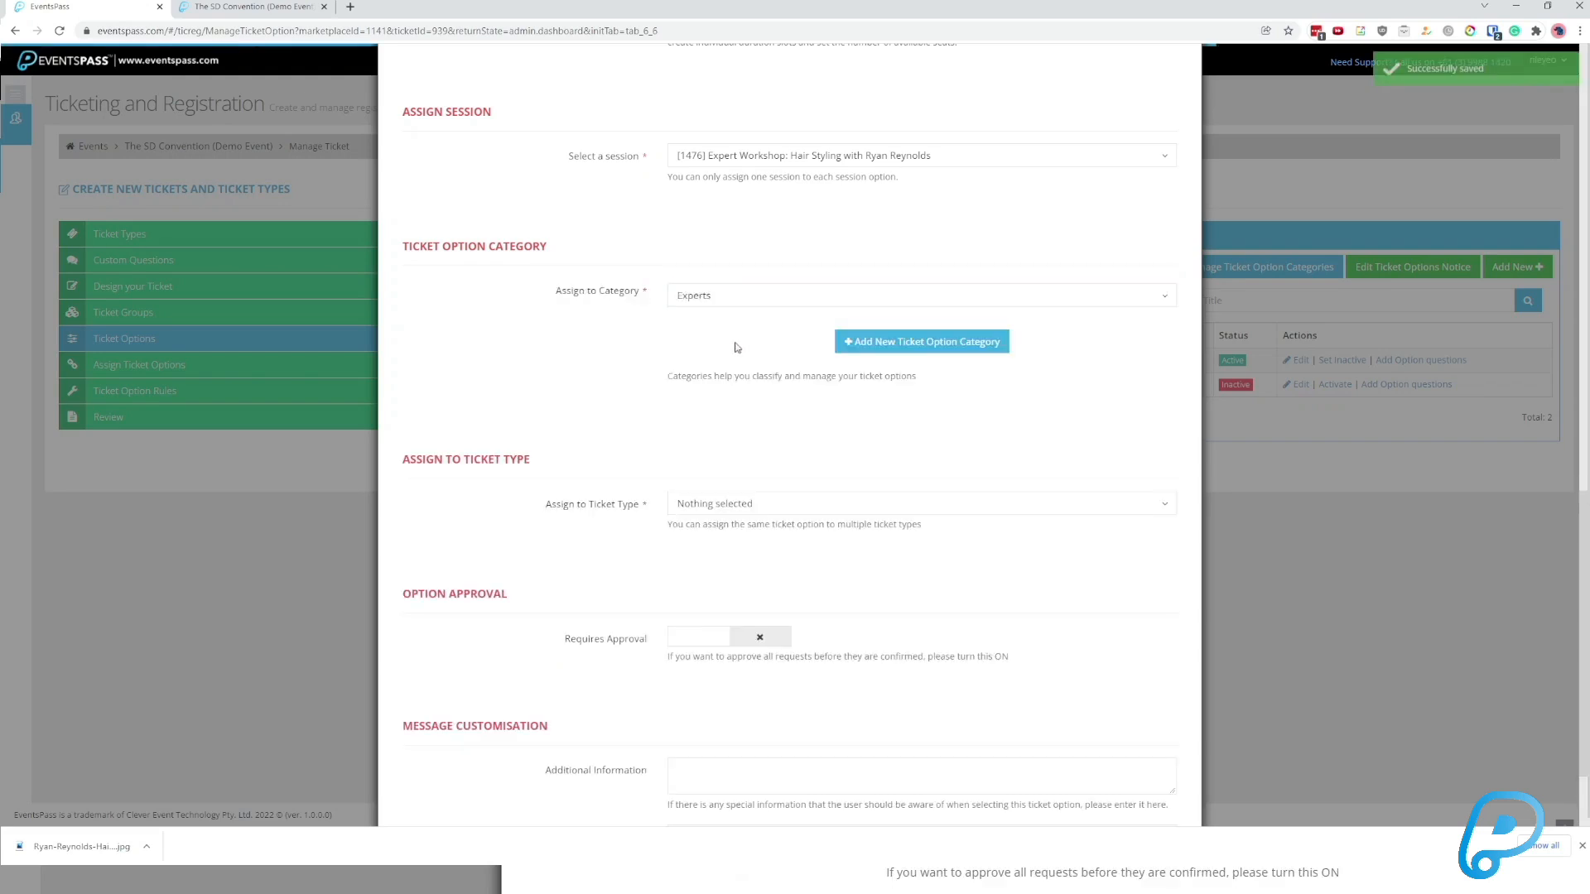
pyautogui.click(702, 299)
pyautogui.click(534, 347)
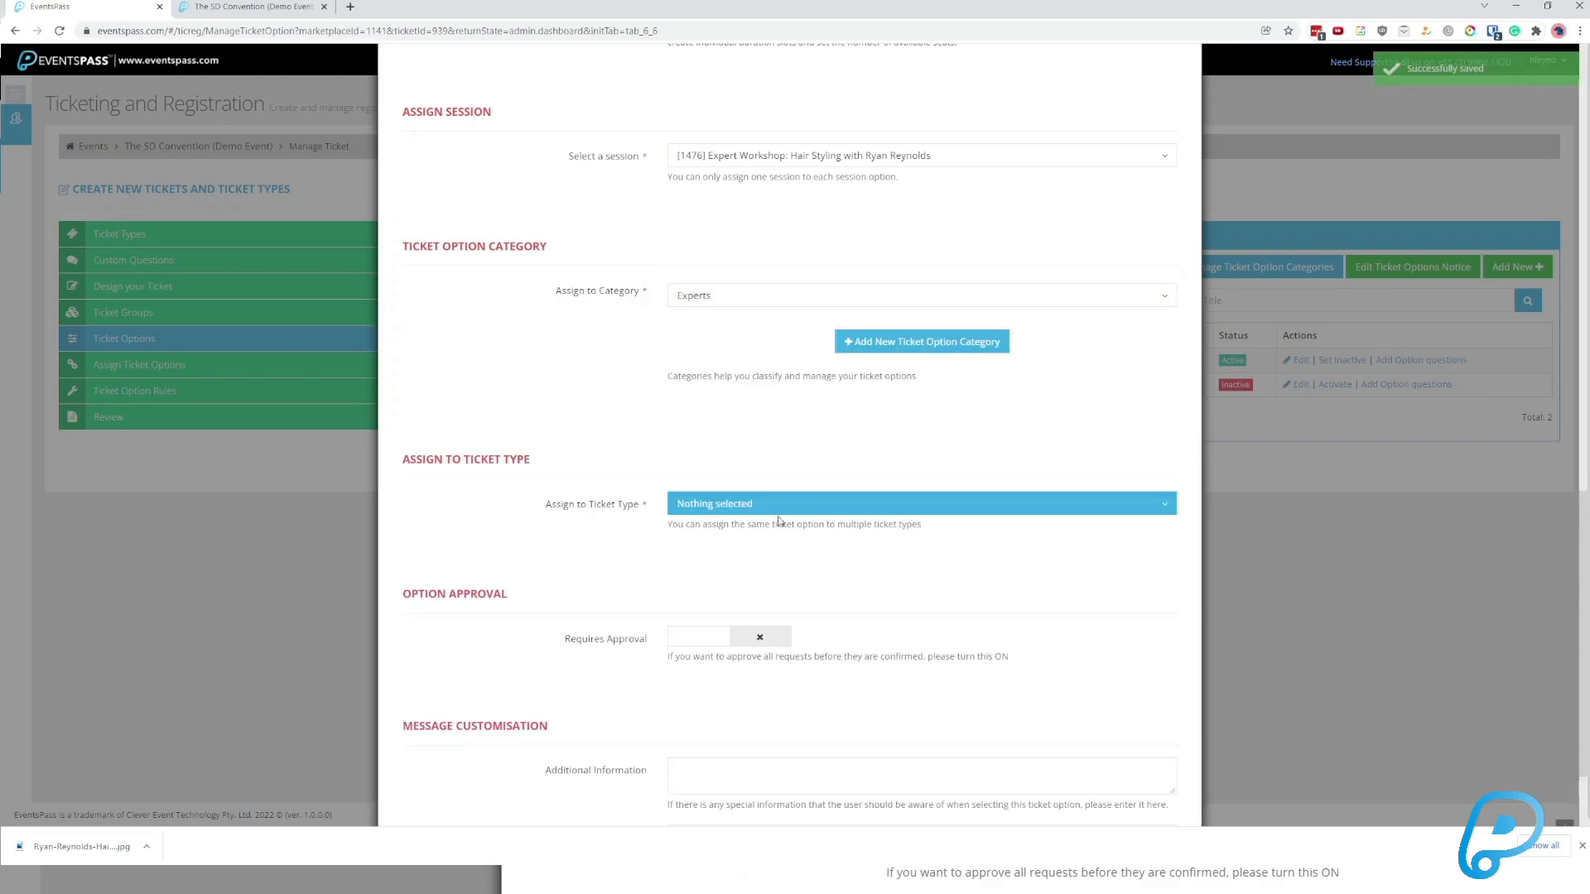
# Assign the ticket option to the Premium Adult Pass and Adult Admit One ticket types.
pyautogui.scroll(-2, 772, 467)
pyautogui.click(734, 374)
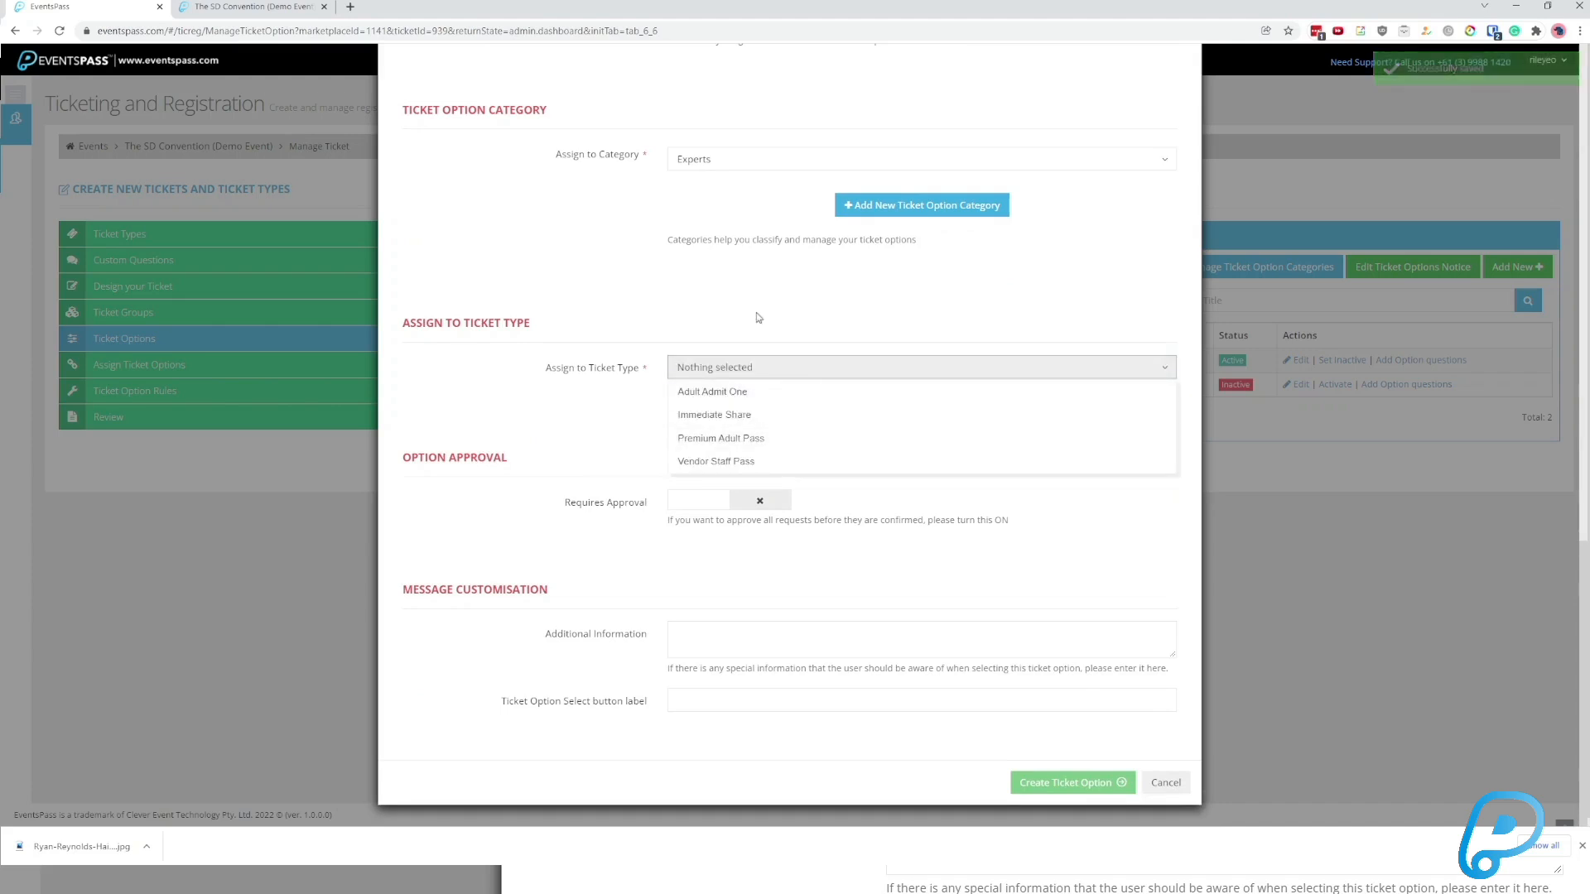
pyautogui.click(716, 299)
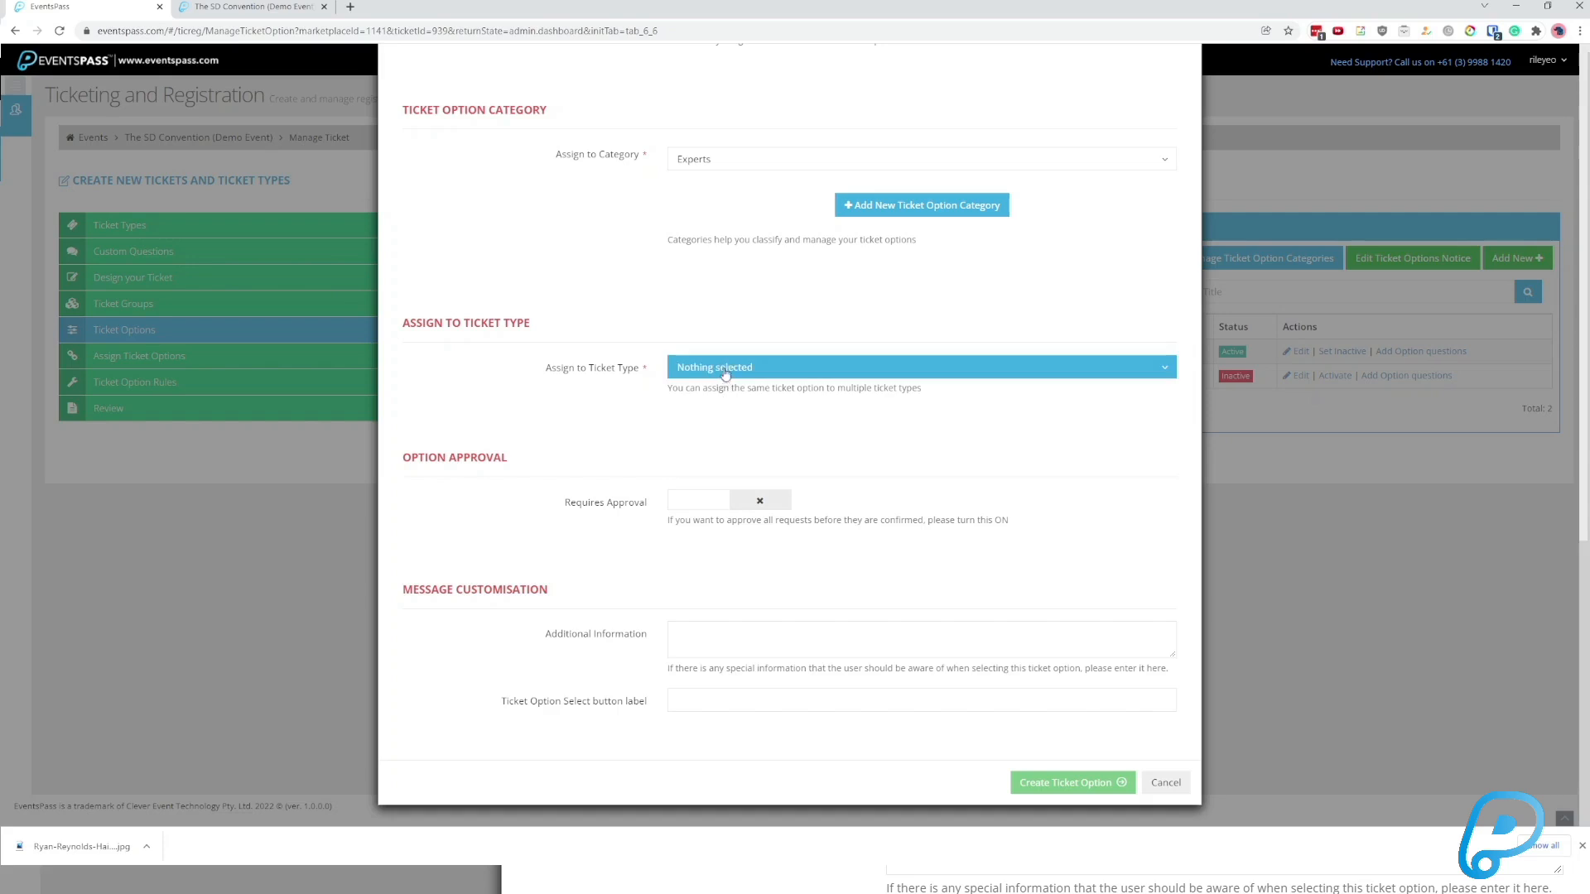
pyautogui.click(725, 370)
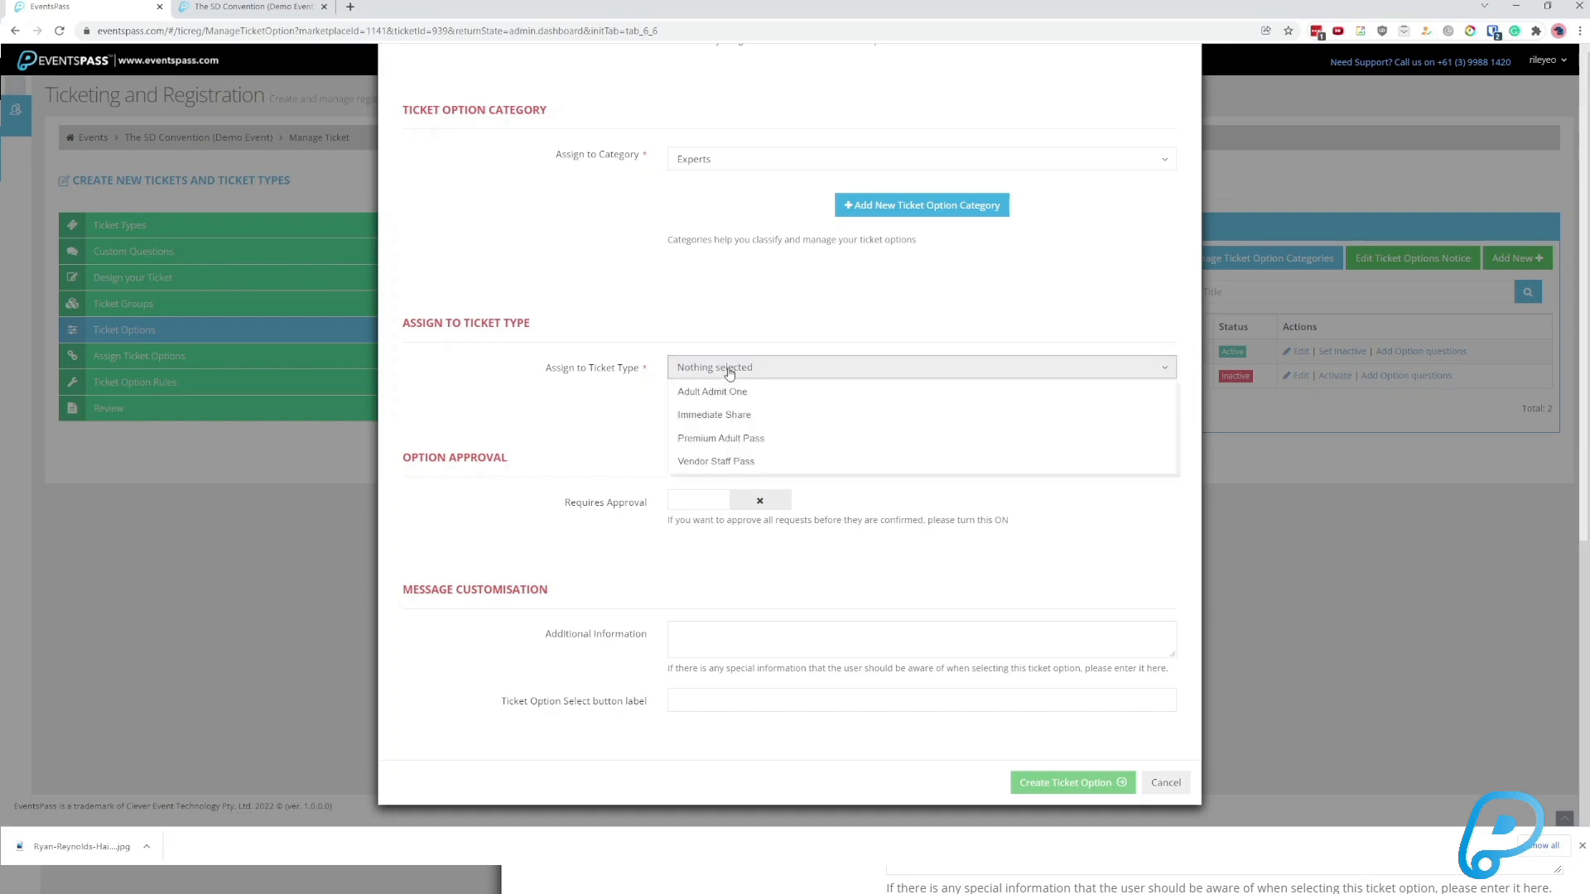
pyautogui.click(726, 439)
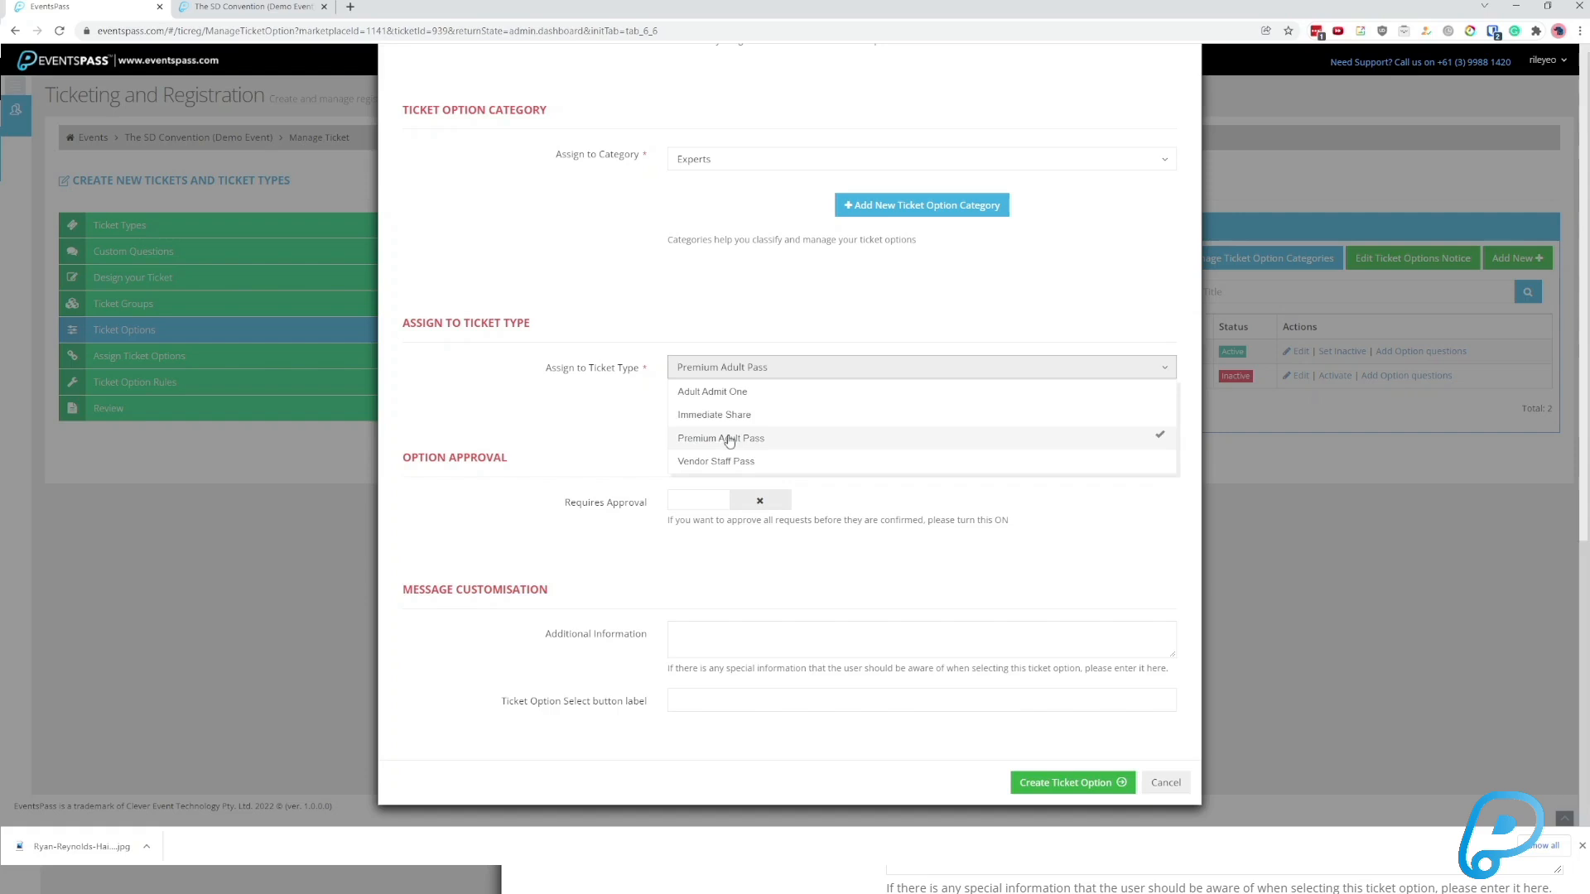
pyautogui.click(755, 396)
pyautogui.click(580, 399)
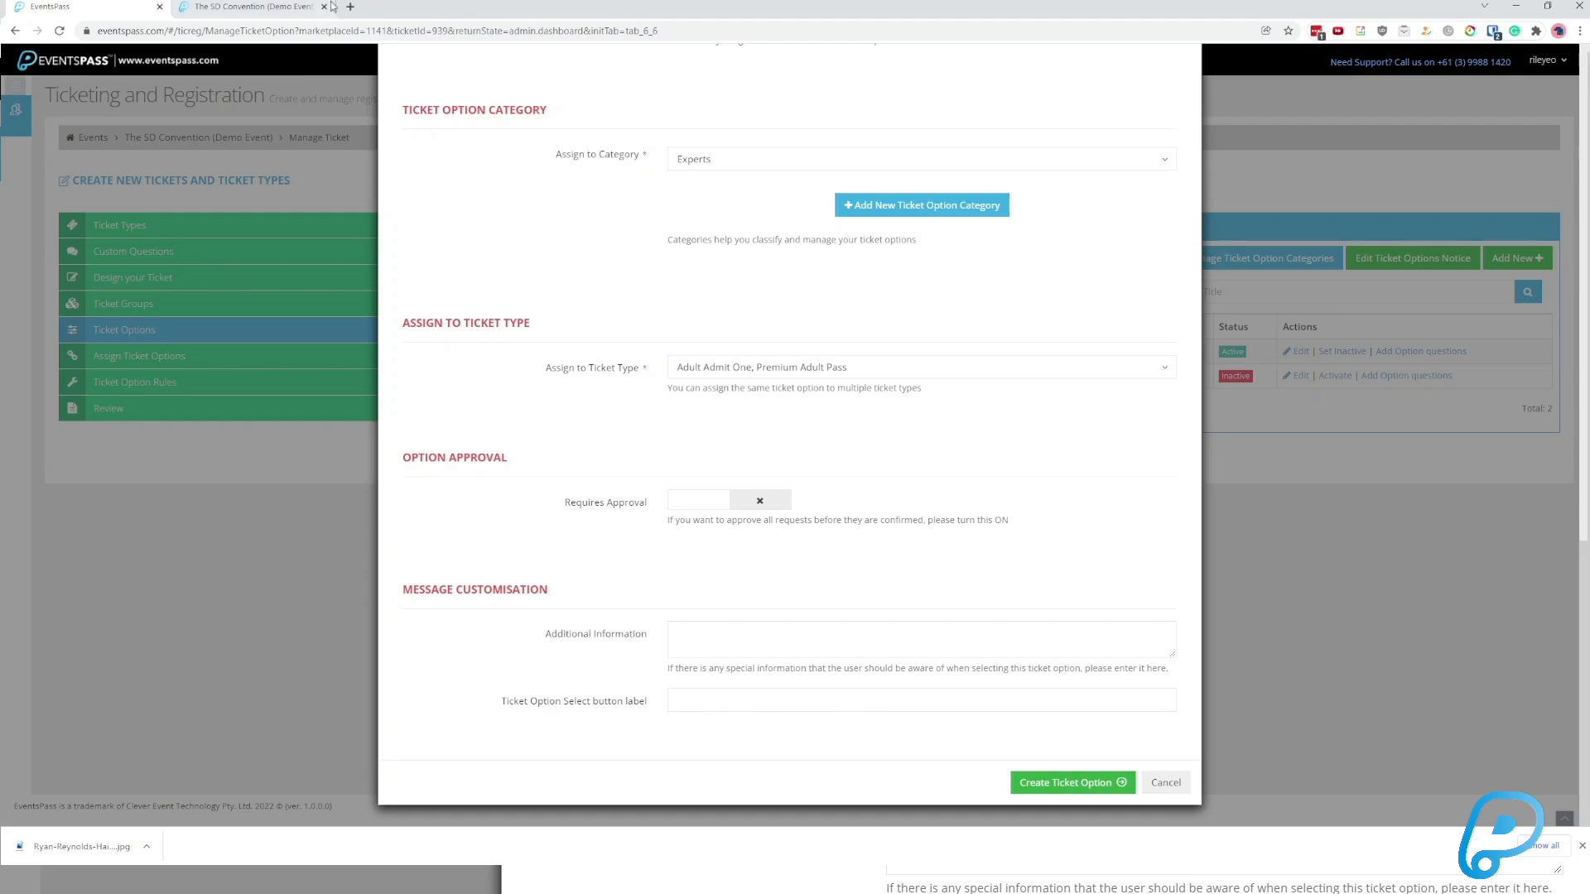
# Enter "WARNING: This session is for industry experts only." as the ticket option's additional information.
pyautogui.click(281, 7)
pyautogui.click(63, 14)
pyautogui.click(711, 635)
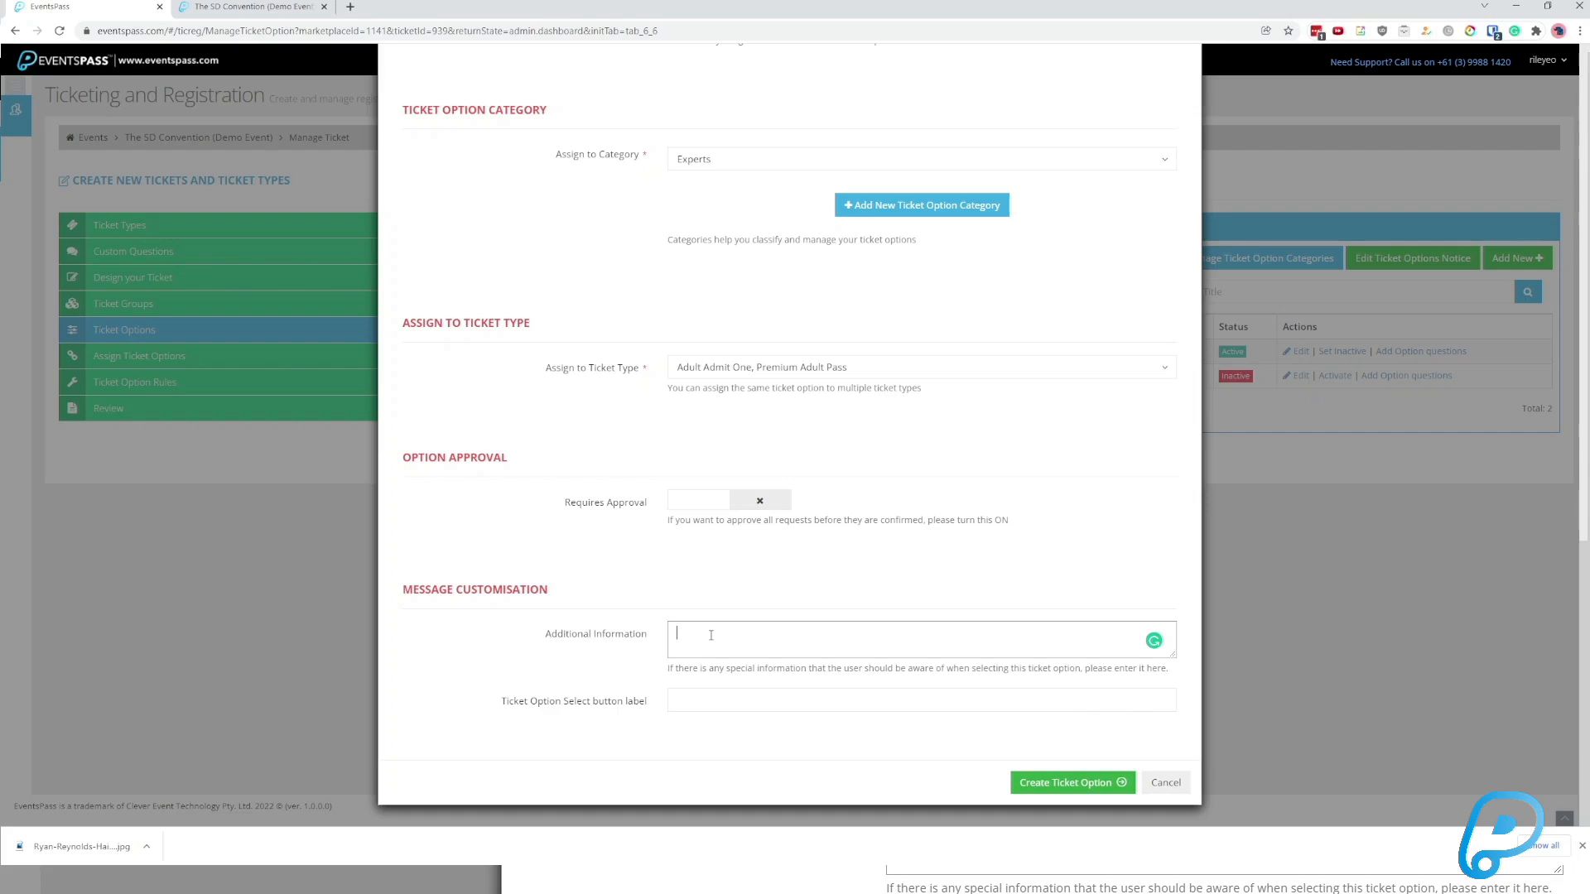
pyautogui.write('WARNING: This session o')
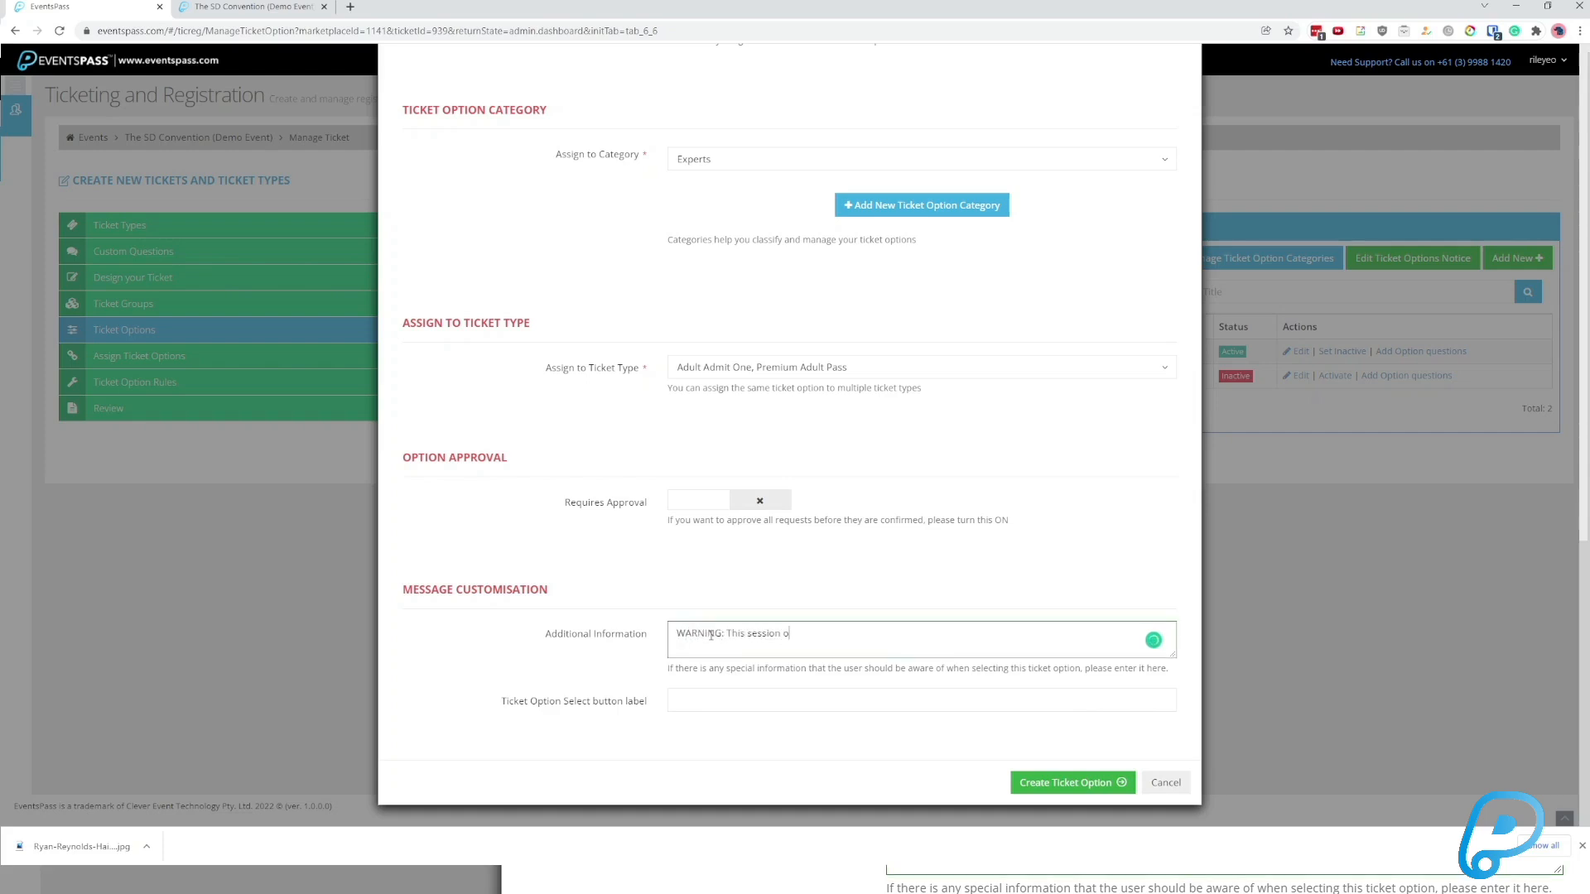
pyautogui.write('s for insuc')
pyautogui.press('BackSpace')
pyautogui.press('BackSpace')
pyautogui.press('BackSpace')
pyautogui.write('dustry experts only')
# Examine the Ticket Option Select button label setting and where that label appears beside the seminar on the public event page.
pyautogui.moveTo(502, 700); pyautogui.dragTo(629, 701)
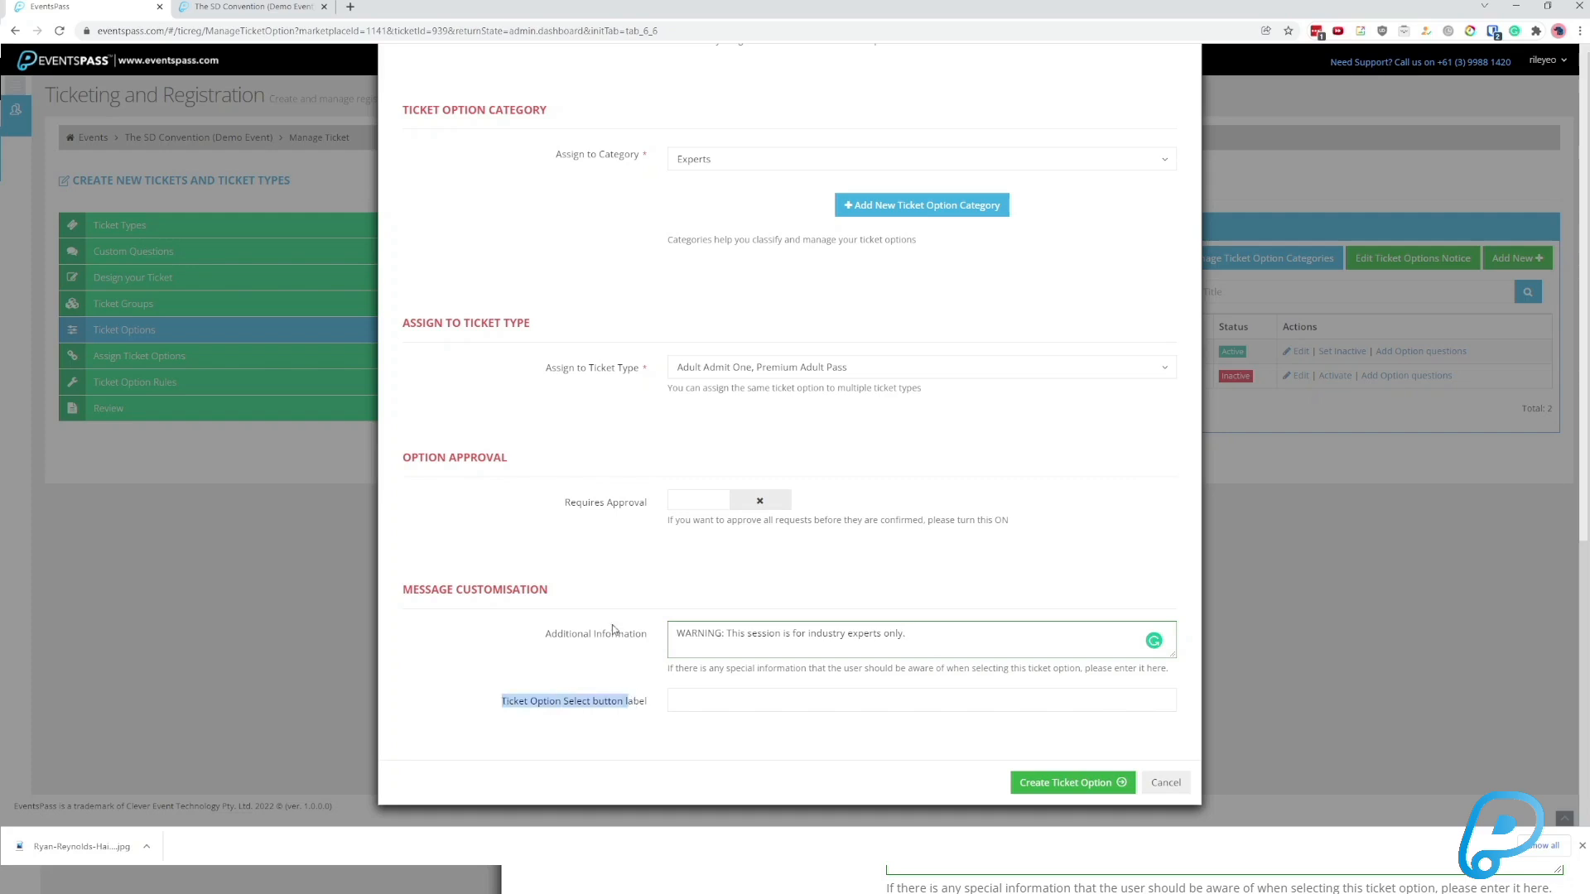
pyautogui.click(235, 12)
pyautogui.moveTo(1127, 648); pyautogui.dragTo(1166, 654)
pyautogui.click(1170, 654)
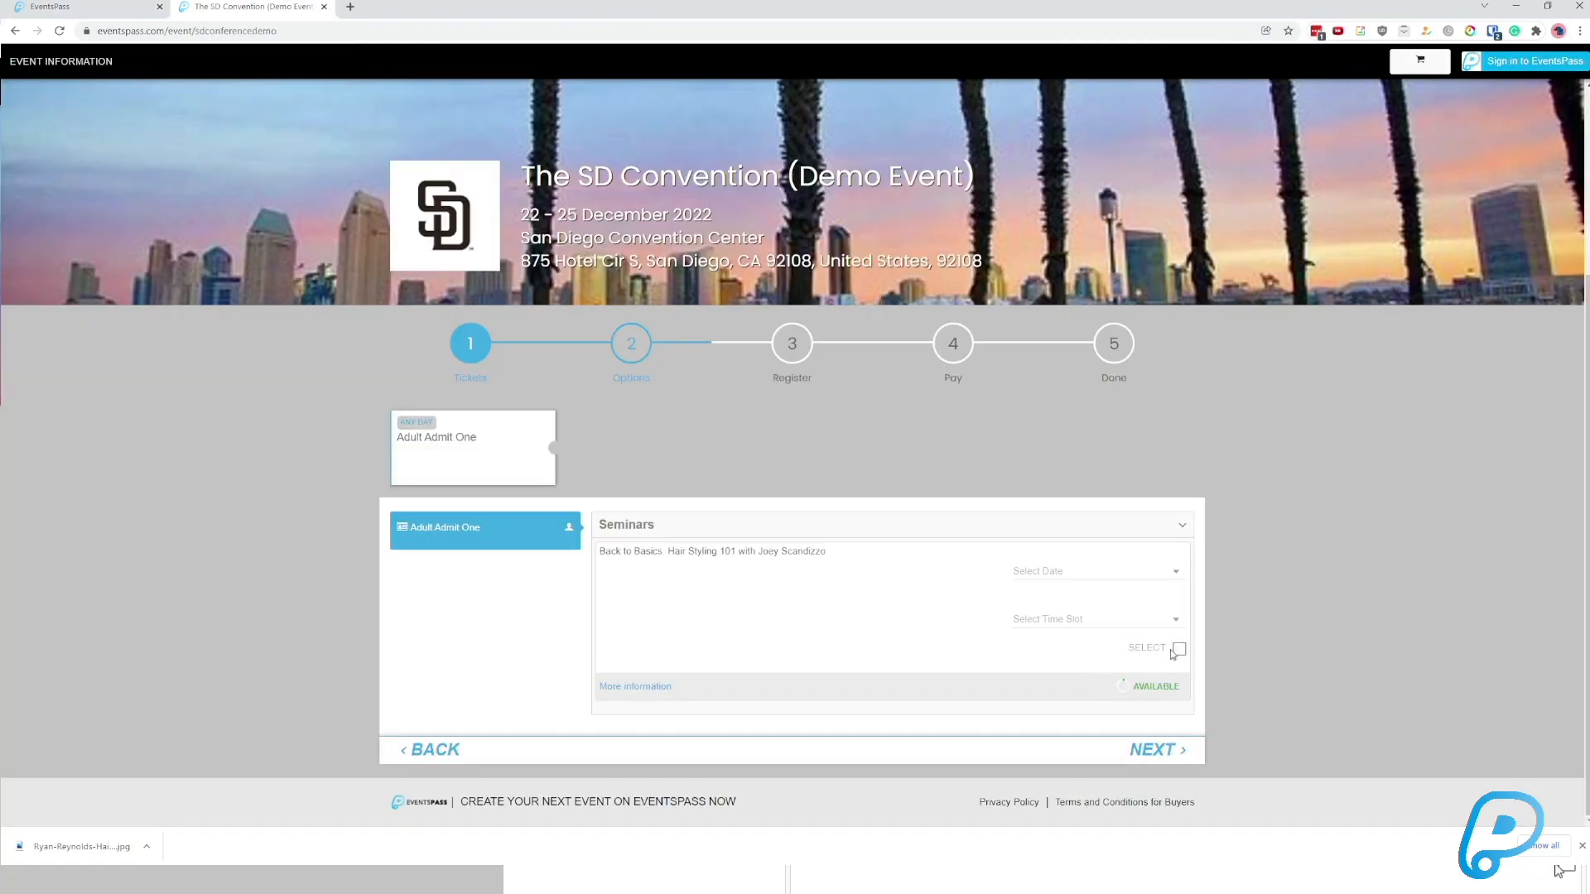
pyautogui.click(124, 9)
pyautogui.click(691, 694)
pyautogui.click(705, 679)
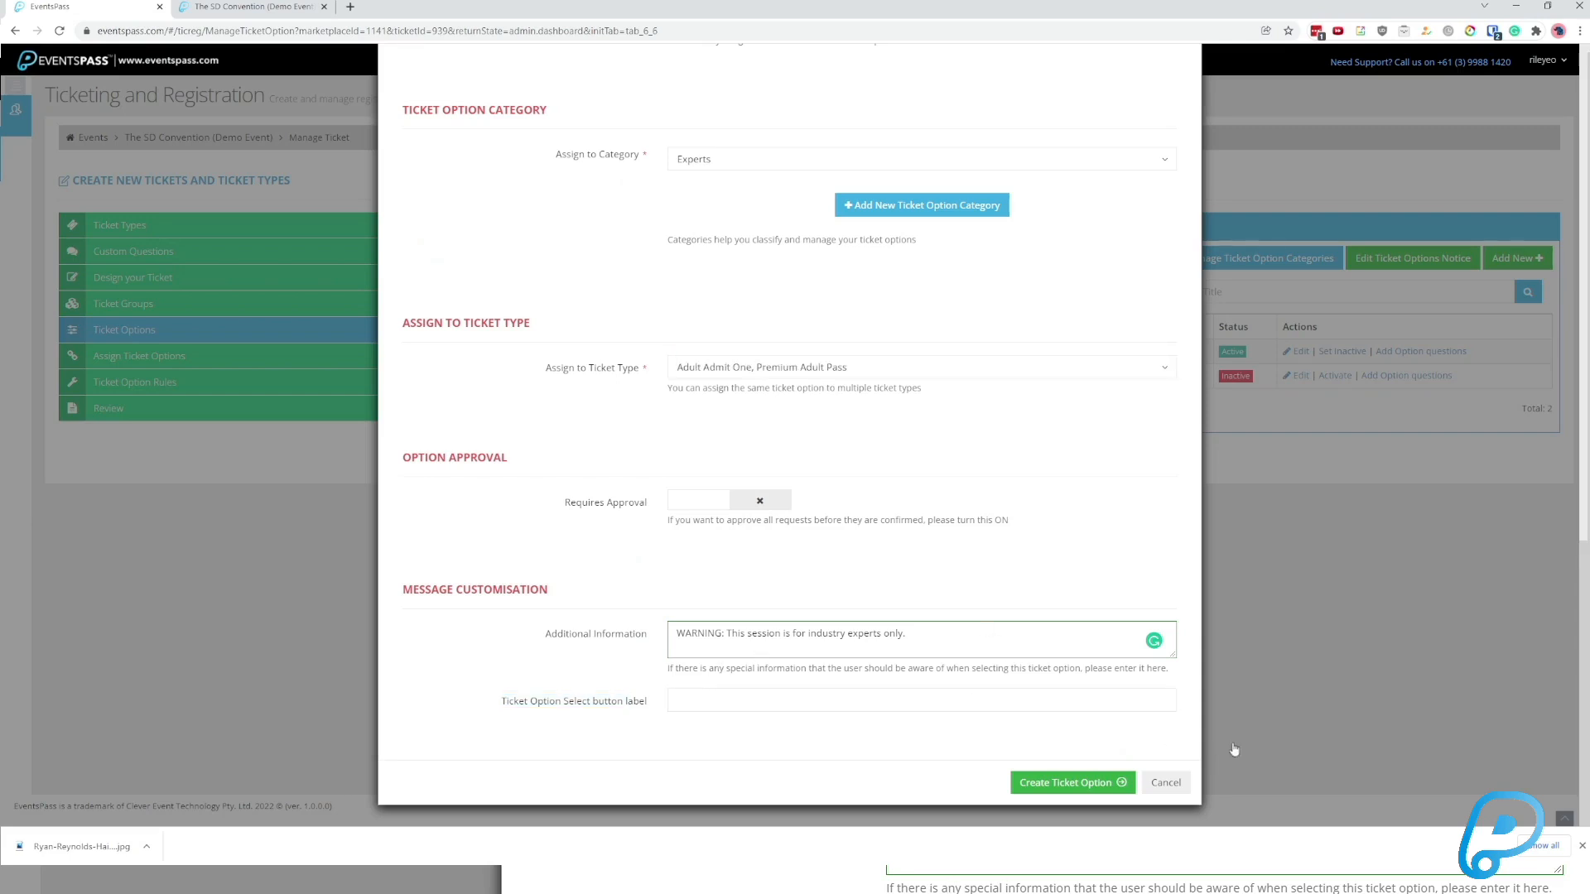
# Create the ticket option and activate Expert Workshop: Hair Styling with Ryan Reynolds, acknowledging the activation notice.
pyautogui.click(1074, 788)
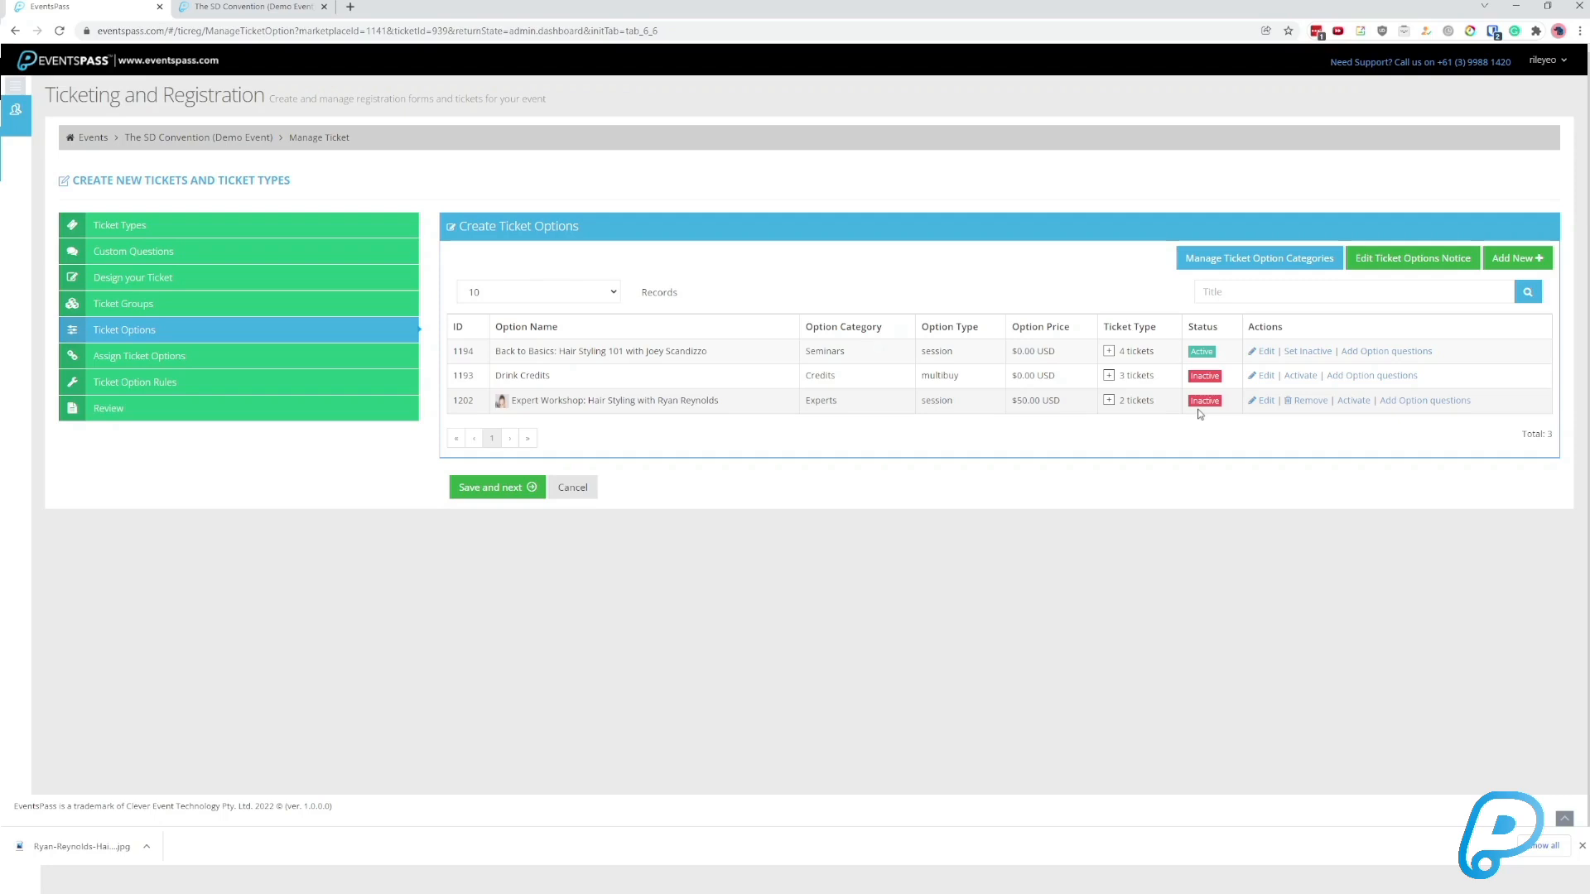
pyautogui.click(1354, 402)
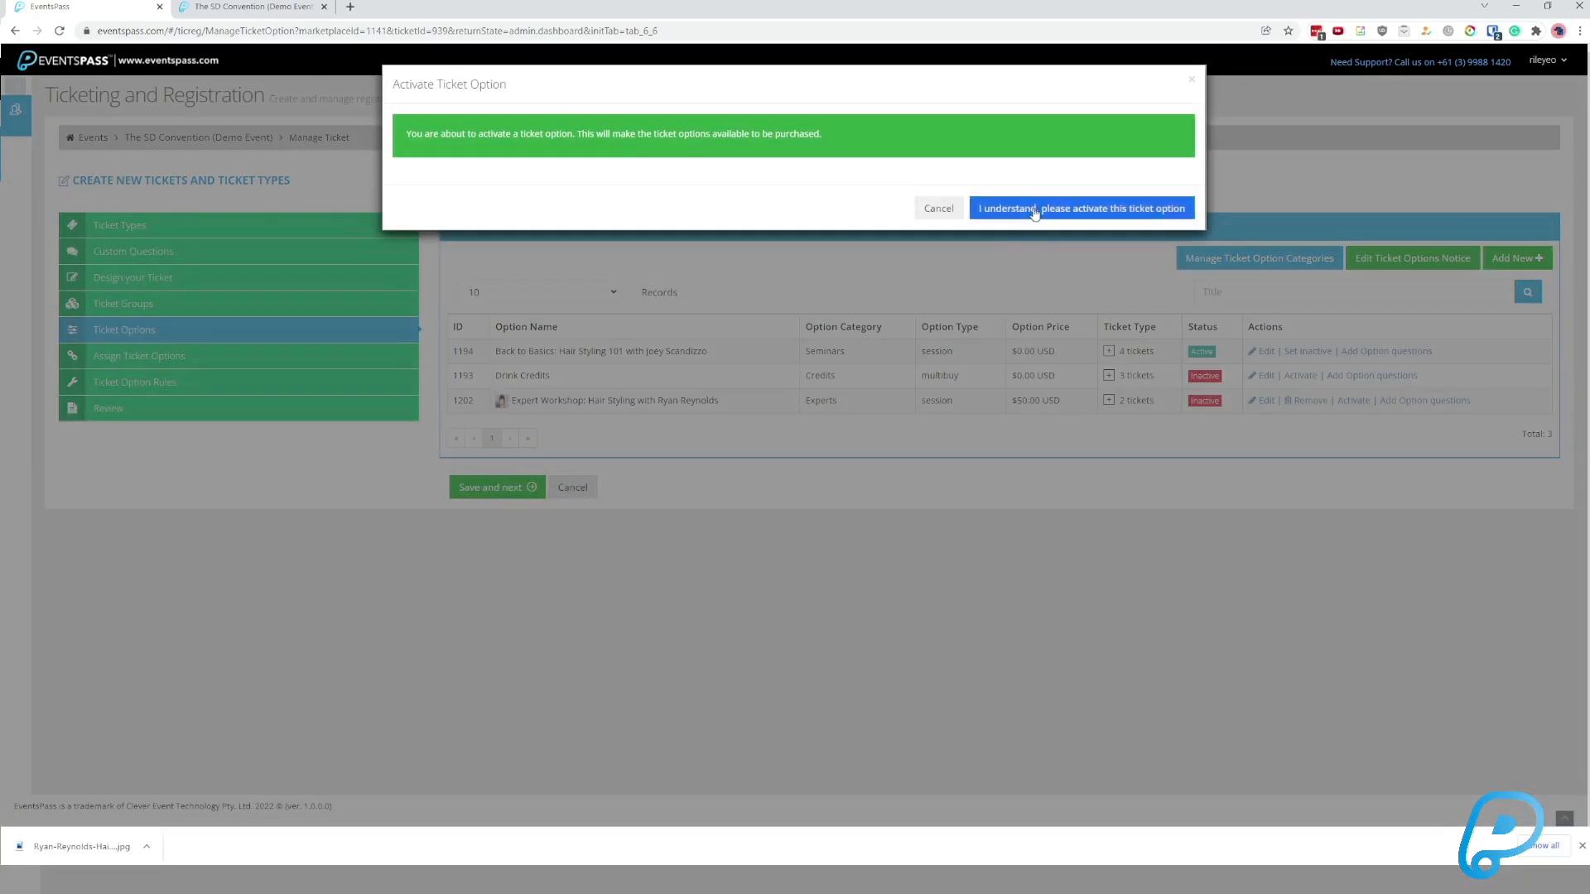
pyautogui.click(1035, 214)
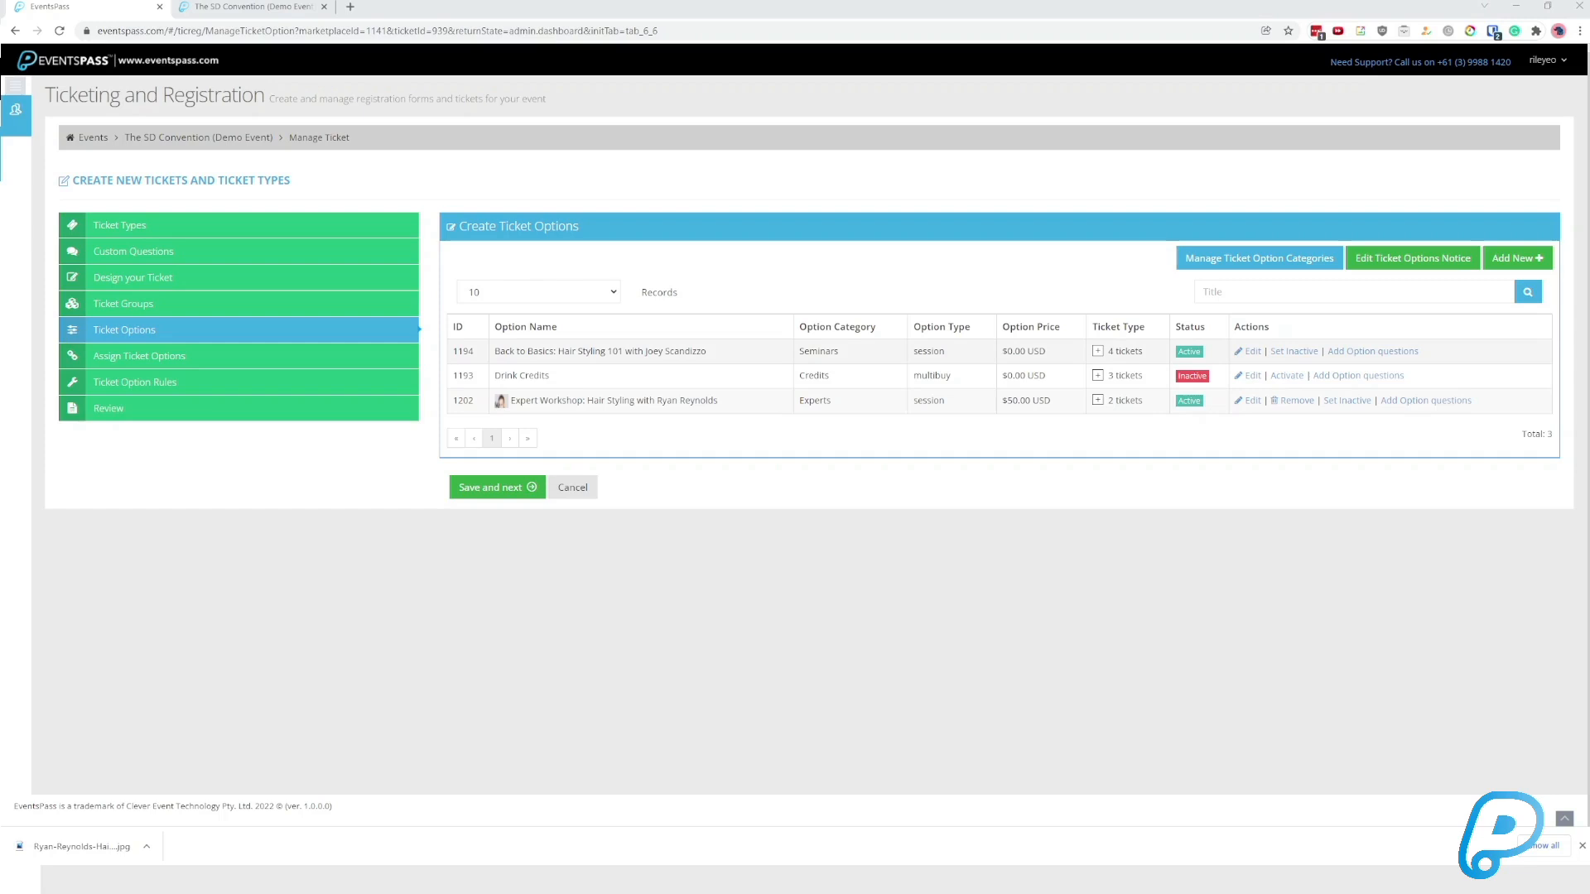
# Check the Seminars category on the public event page, and save the ticket option categories with Experts moved above Seminars.
pyautogui.click(253, 7)
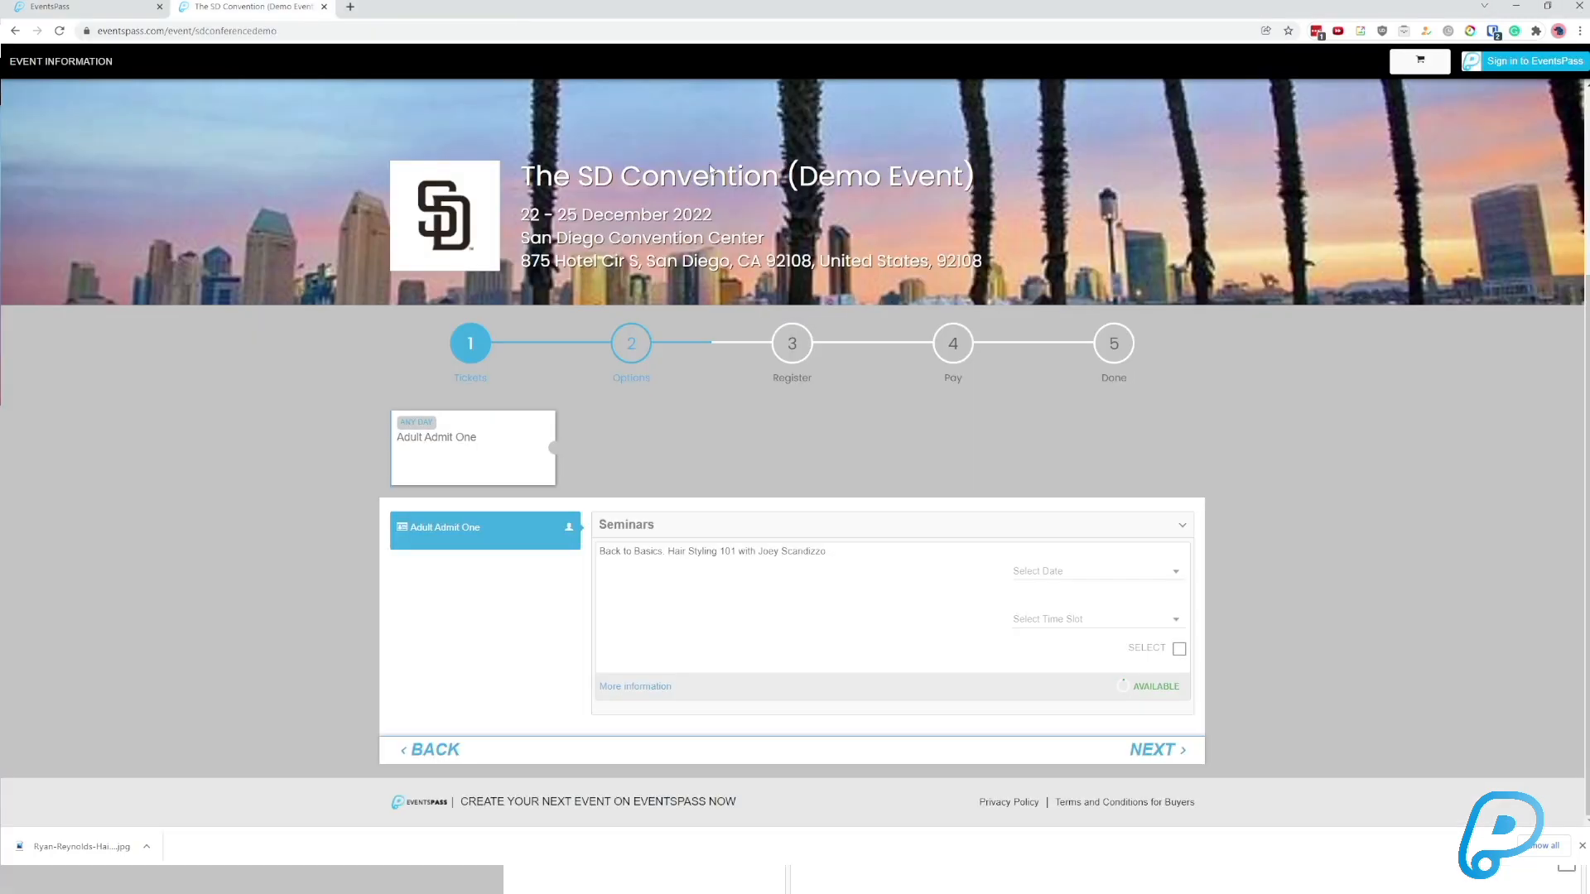
pyautogui.moveTo(600, 527); pyautogui.dragTo(670, 525)
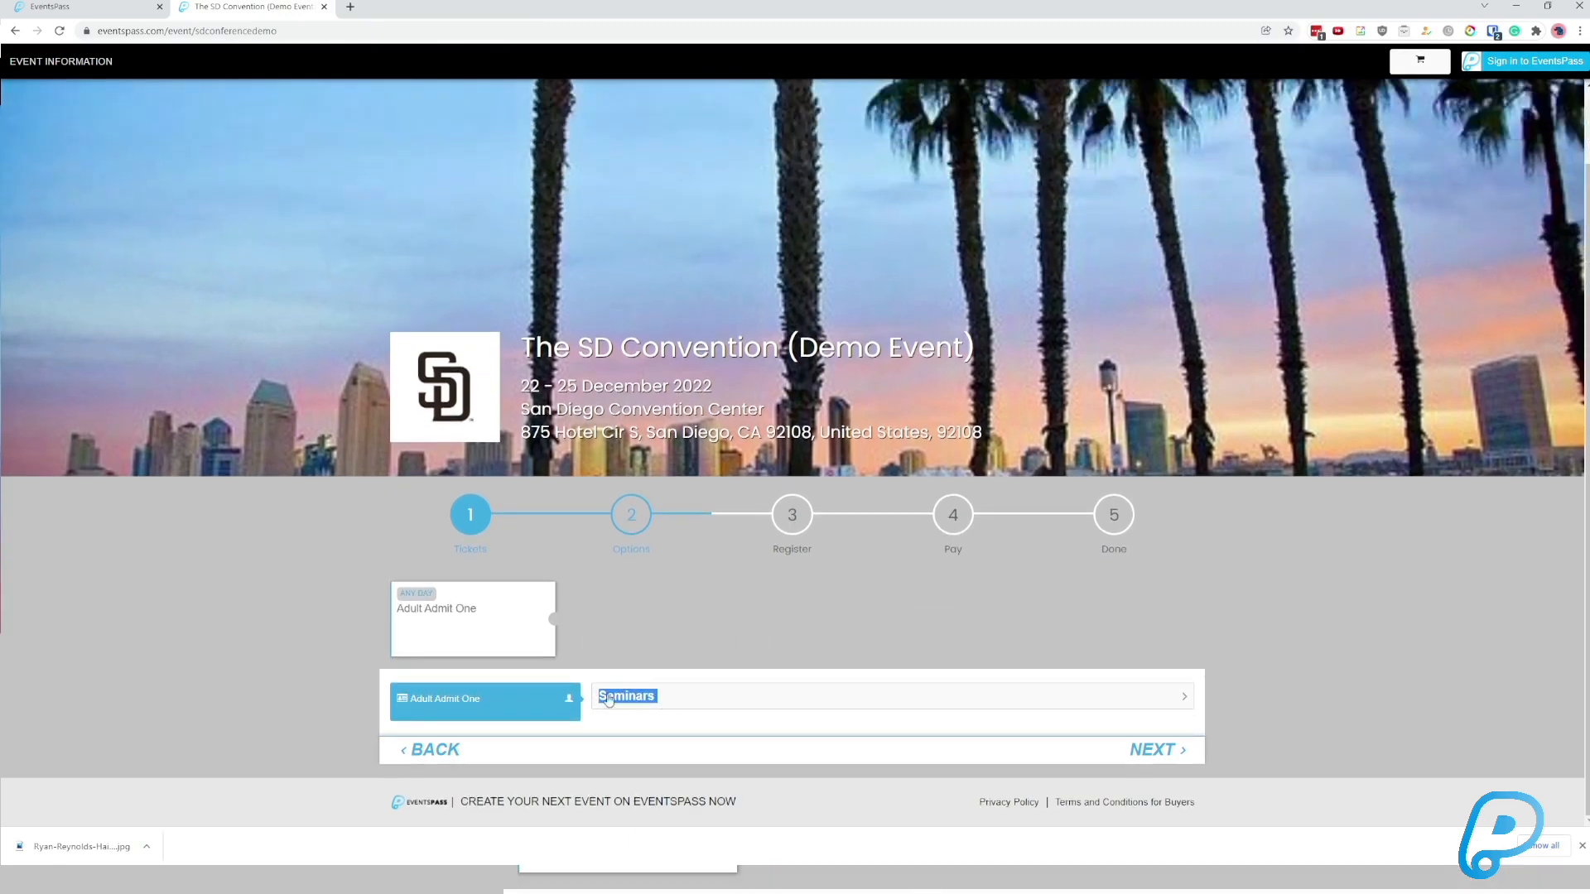
pyautogui.click(1188, 703)
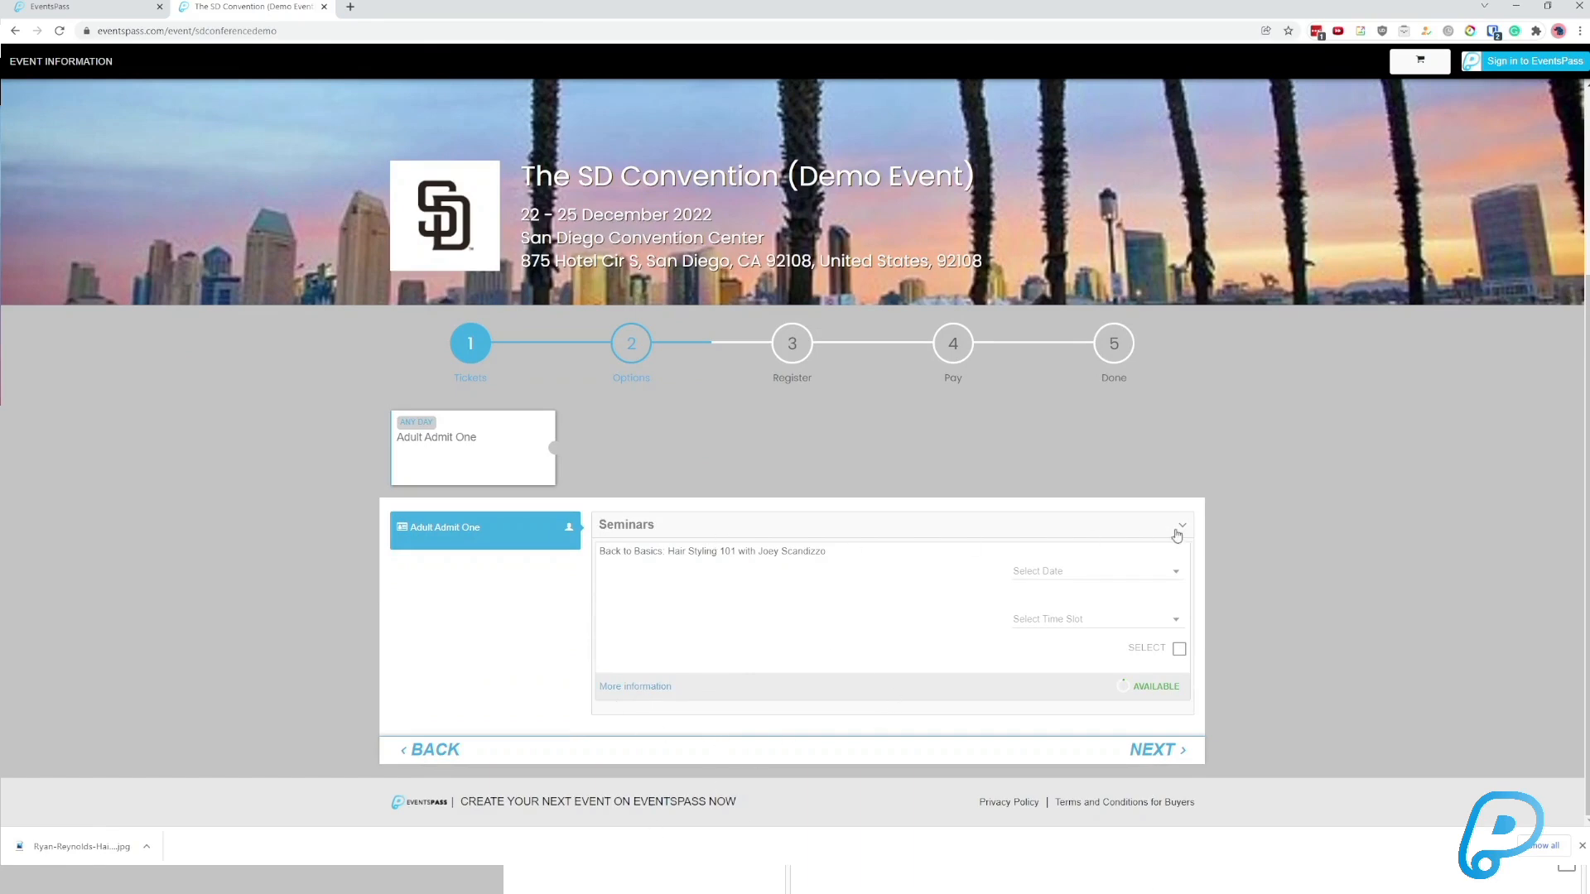
pyautogui.click(125, 7)
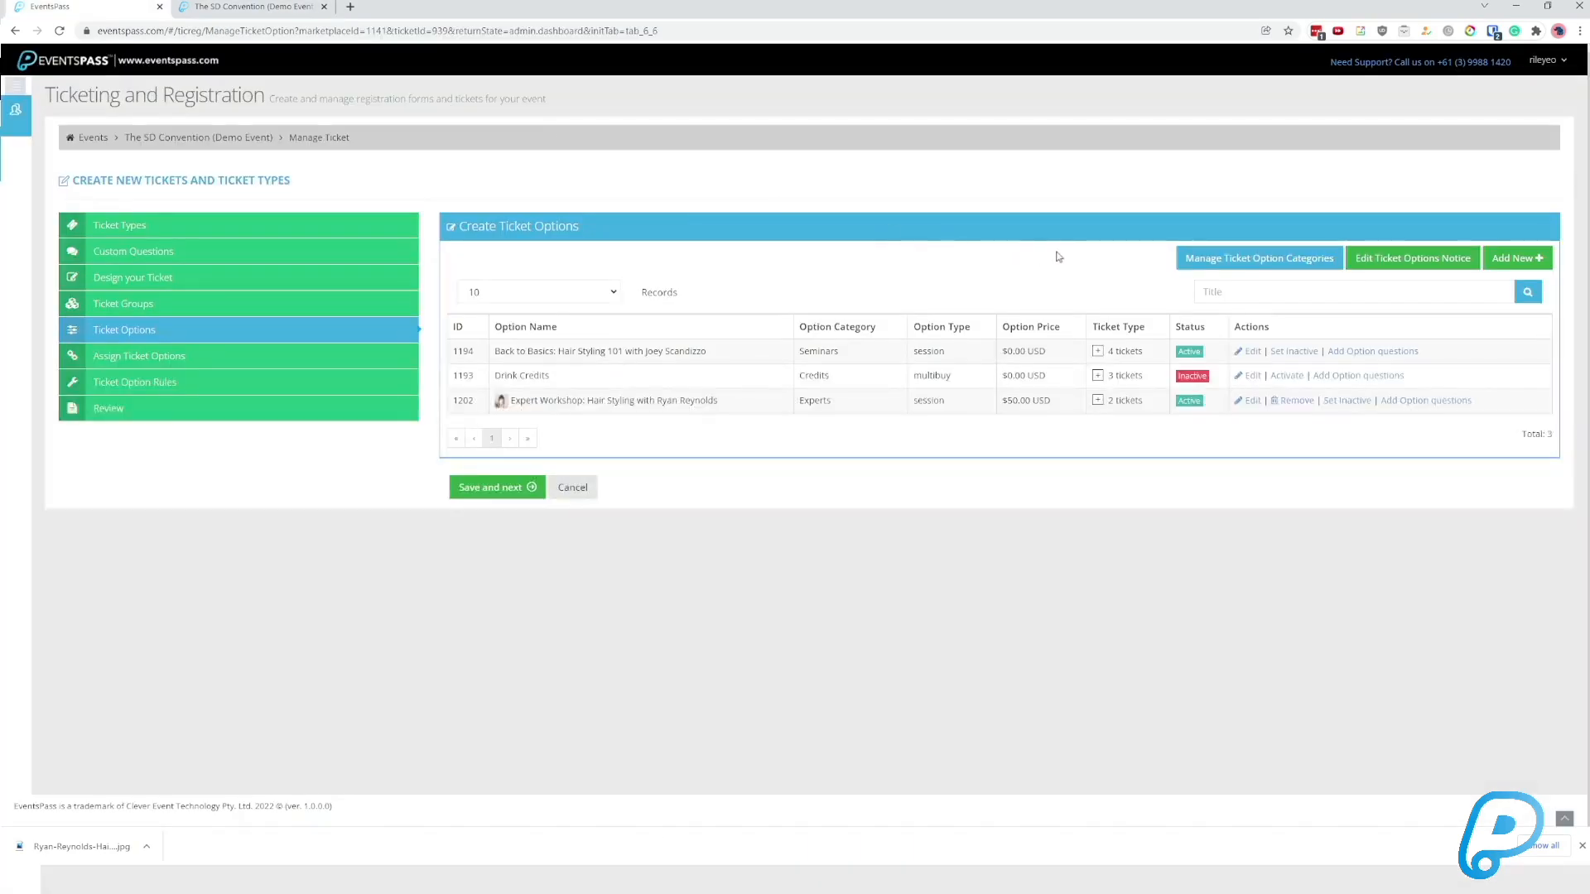
pyautogui.click(1251, 265)
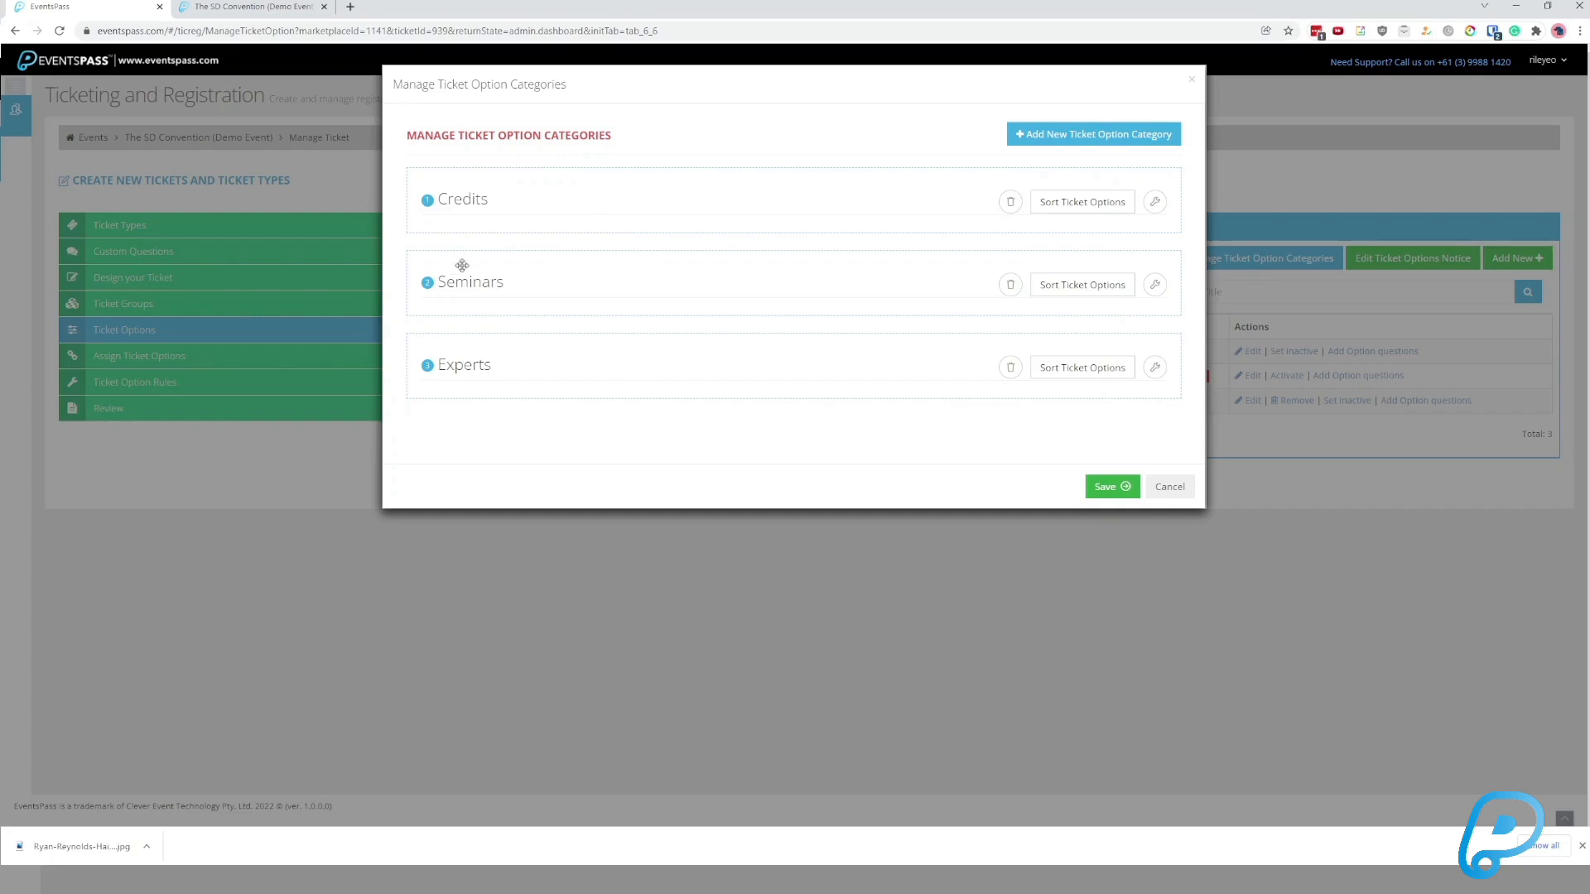
pyautogui.moveTo(518, 353); pyautogui.dragTo(531, 271)
pyautogui.click(1125, 487)
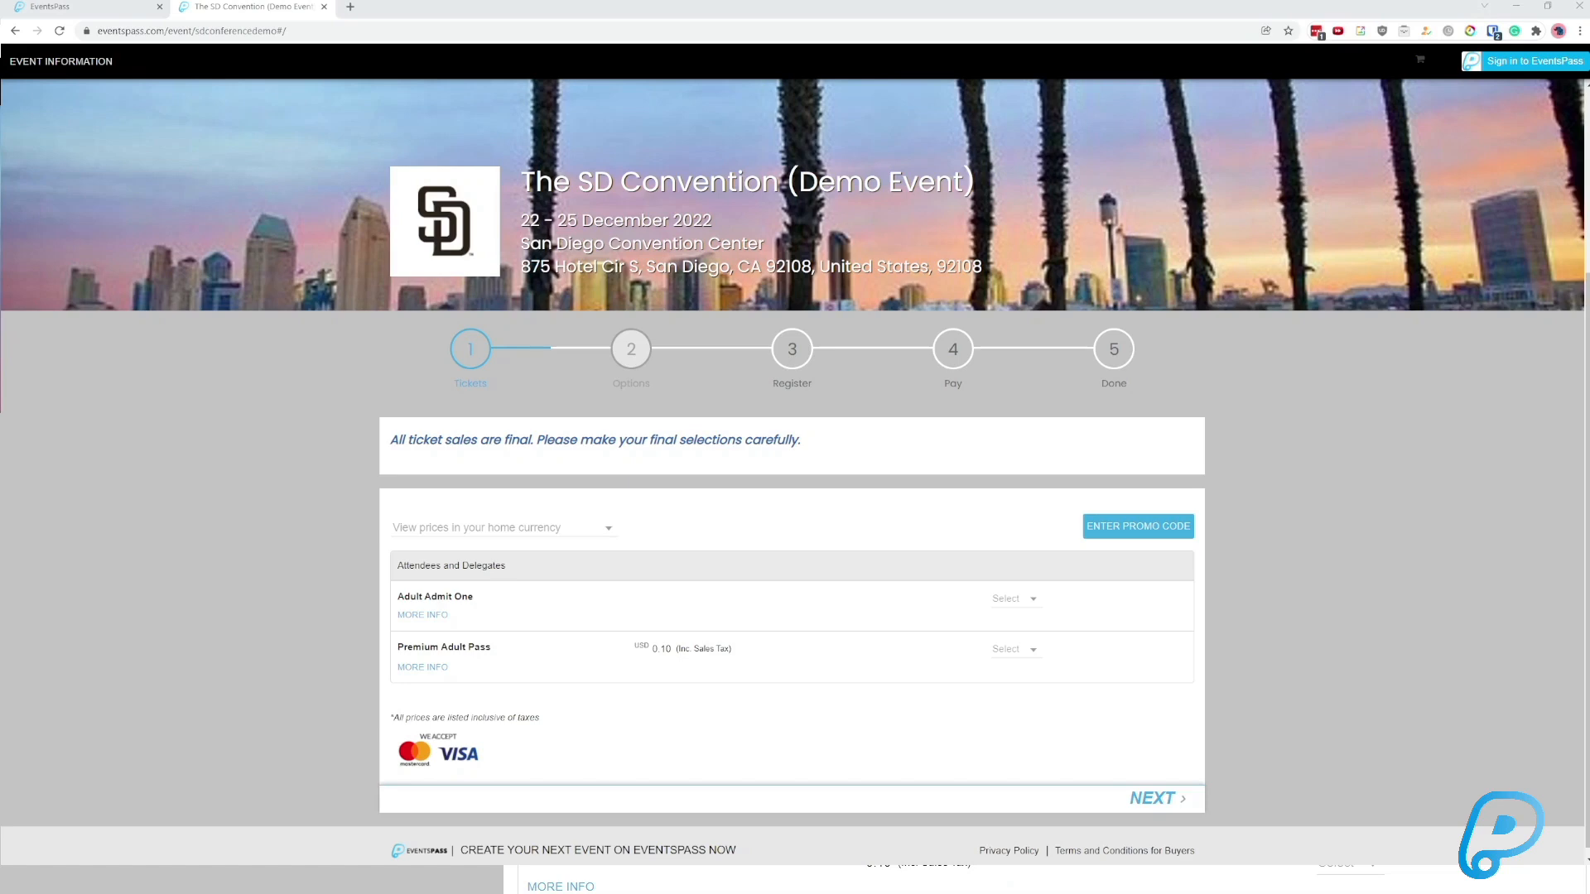
# Choose one Adult Admit One ticket on the public event page's Tickets stage.
pyautogui.scroll(-1, 795, 463)
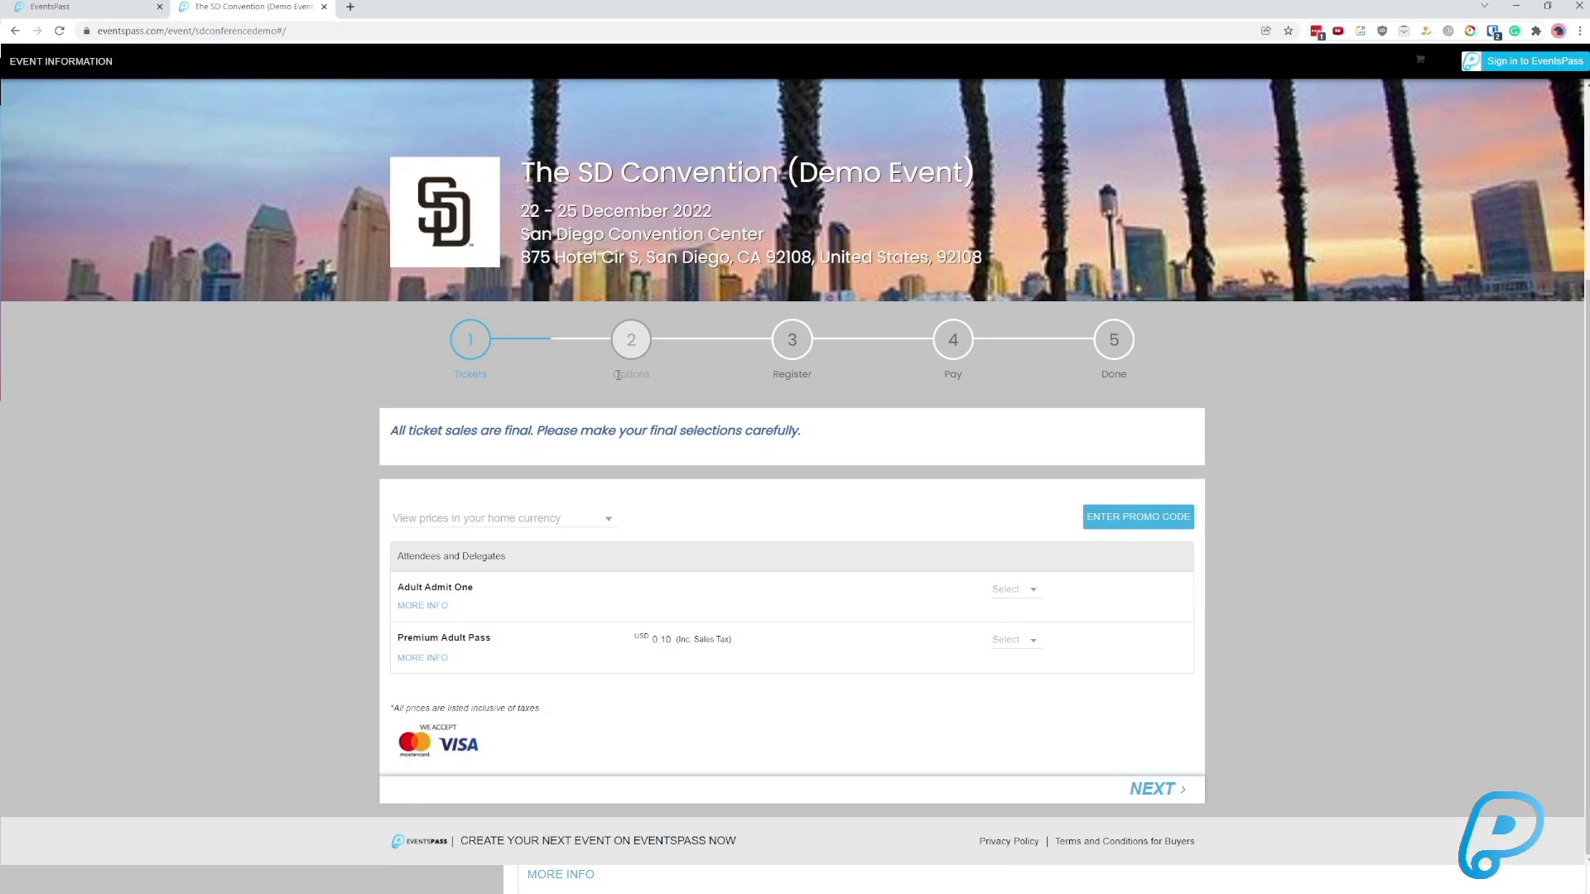
pyautogui.click(1028, 591)
pyautogui.click(1029, 630)
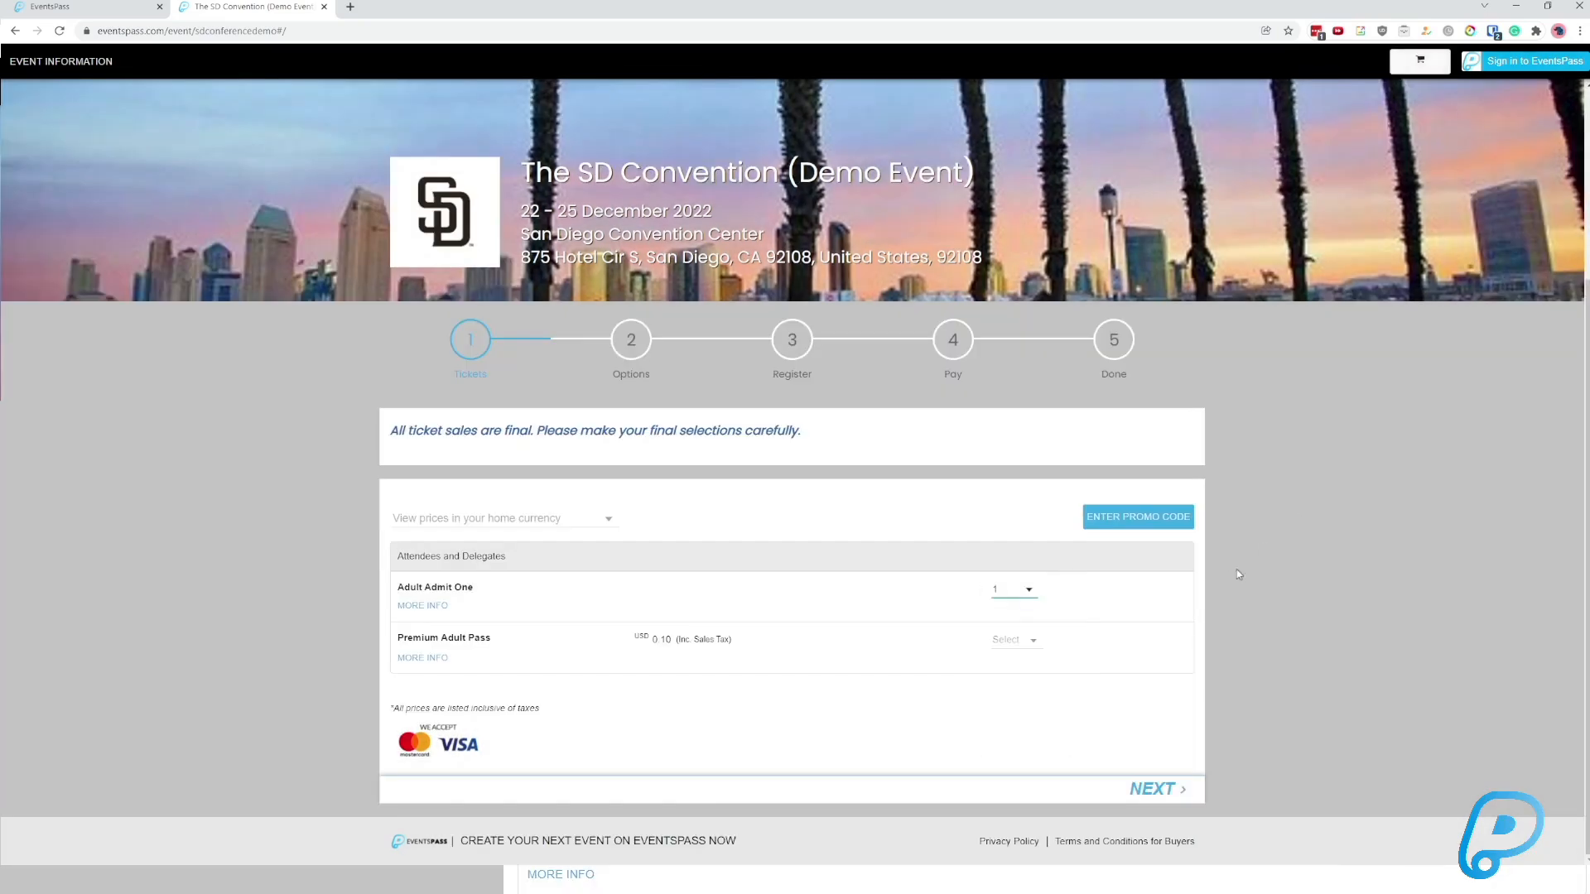
# Continue to the Options stage and check the Experts and Seminars categories, leaving Experts expanded.
pyautogui.click(1156, 789)
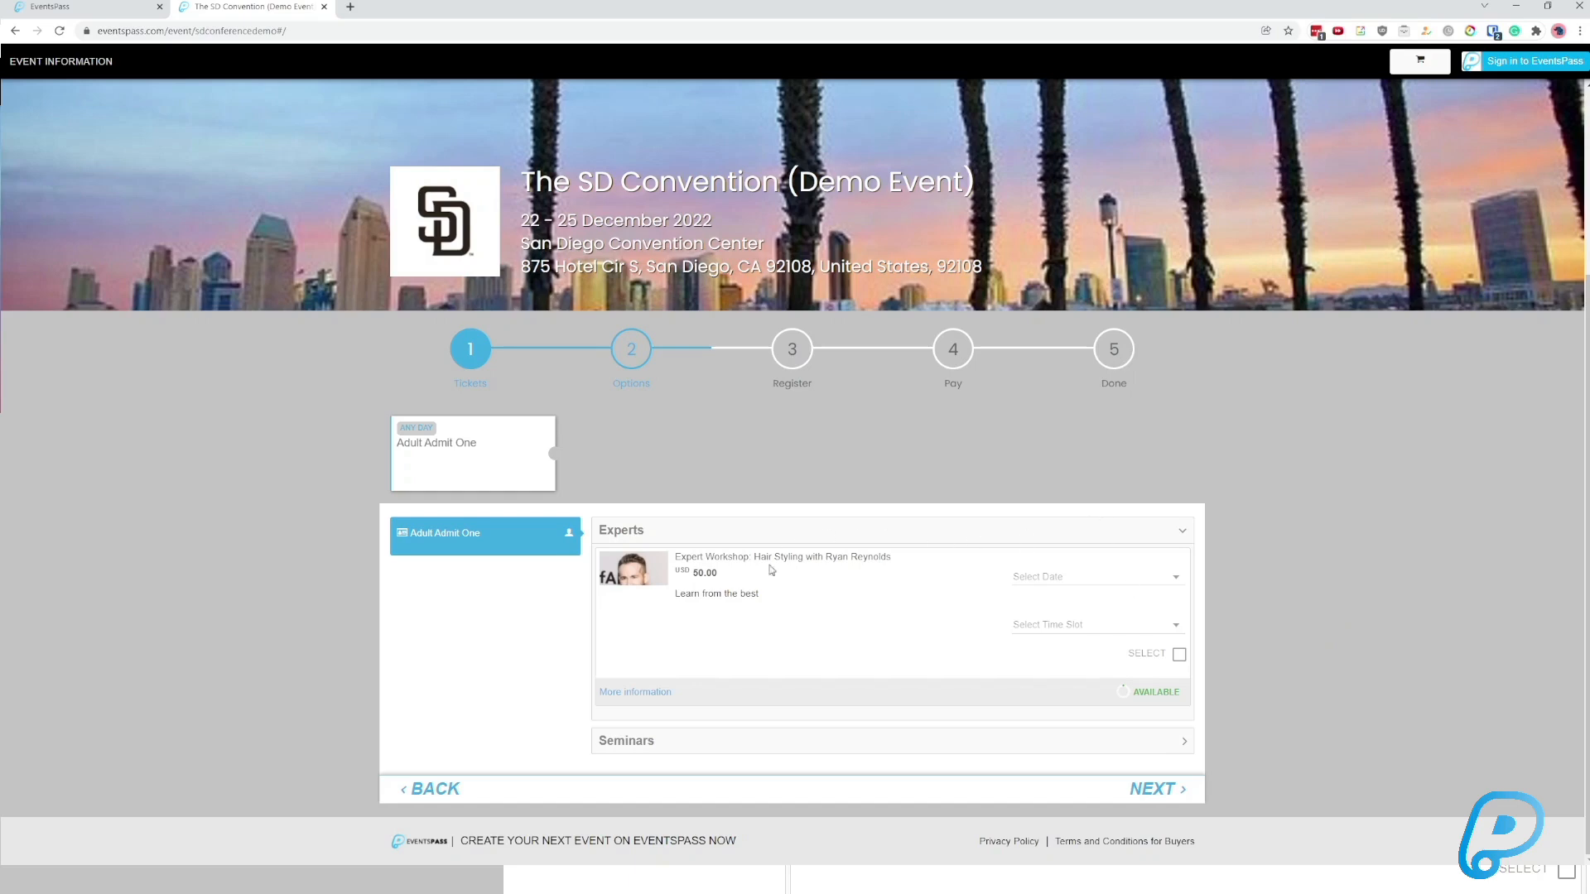
pyautogui.click(1179, 530)
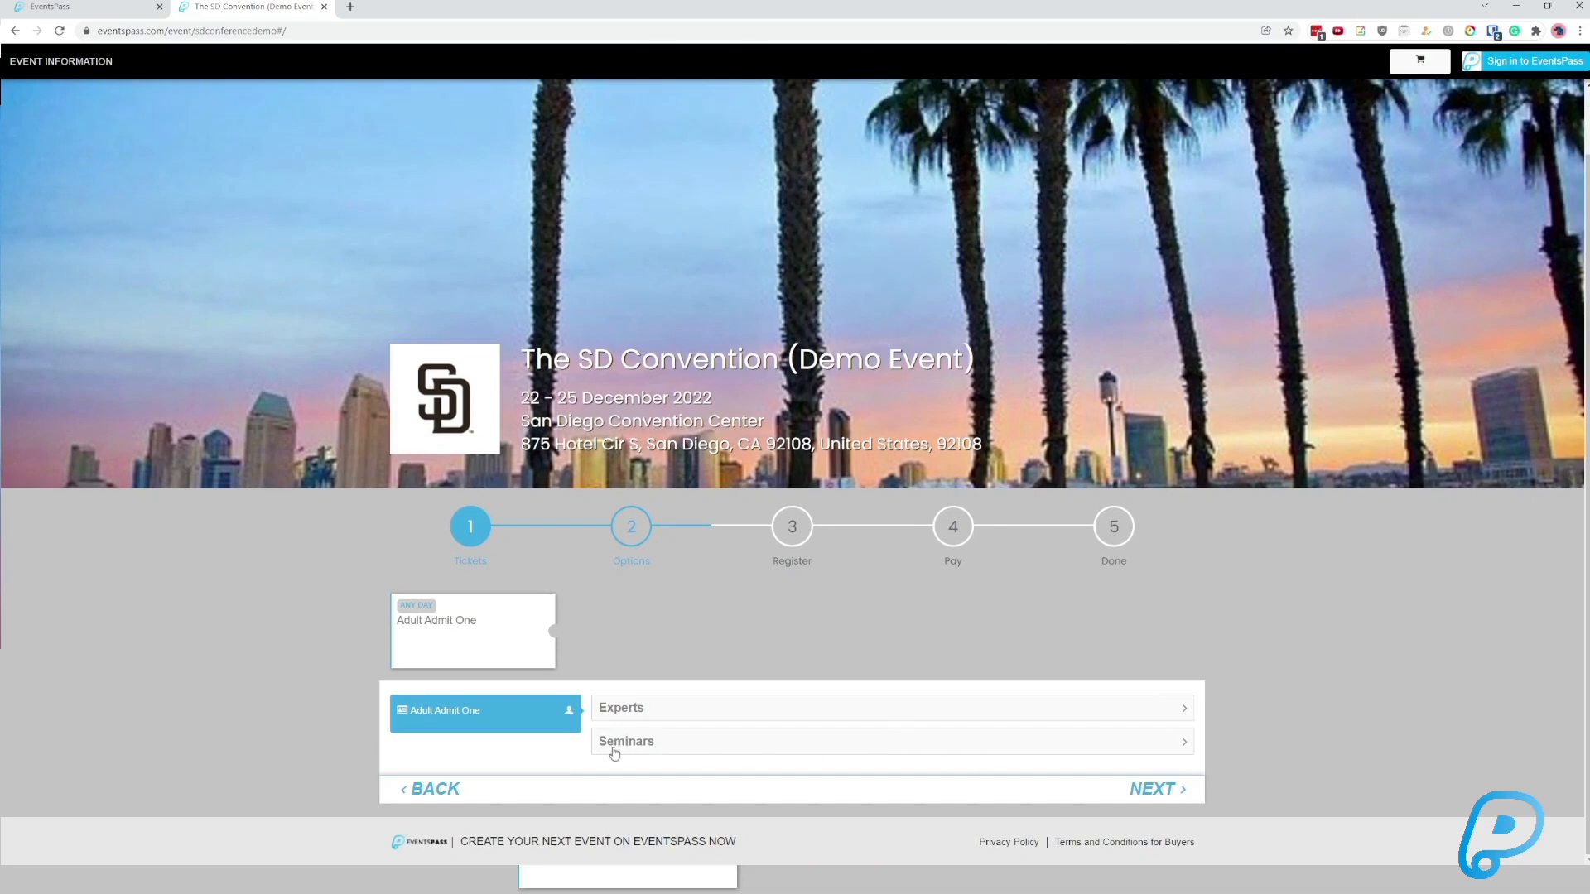
pyautogui.click(631, 748)
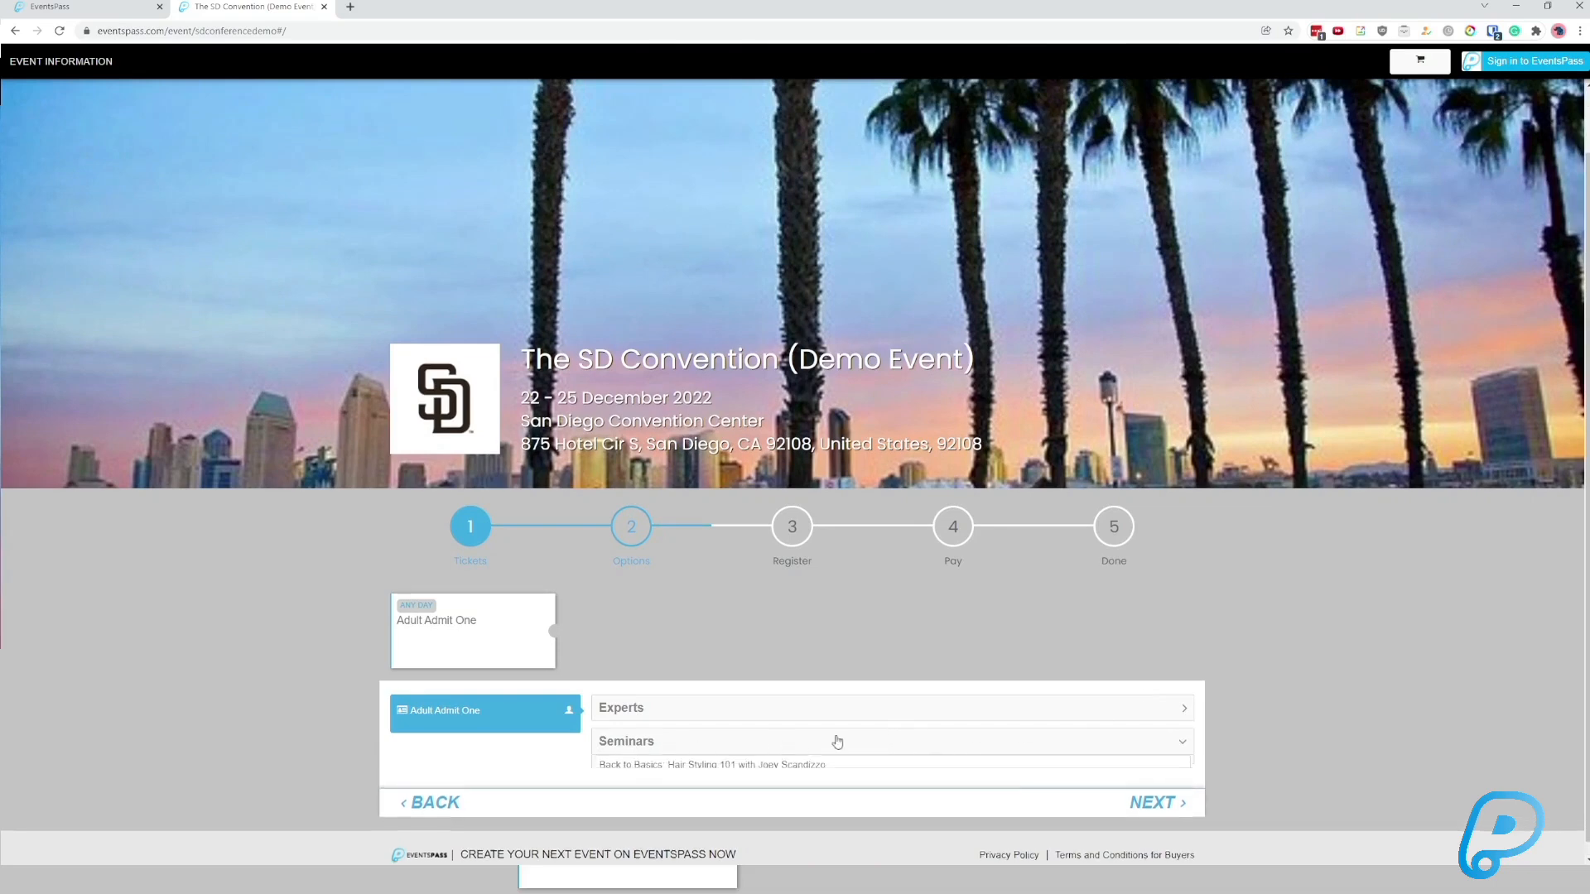
pyautogui.click(758, 745)
pyautogui.click(1155, 710)
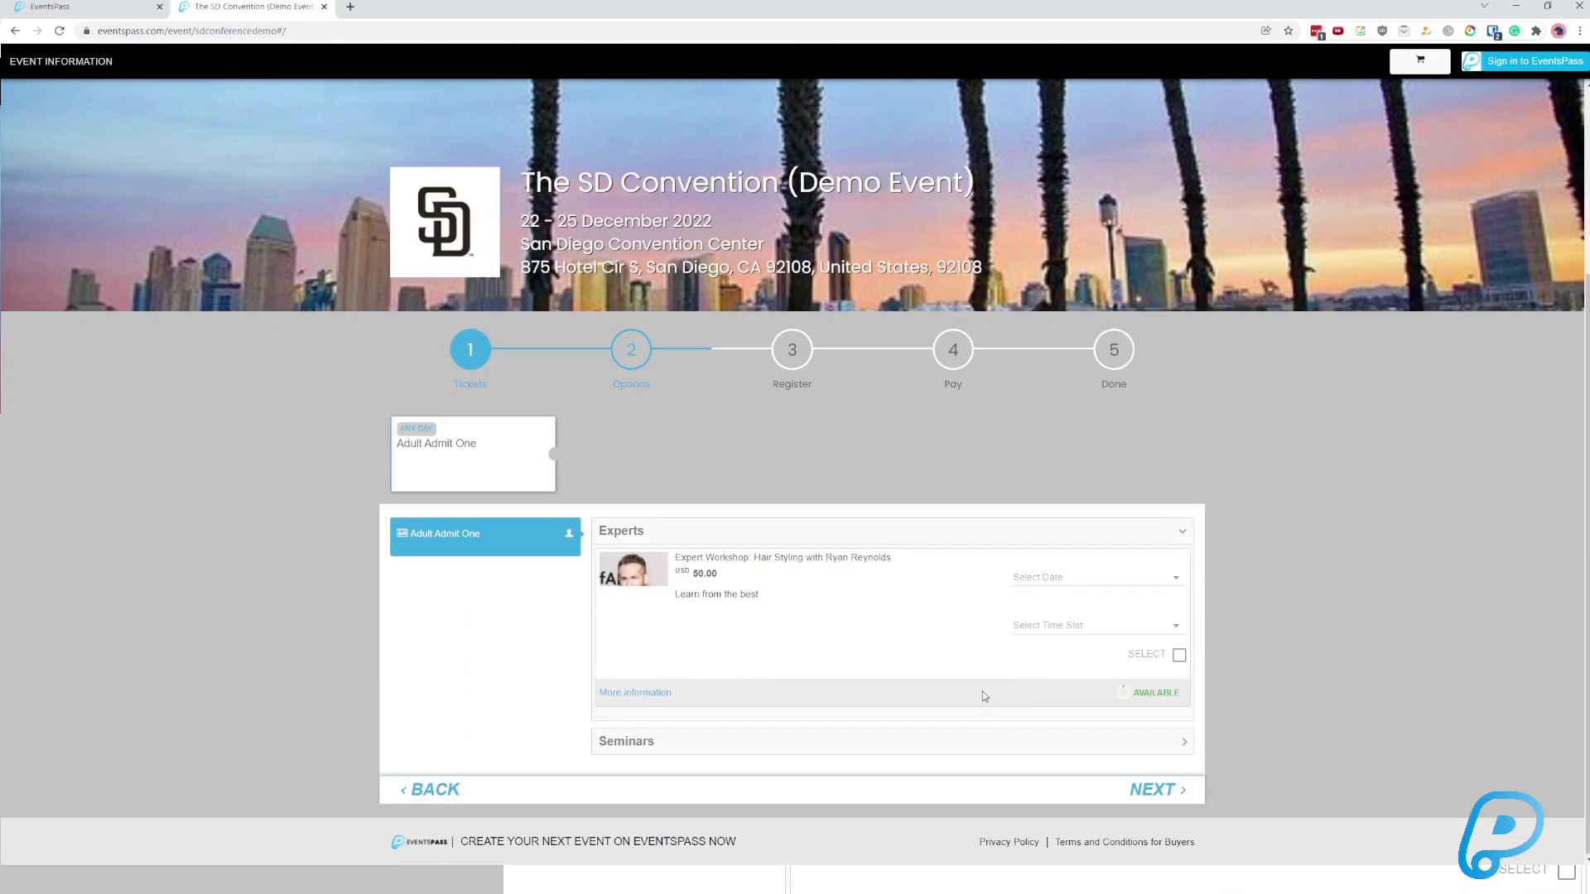
# Examine the title and short description of the Expert Workshop listing under Experts.
pyautogui.moveTo(674, 557); pyautogui.dragTo(920, 570)
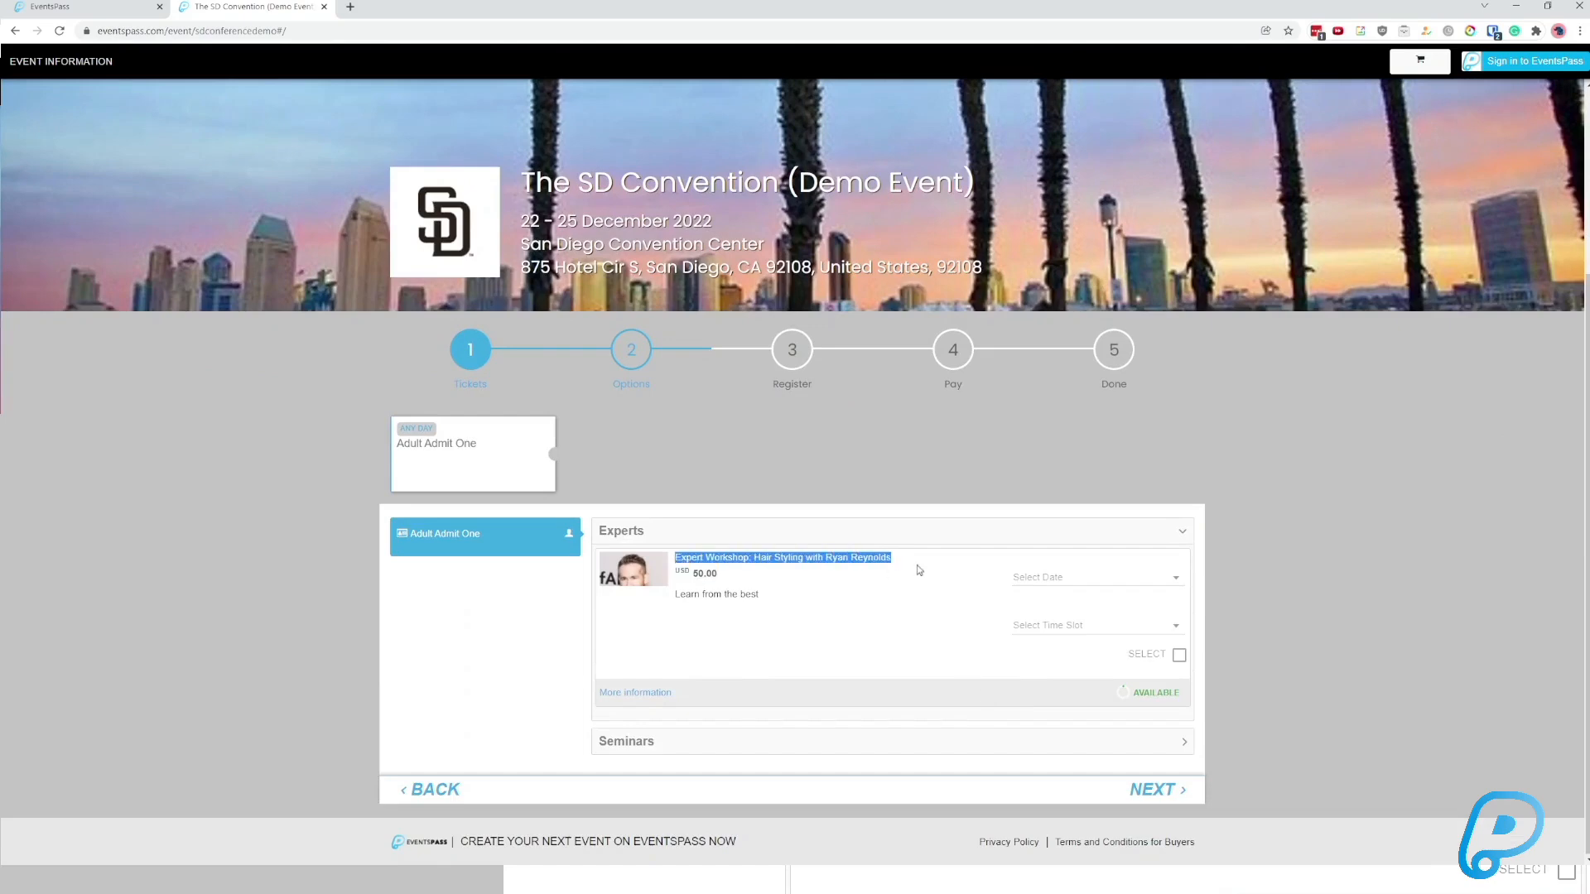
pyautogui.click(917, 568)
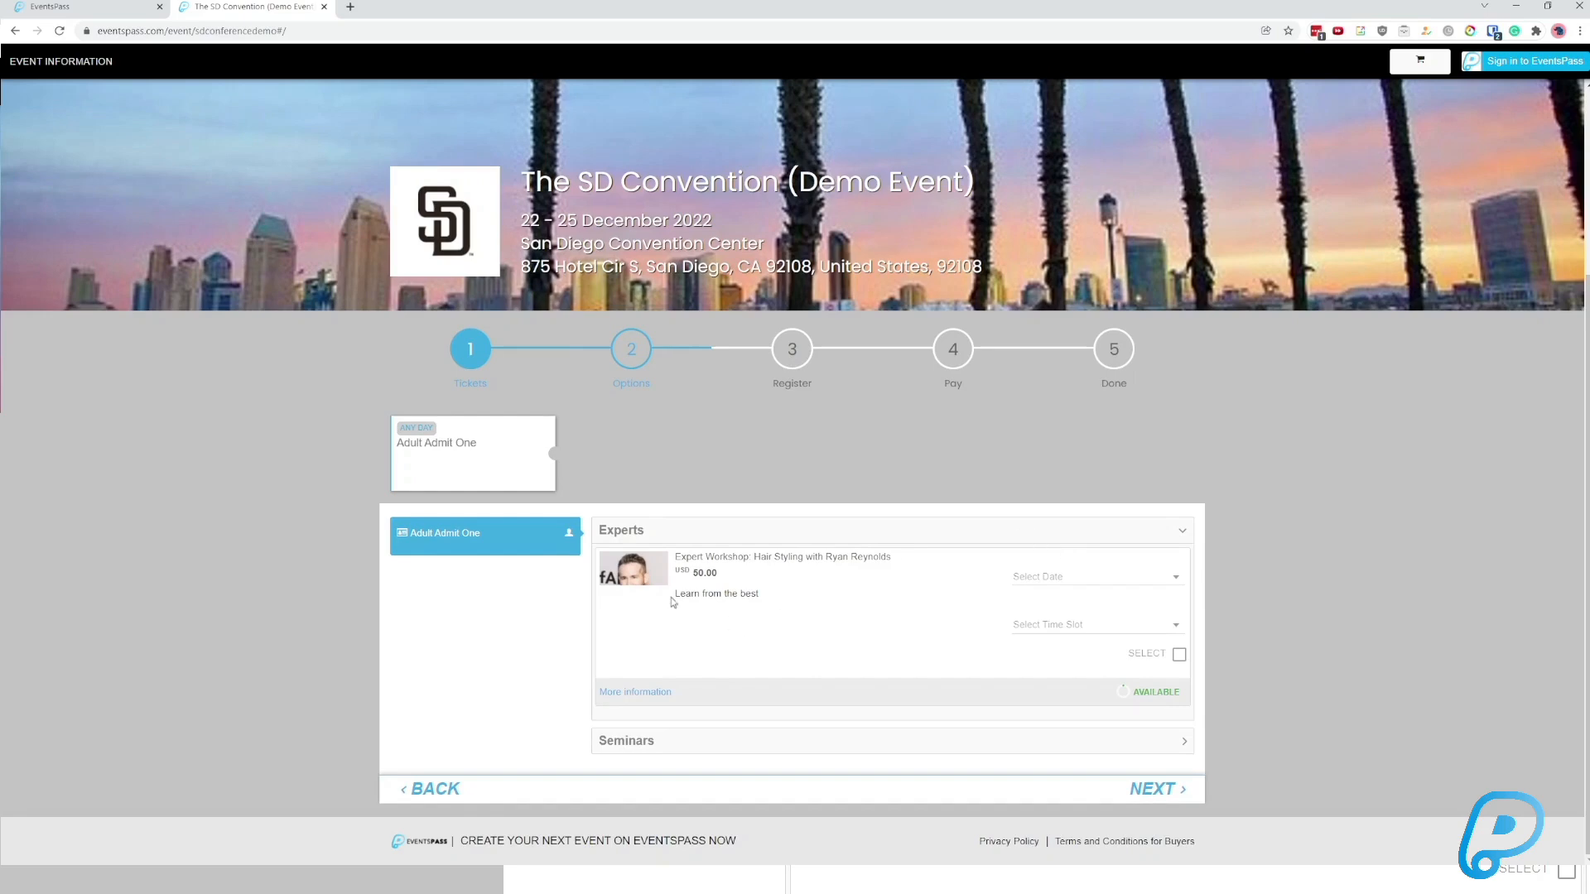
pyautogui.moveTo(676, 594); pyautogui.dragTo(778, 604)
pyautogui.click(777, 605)
pyautogui.moveTo(677, 555); pyautogui.dragTo(900, 557)
pyautogui.click(900, 558)
pyautogui.click(764, 579)
# Open the Expert Workshop's full option information and review its image, title, description and warning note.
pyautogui.click(658, 695)
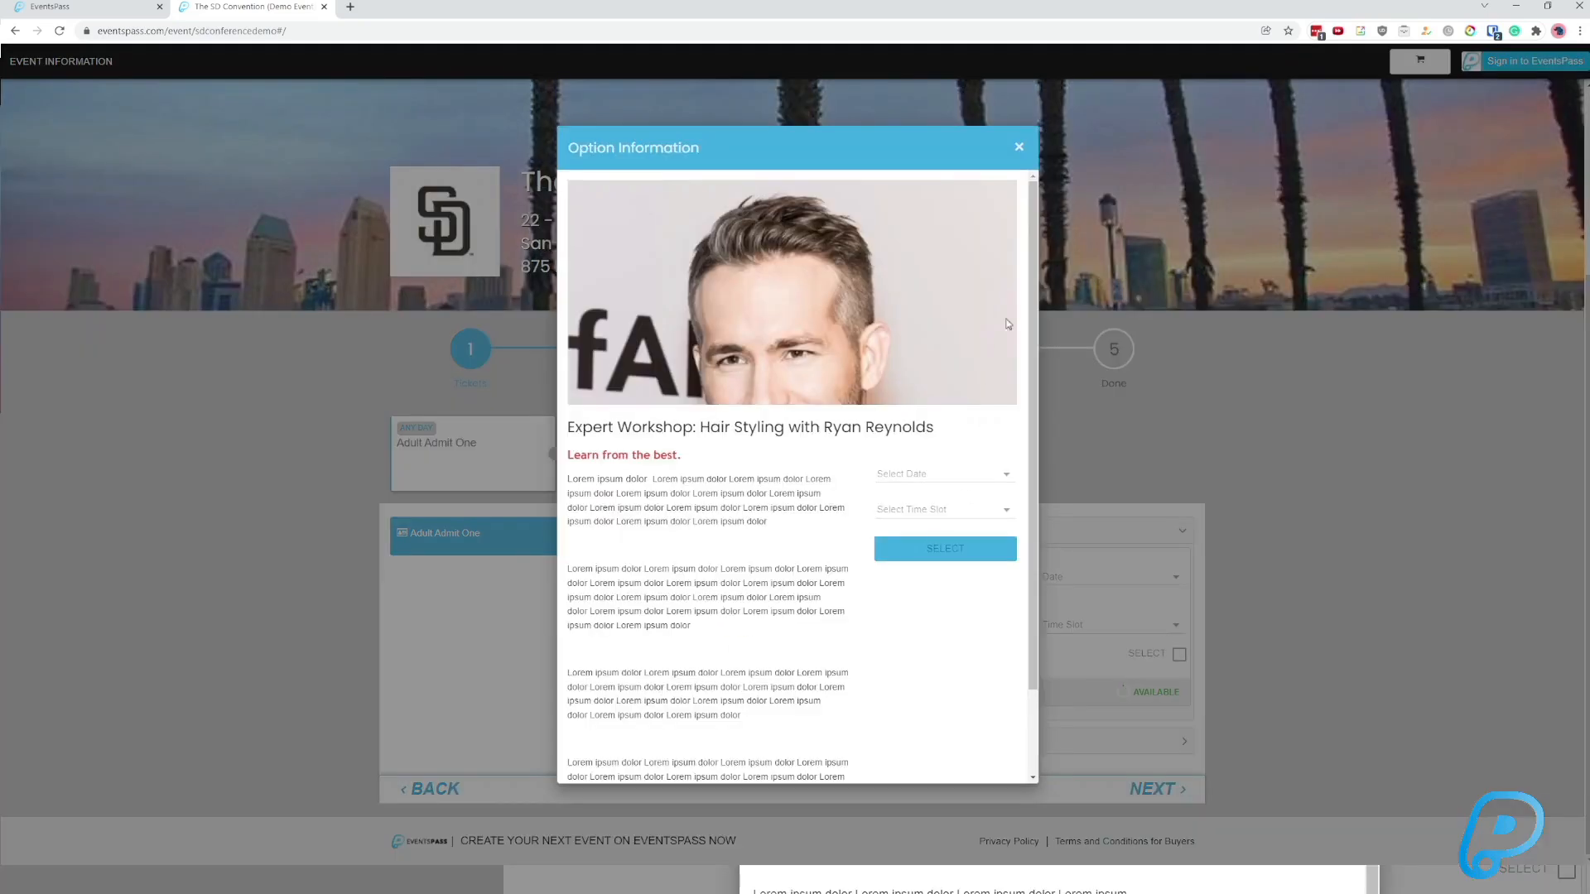
pyautogui.scroll(-1, 1034, 217)
pyautogui.scroll(1, 1048, 247)
pyautogui.moveTo(574, 427); pyautogui.dragTo(928, 429)
pyautogui.scroll(-2, 928, 430)
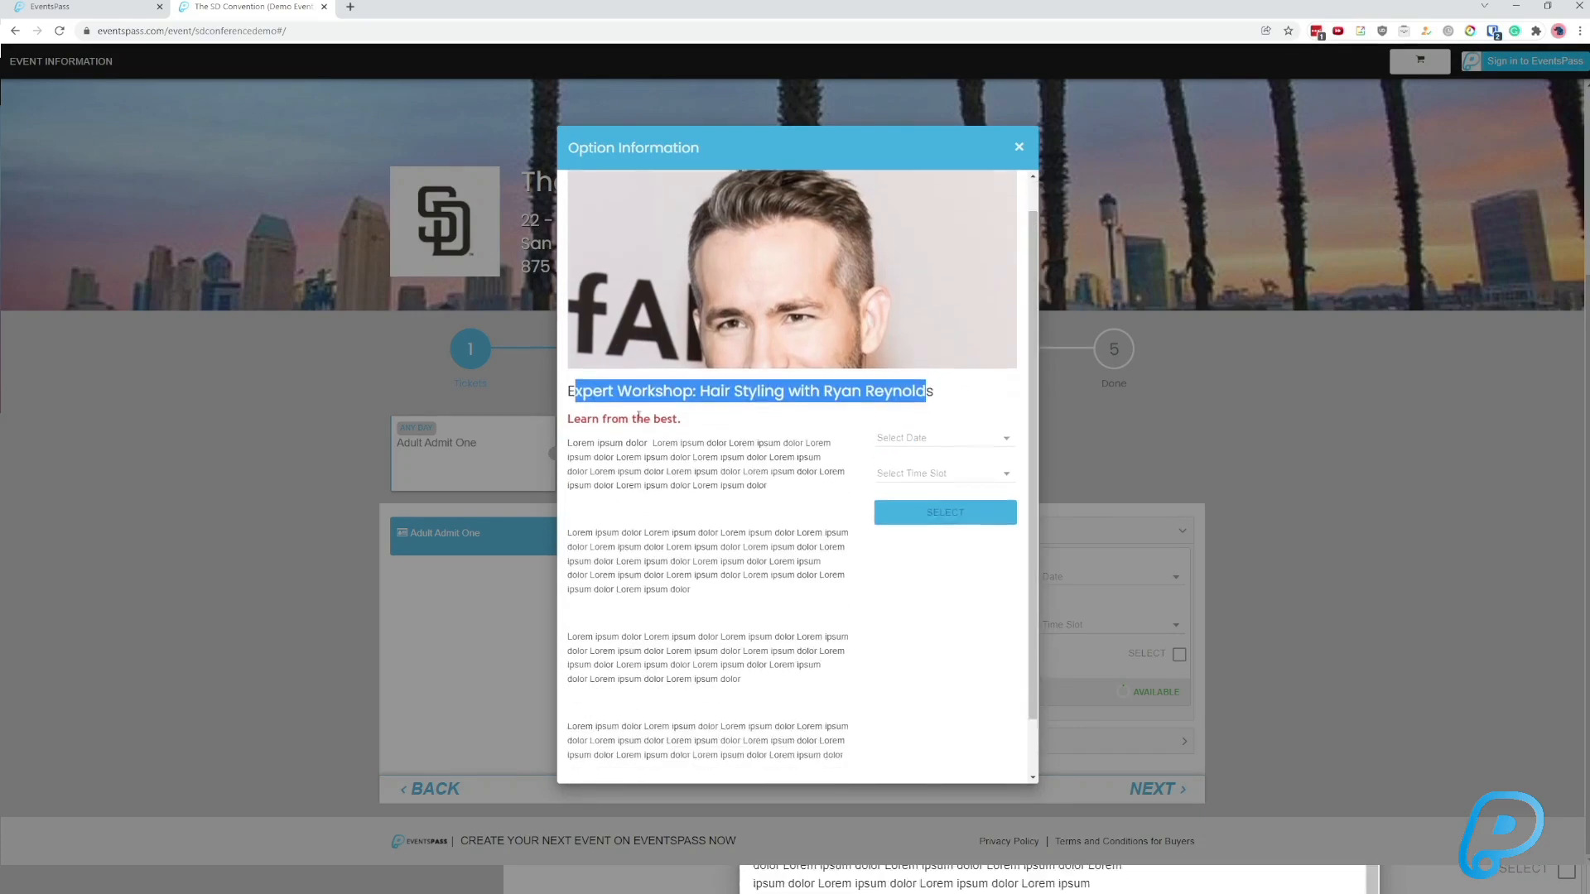
pyautogui.moveTo(568, 356); pyautogui.dragTo(862, 698)
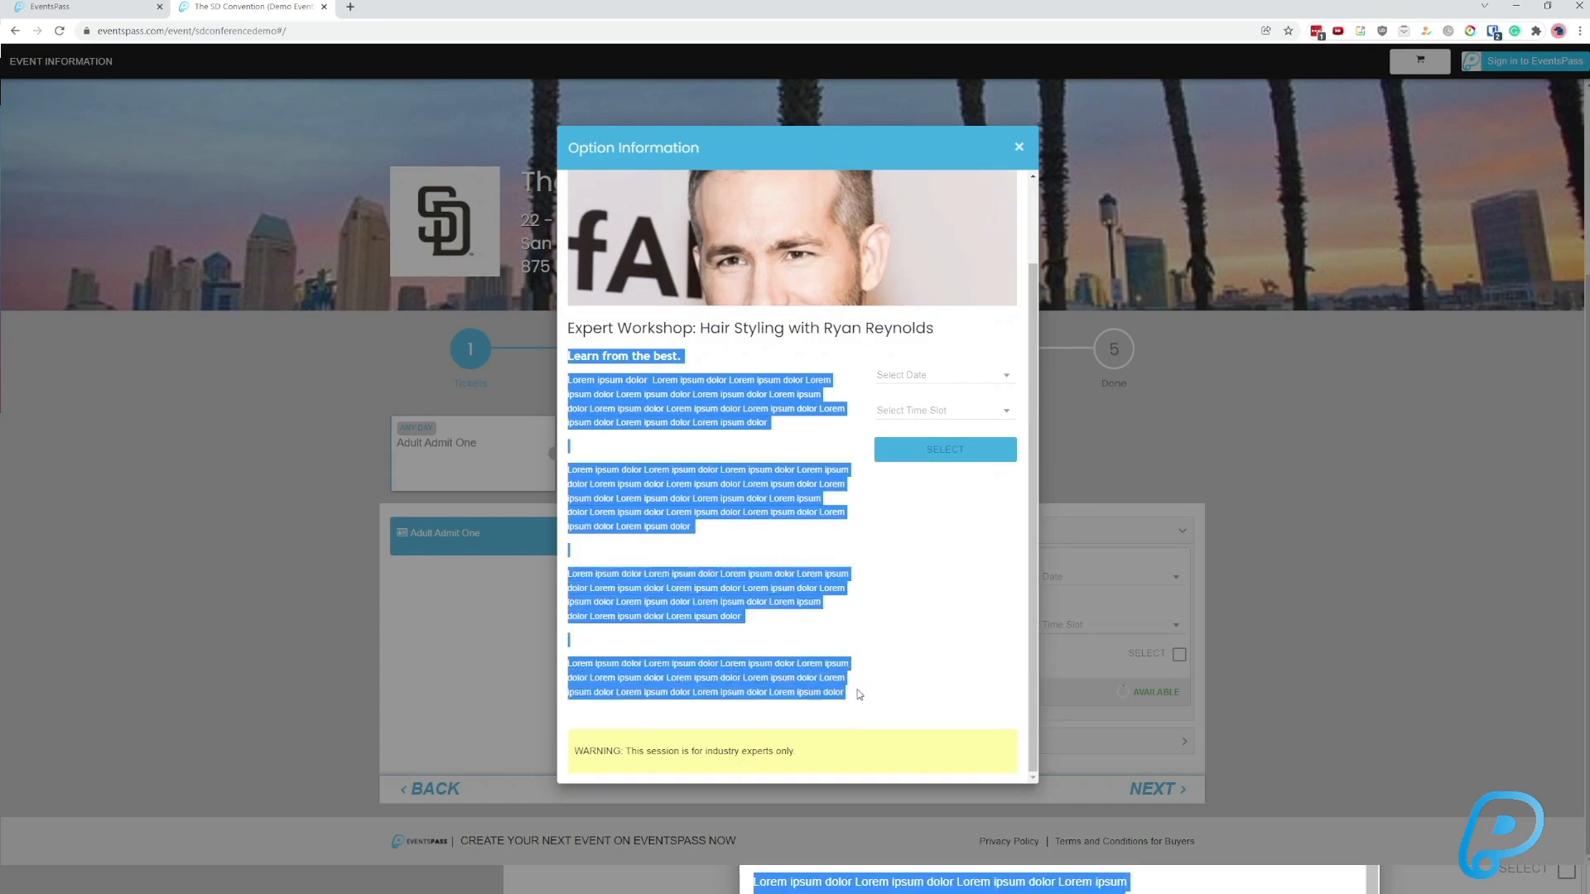
pyautogui.click(856, 693)
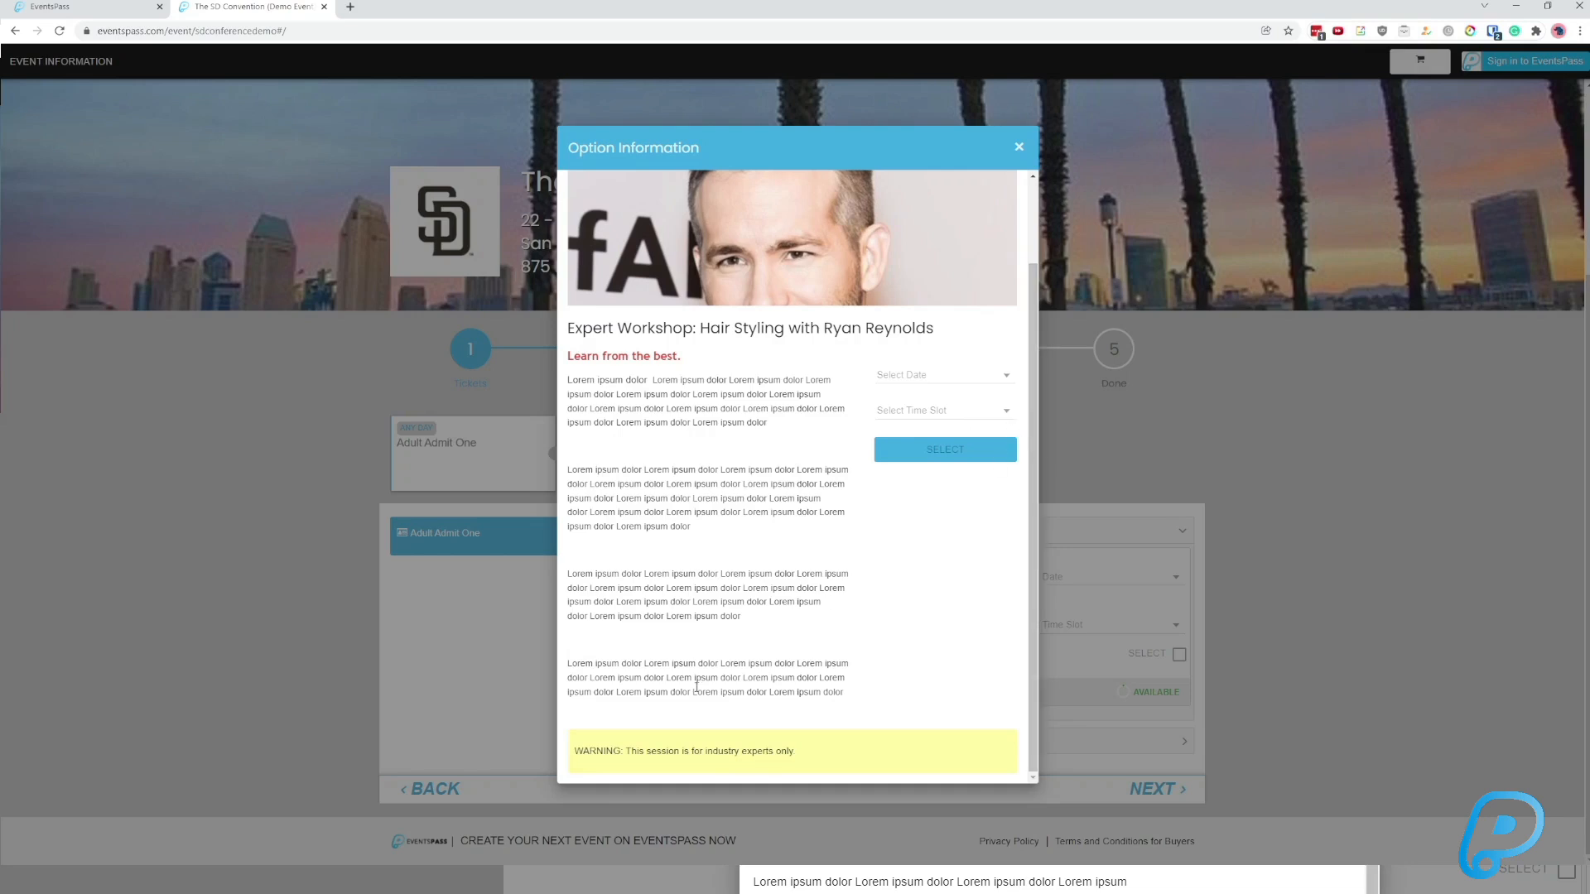
pyautogui.moveTo(585, 751); pyautogui.dragTo(839, 762)
pyautogui.click(841, 766)
# Select the Expert Workshop for December 24, 2022 at 09:00 AM from its option information.
pyautogui.click(949, 378)
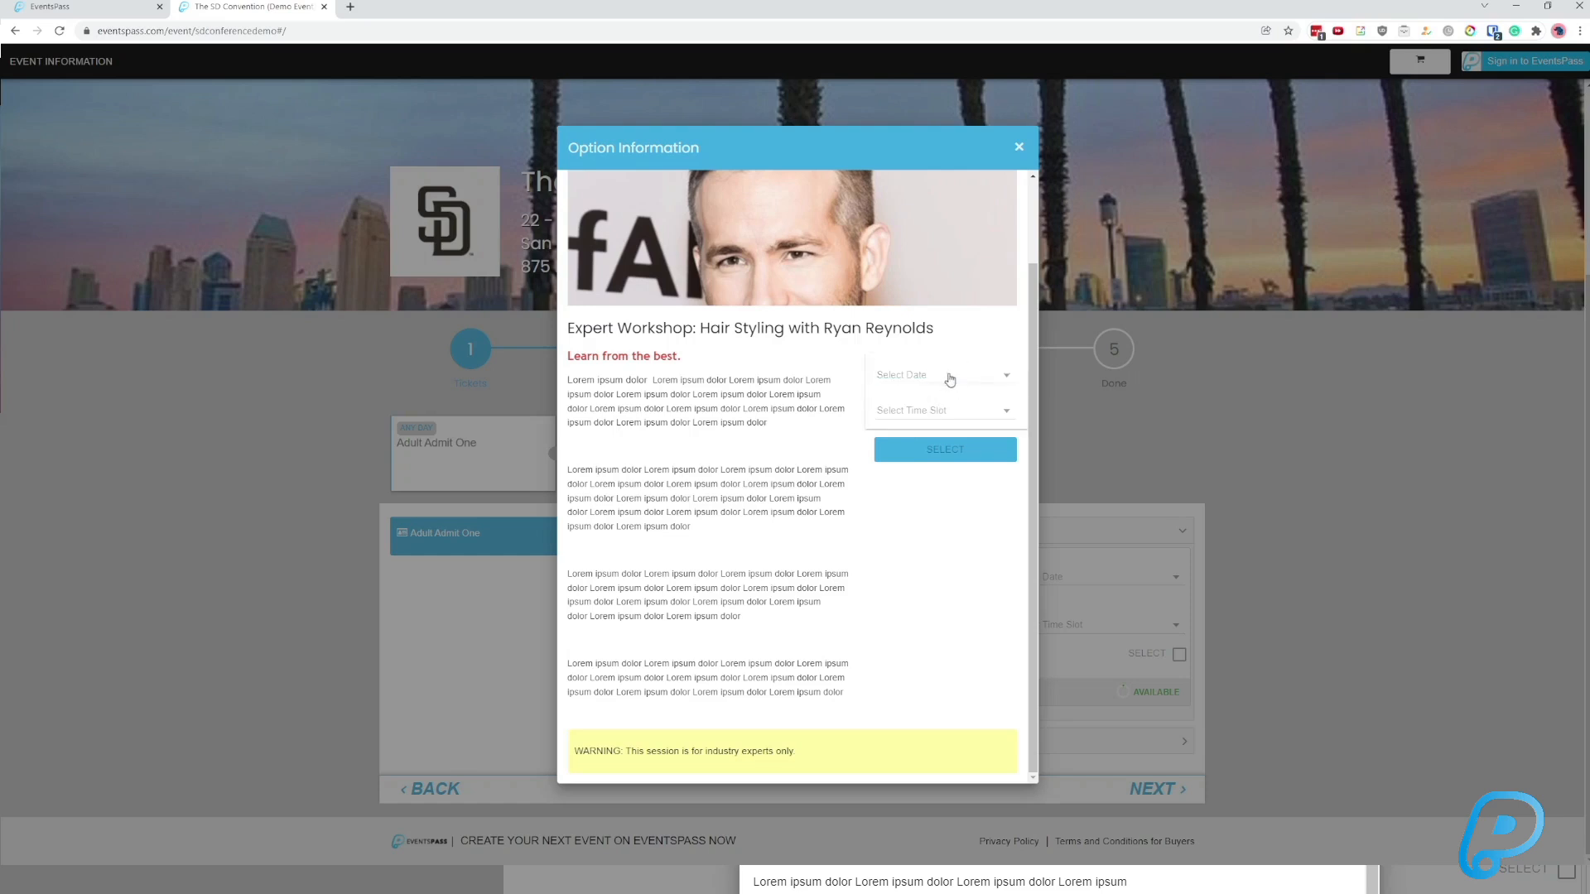
pyautogui.click(743, 401)
pyautogui.click(931, 410)
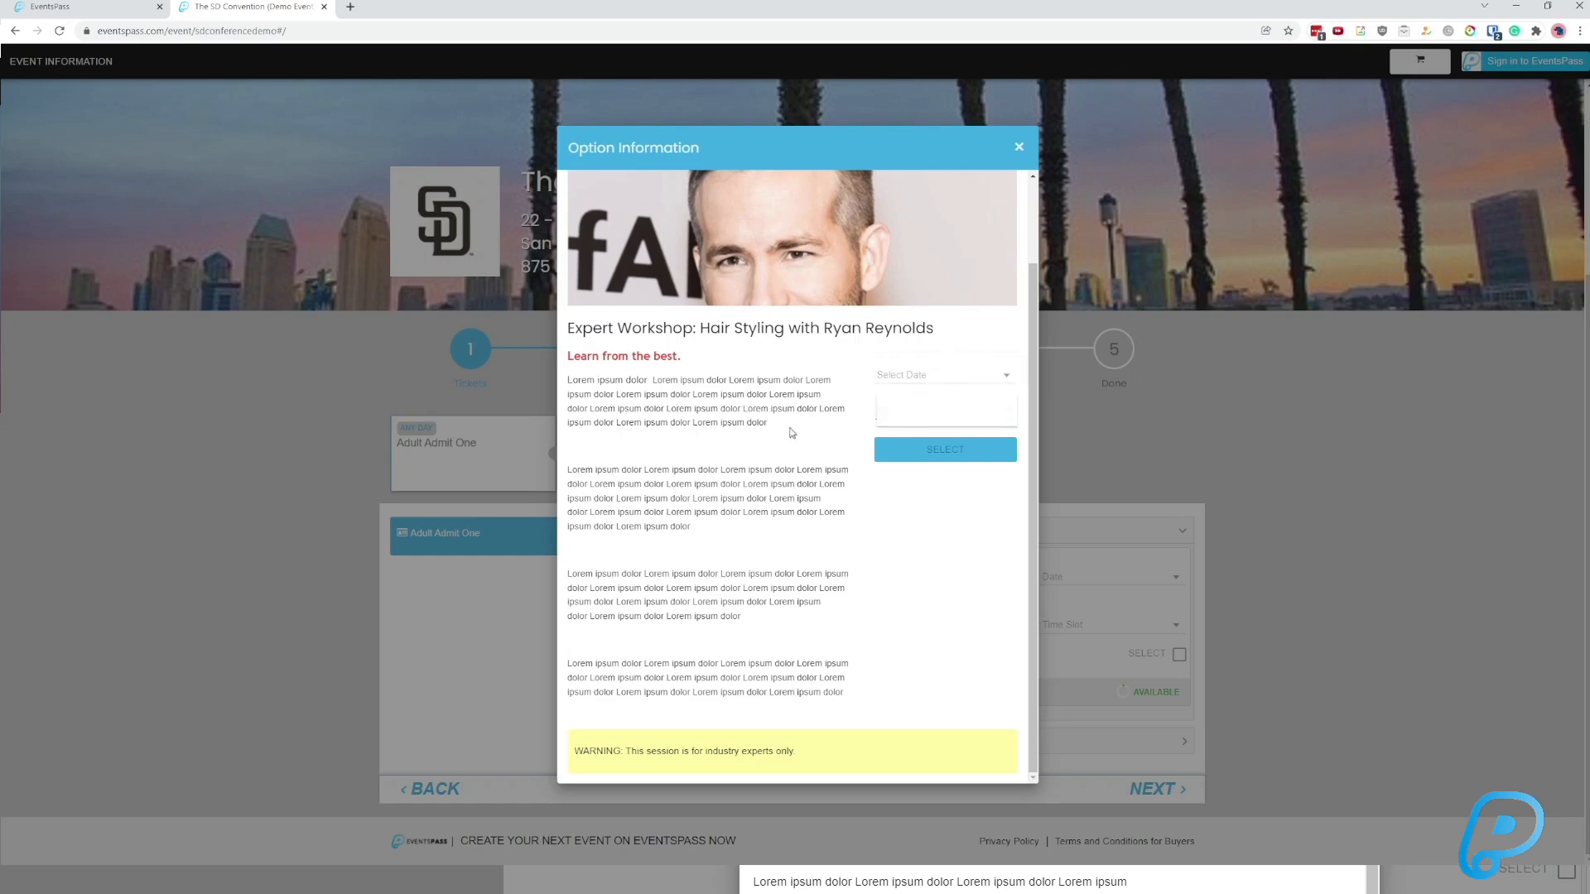
pyautogui.click(925, 368)
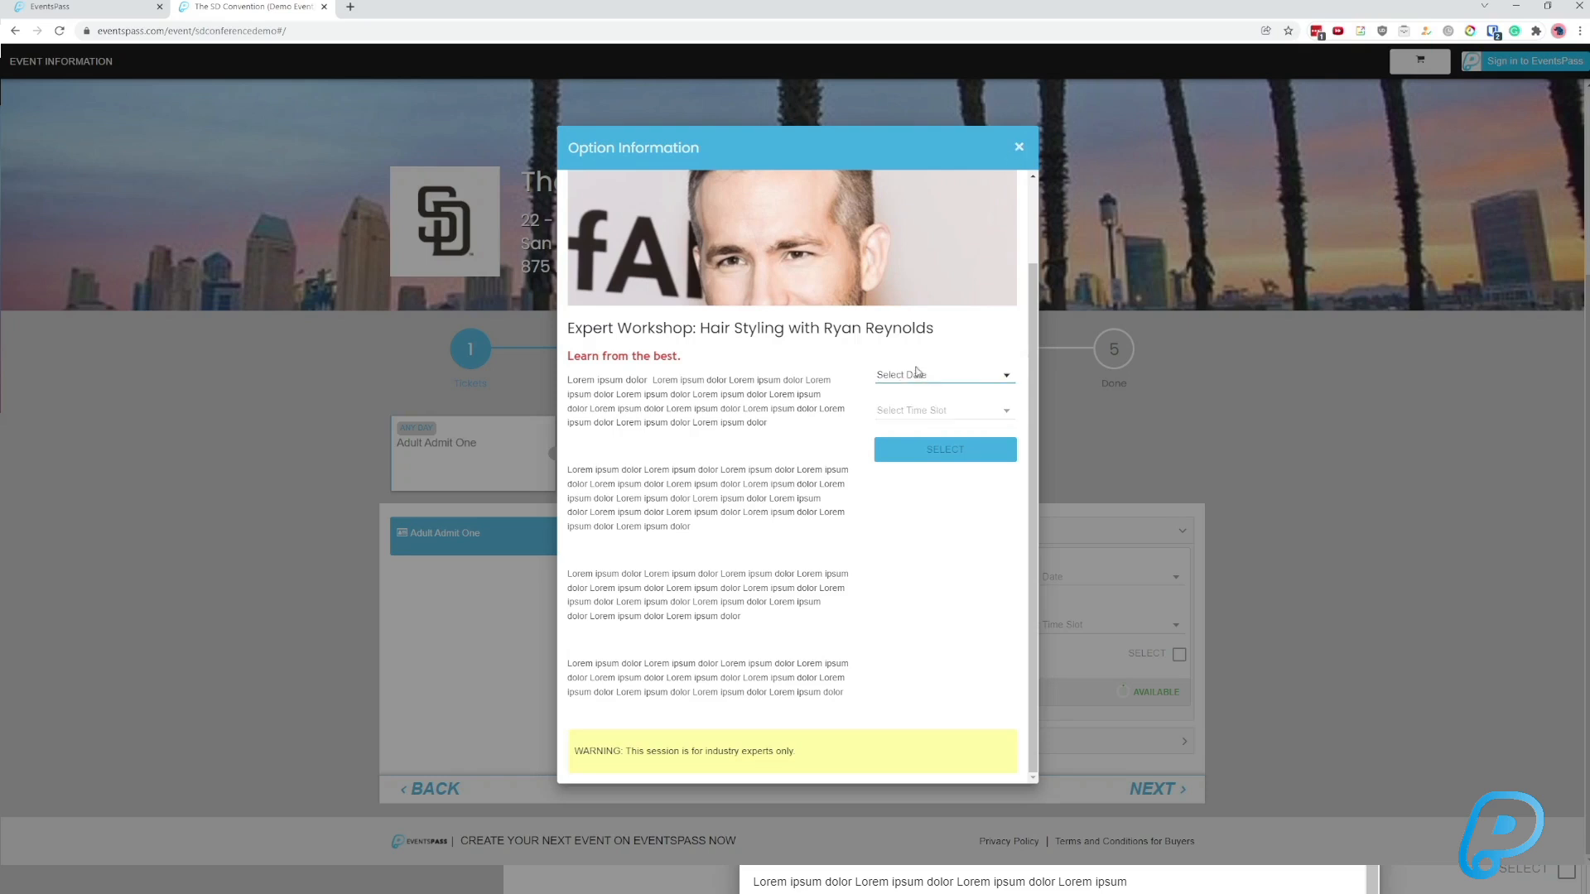
pyautogui.click(923, 411)
pyautogui.click(917, 439)
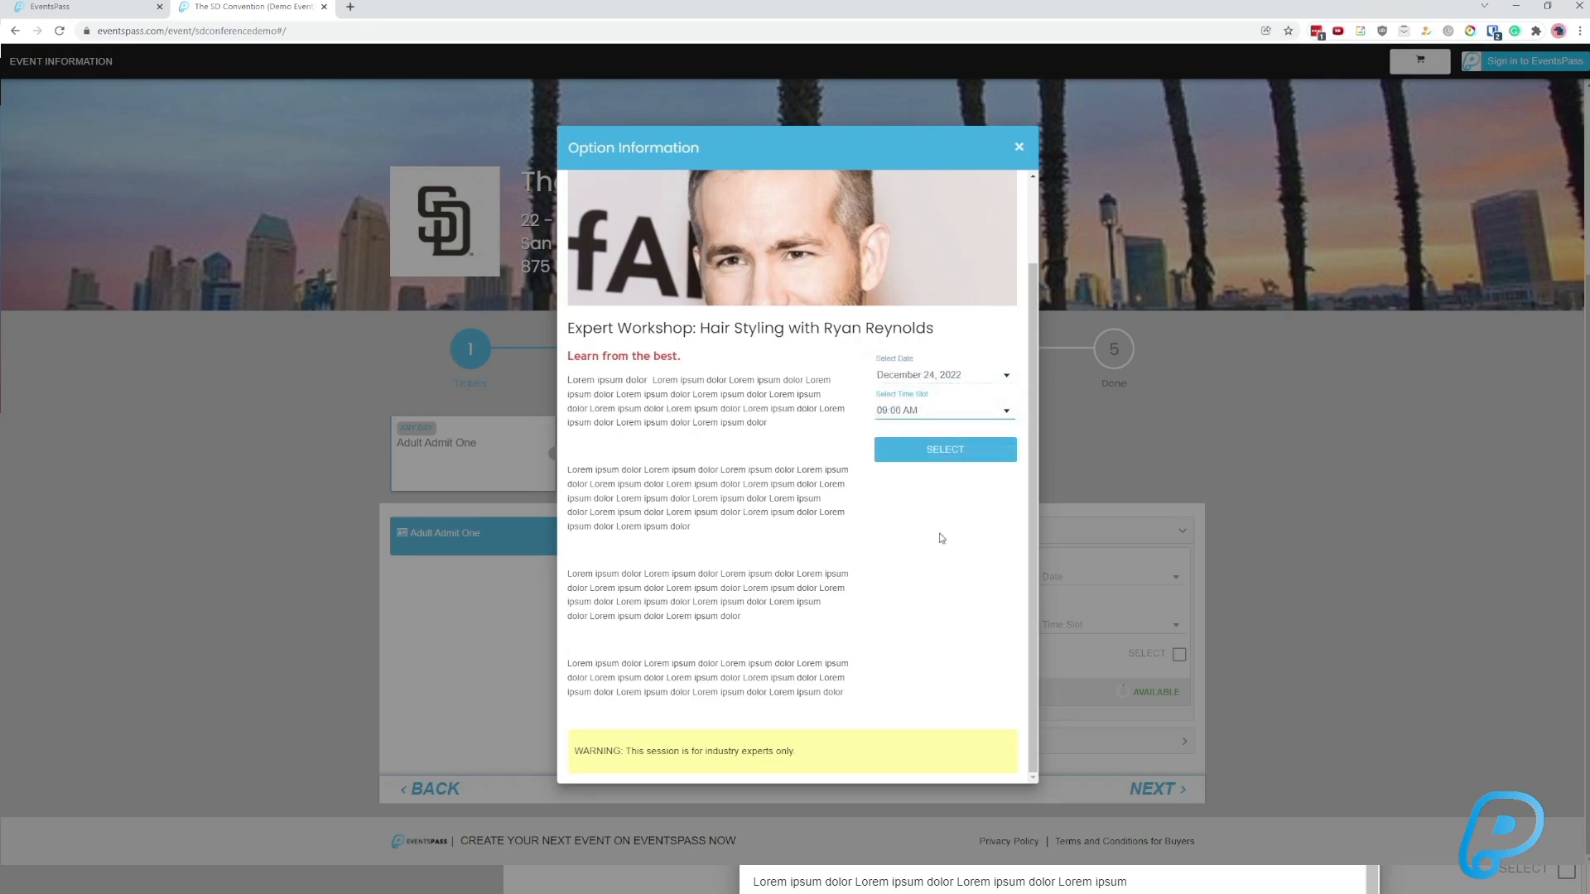
pyautogui.click(967, 412)
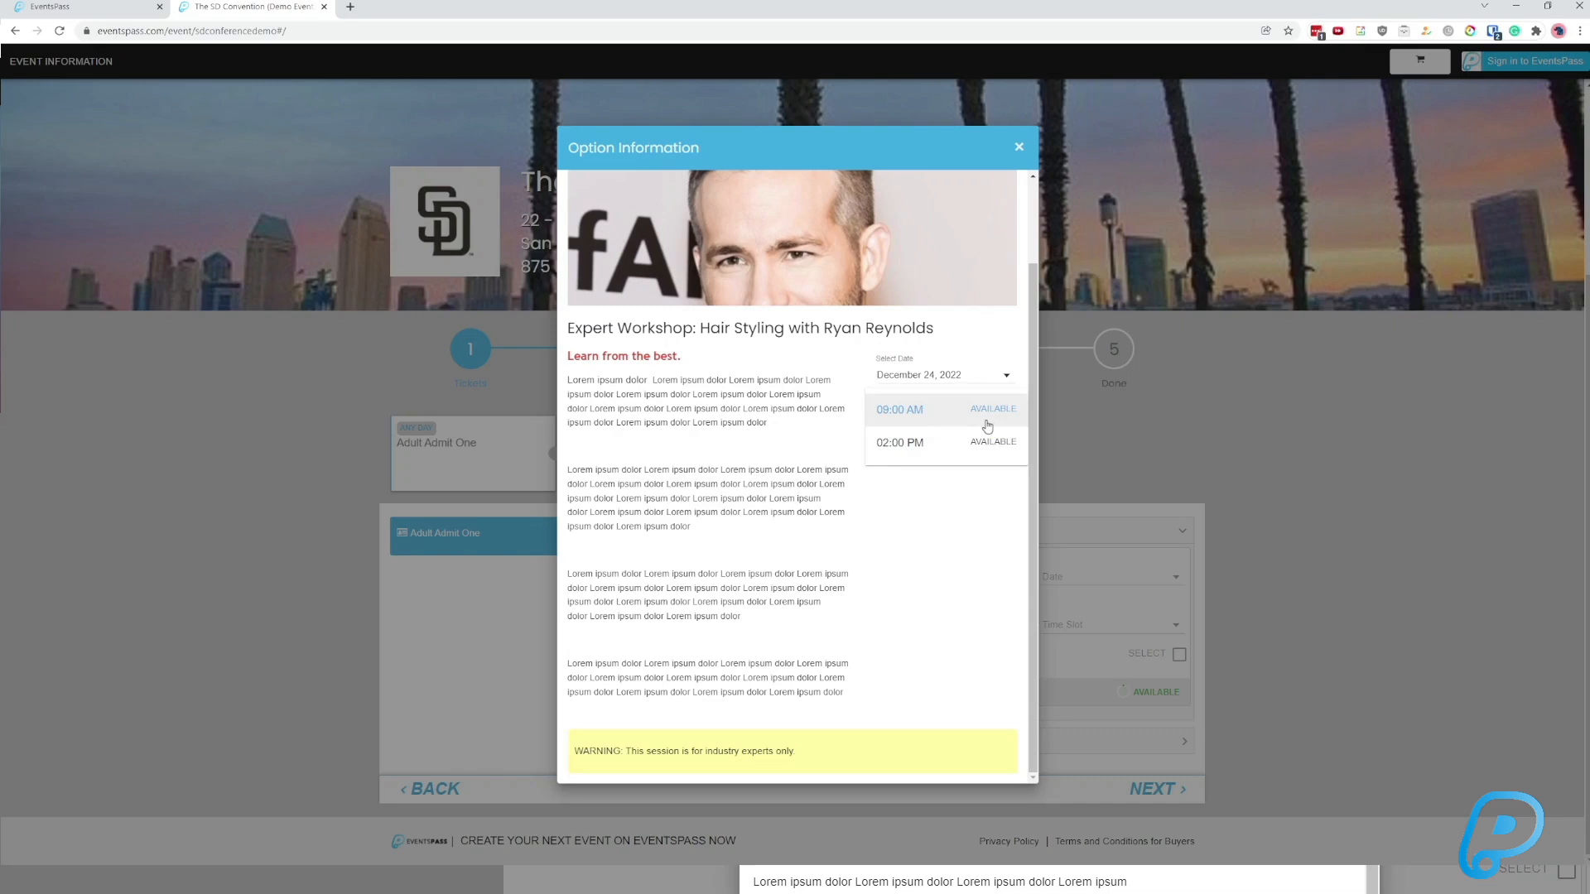
pyautogui.click(978, 411)
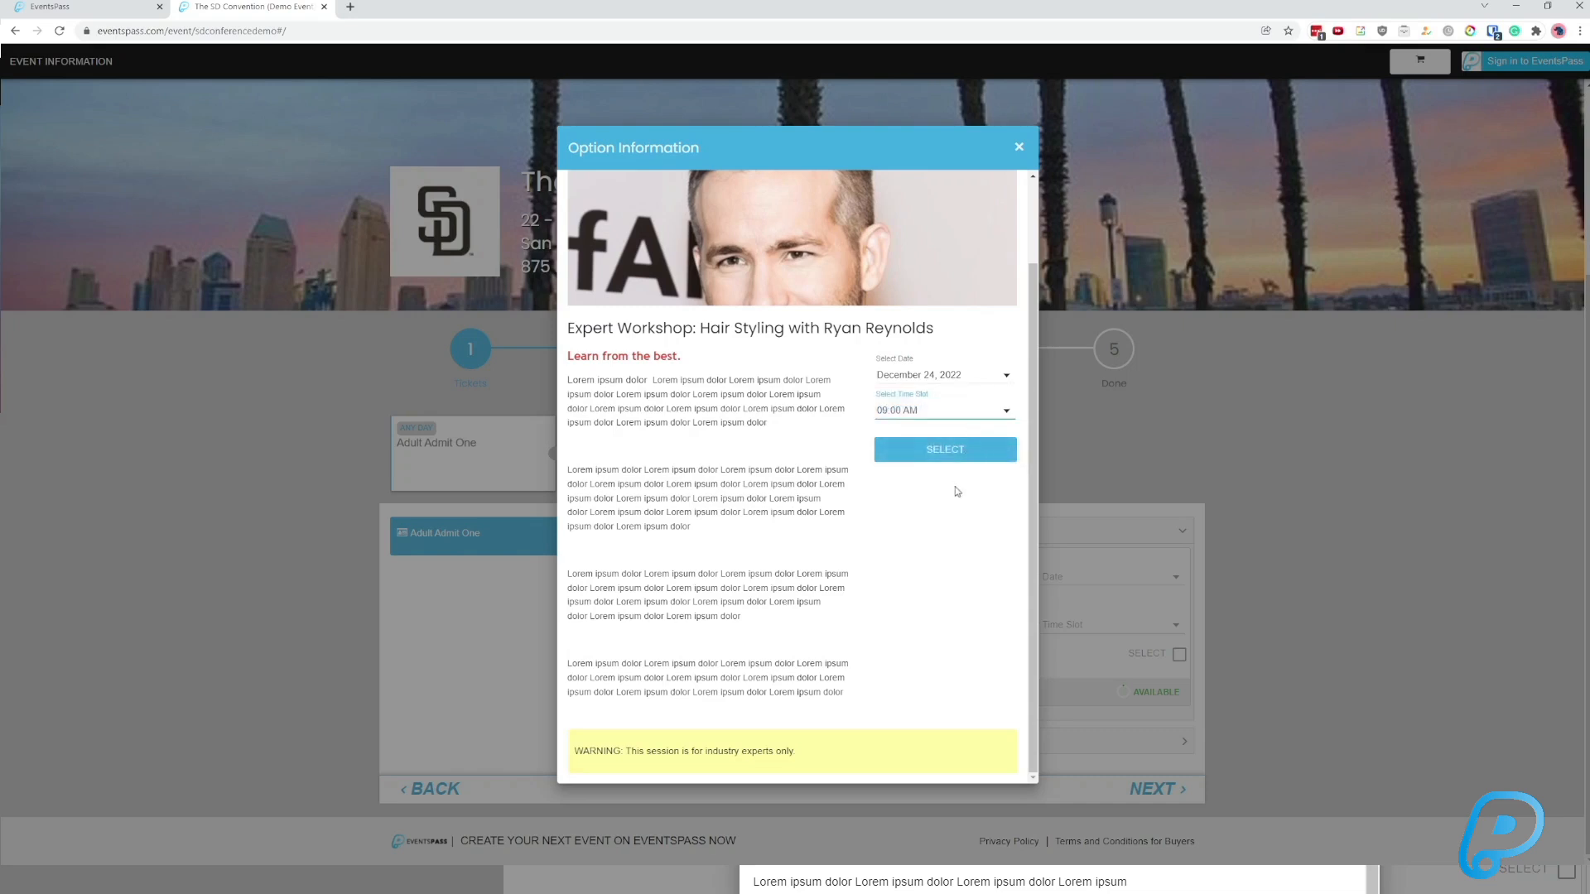
pyautogui.click(944, 449)
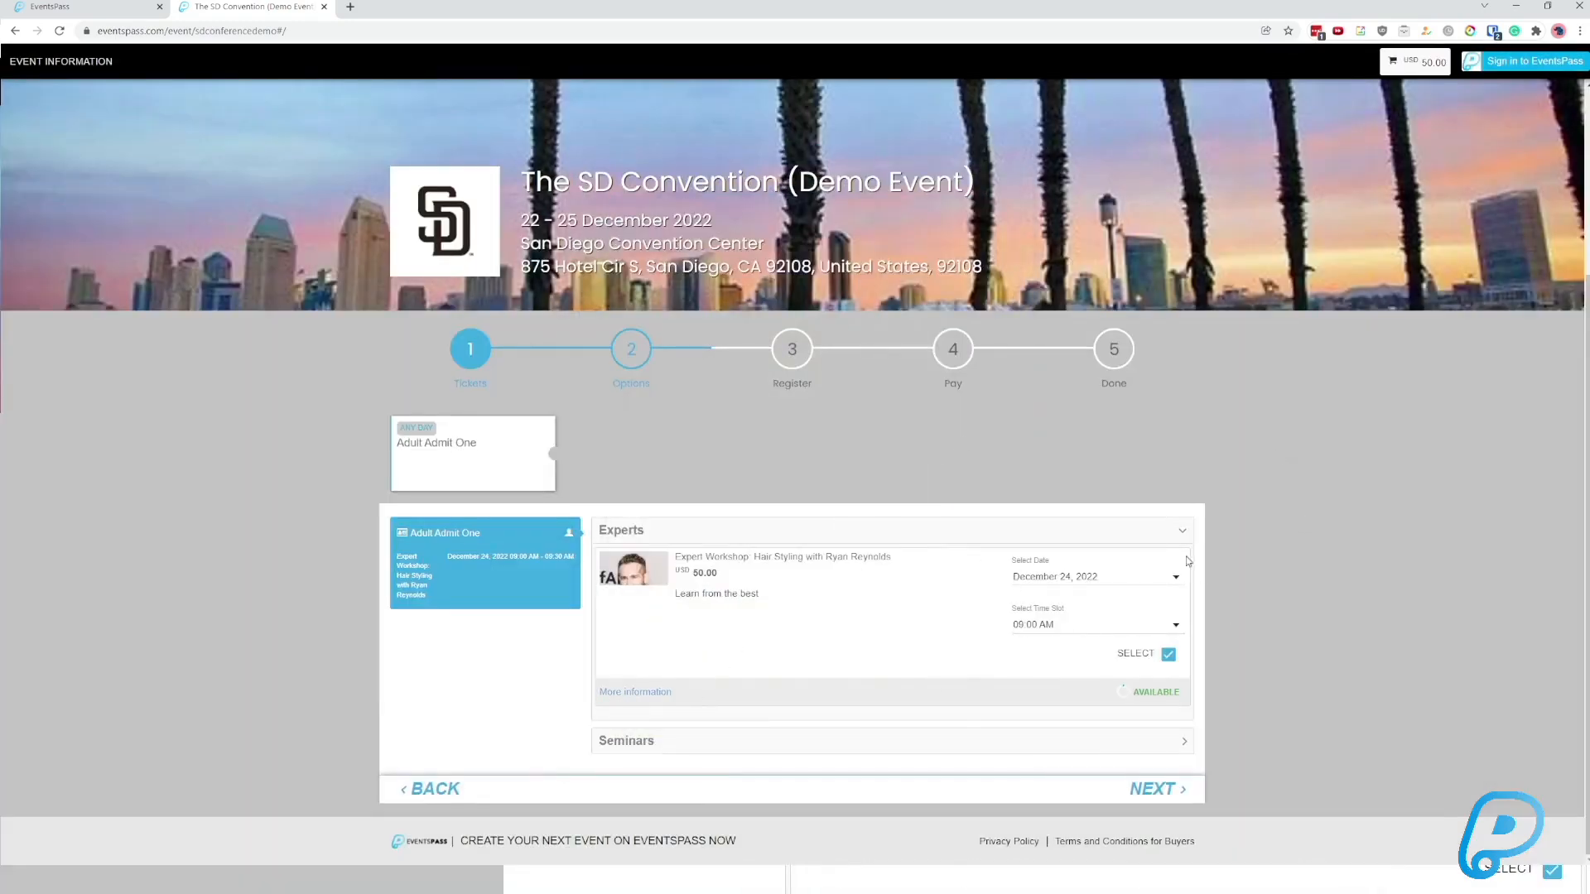
# Set the Expert Workshop's date to December 25, 2022 and its time slot to 02:00 PM in the Experts listing.
pyautogui.click(1111, 583)
pyautogui.click(1033, 619)
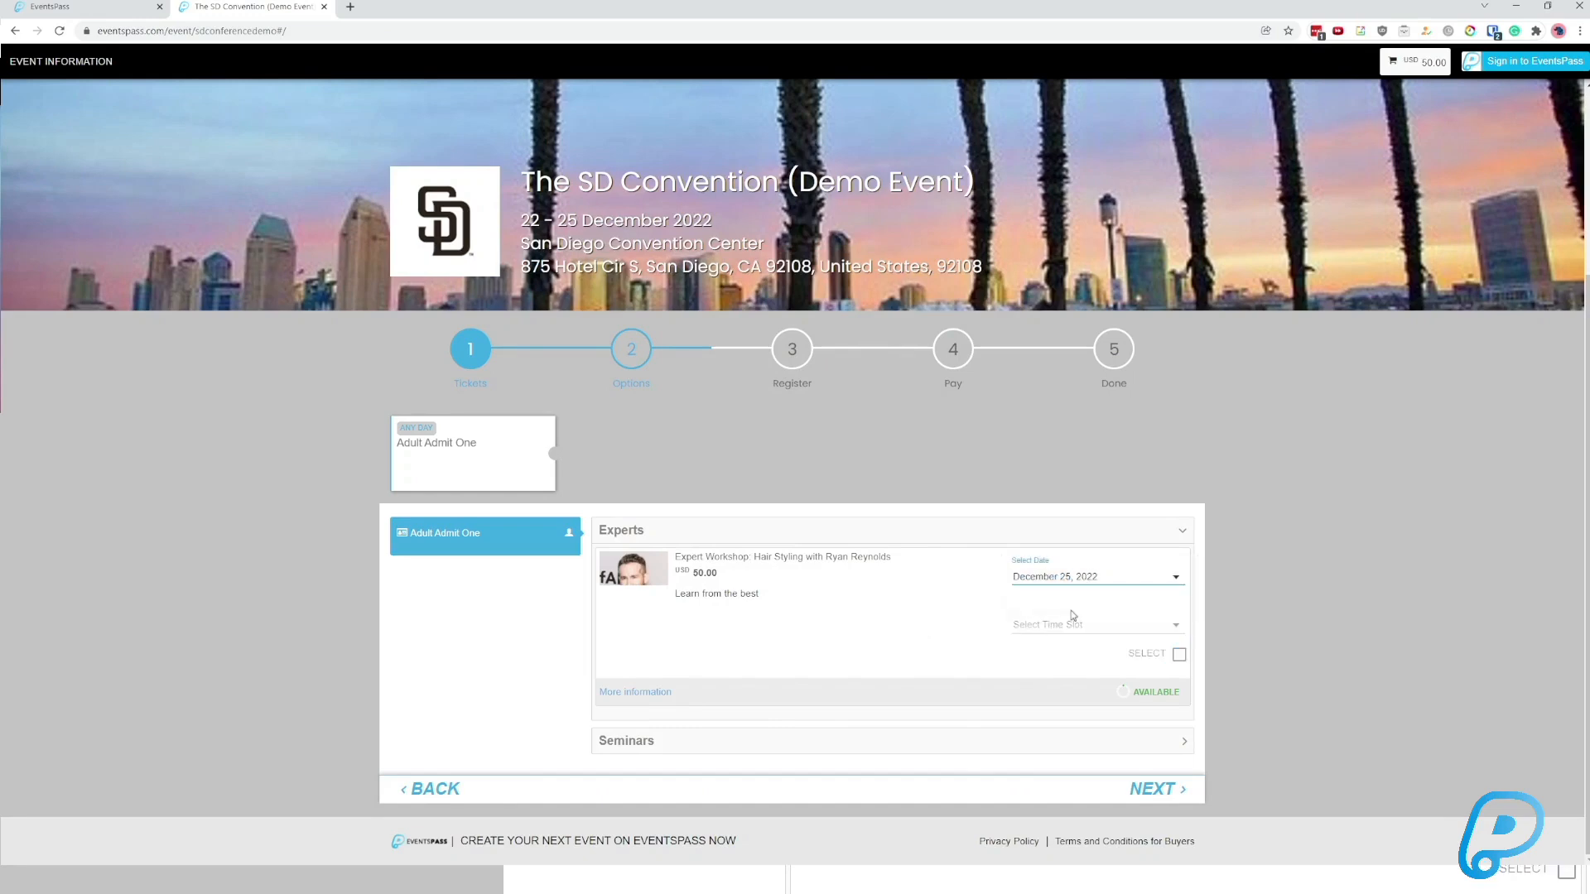
pyautogui.click(1072, 621)
pyautogui.click(1083, 660)
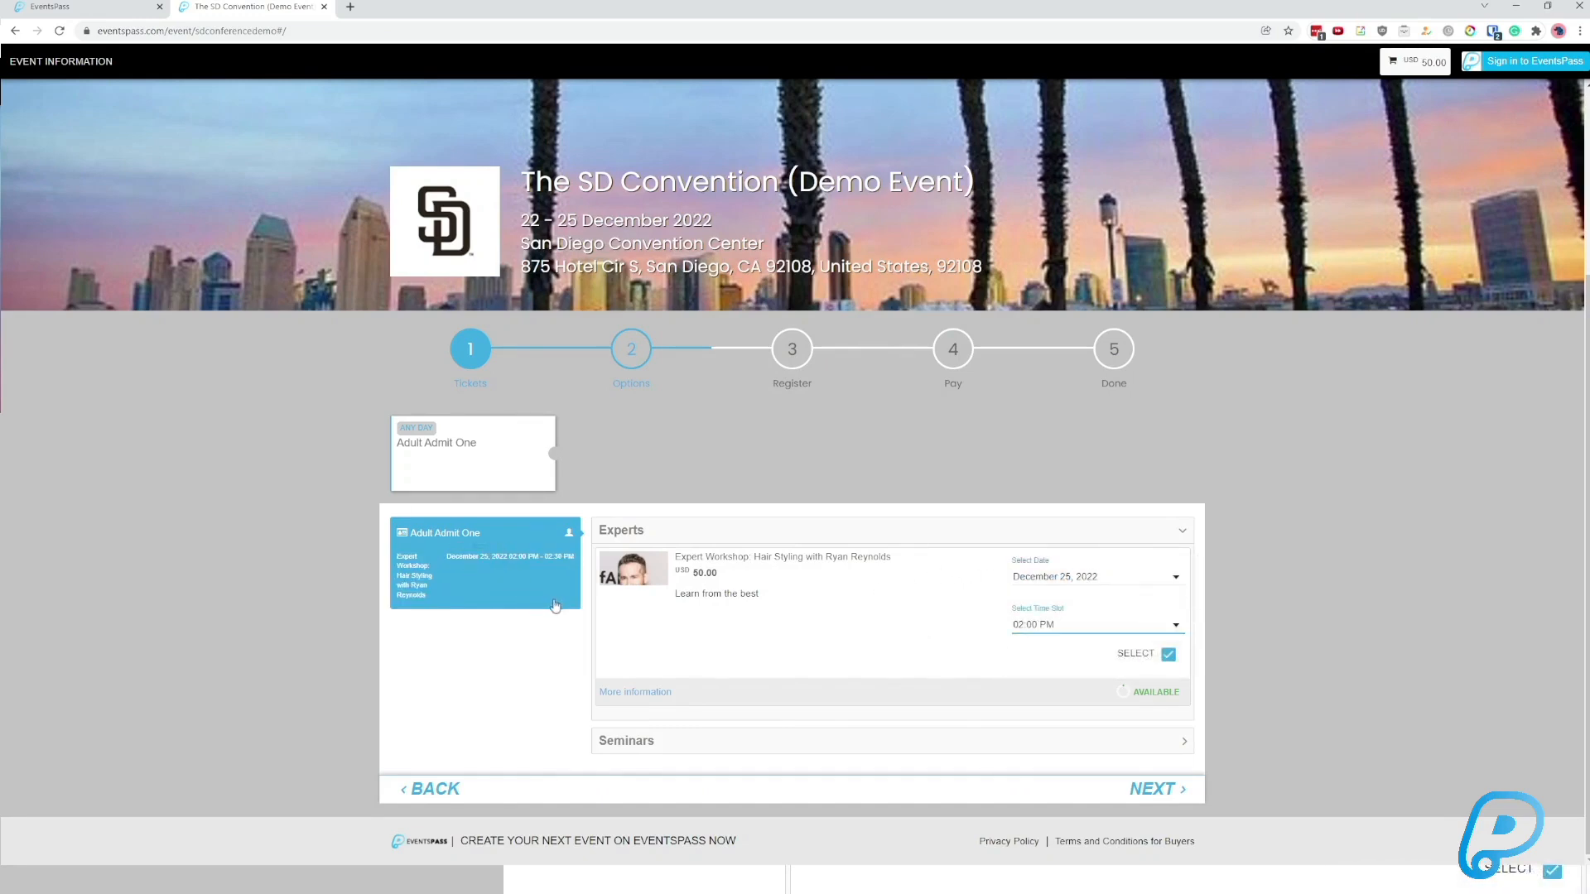
# Check the chosen workshop session in the Adult Admit One ticket summary and view the Seminars category.
pyautogui.moveTo(586, 613); pyautogui.dragTo(385, 533)
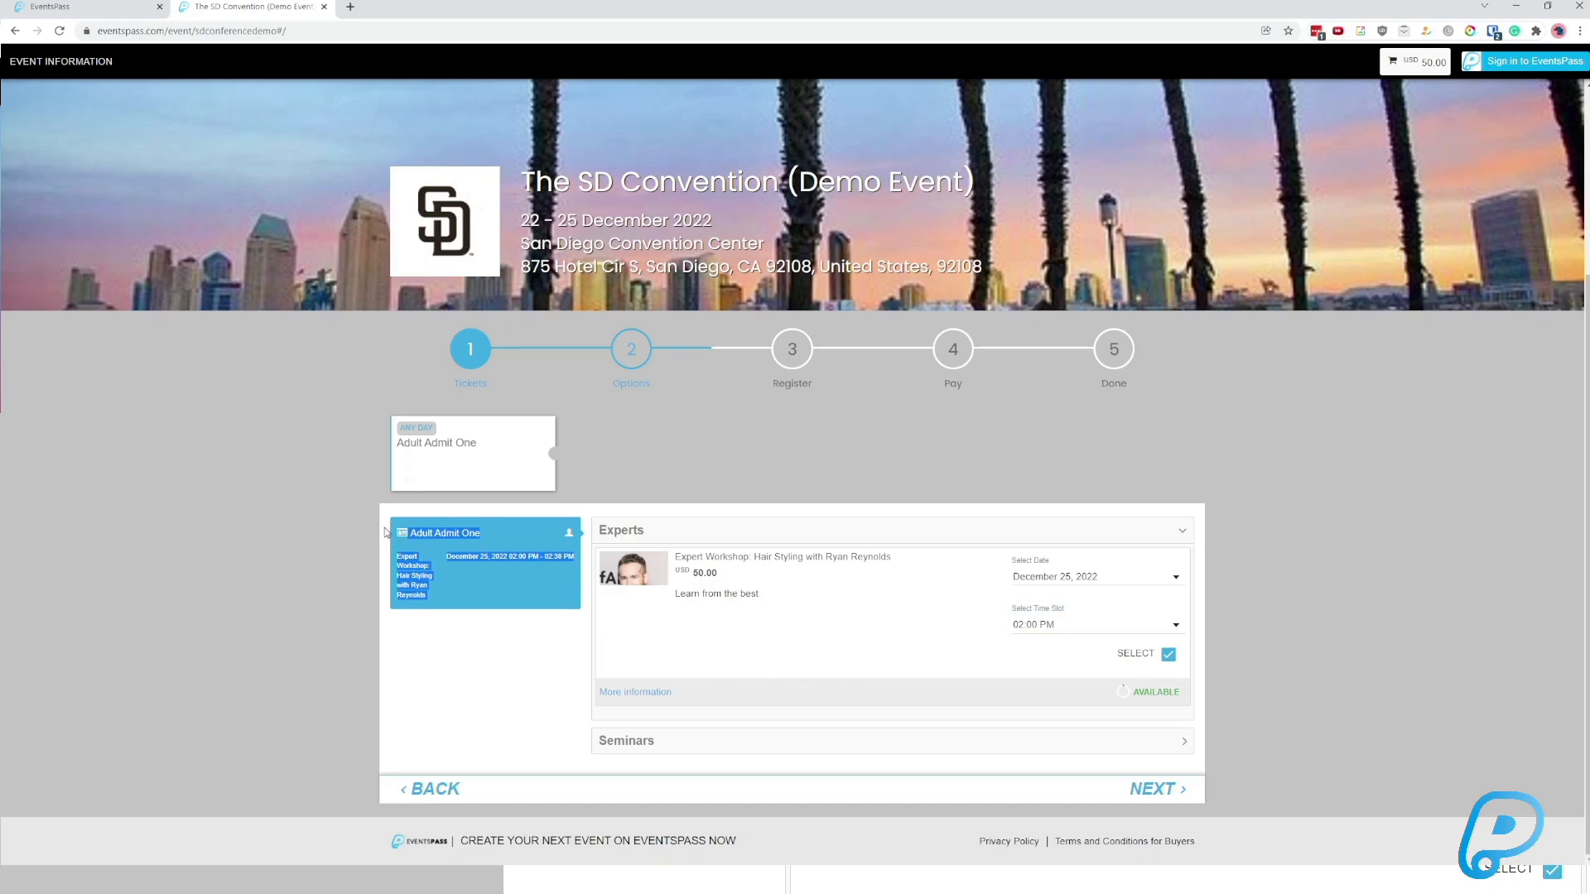
pyautogui.click(586, 618)
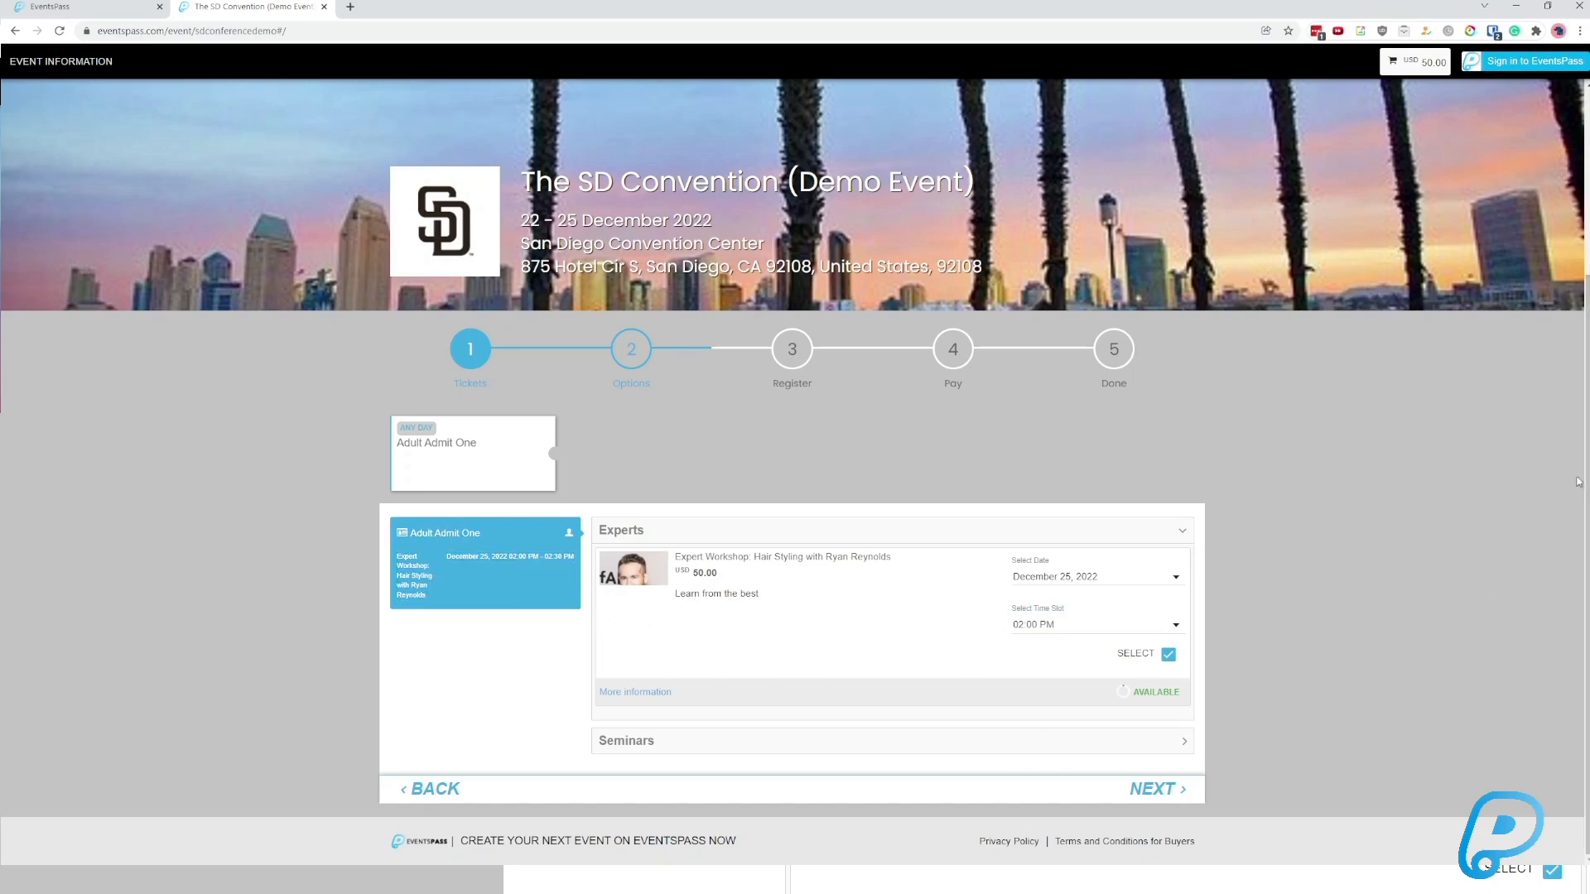
pyautogui.click(1184, 743)
pyautogui.scroll(-2, 1299, 539)
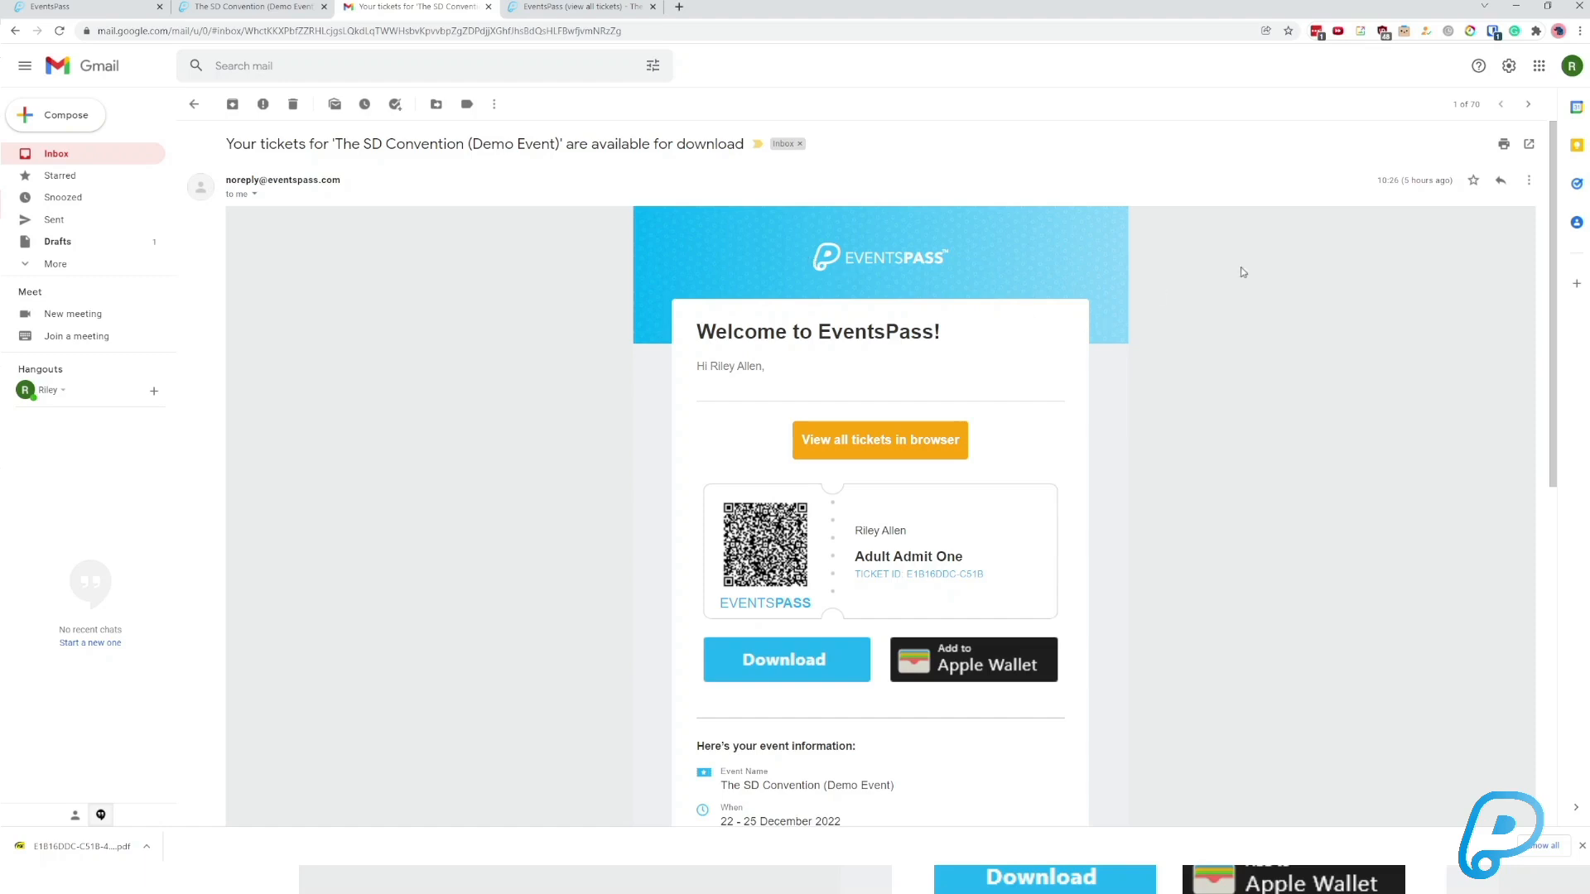
# Examine the ticket card, event information and organizer information in the EventsPass ticket email.
pyautogui.scroll(-2, 1555, 254)
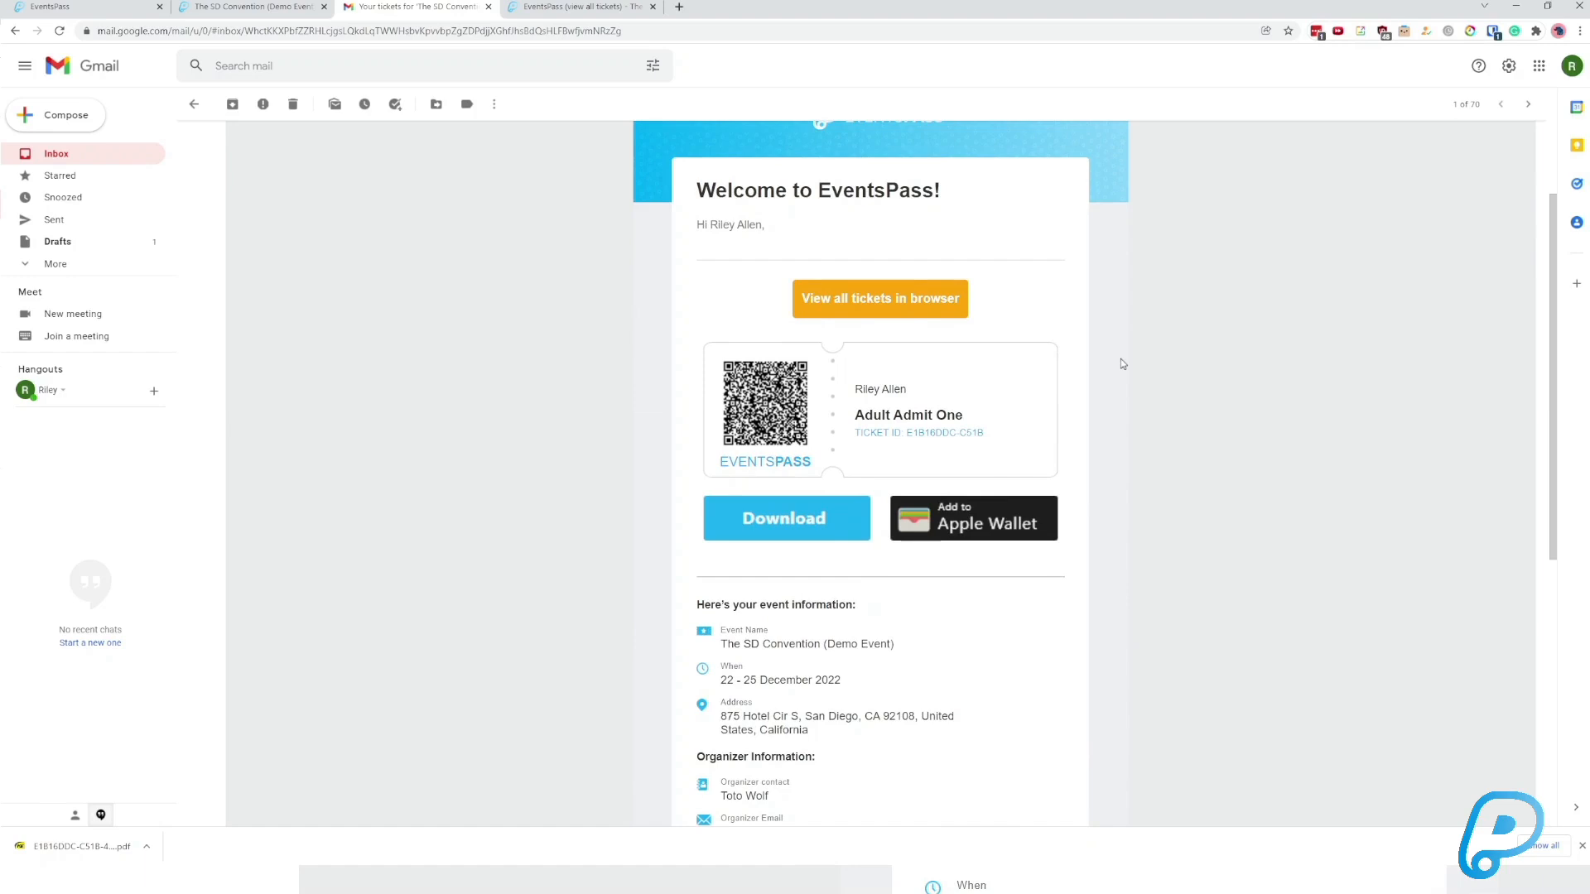
pyautogui.moveTo(846, 383); pyautogui.dragTo(1051, 460)
pyautogui.click(1051, 459)
pyautogui.scroll(-3, 1051, 456)
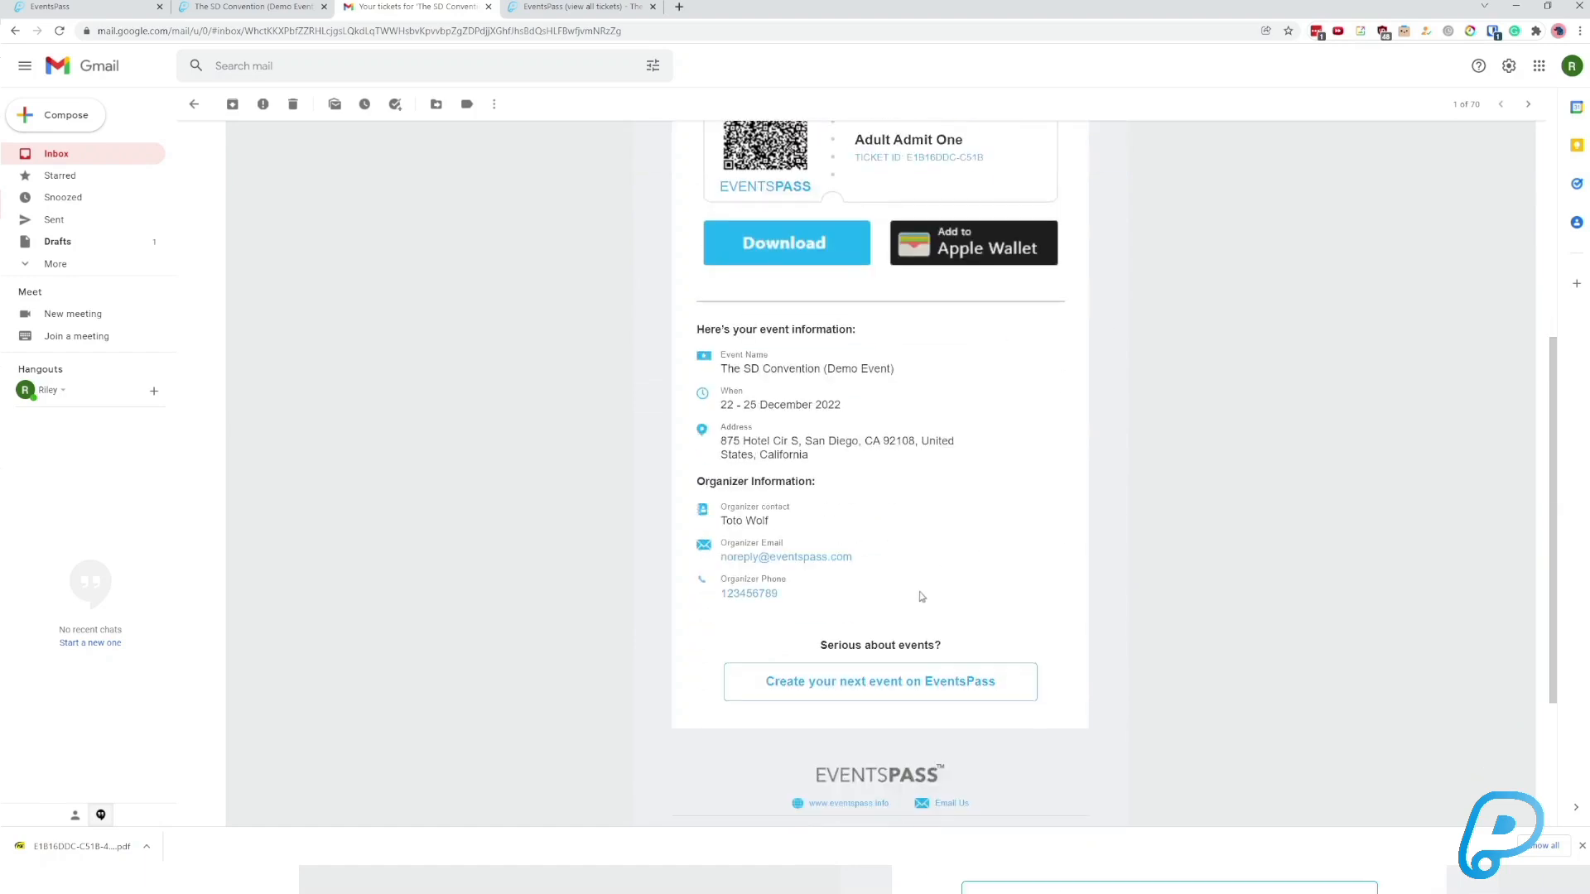
pyautogui.moveTo(905, 589); pyautogui.dragTo(687, 350)
pyautogui.click(1146, 376)
pyautogui.scroll(5, 1155, 398)
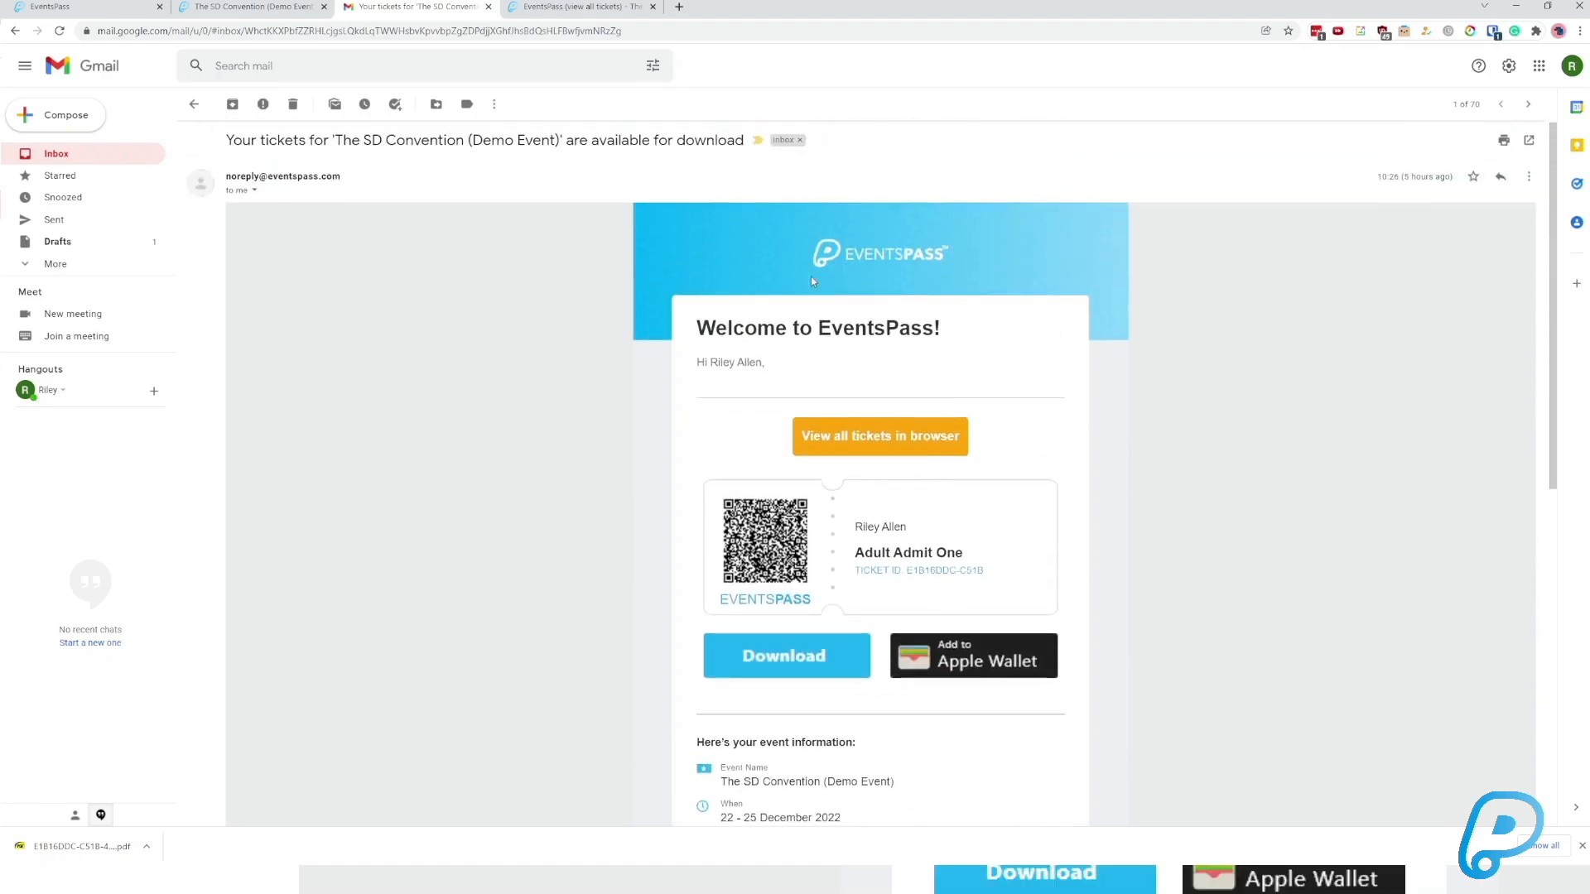
# Open the browser view of all tickets from the email and check the owner and ticket details on Ticket #01.
pyautogui.click(861, 428)
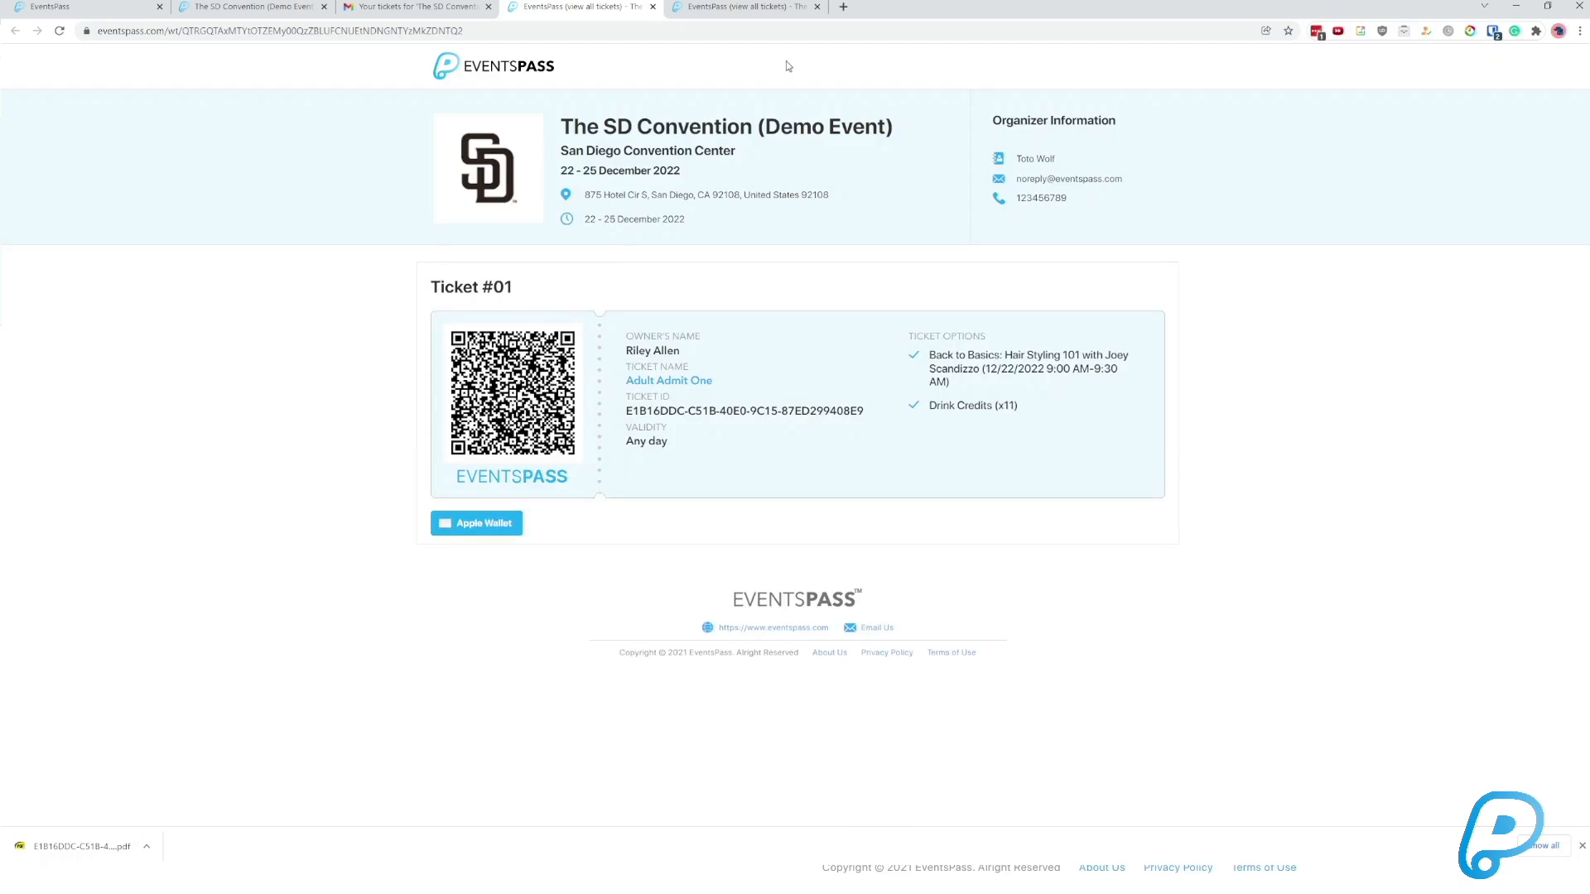
pyautogui.click(425, 9)
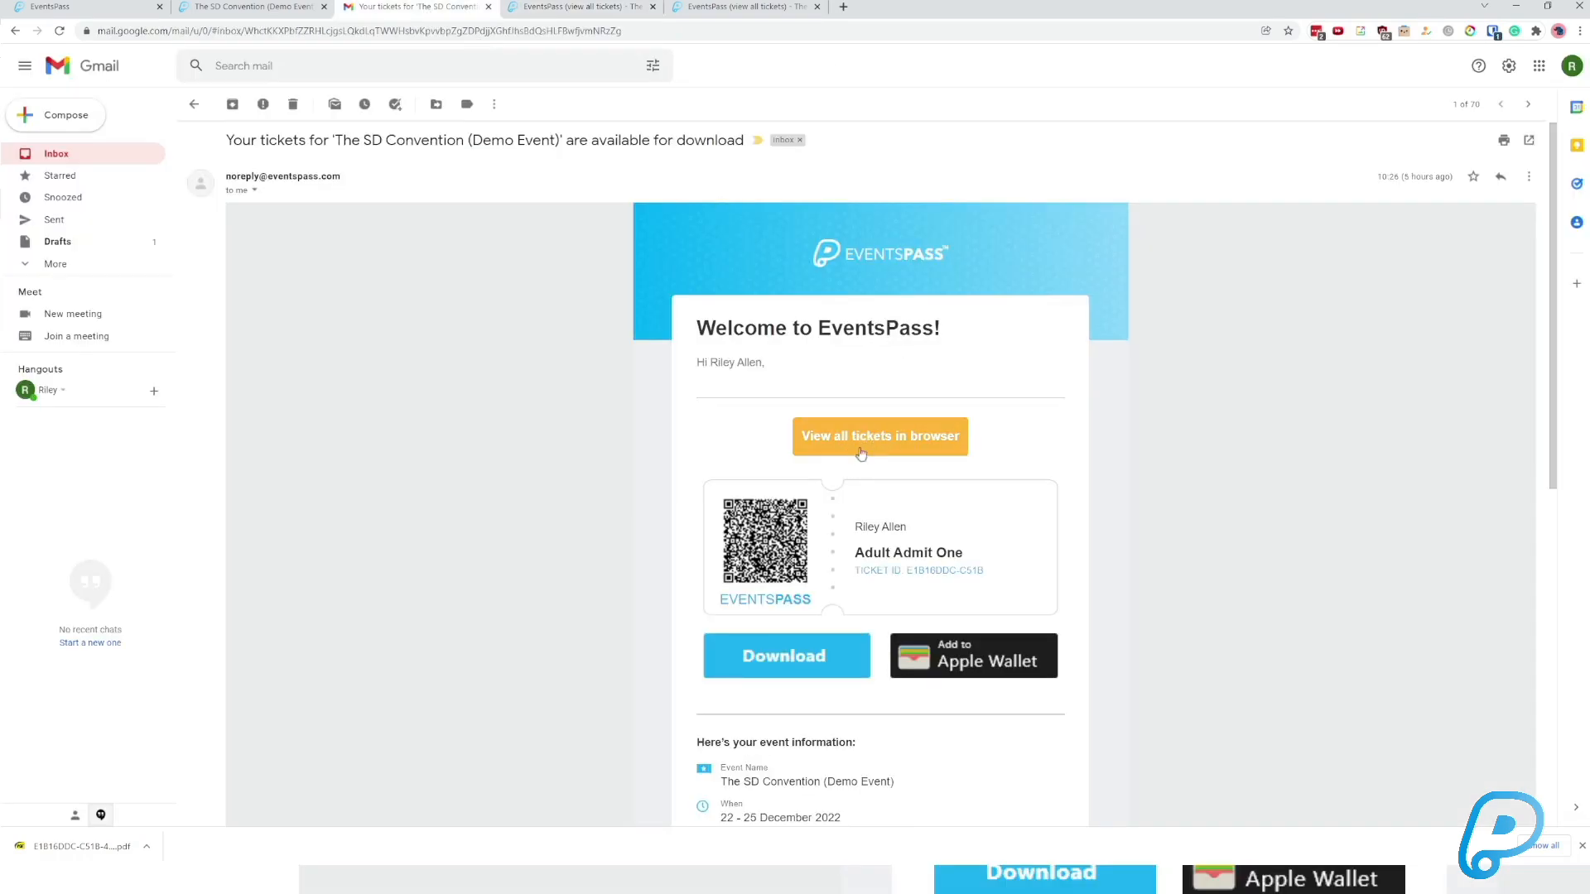
pyautogui.click(589, 8)
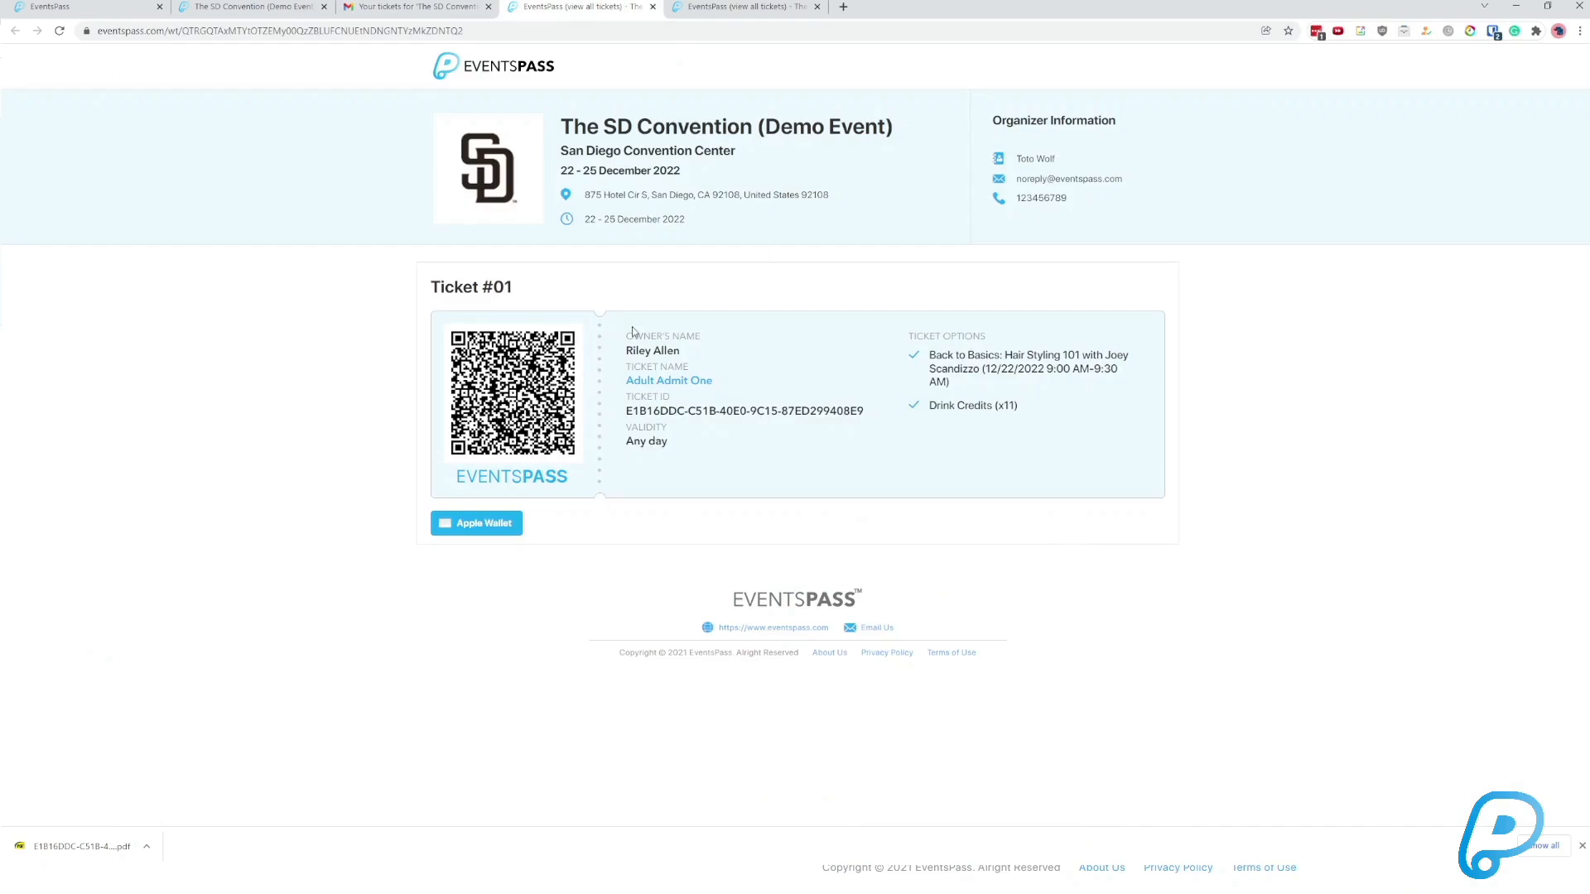
pyautogui.moveTo(745, 472); pyautogui.dragTo(725, 354)
pyautogui.click(621, 340)
pyautogui.click(753, 356)
# Examine the ticket options listed on Ticket #01, including the seminar and Drink Credits, and the event details above.
pyautogui.moveTo(976, 388); pyautogui.dragTo(919, 359)
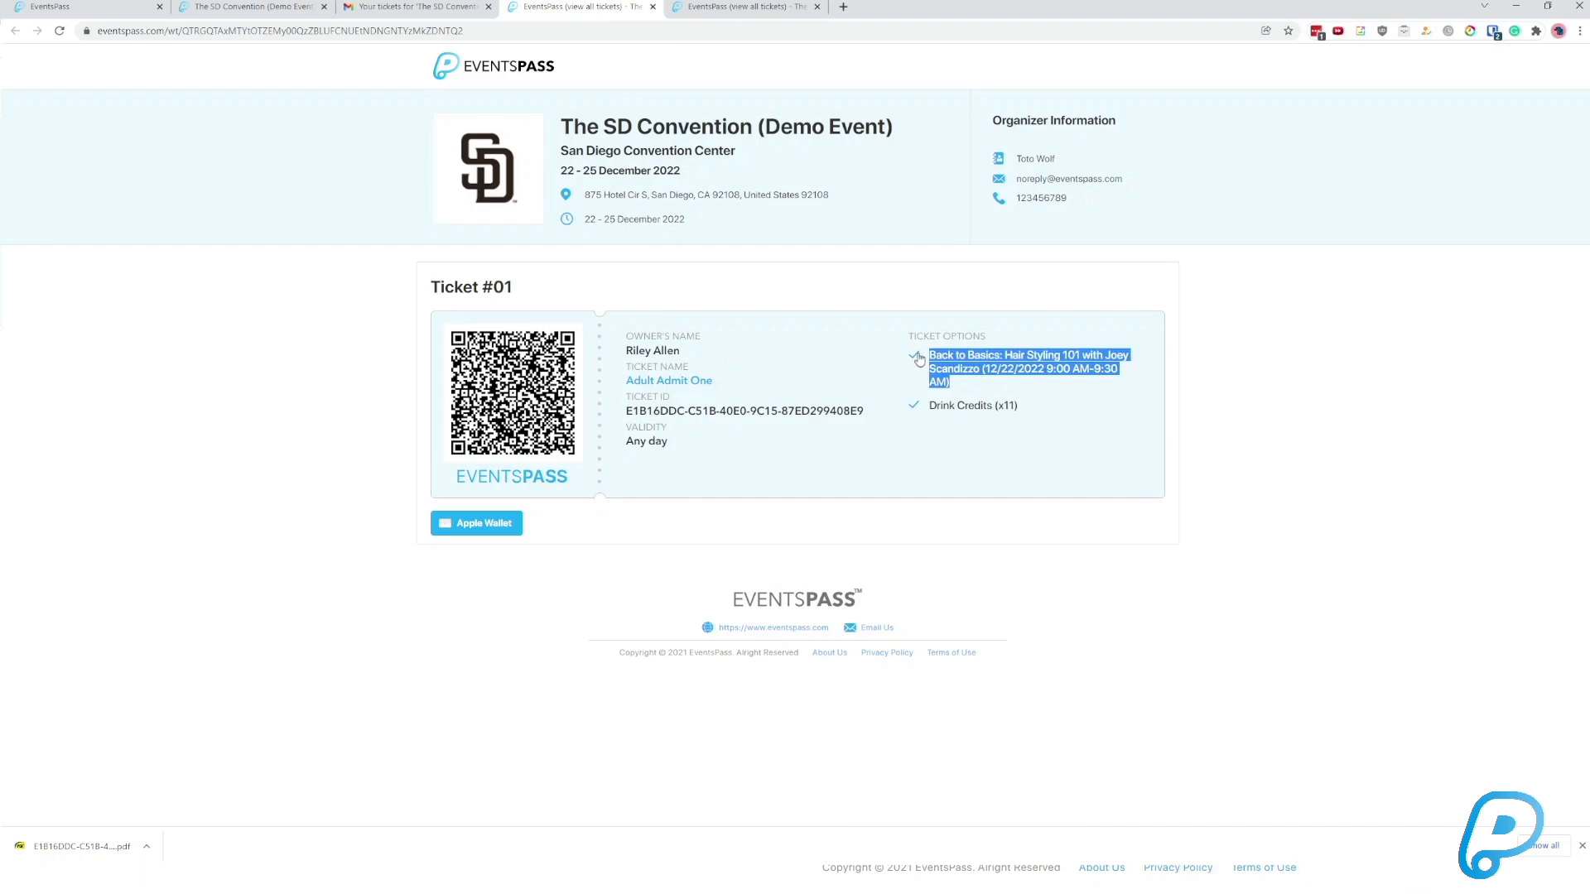
pyautogui.click(1323, 335)
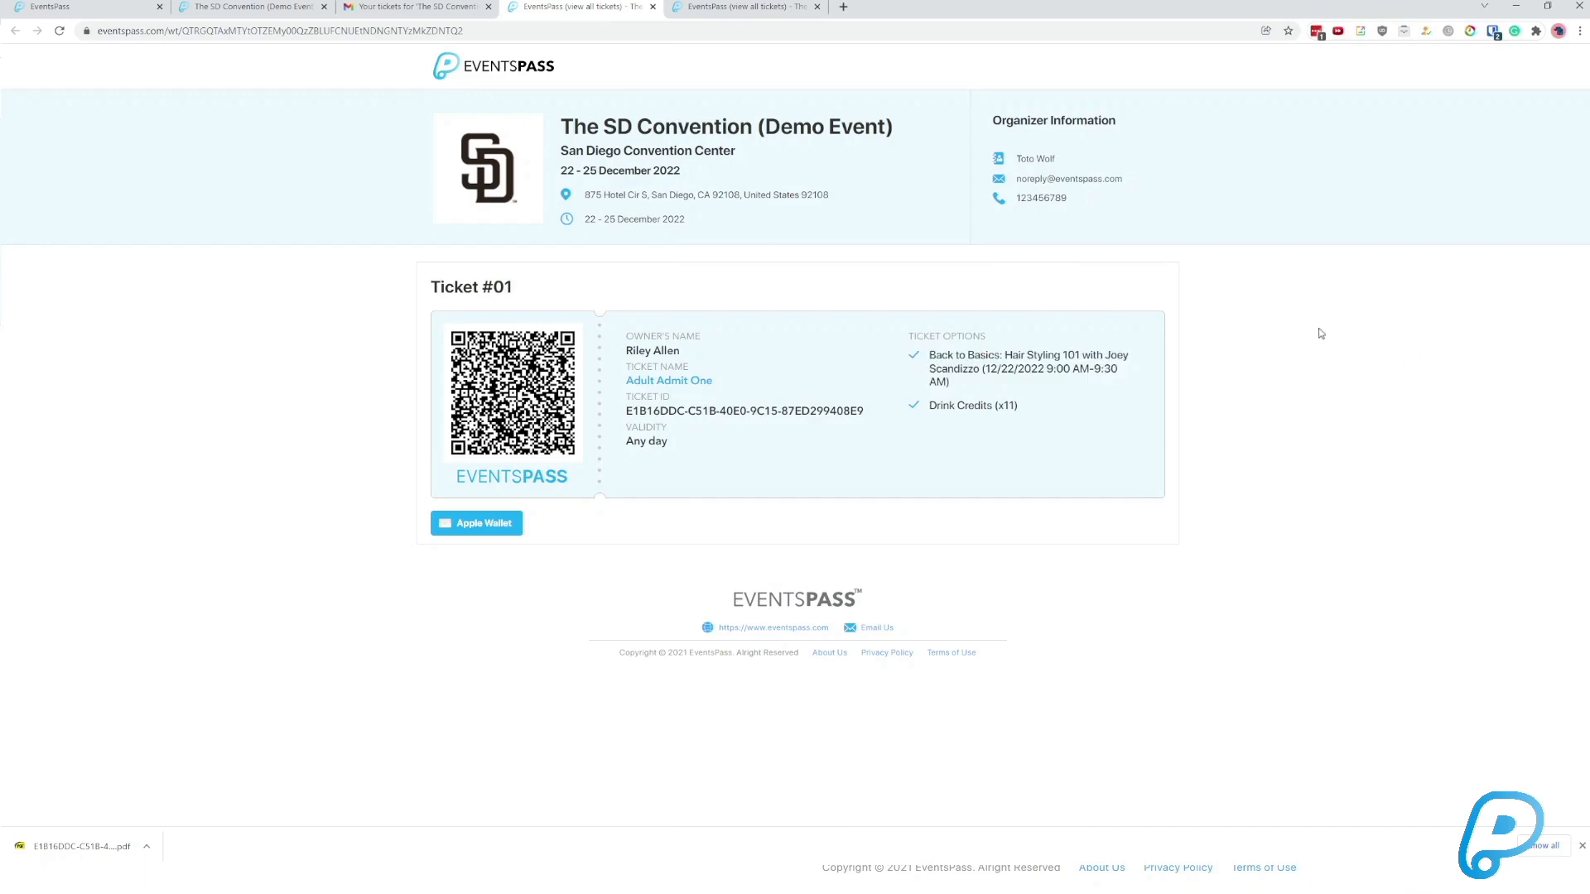
pyautogui.moveTo(1038, 409); pyautogui.dragTo(927, 418)
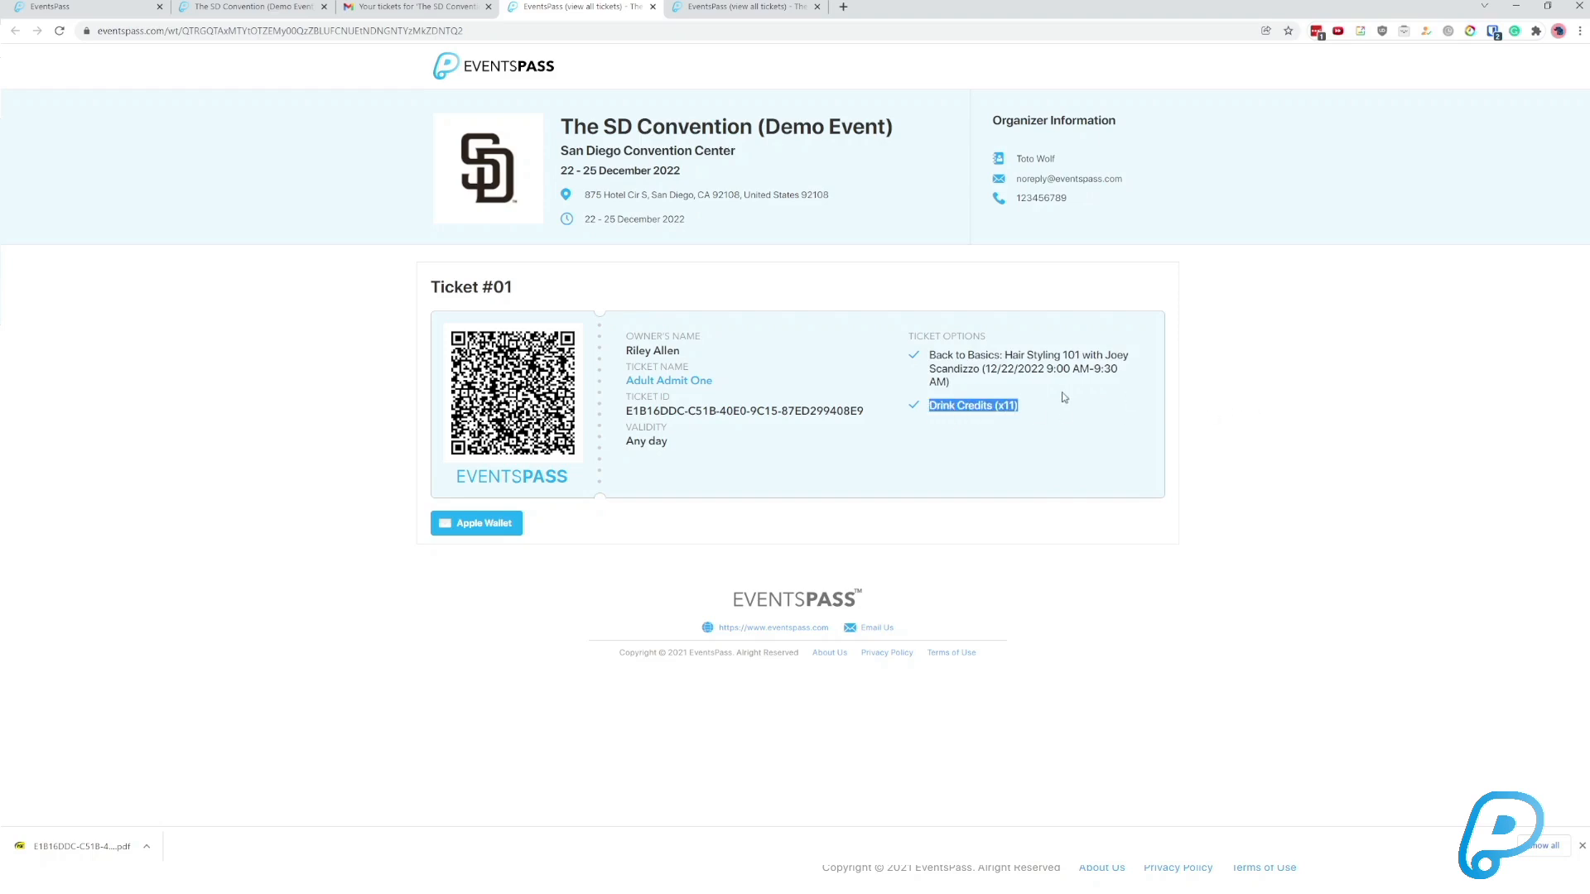
pyautogui.click(1111, 419)
pyautogui.moveTo(1126, 439); pyautogui.dragTo(884, 333)
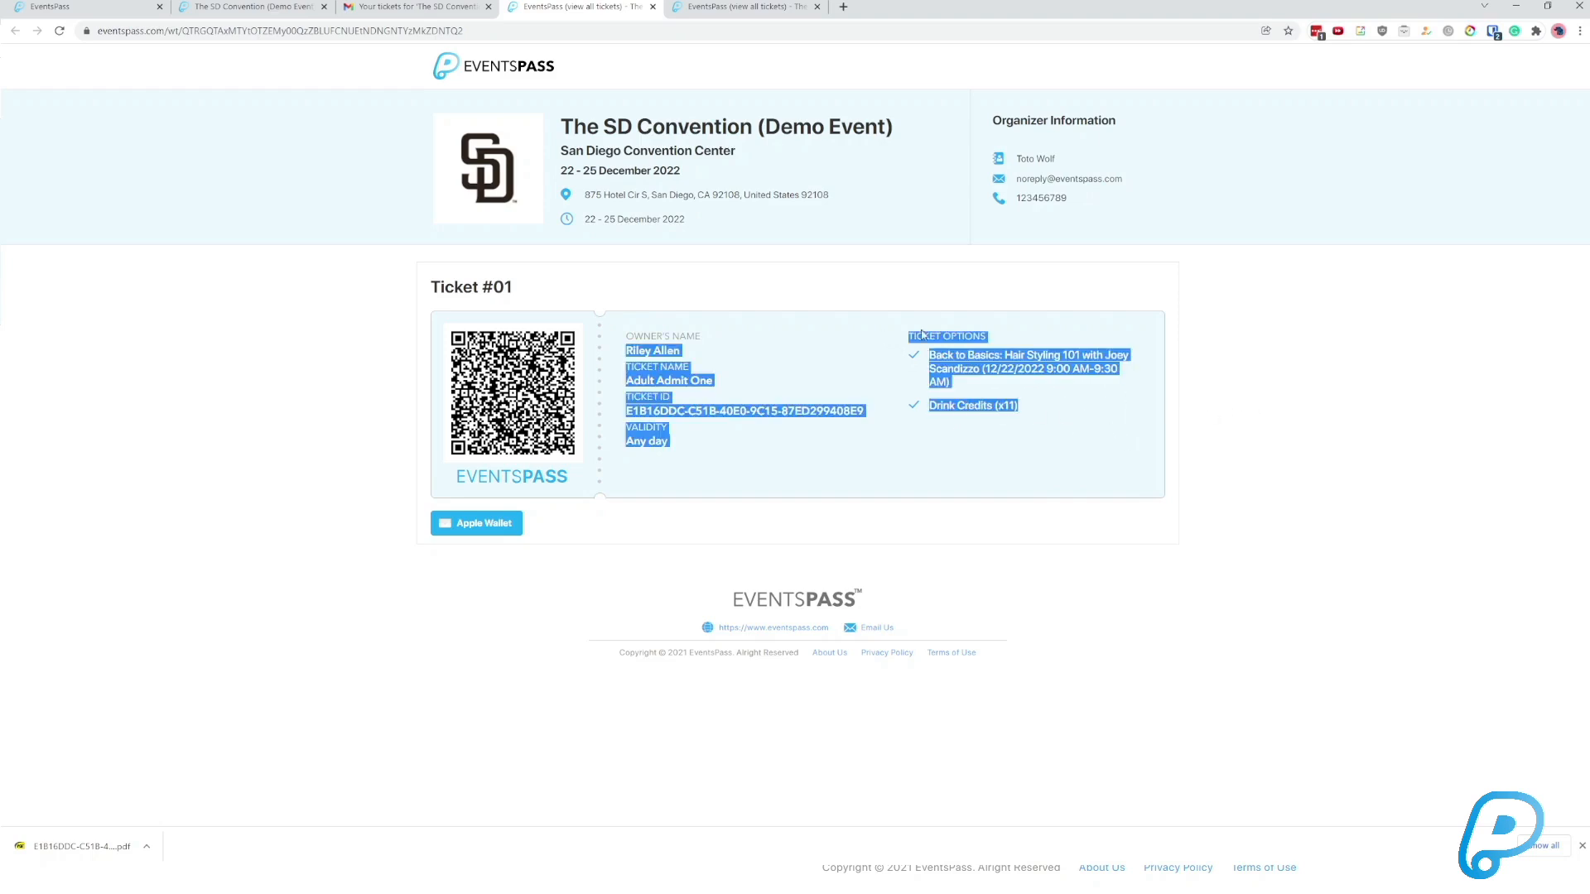
pyautogui.click(1225, 338)
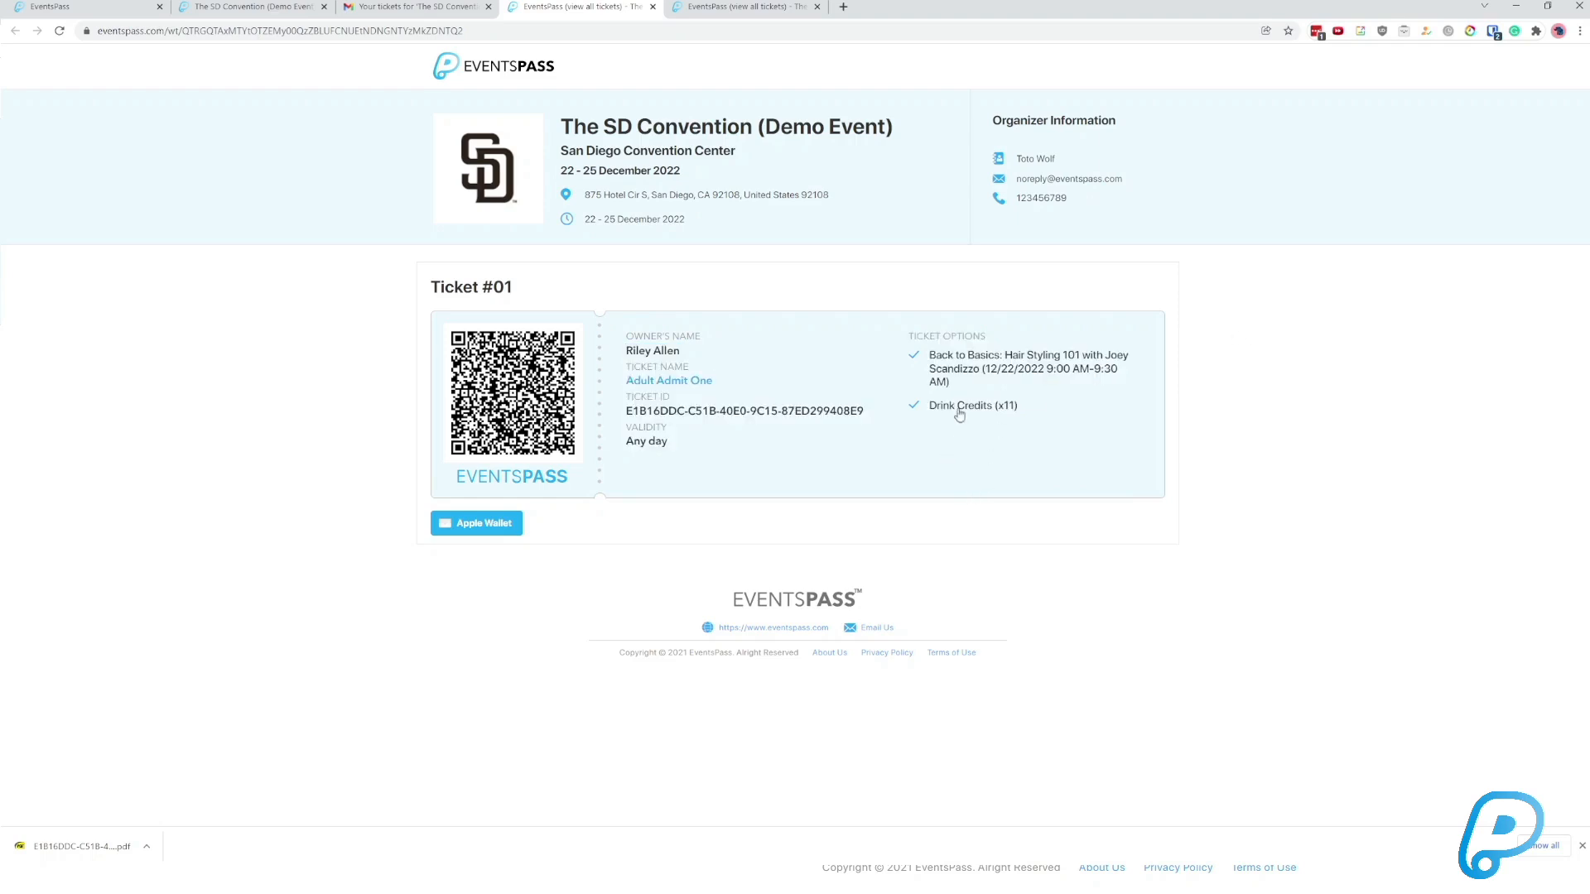
pyautogui.moveTo(948, 381); pyautogui.dragTo(927, 355)
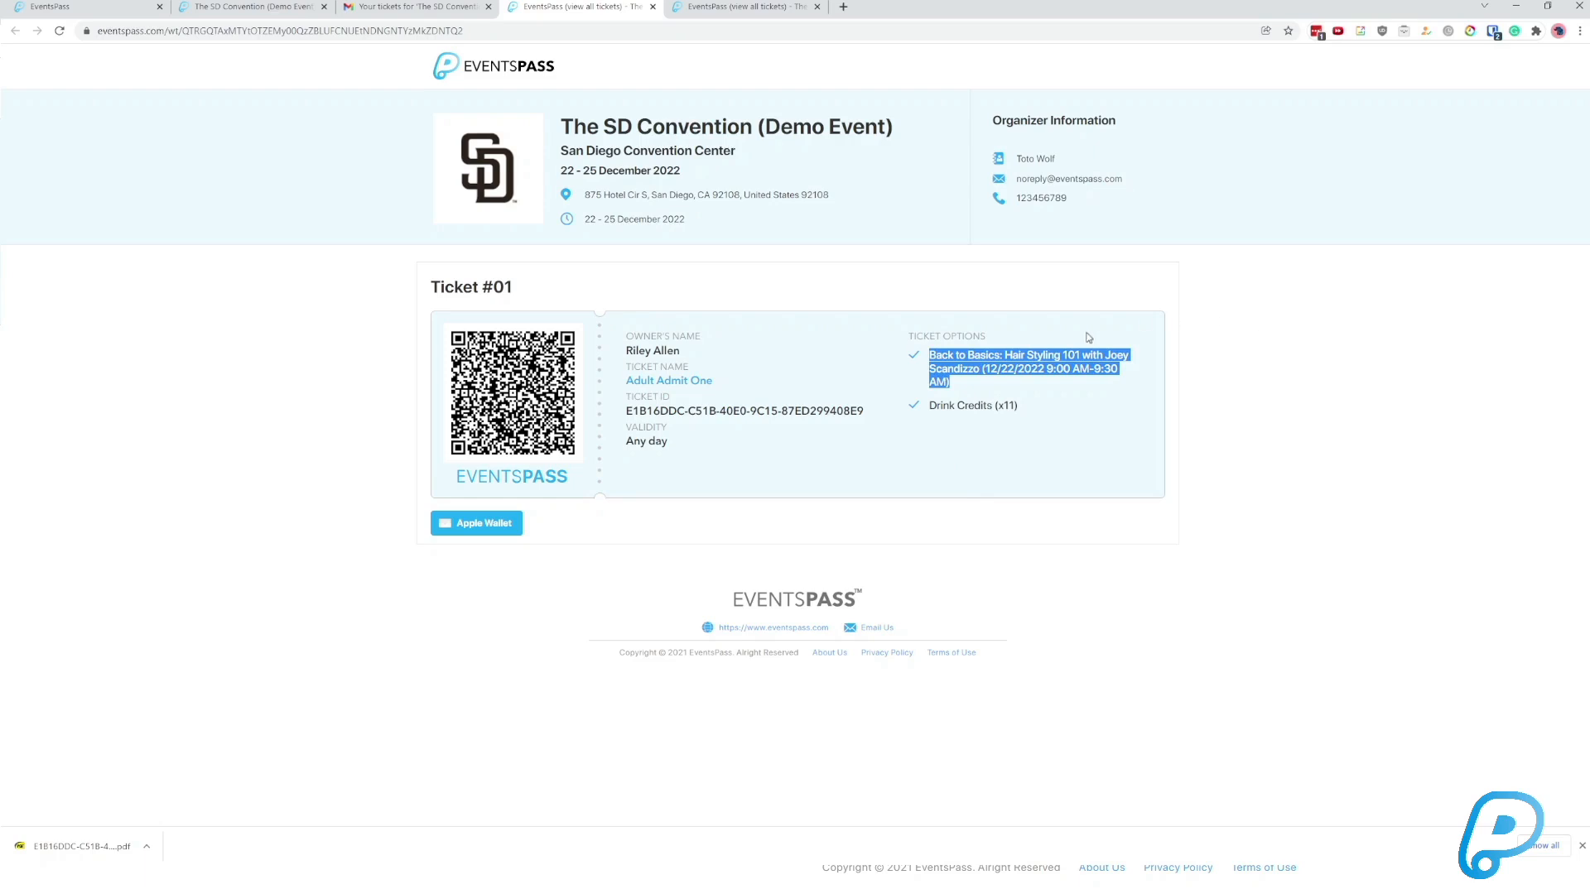
pyautogui.moveTo(1063, 389); pyautogui.dragTo(913, 354)
pyautogui.moveTo(403, 133); pyautogui.dragTo(1211, 227)
pyautogui.click(1211, 227)
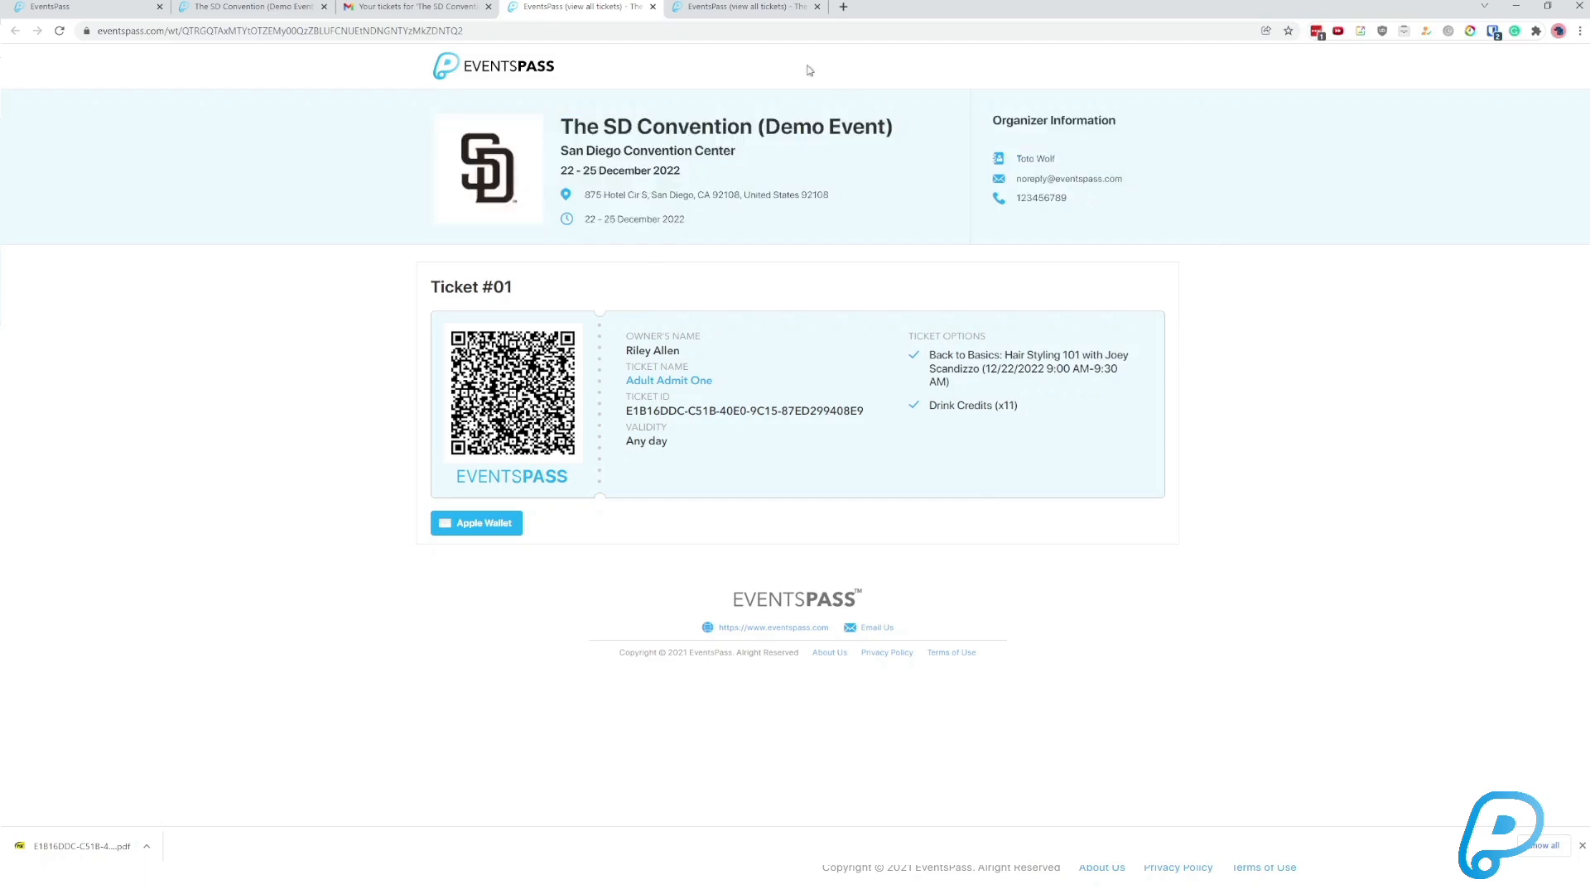
# Close the duplicate browser view of the tickets and open the downloadable PDF ticket from the ticket email.
pyautogui.click(723, 8)
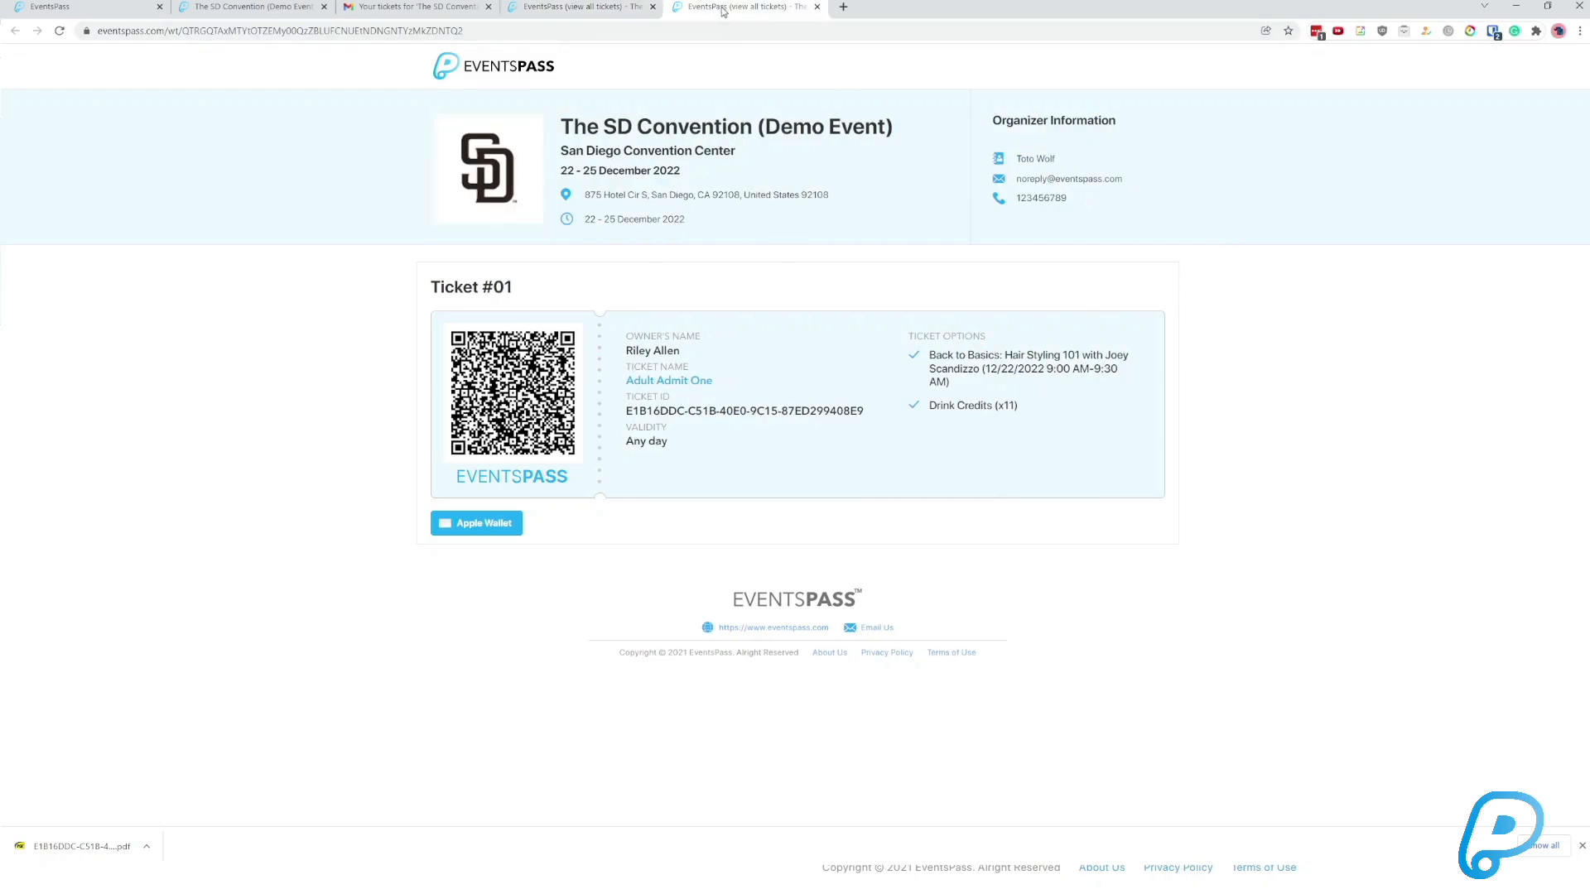
pyautogui.middleClick(723, 12)
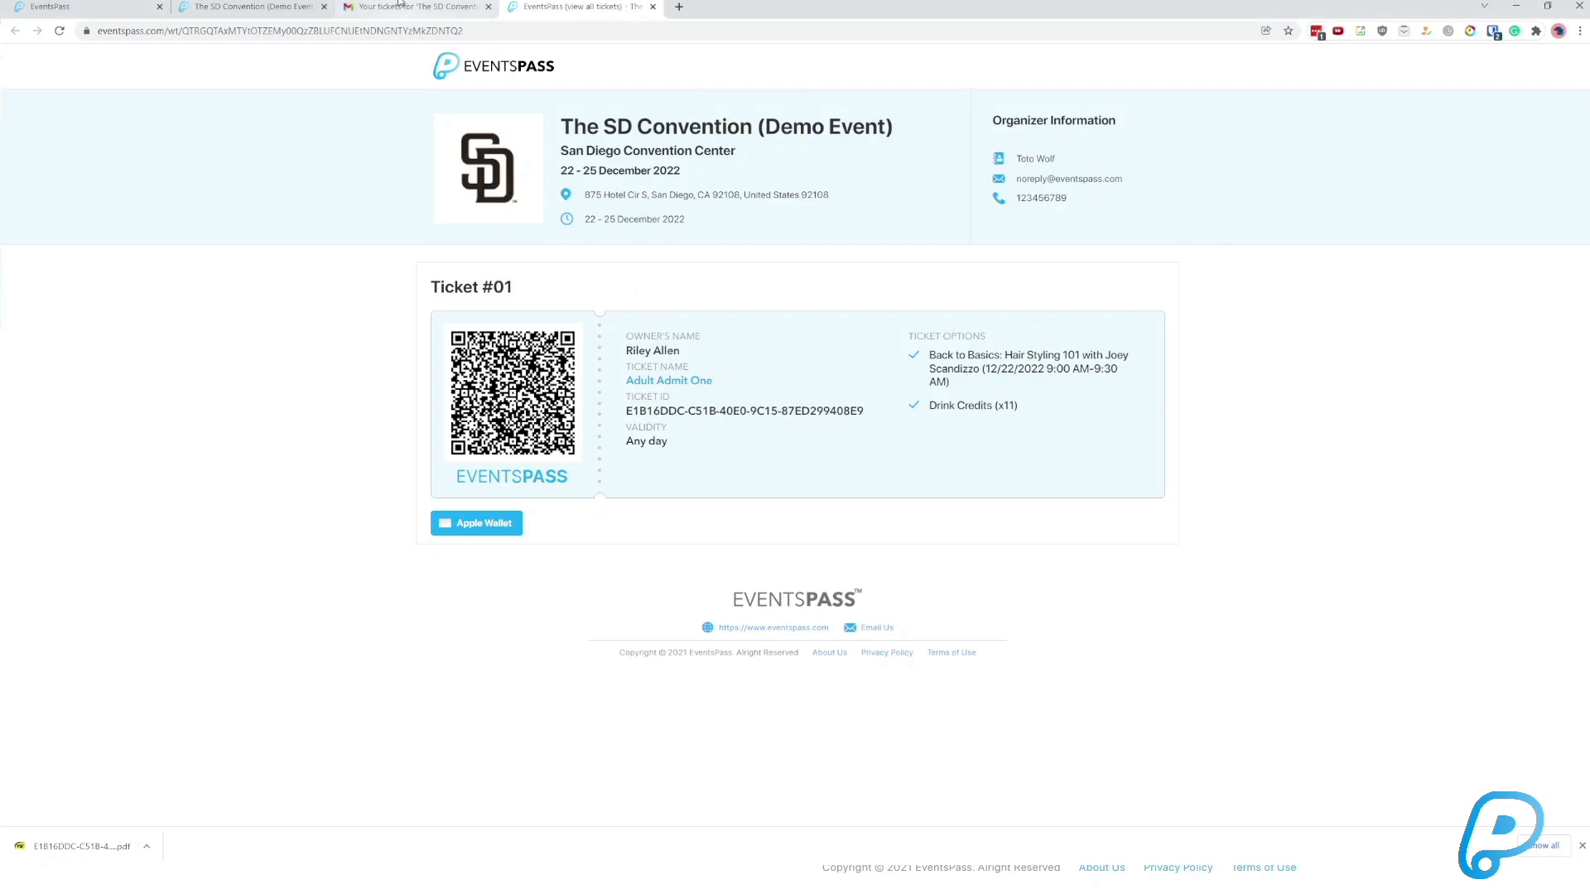
pyautogui.click(417, 12)
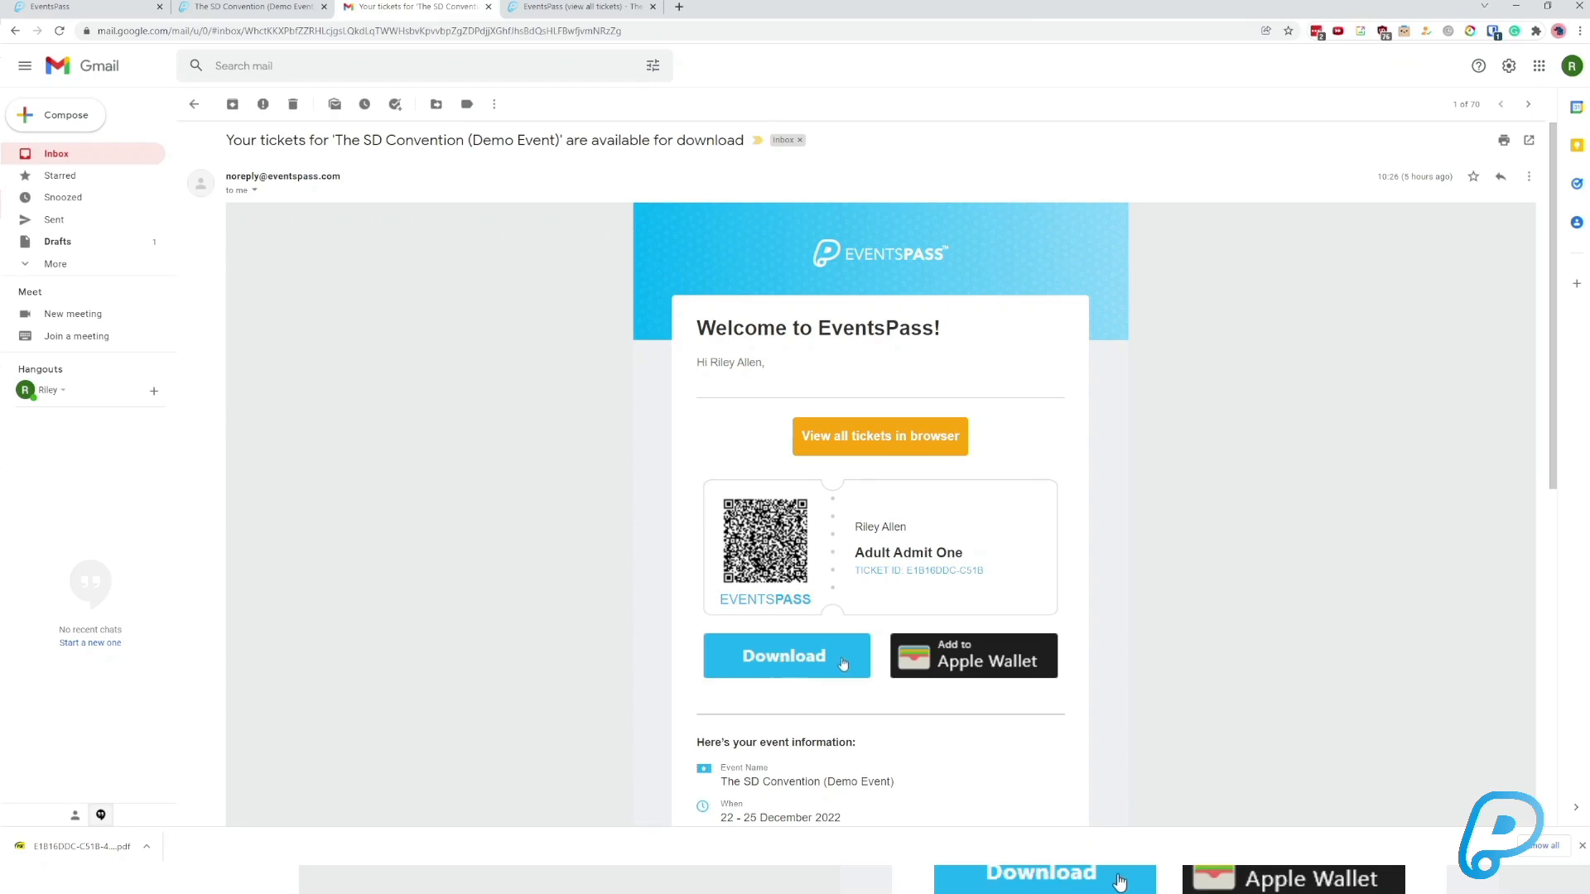
pyautogui.click(1292, 879)
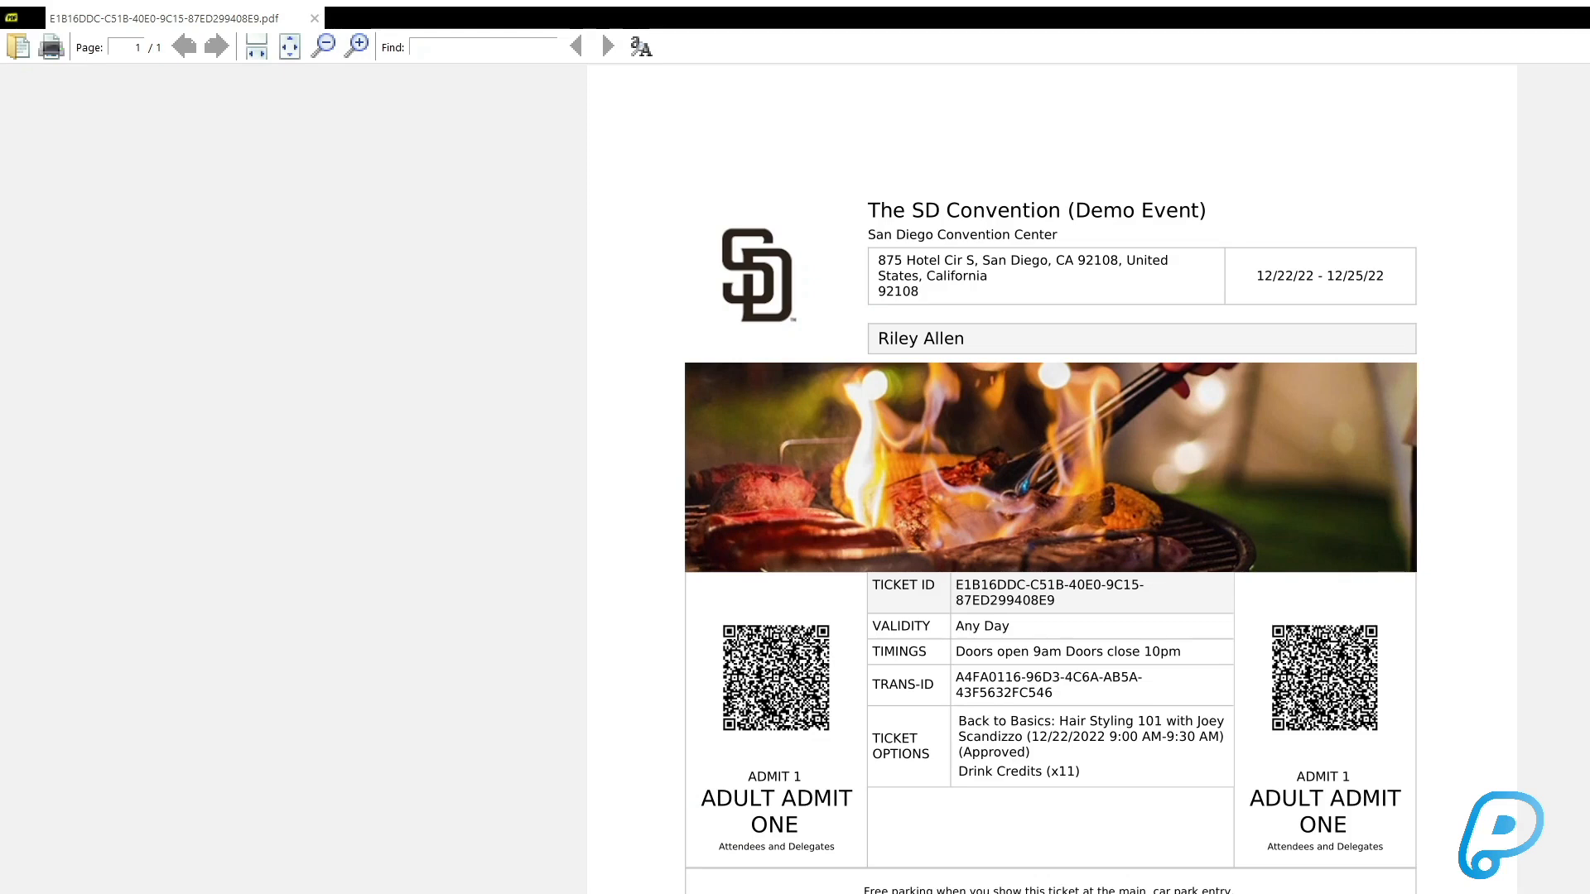
# Examine the attendee's name and the ticket ID on the PDF ticket.
pyautogui.moveTo(875, 341); pyautogui.dragTo(987, 334)
pyautogui.scroll(-1, 990, 347)
pyautogui.moveTo(956, 495); pyautogui.dragTo(1069, 497)
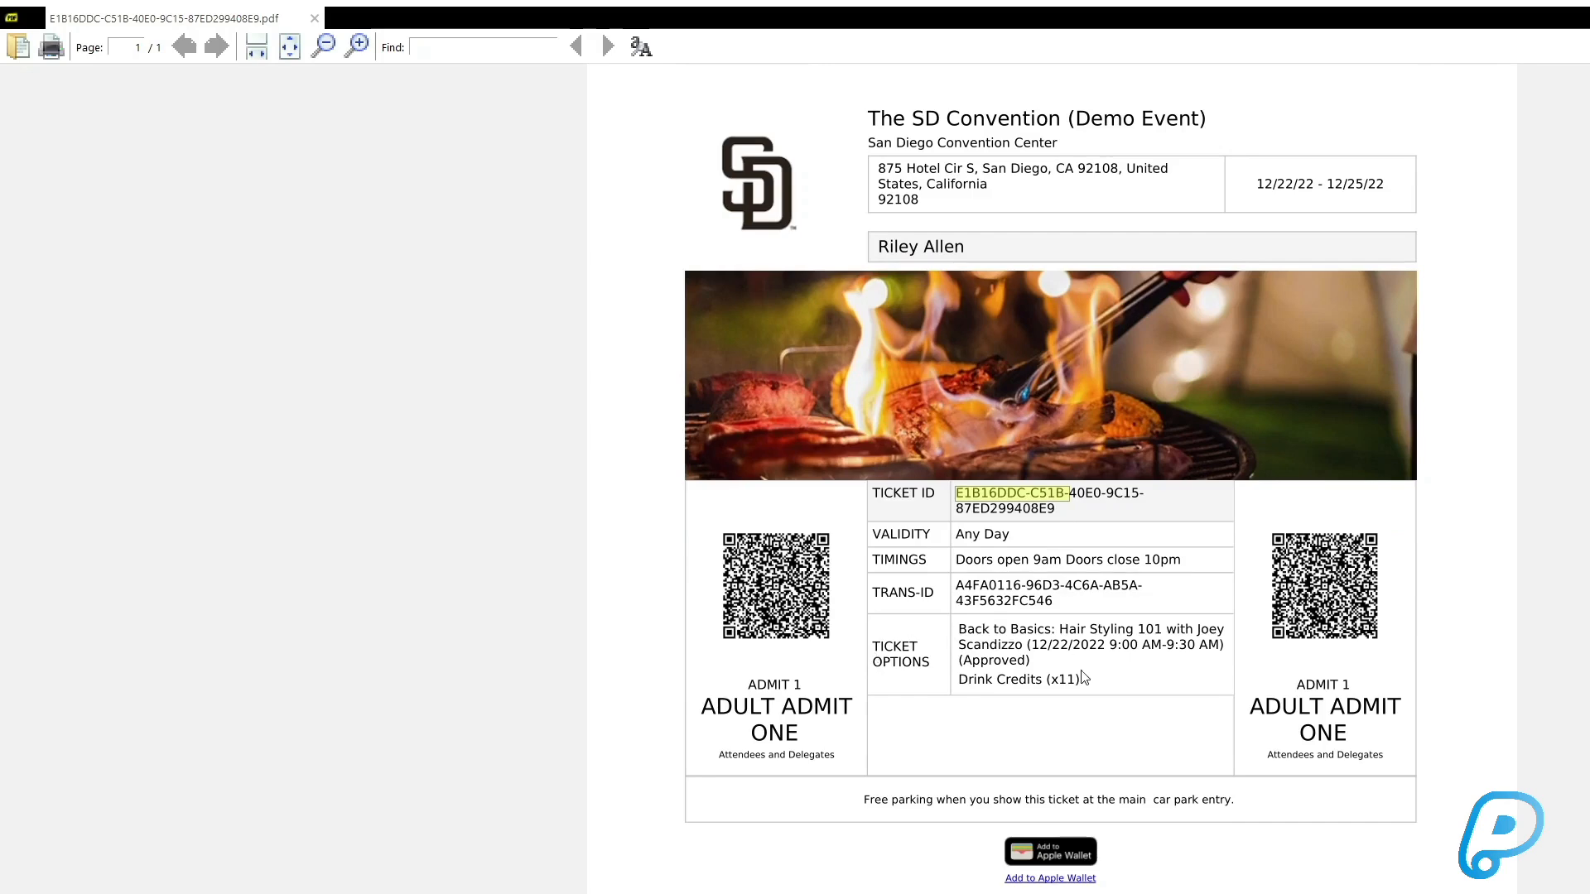
# Examine the PDF ticket's options up close: the Hair Styling 101 session, its date and time, and the Drink Credits.
pyautogui.scroll(3, 1174, 669)
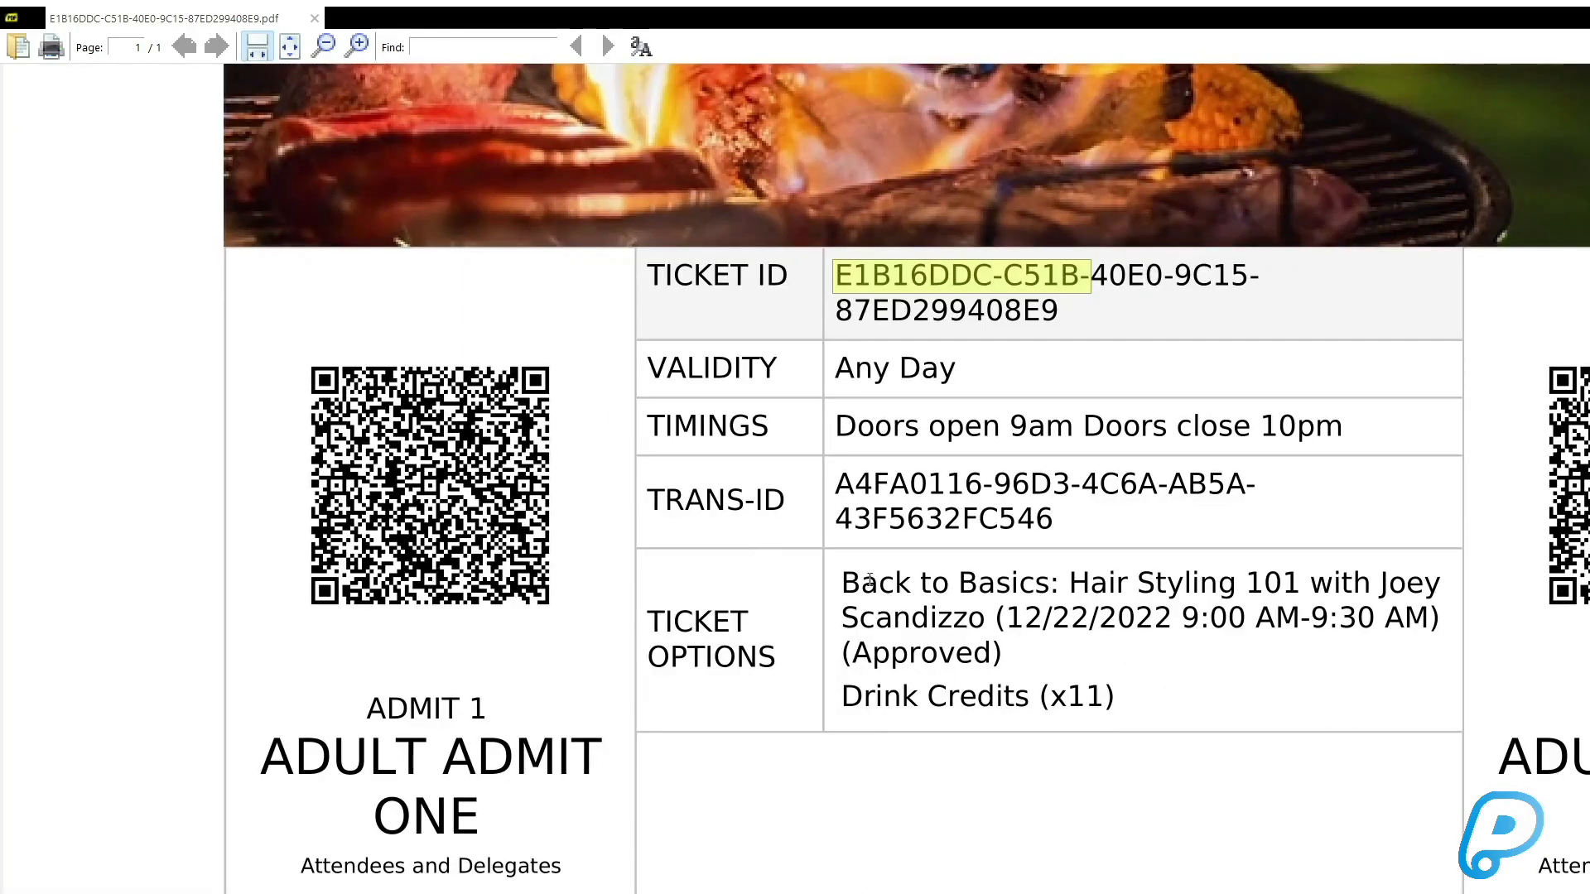
pyautogui.moveTo(843, 578); pyautogui.dragTo(1010, 650)
pyautogui.click(1023, 663)
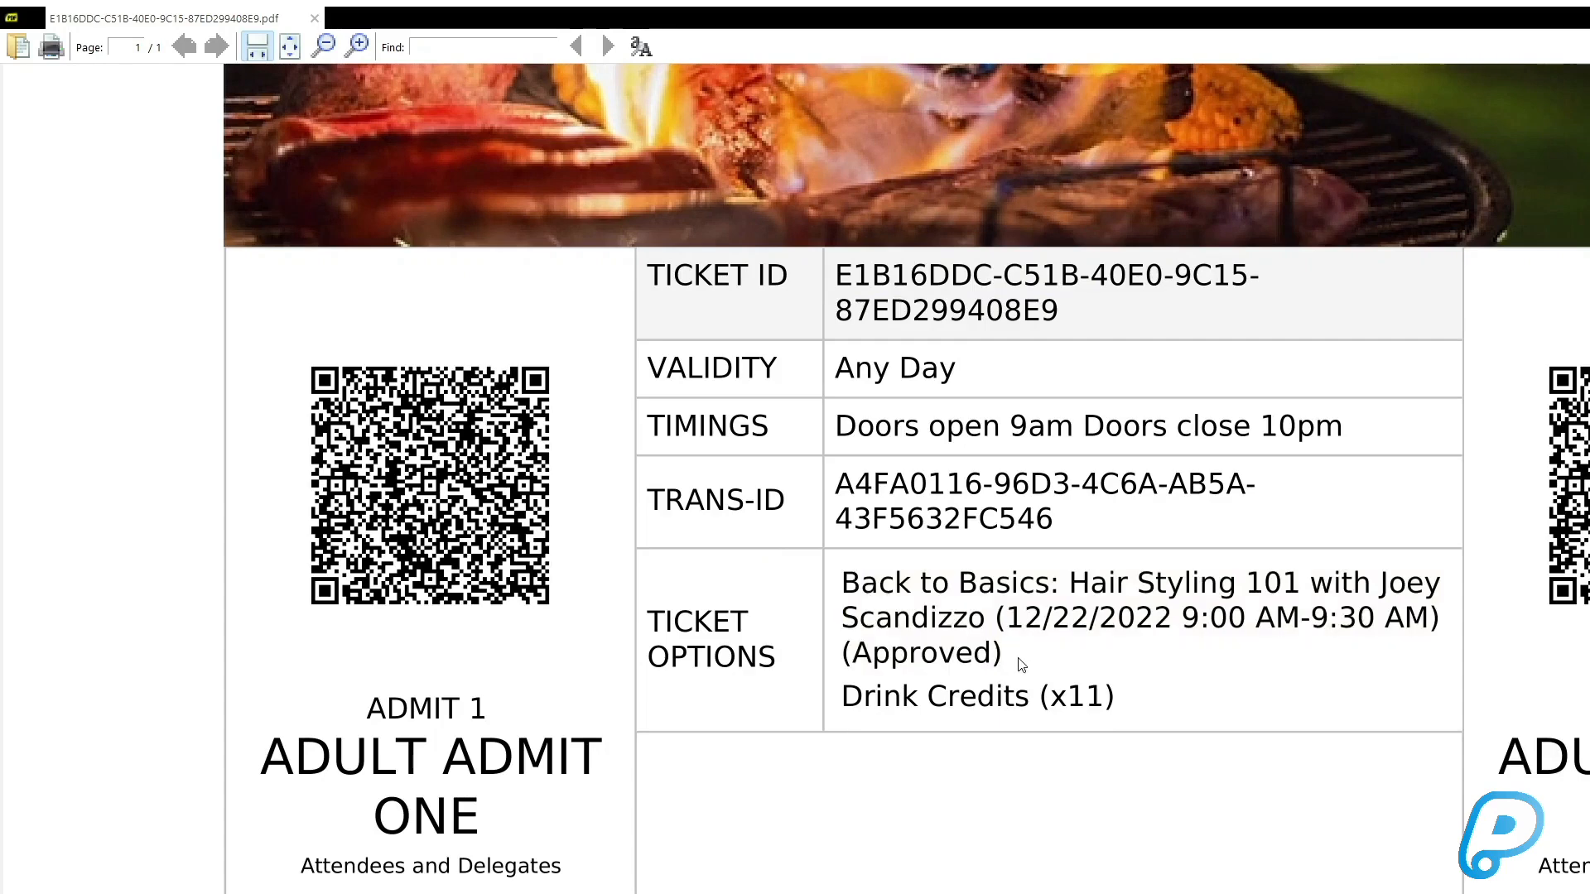
pyautogui.moveTo(1004, 617); pyautogui.dragTo(1430, 614)
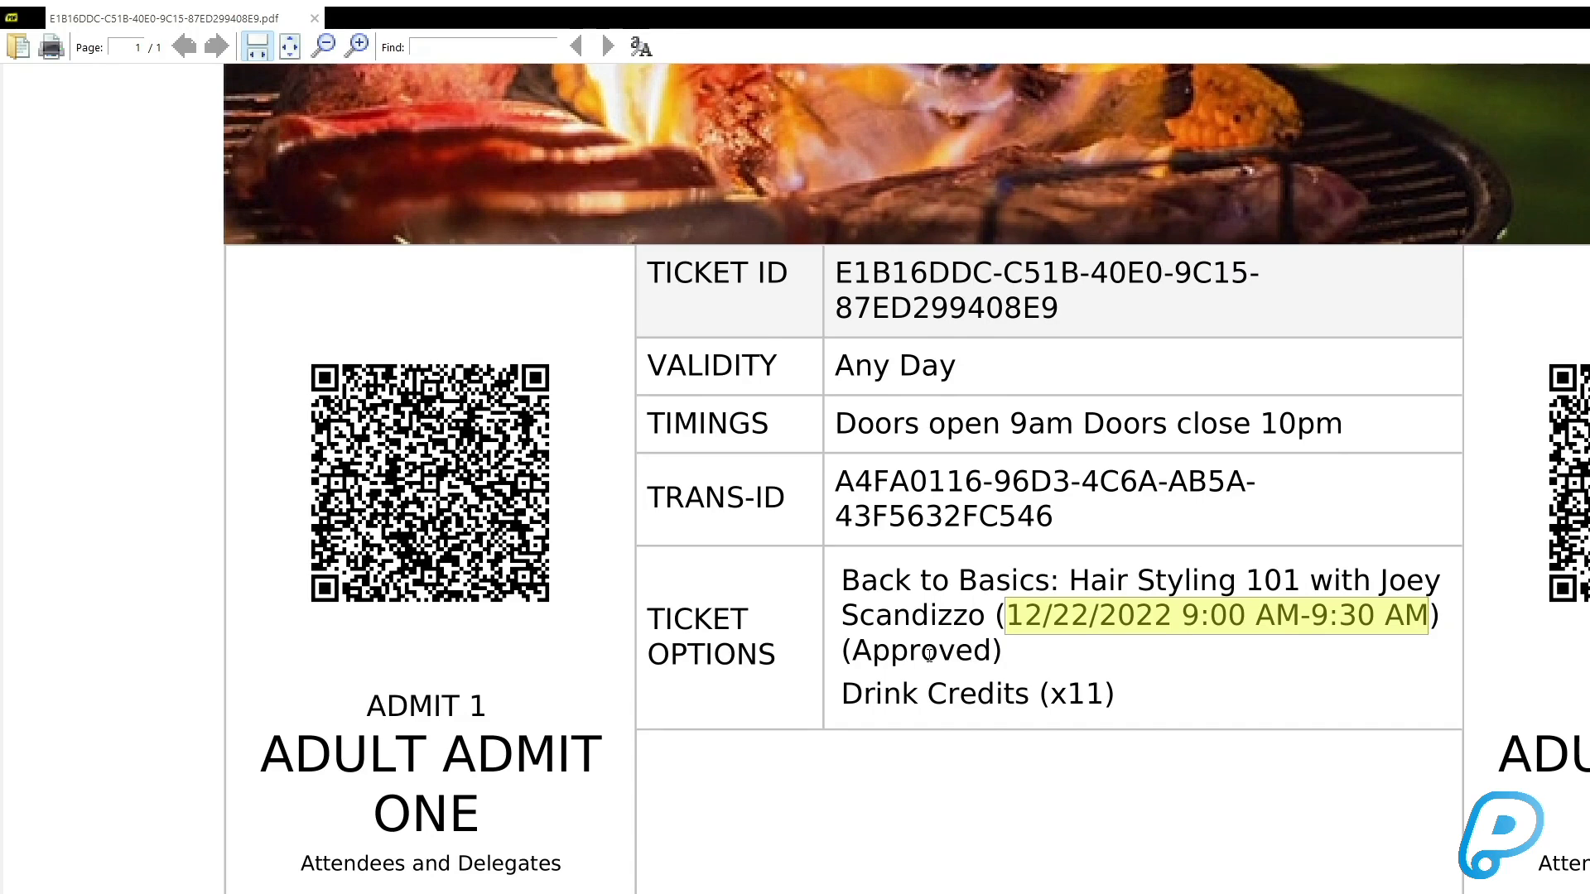
pyautogui.moveTo(845, 692); pyautogui.dragTo(1182, 685)
pyautogui.click(1176, 689)
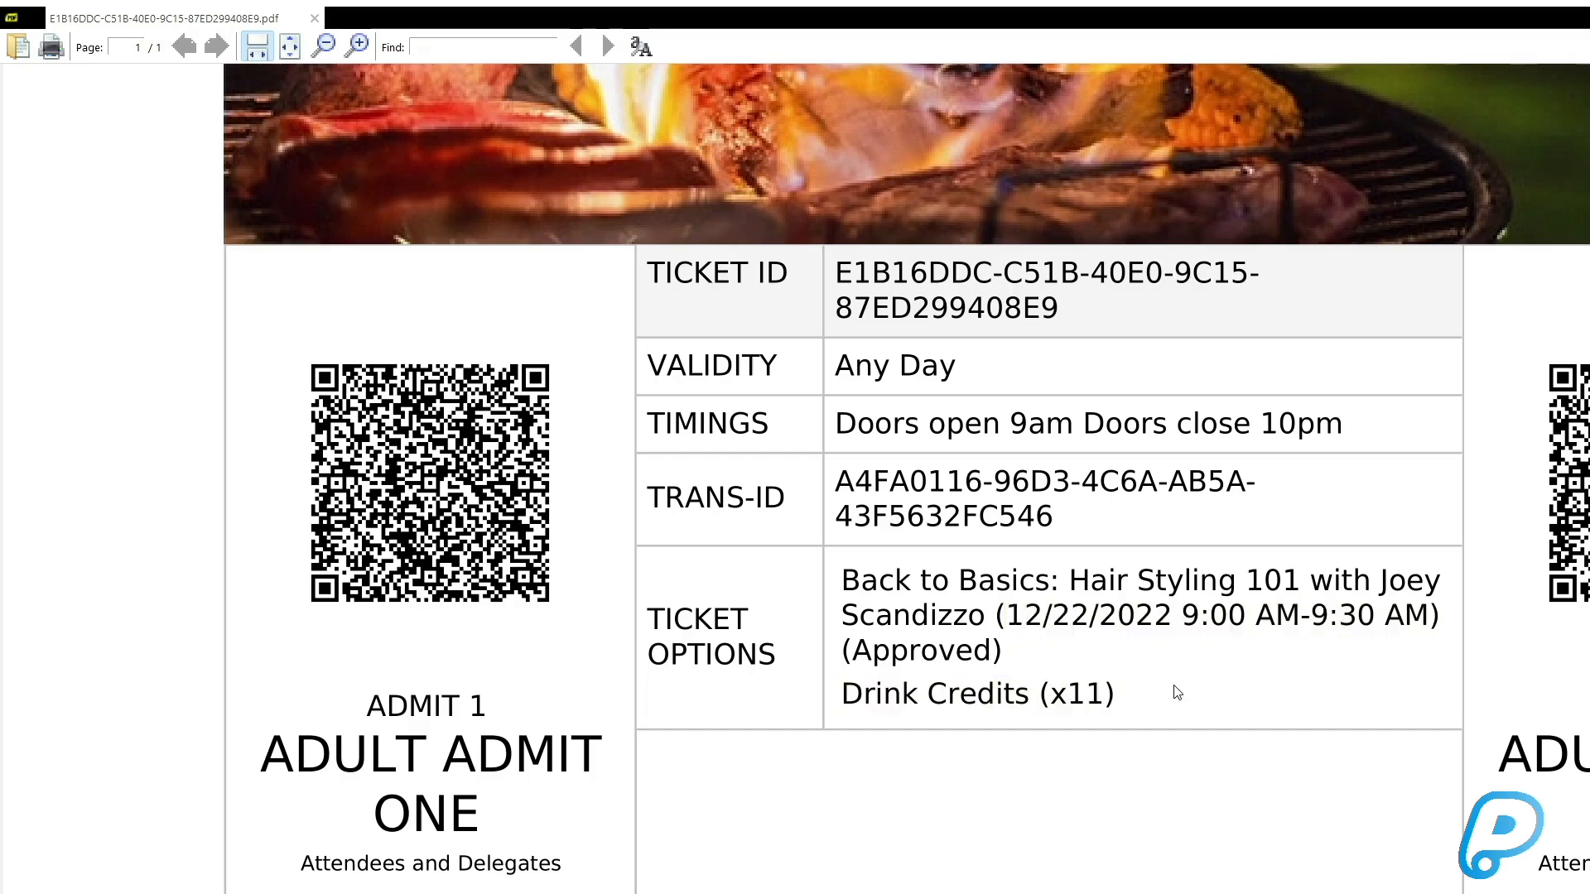
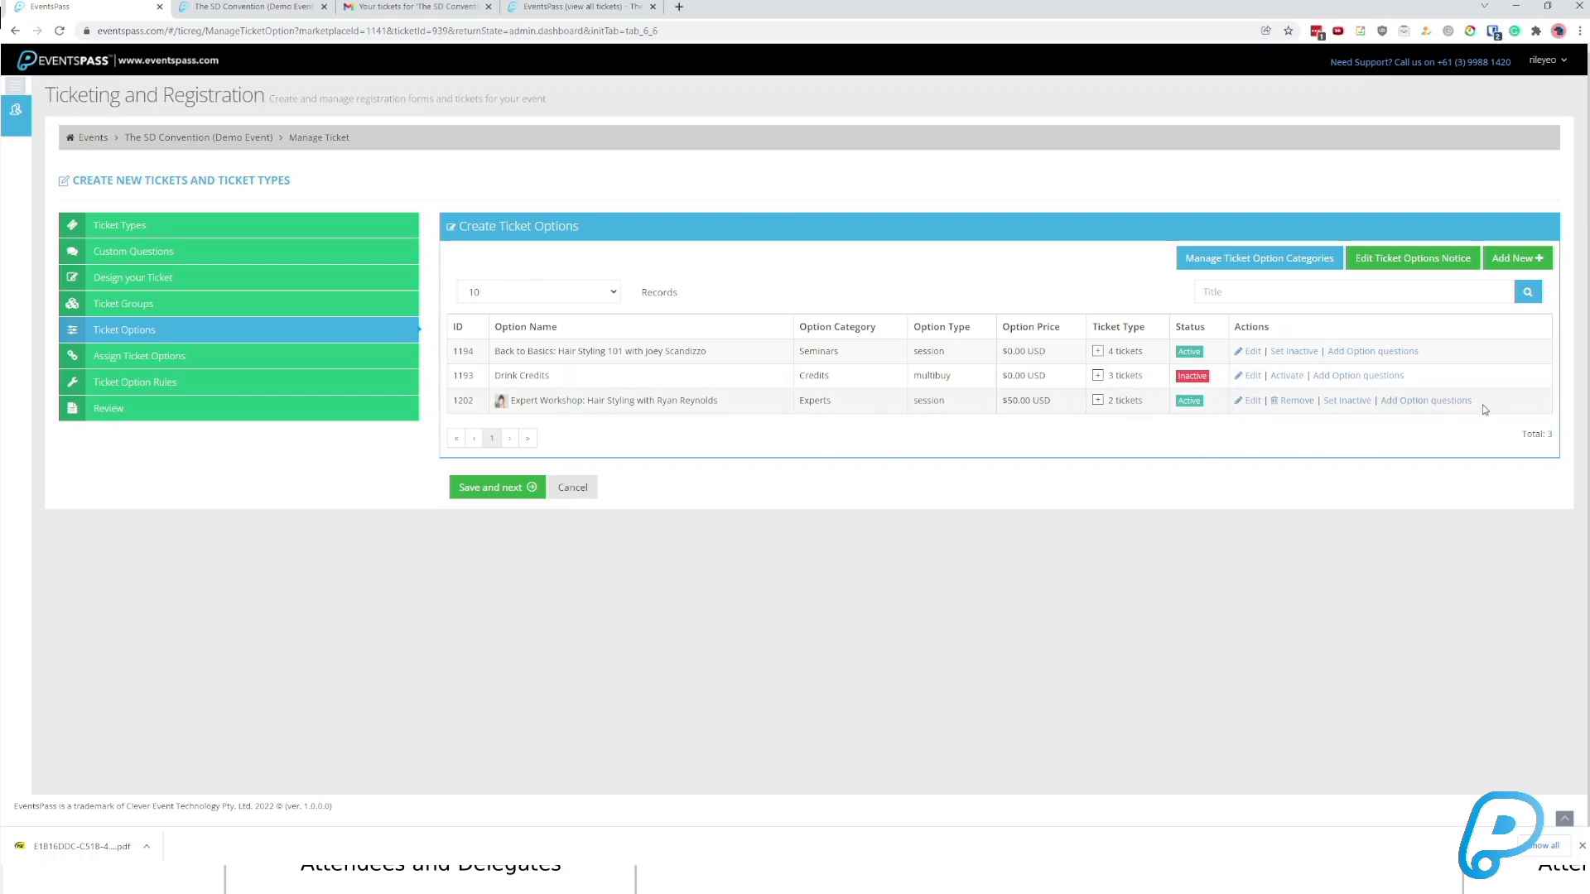
# Review the Expert Workshop: Hair Styling session and its available actions in the event's ticket options list.
pyautogui.moveTo(1490, 405); pyautogui.dragTo(1380, 418)
pyautogui.click(1519, 403)
pyautogui.moveTo(727, 404); pyautogui.dragTo(511, 404)
pyautogui.click(514, 404)
pyautogui.moveTo(455, 412); pyautogui.dragTo(734, 401)
pyautogui.click(739, 402)
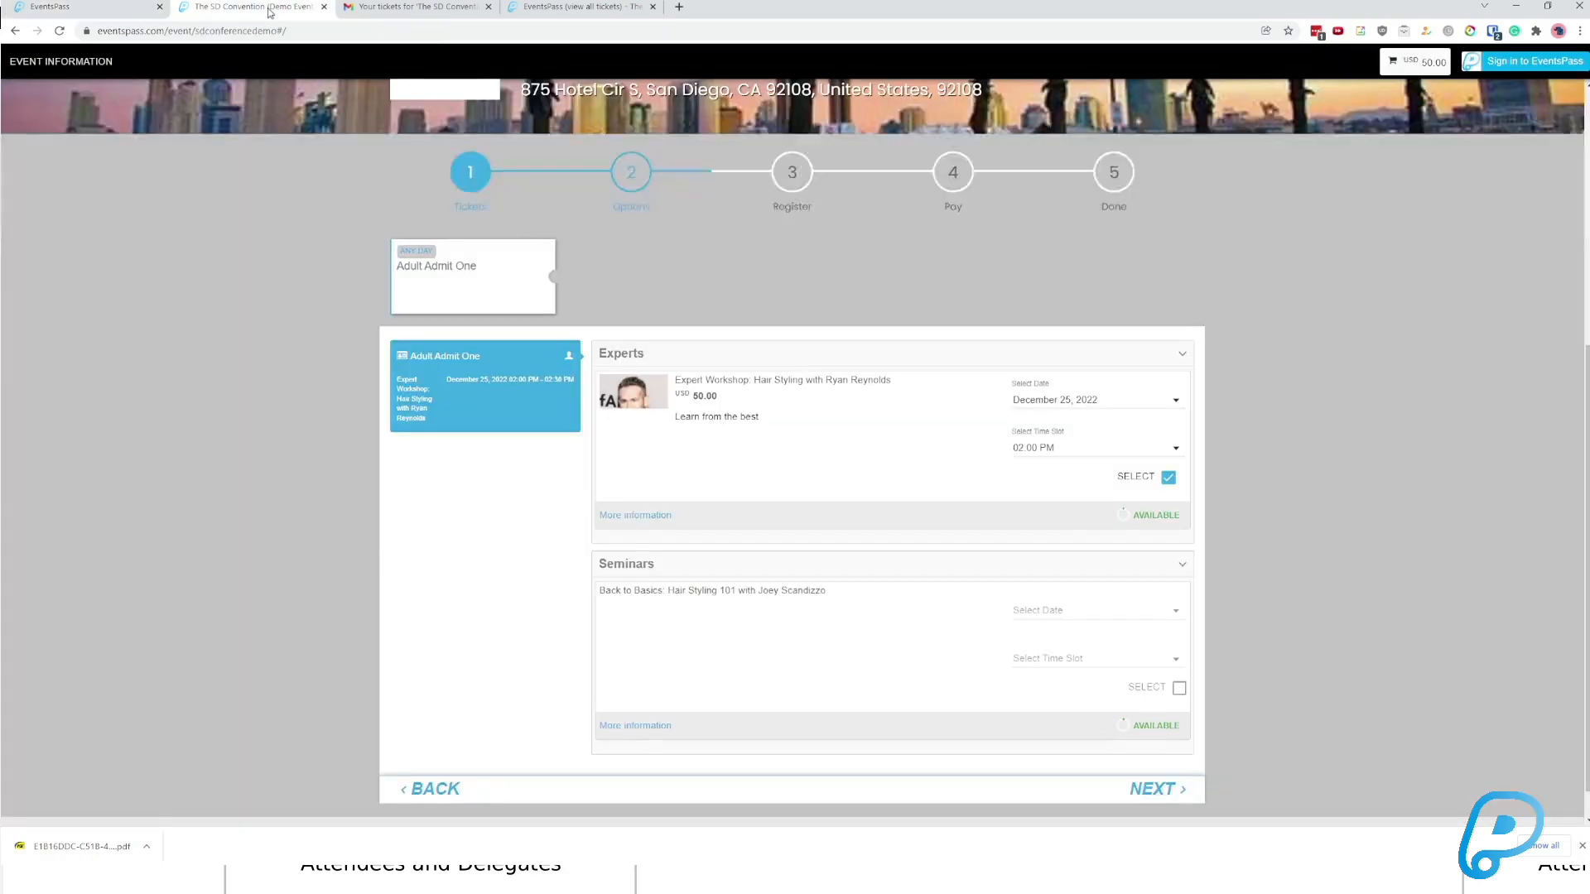
# Examine the Tickets, Options and Register stages and the Adult Admit One session choices on the public event page.
pyautogui.click(252, 7)
pyautogui.click(867, 215)
pyautogui.moveTo(458, 172); pyautogui.dragTo(648, 183)
pyautogui.moveTo(800, 207); pyautogui.dragTo(789, 170)
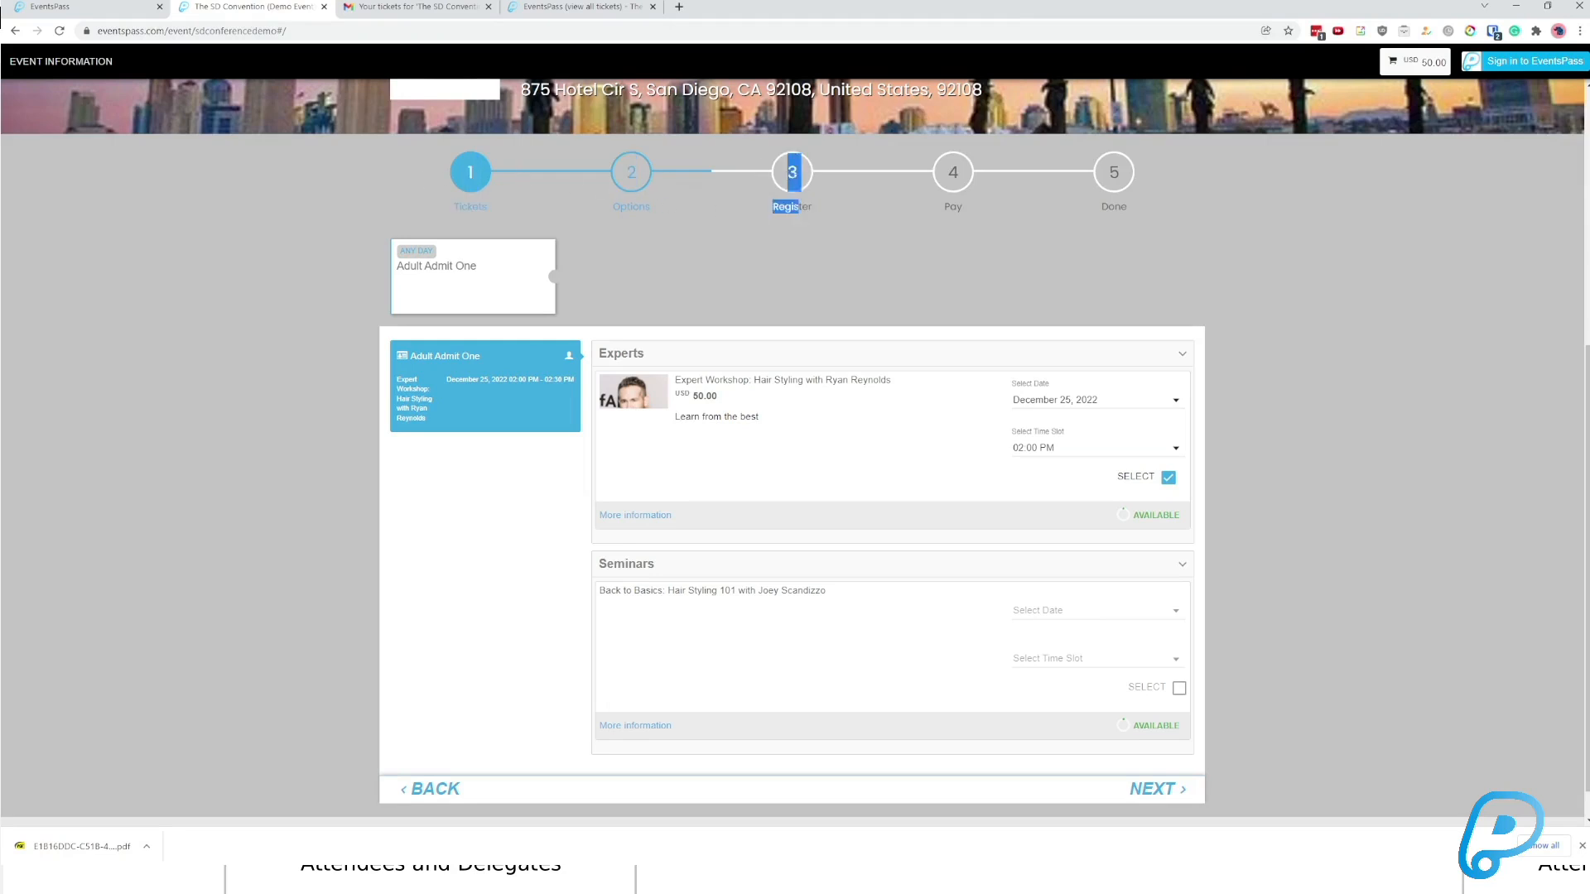
pyautogui.click(85, 12)
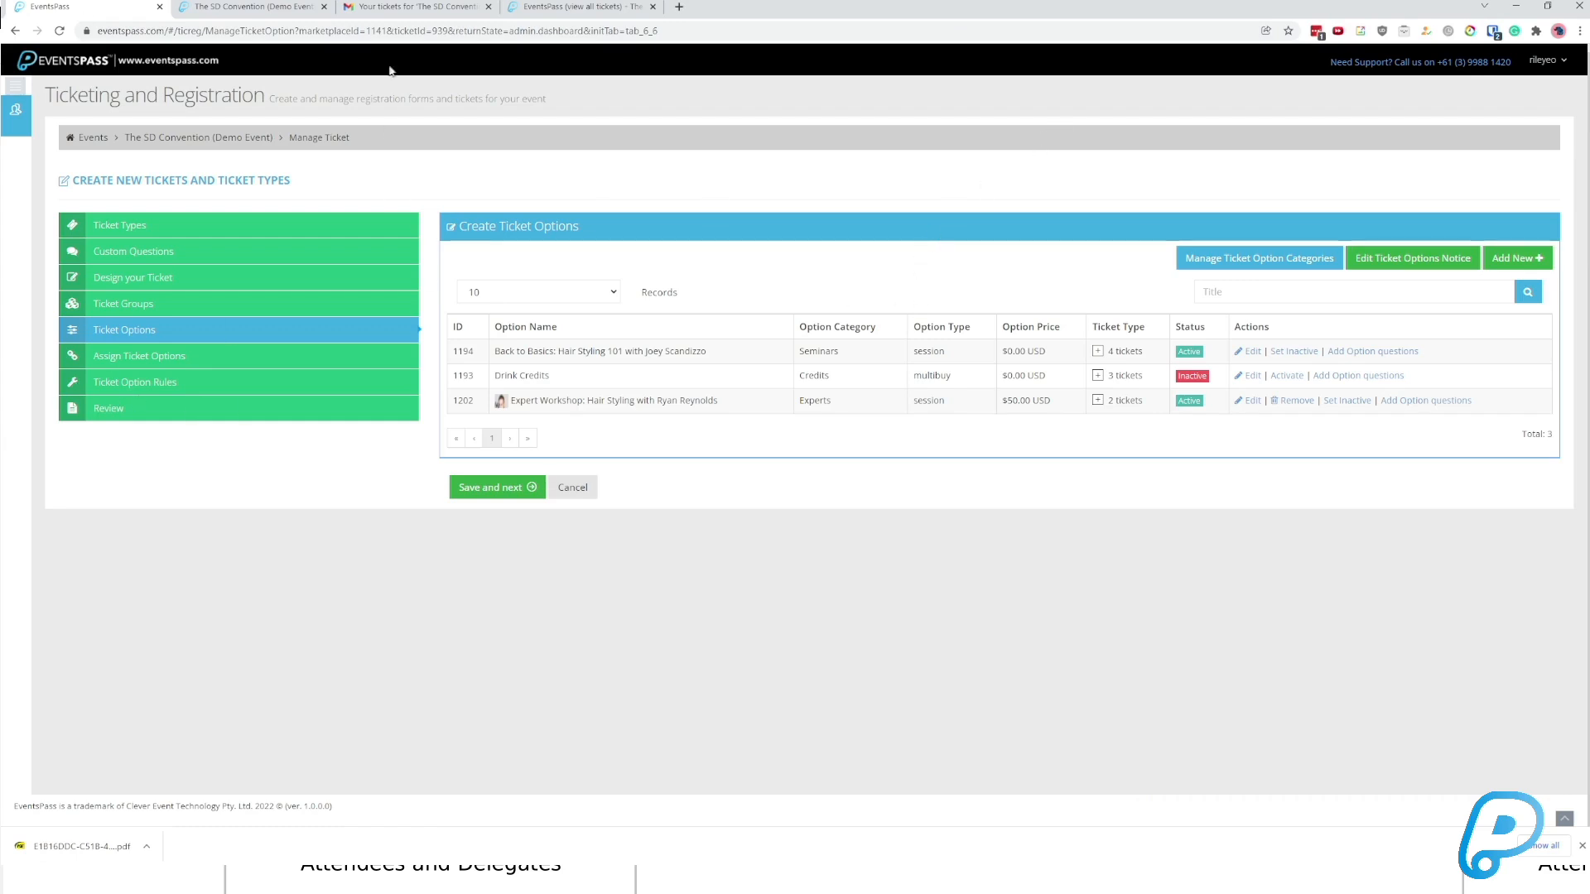
pyautogui.click(249, 6)
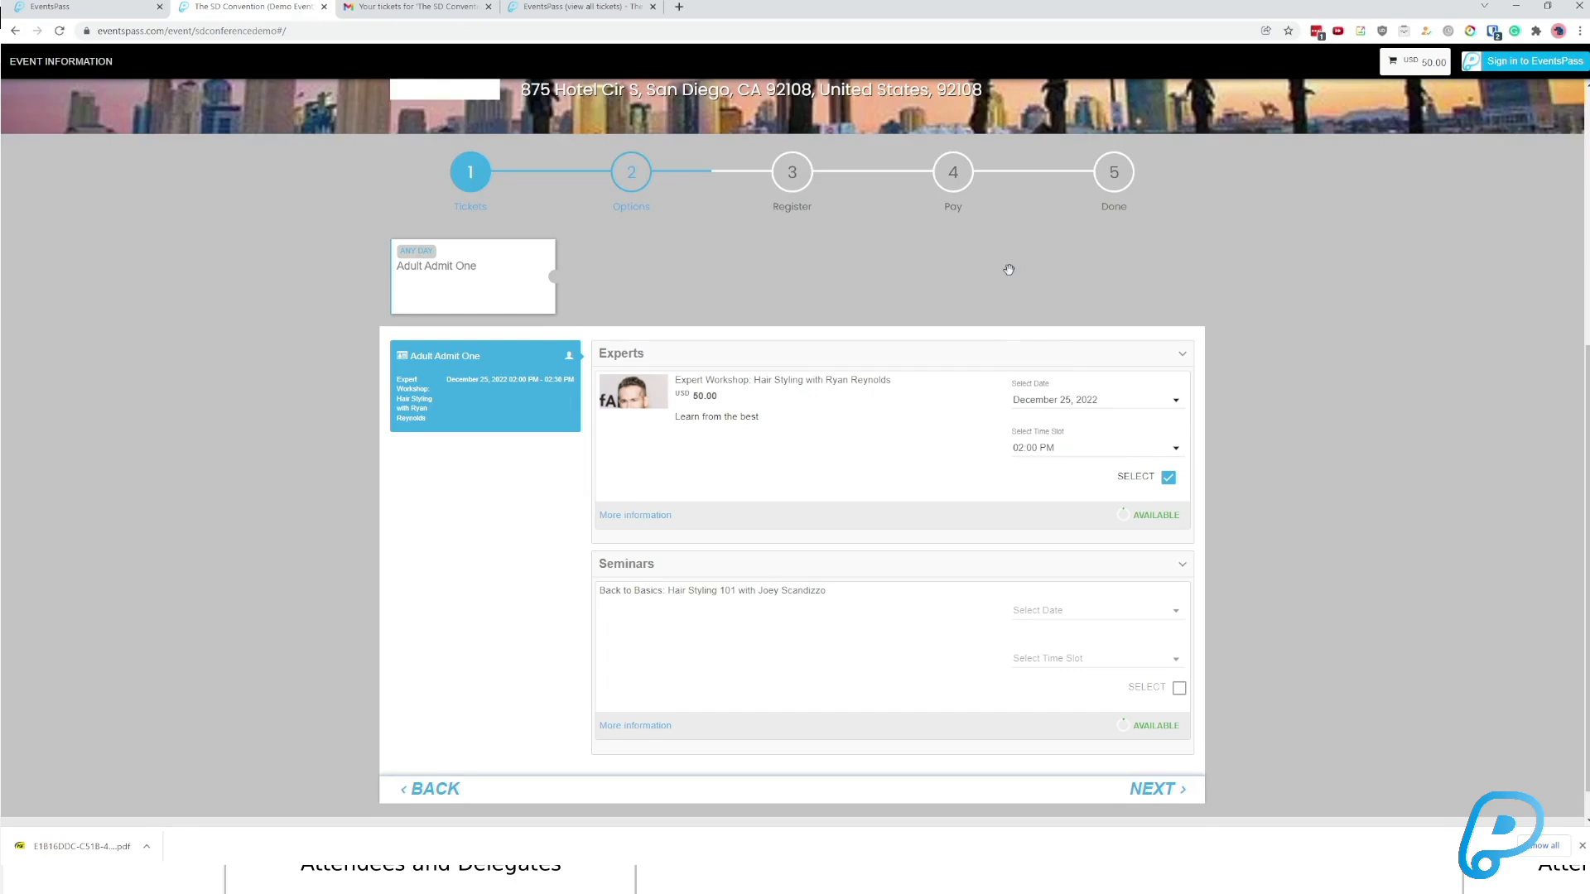
pyautogui.scroll(-1, 1079, 331)
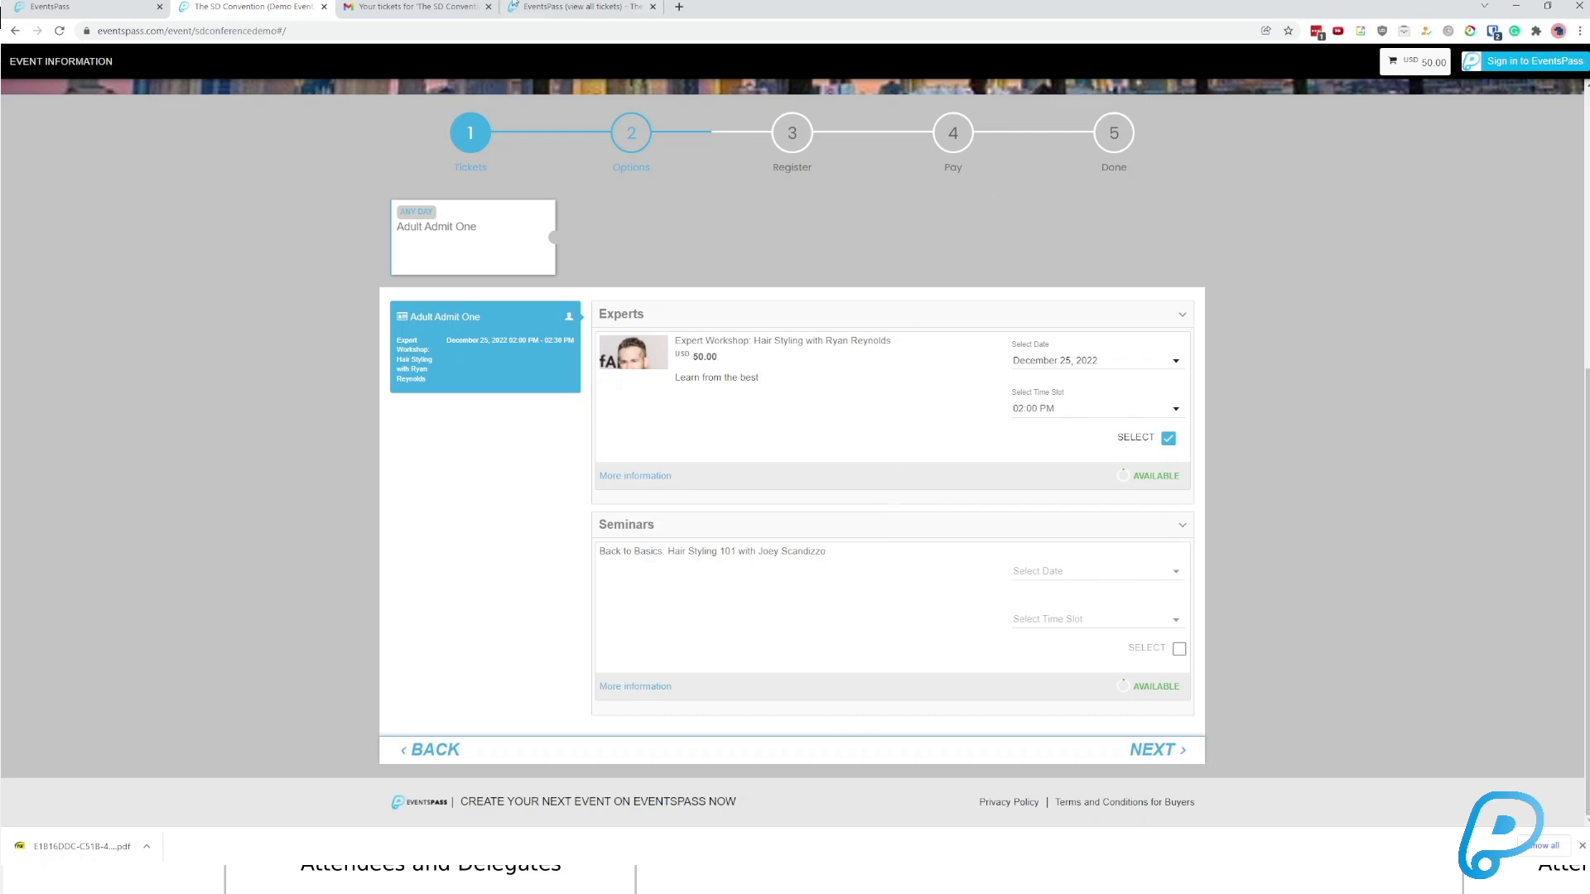
# Start a new ticket option rule in the event's ticketing setup and assign it to the Adult Admit One ticket type.
pyautogui.click(44, 11)
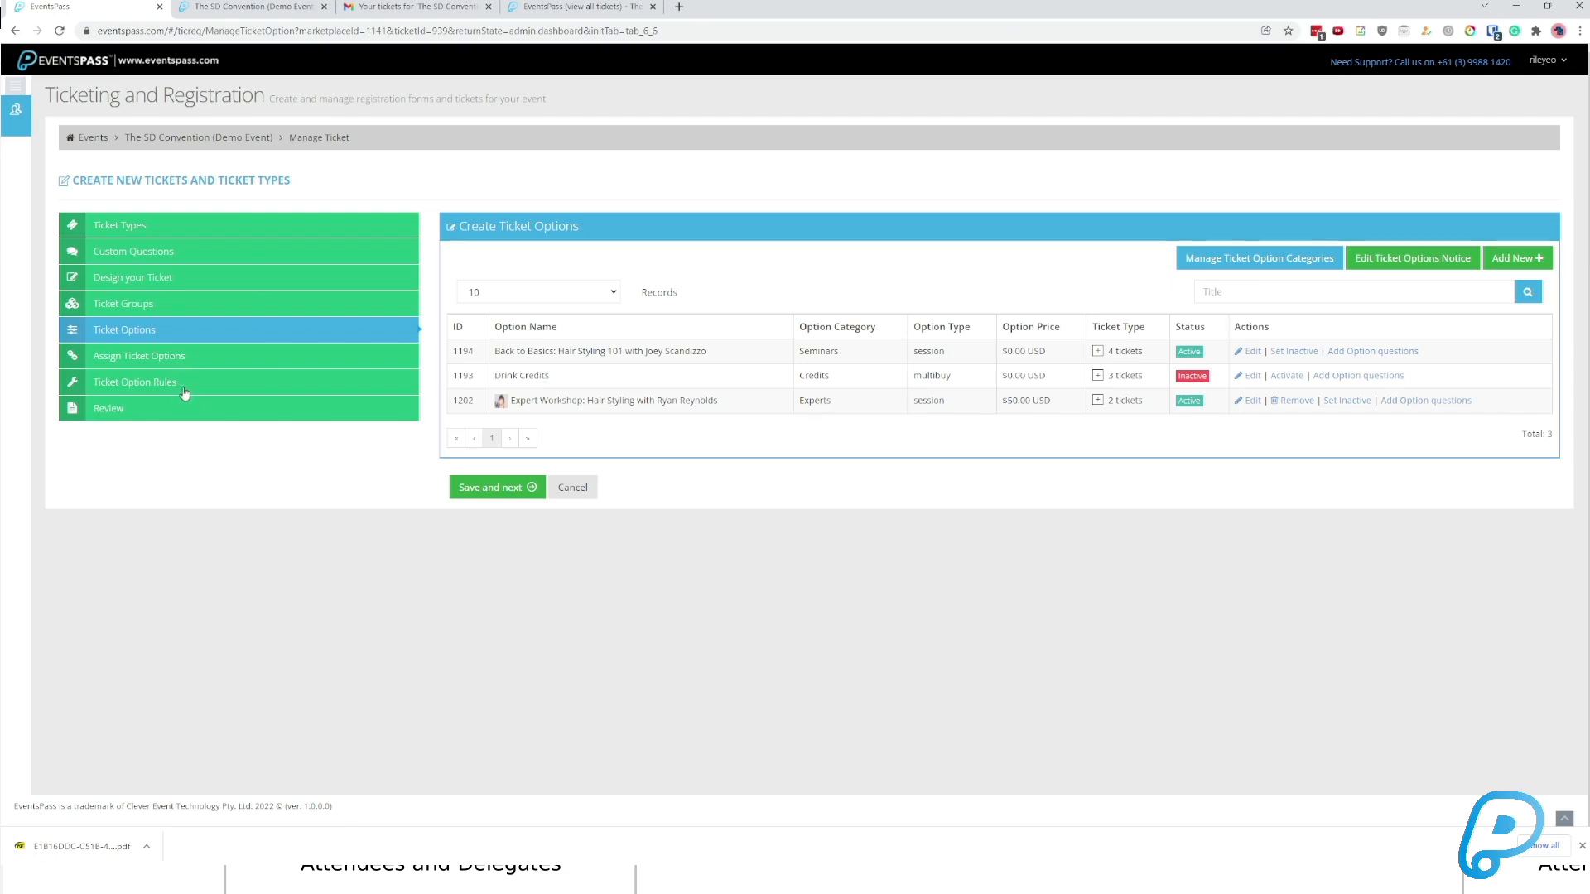
pyautogui.click(185, 393)
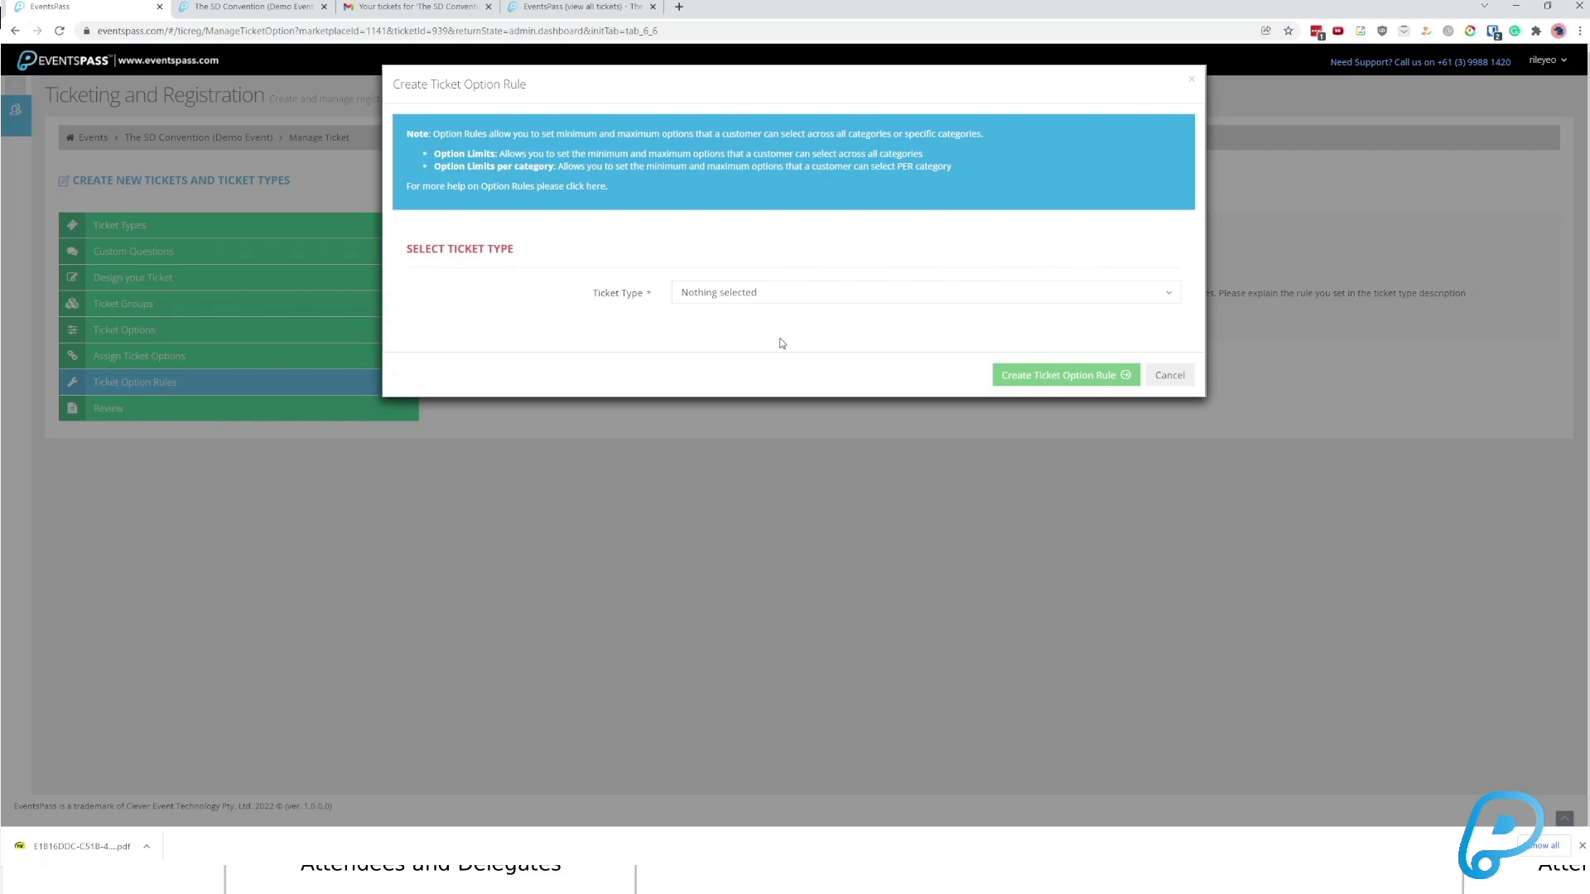
pyautogui.click(758, 296)
pyautogui.click(724, 316)
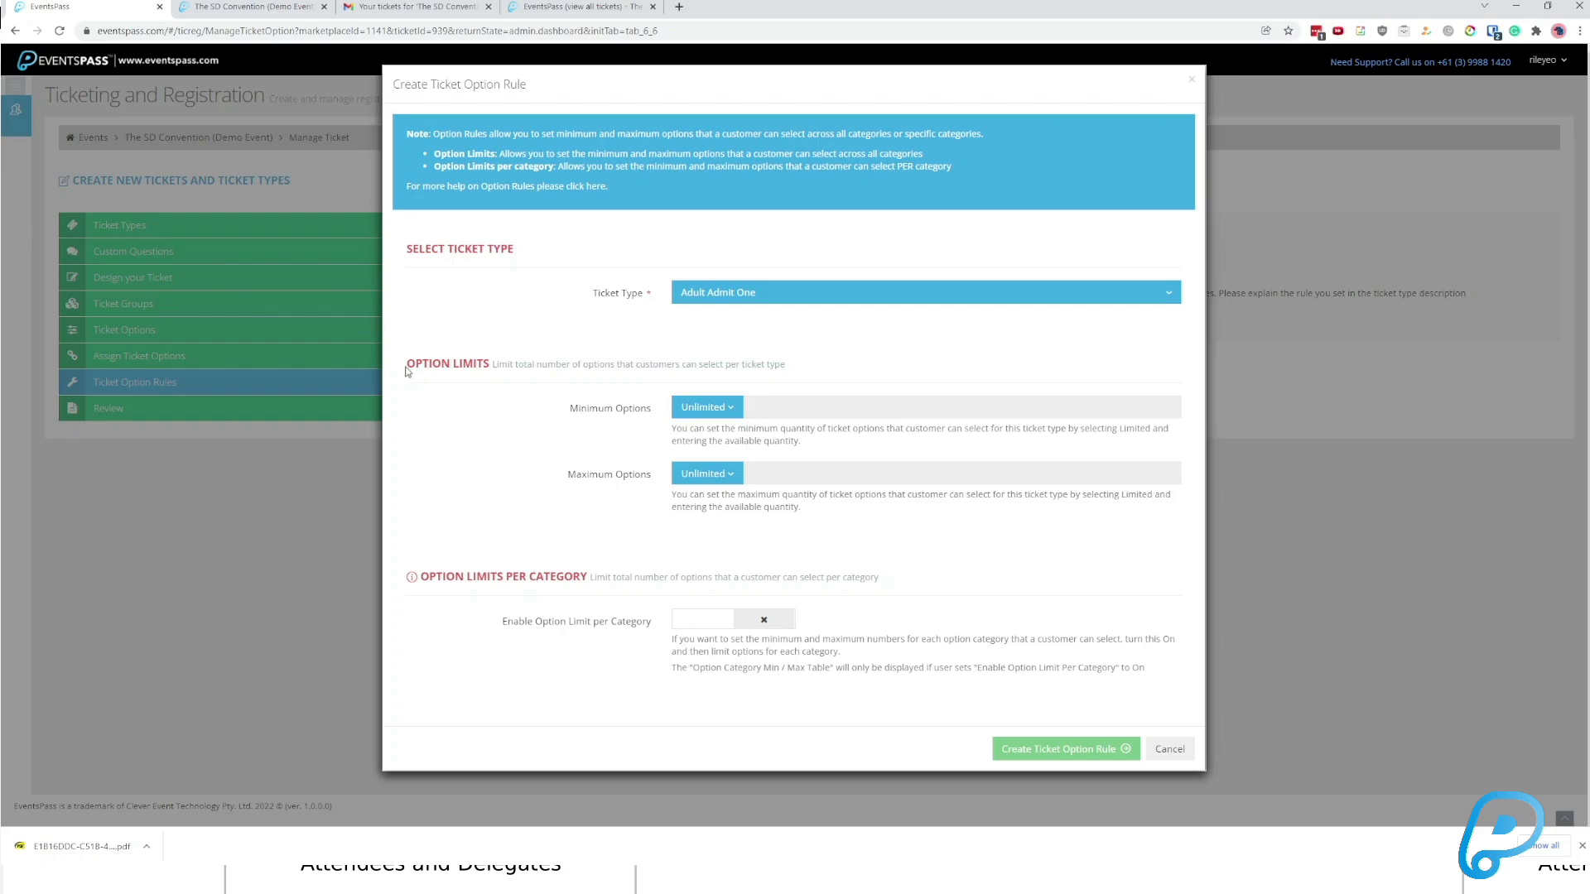
# Examine the rule's Option Limits settings and compare them with the session choices on the event page.
pyautogui.moveTo(408, 365); pyautogui.dragTo(823, 365)
pyautogui.click(820, 366)
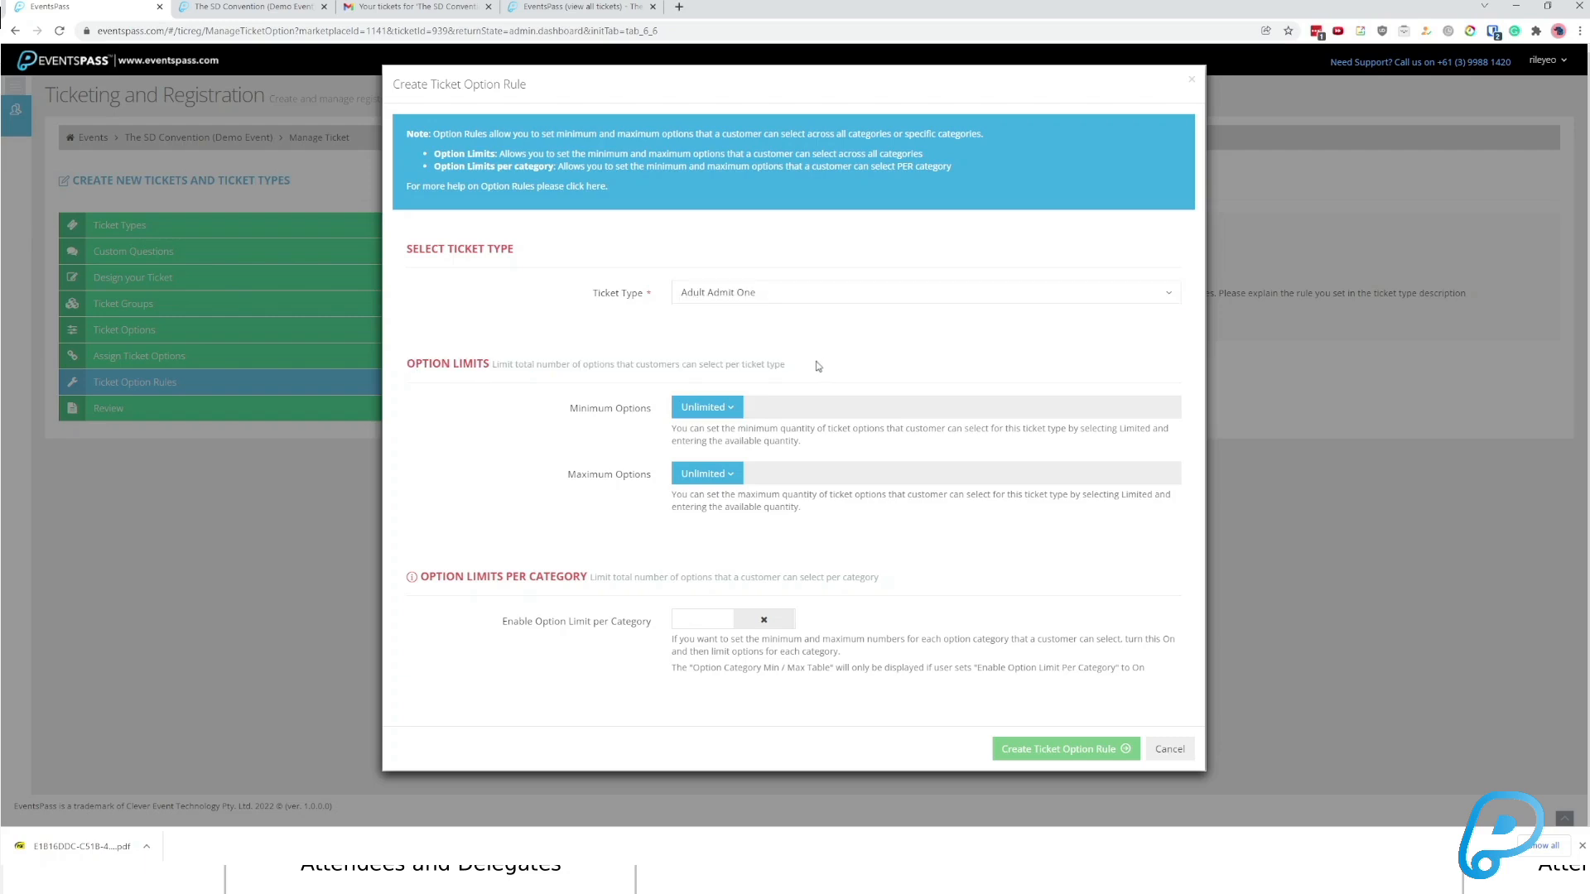
pyautogui.moveTo(860, 515); pyautogui.dragTo(408, 365)
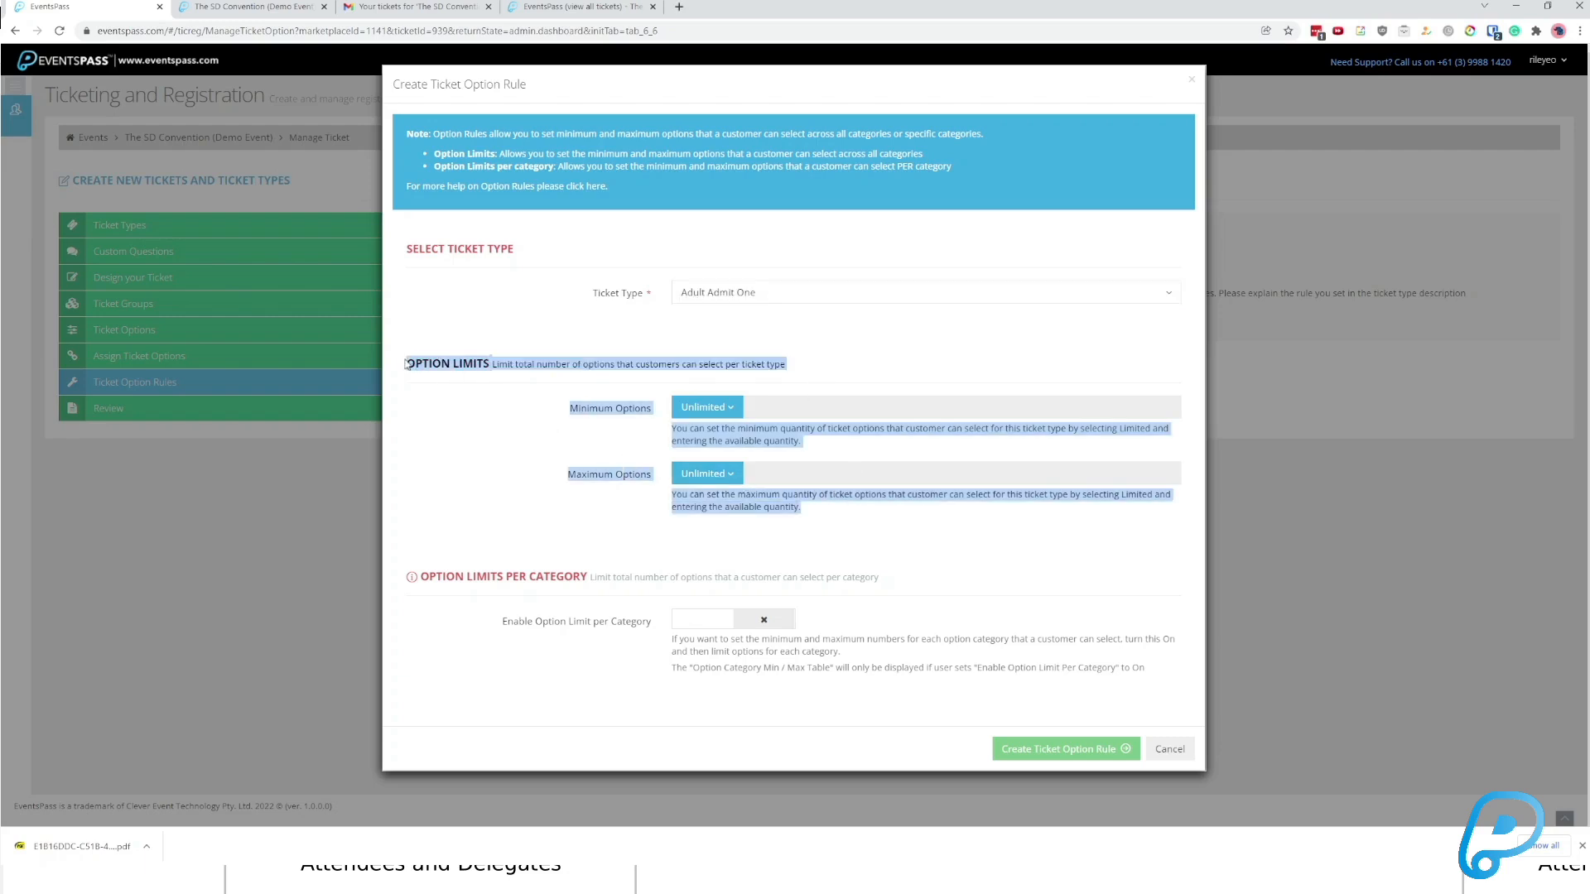
pyautogui.click(273, 8)
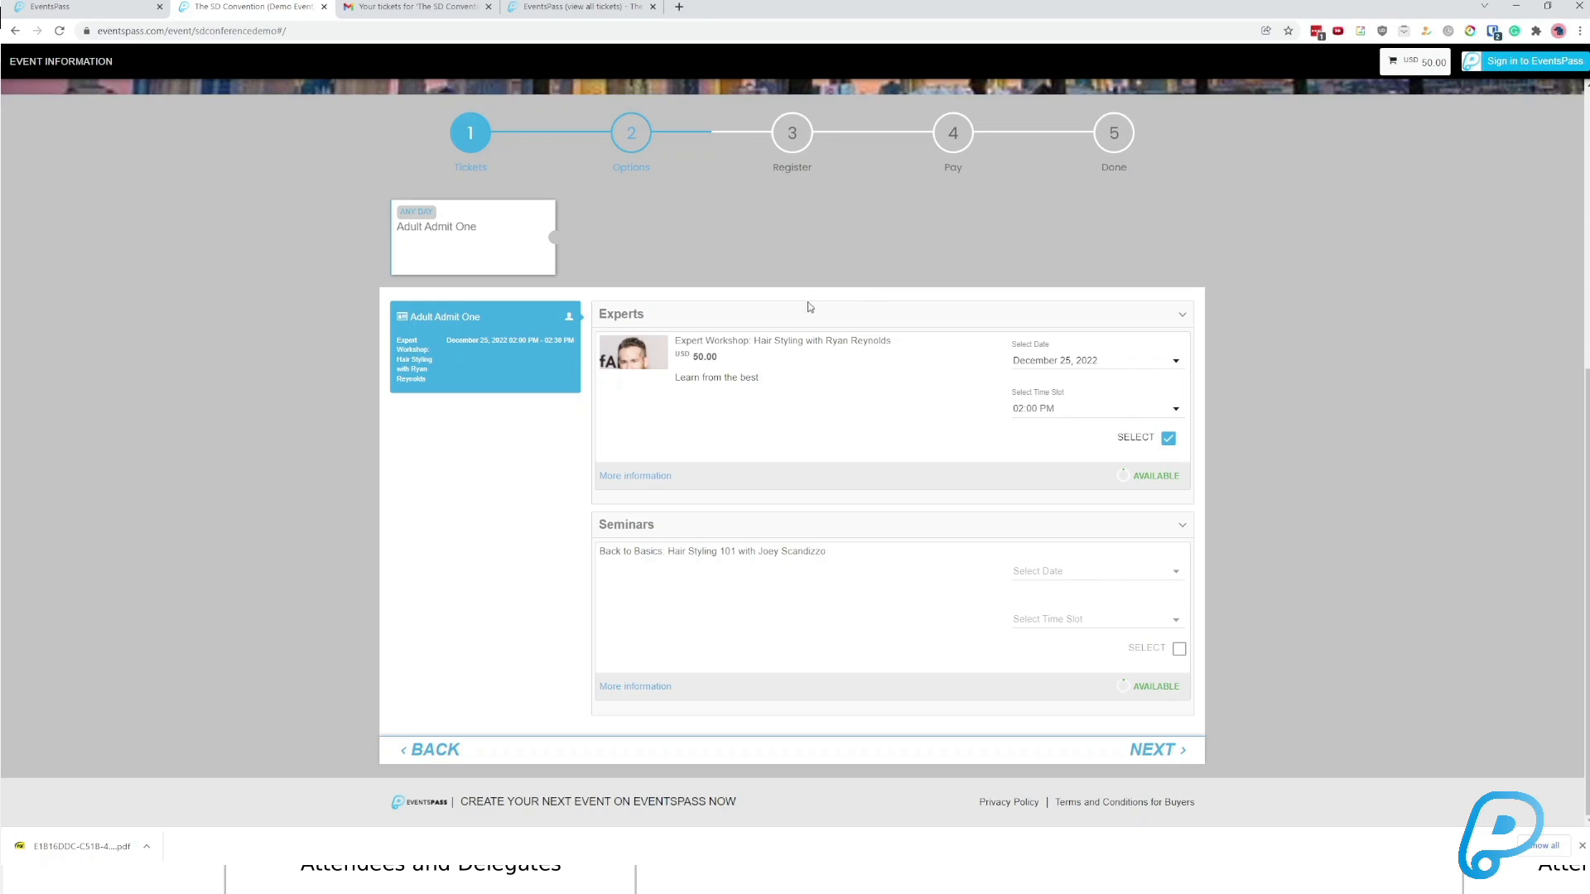
pyautogui.click(82, 8)
# Limit the Adult Admit One rule's maximum options to 3.
pyautogui.click(715, 497)
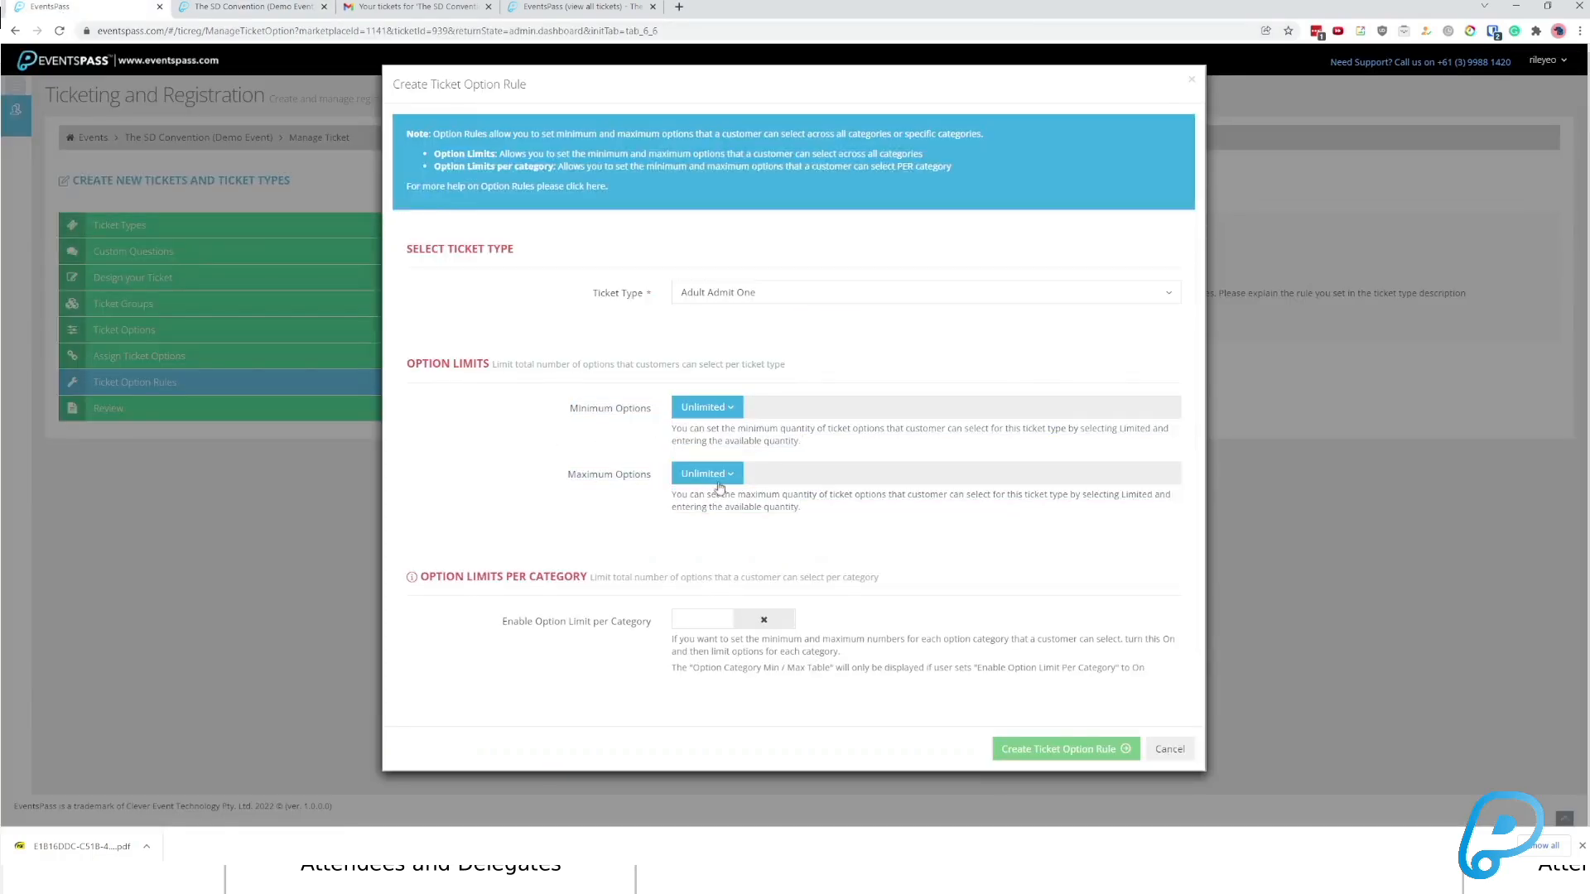
pyautogui.click(708, 474)
pyautogui.click(727, 535)
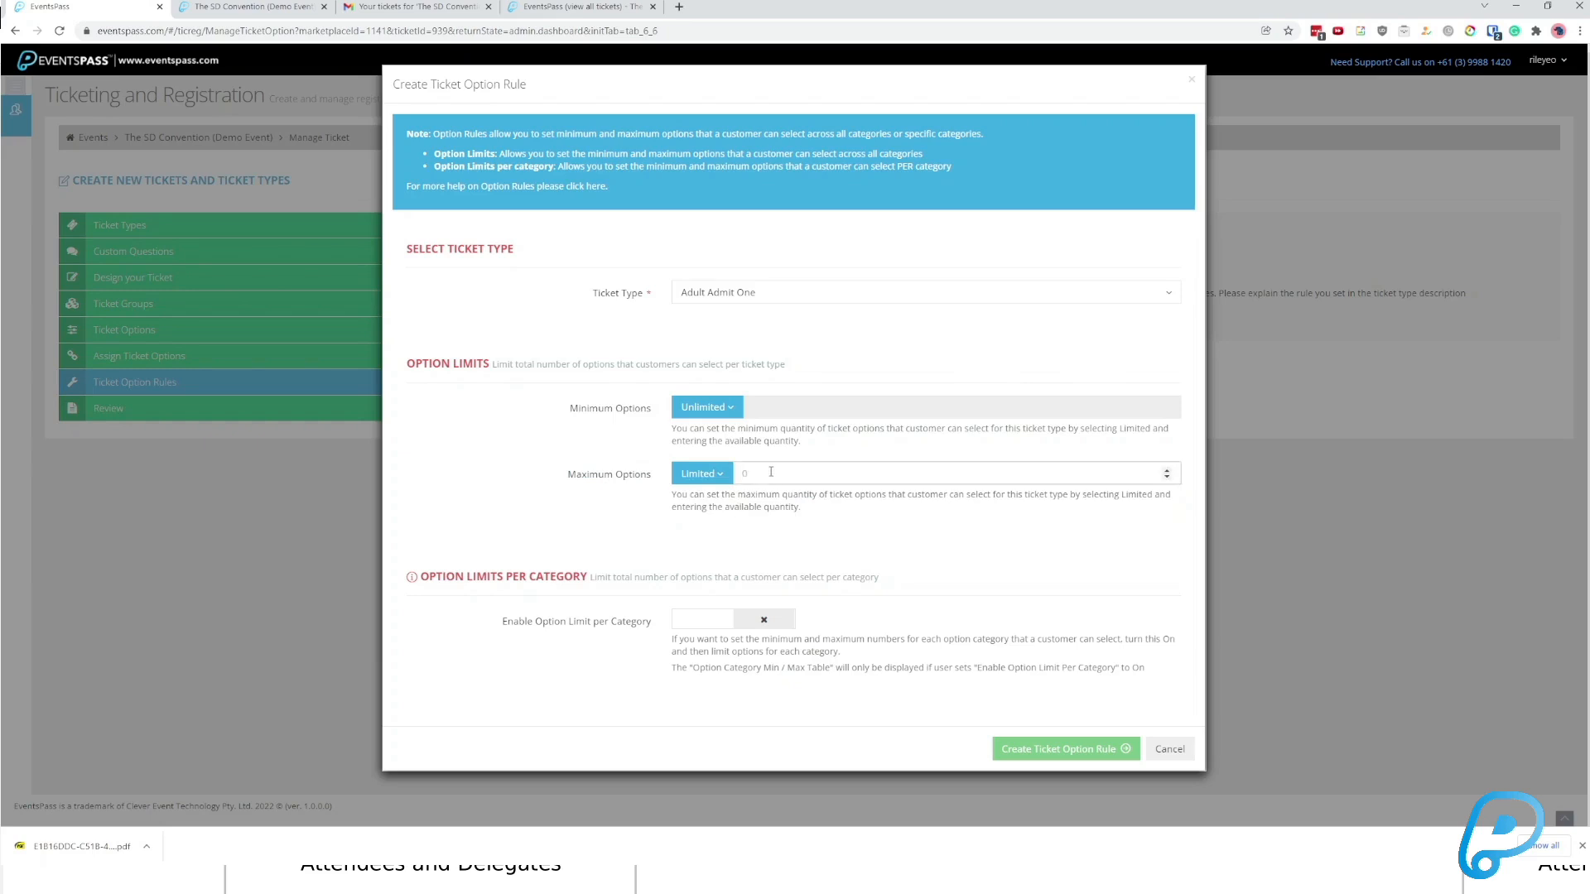
pyautogui.click(770, 472)
pyautogui.write('3')
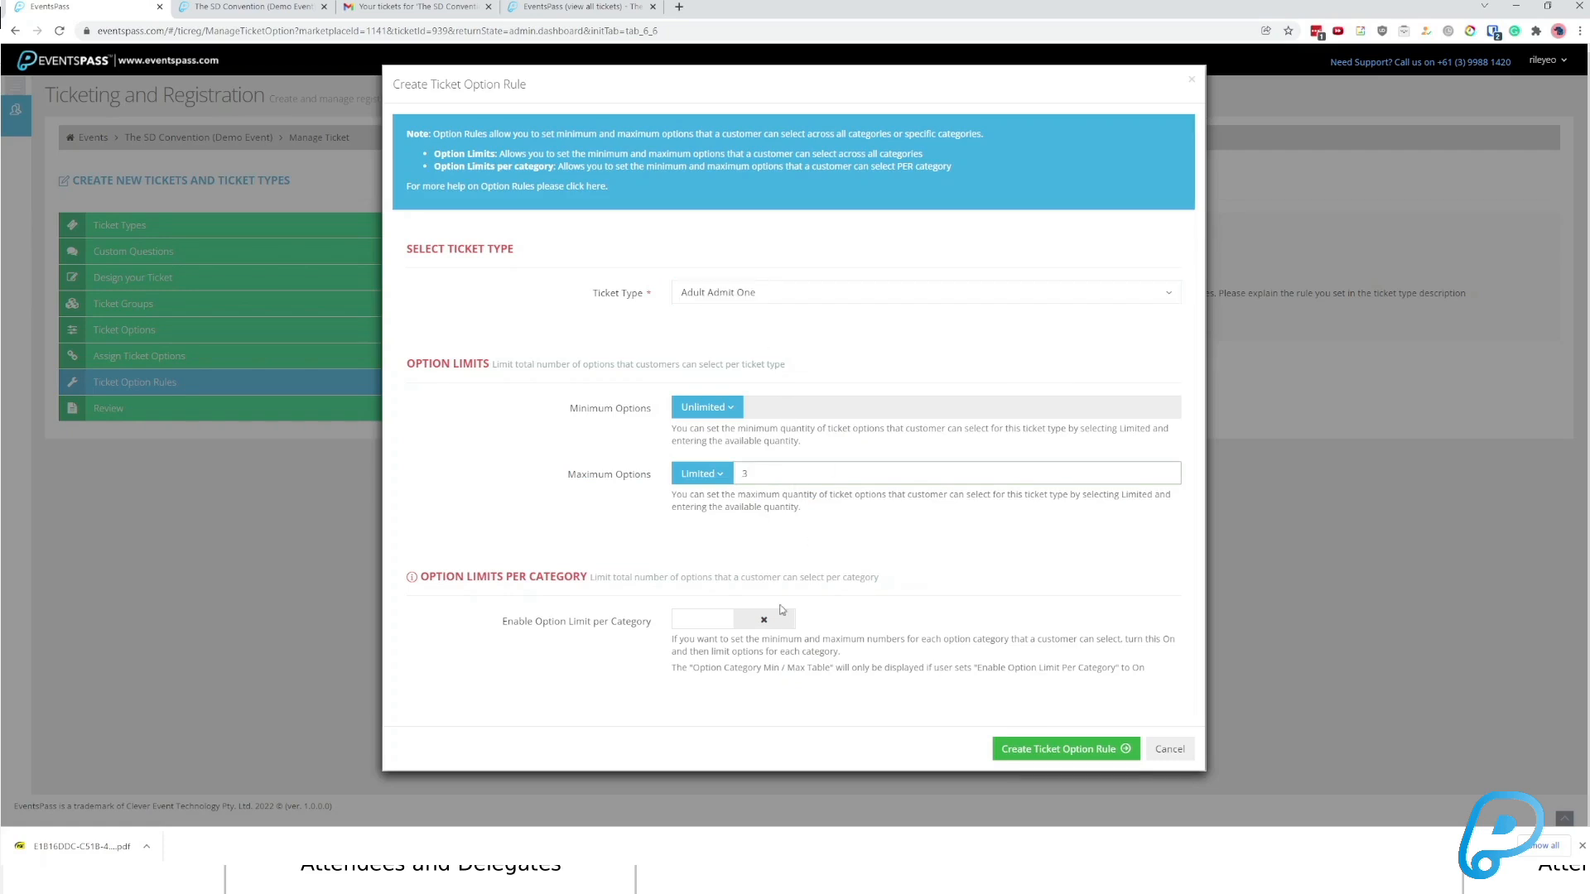
# View the session categories on the event page and collapse the Experts and Seminars sections.
pyautogui.click(245, 8)
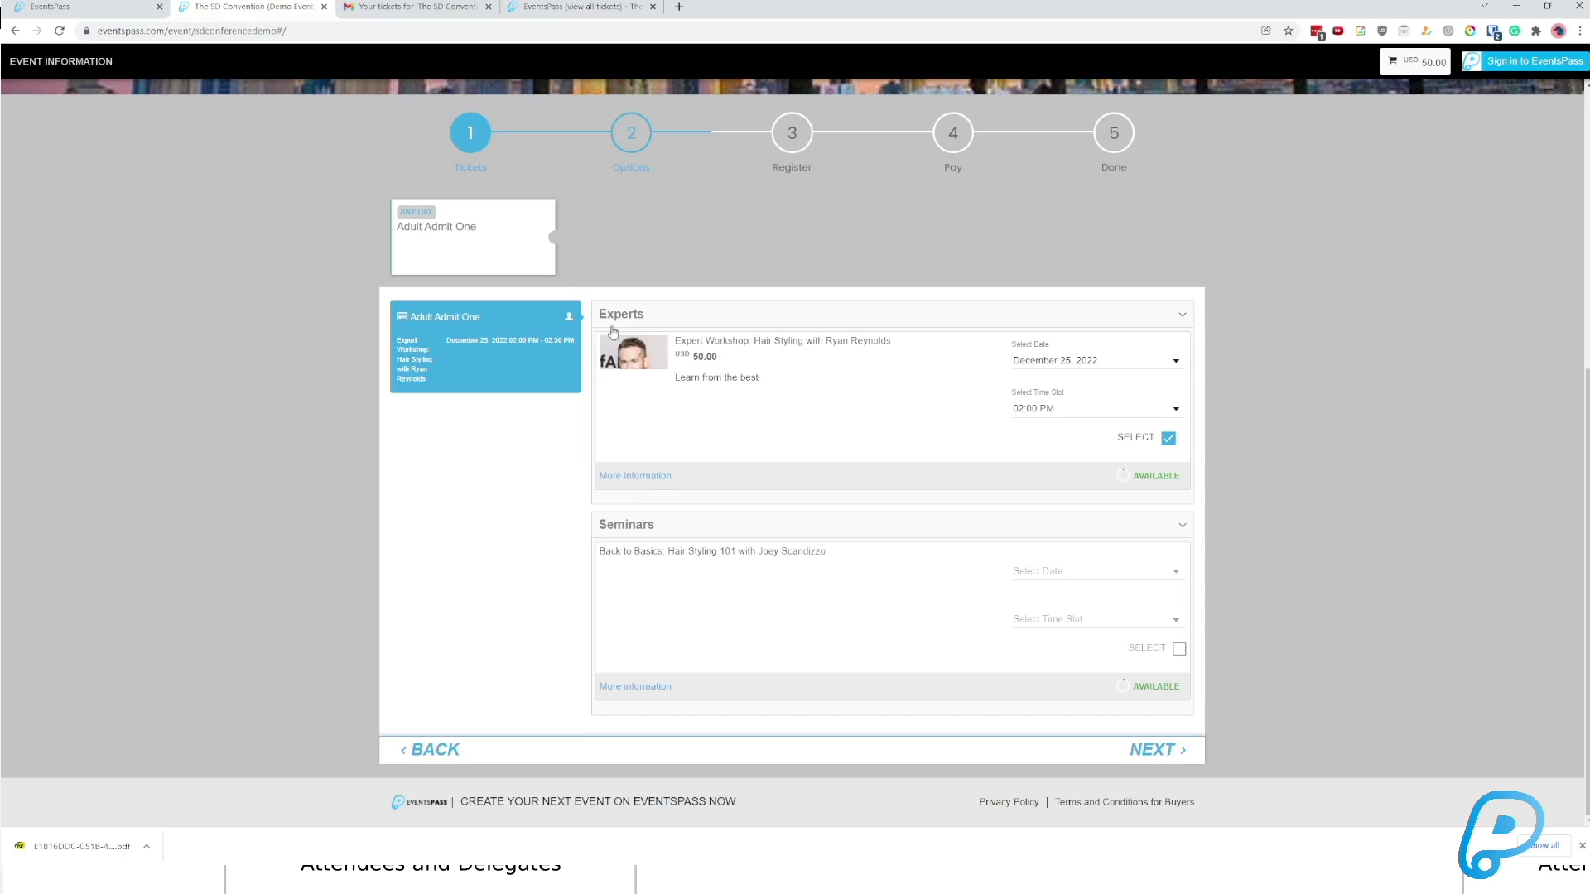
pyautogui.moveTo(595, 323); pyautogui.dragTo(1187, 470)
pyautogui.click(1177, 324)
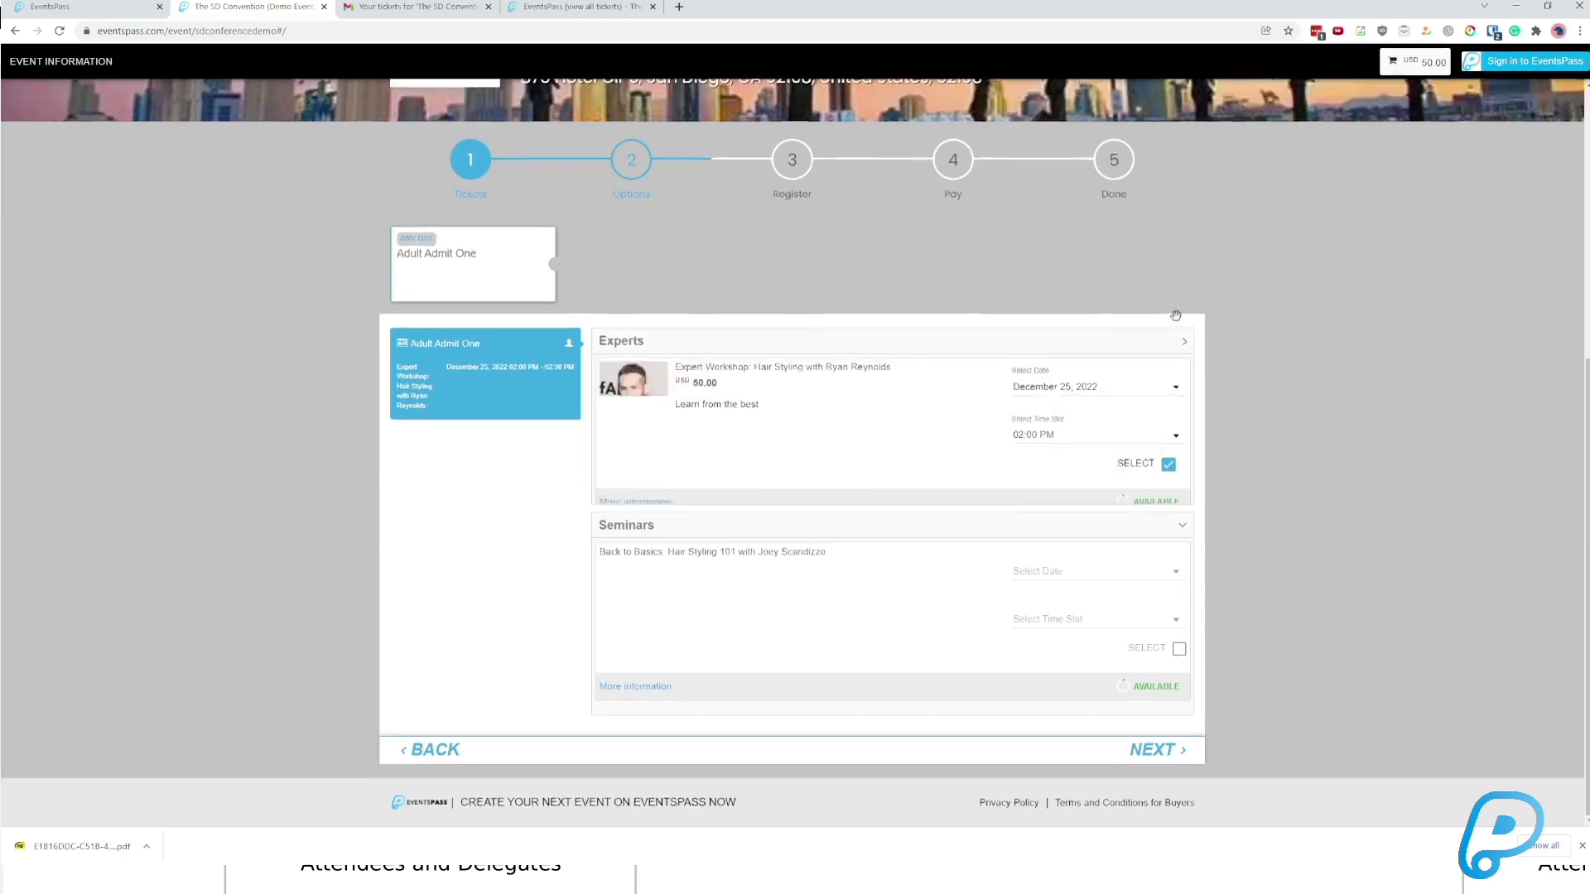
pyautogui.click(1182, 525)
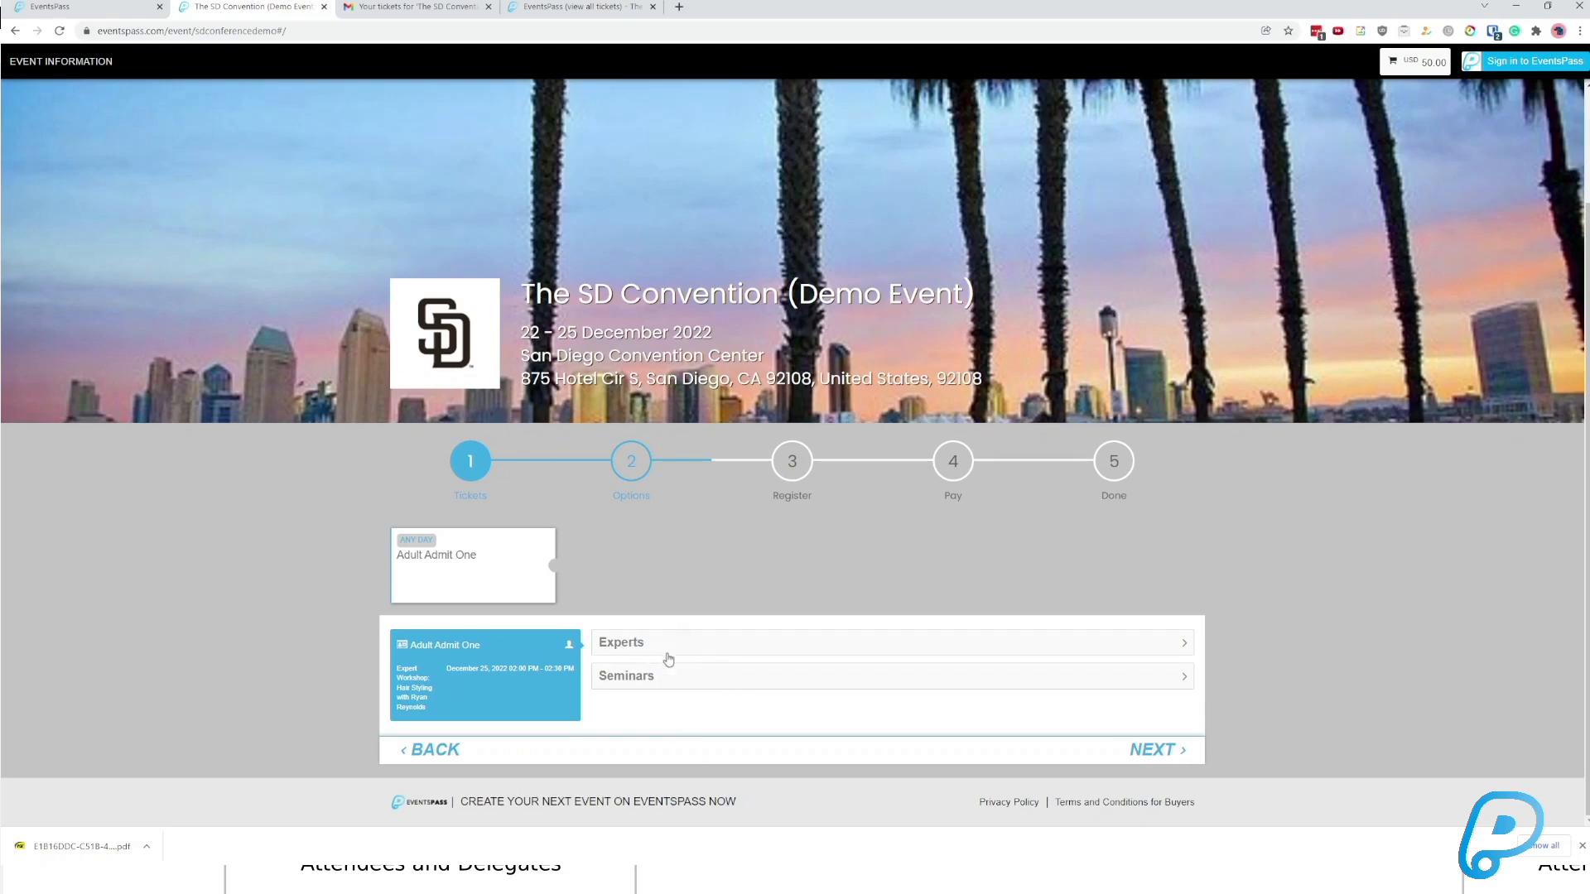
# Enable the option limit per category in the Adult Admit One rule.
pyautogui.click(100, 6)
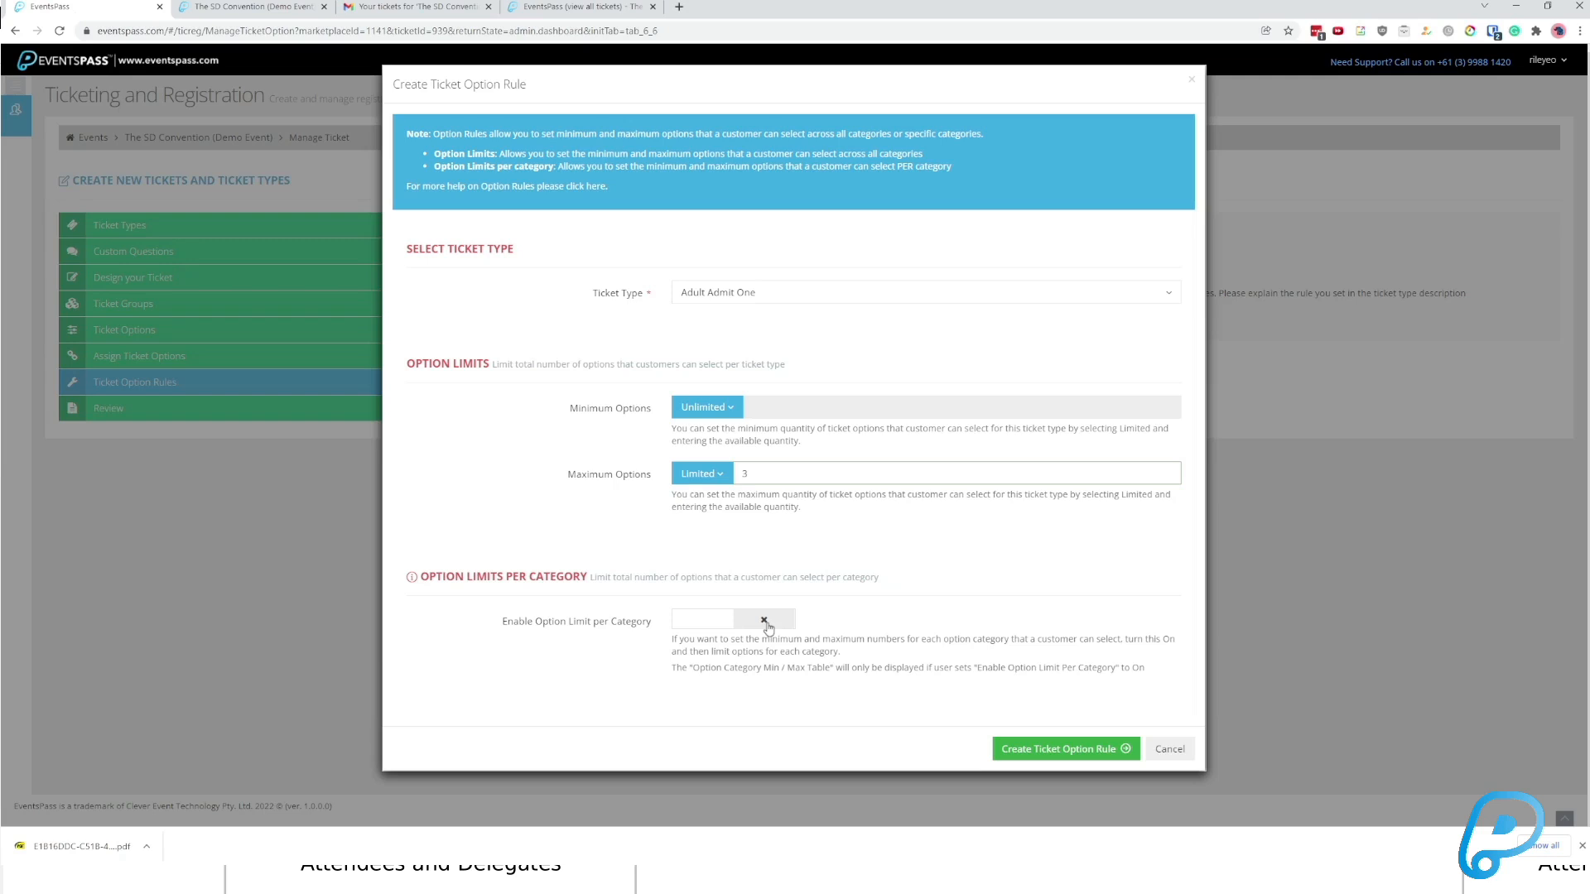
pyautogui.moveTo(500, 623); pyautogui.dragTo(662, 639)
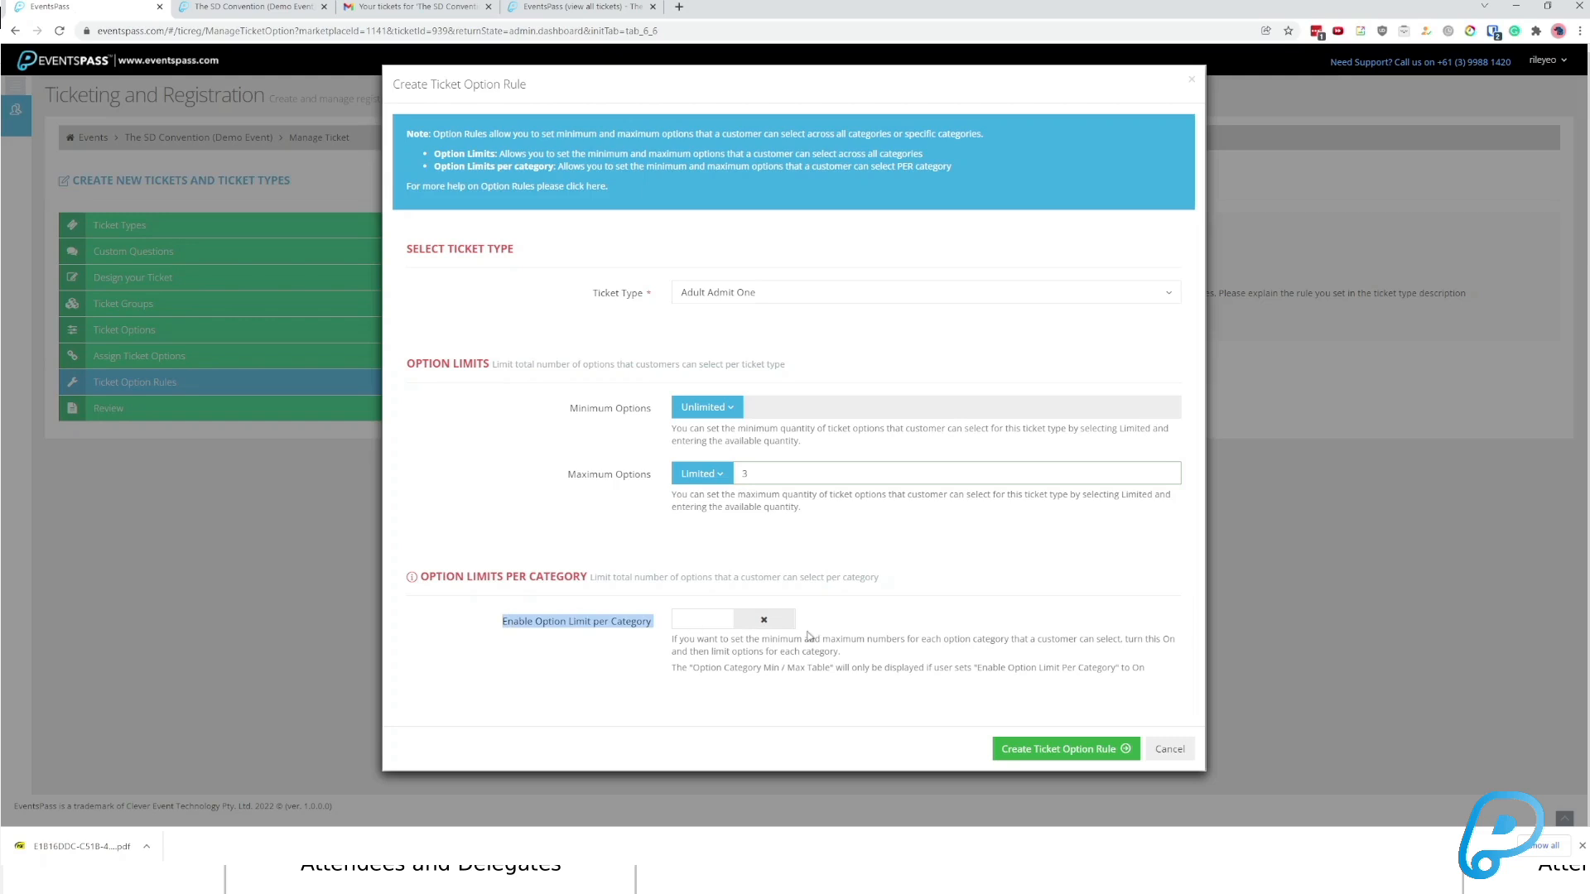
pyautogui.click(767, 627)
pyautogui.scroll(-2, 870, 622)
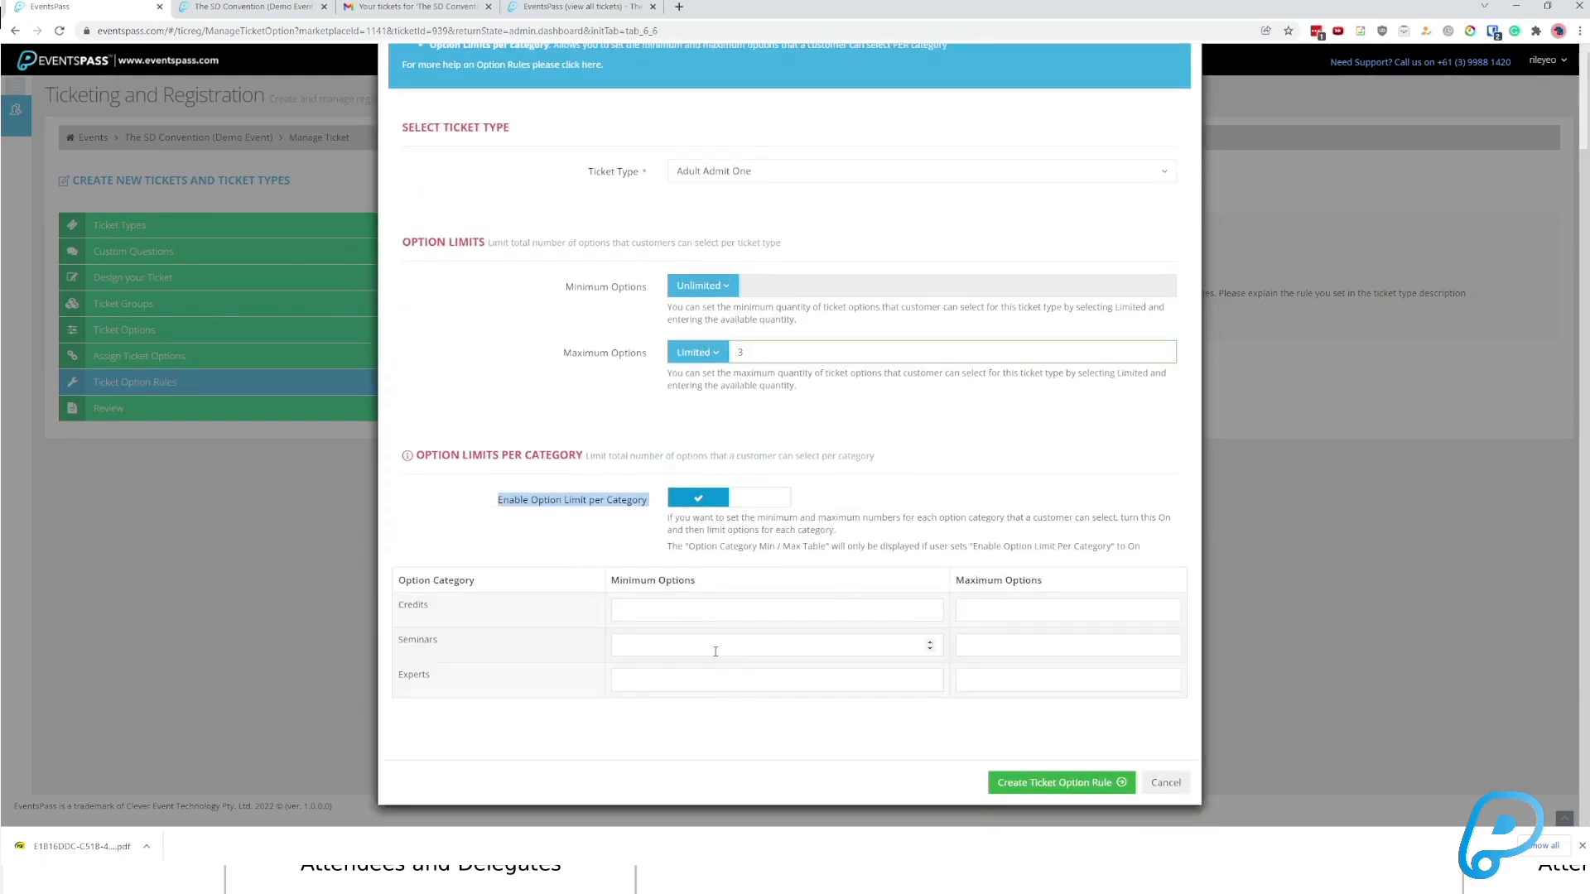
# Set the Experts category's minimum options to 1 and create the ticket option rule.
pyautogui.click(782, 679)
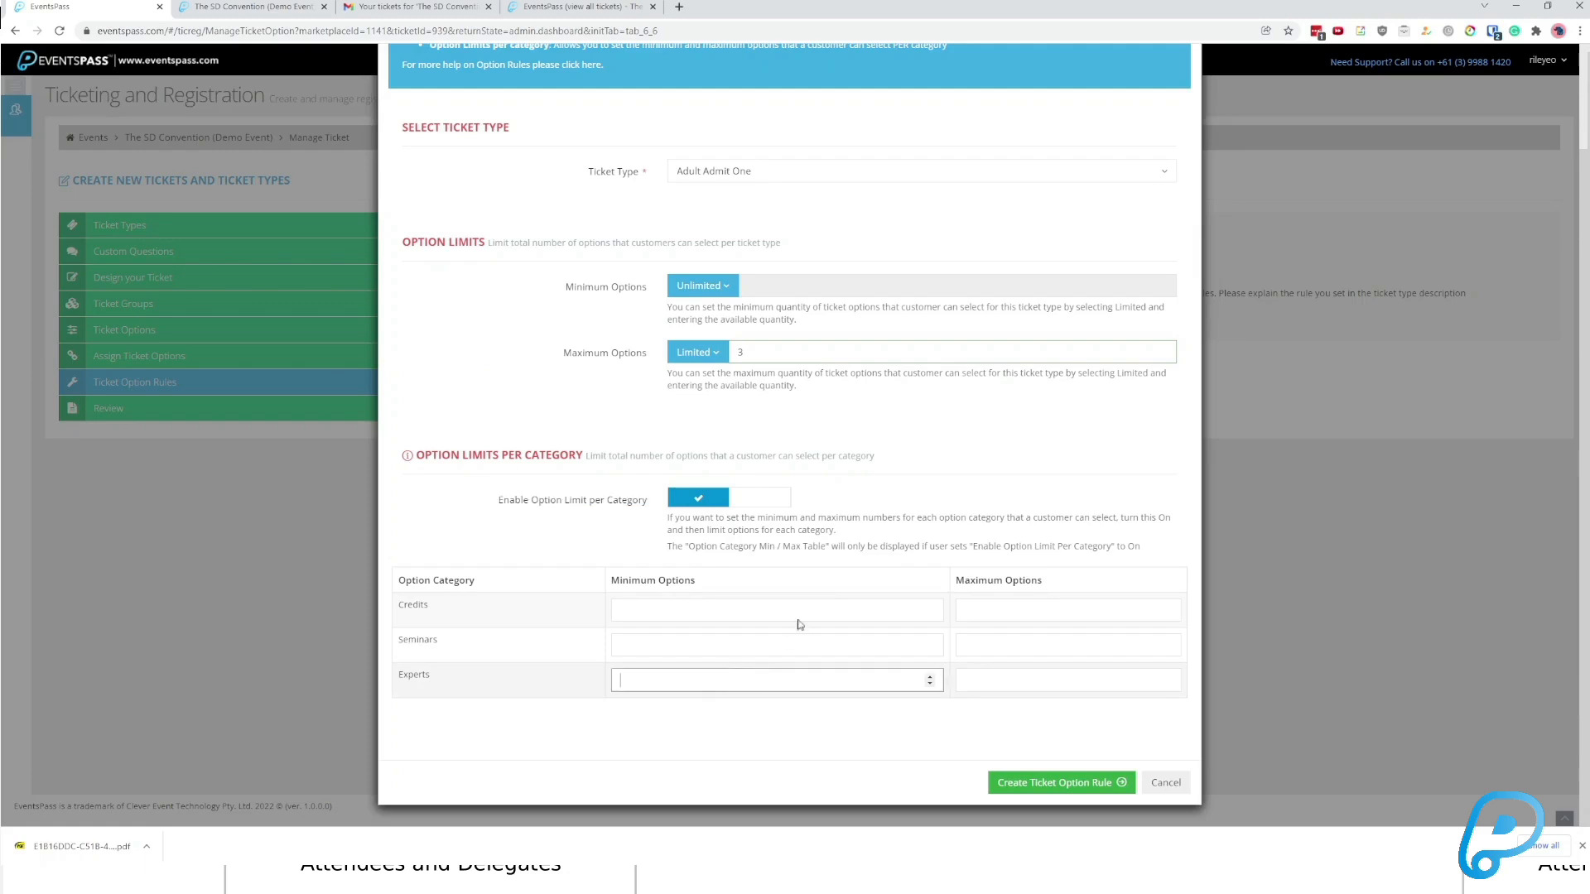
pyautogui.write('1')
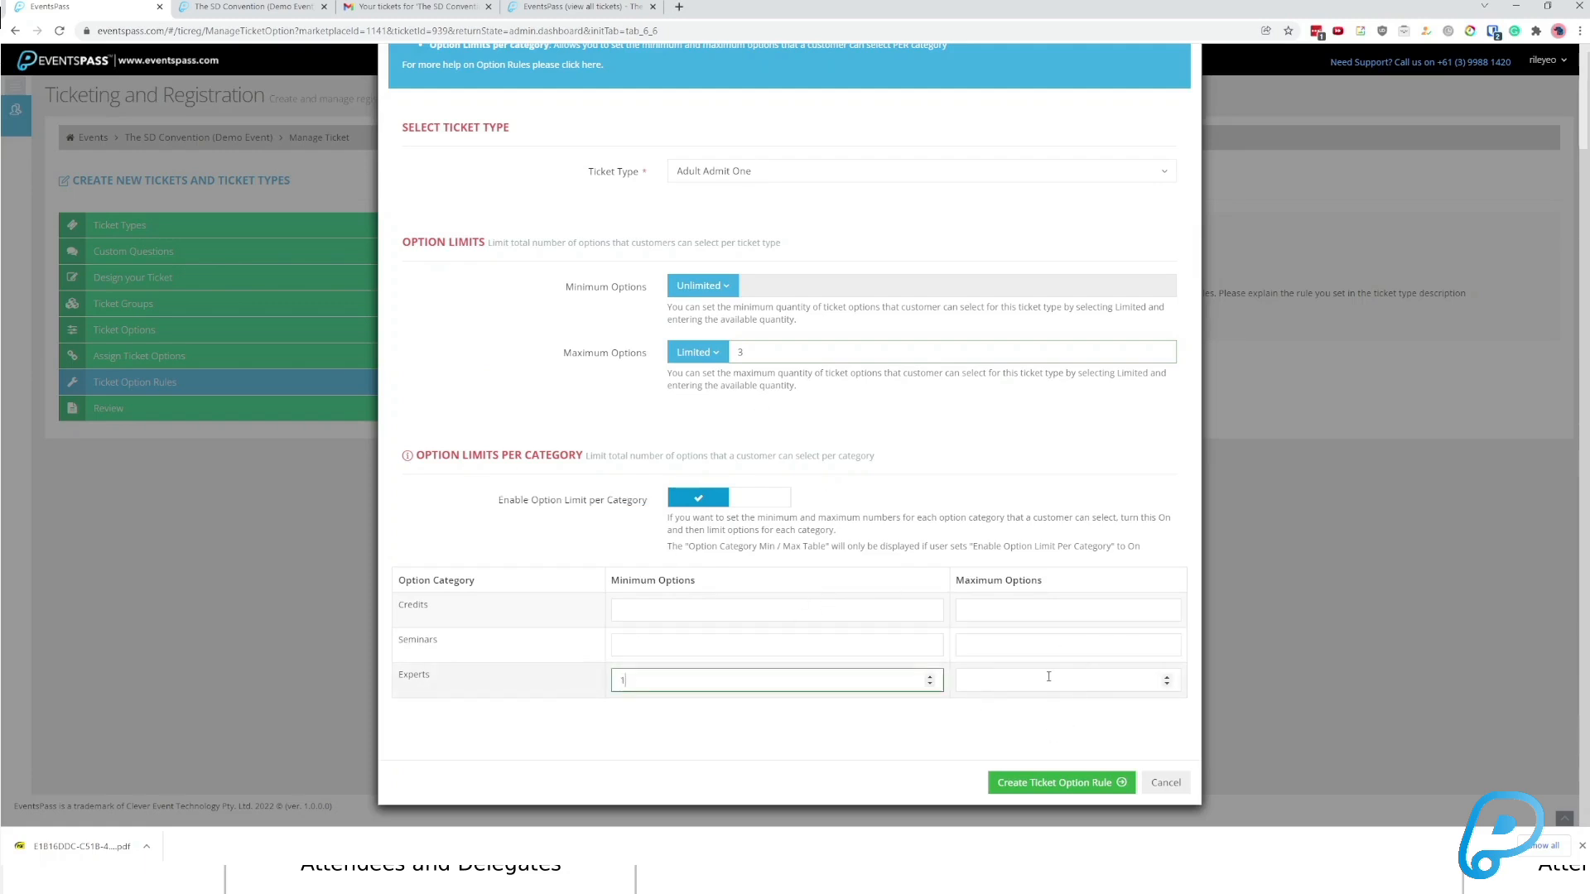
pyautogui.click(1012, 708)
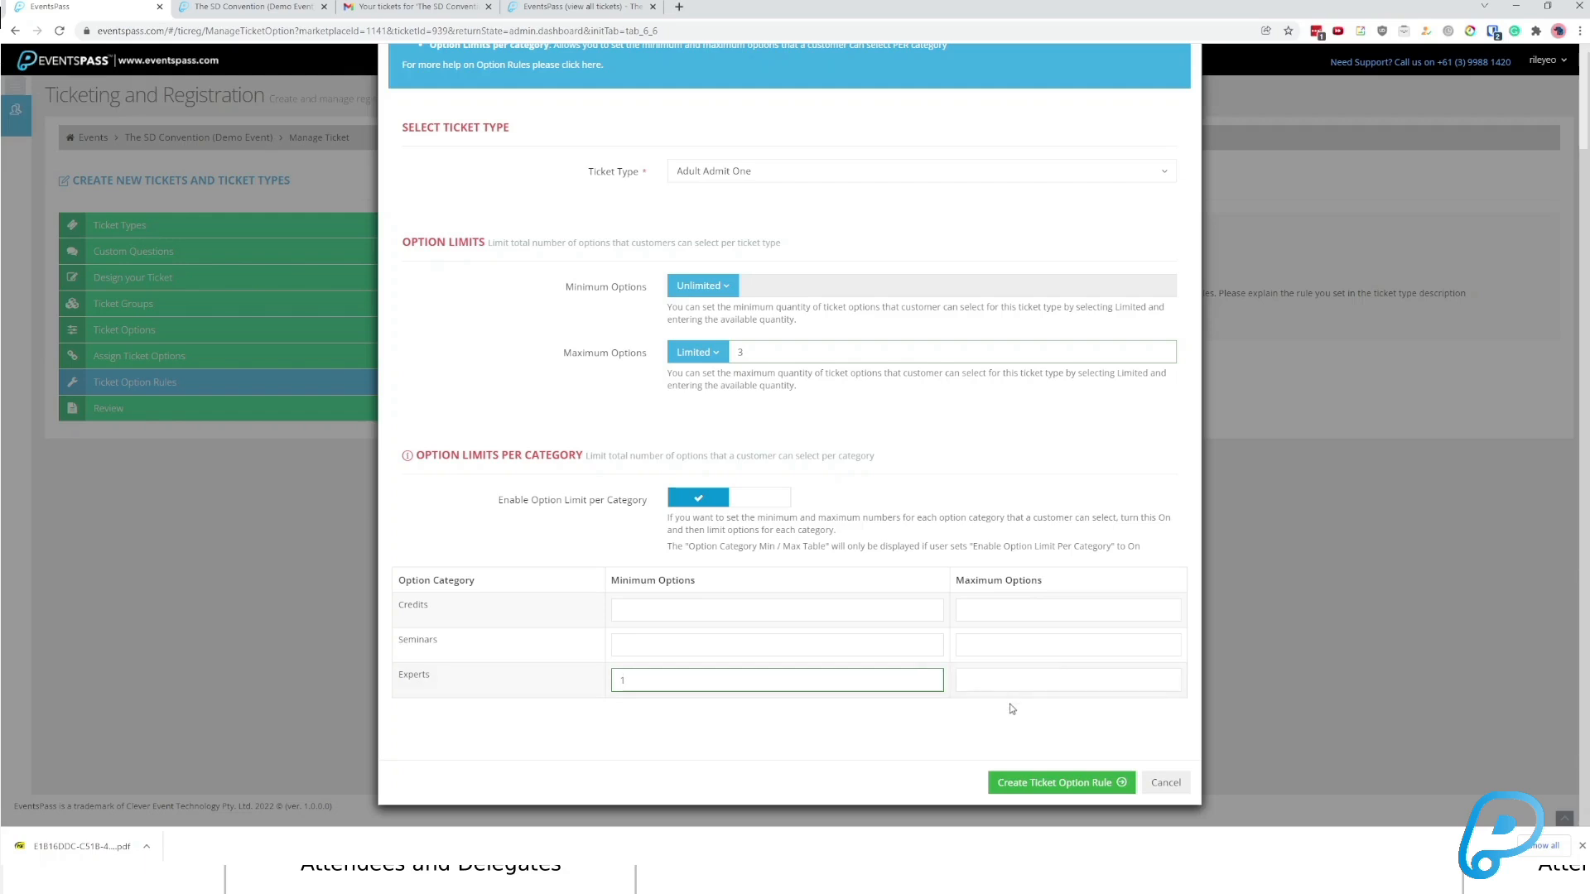
pyautogui.click(1059, 784)
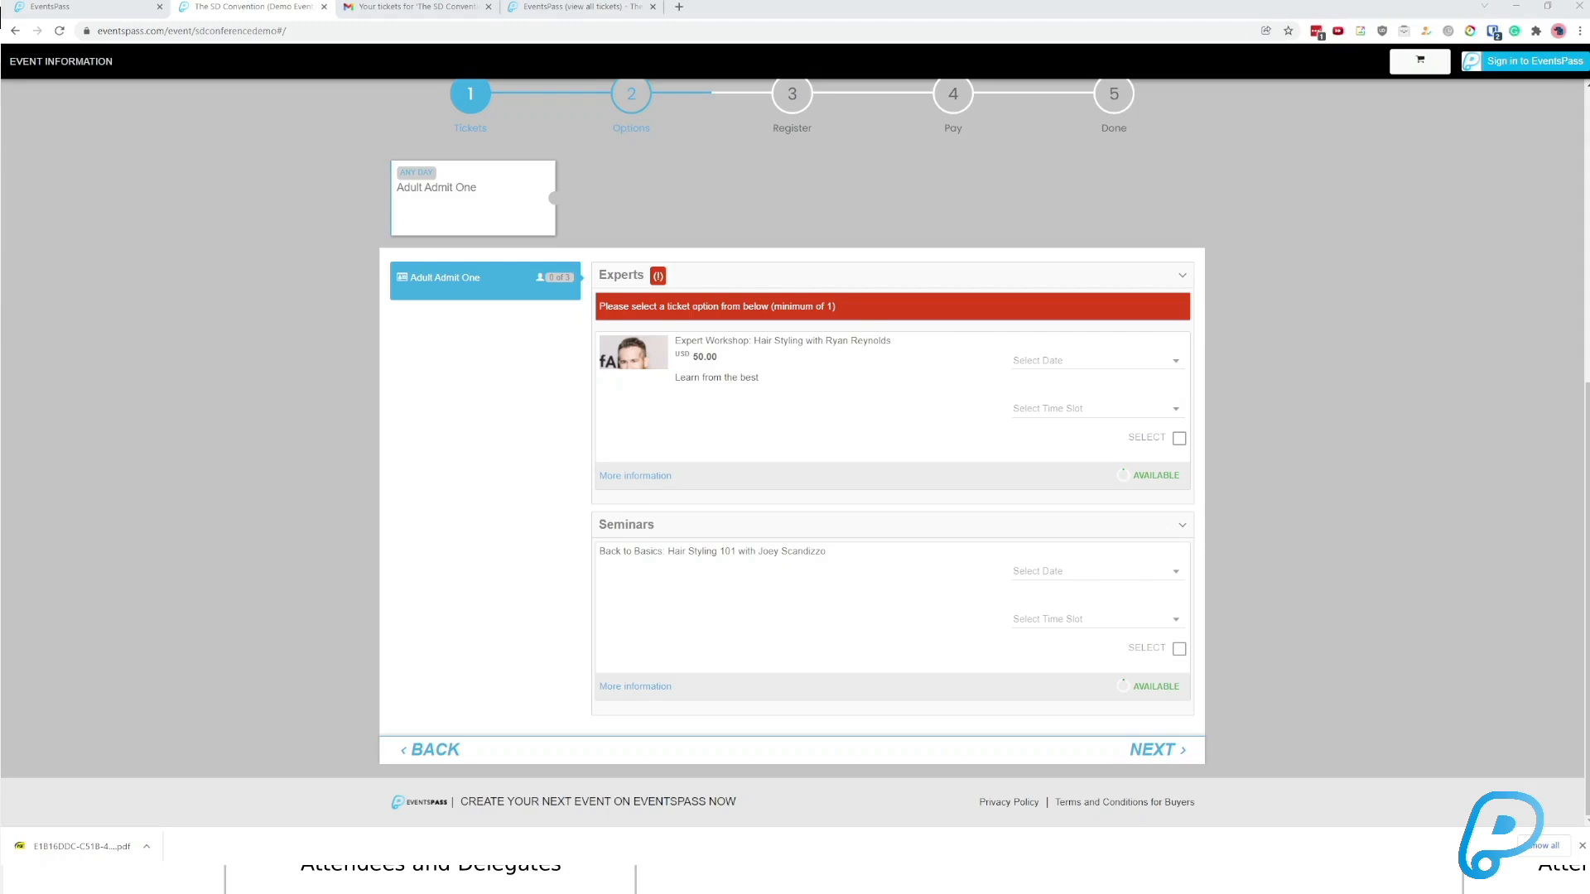
# Check on the event page how the new rule applies to the Experts category of the Adult Admit One ticket.
pyautogui.scroll(1, 793, 447)
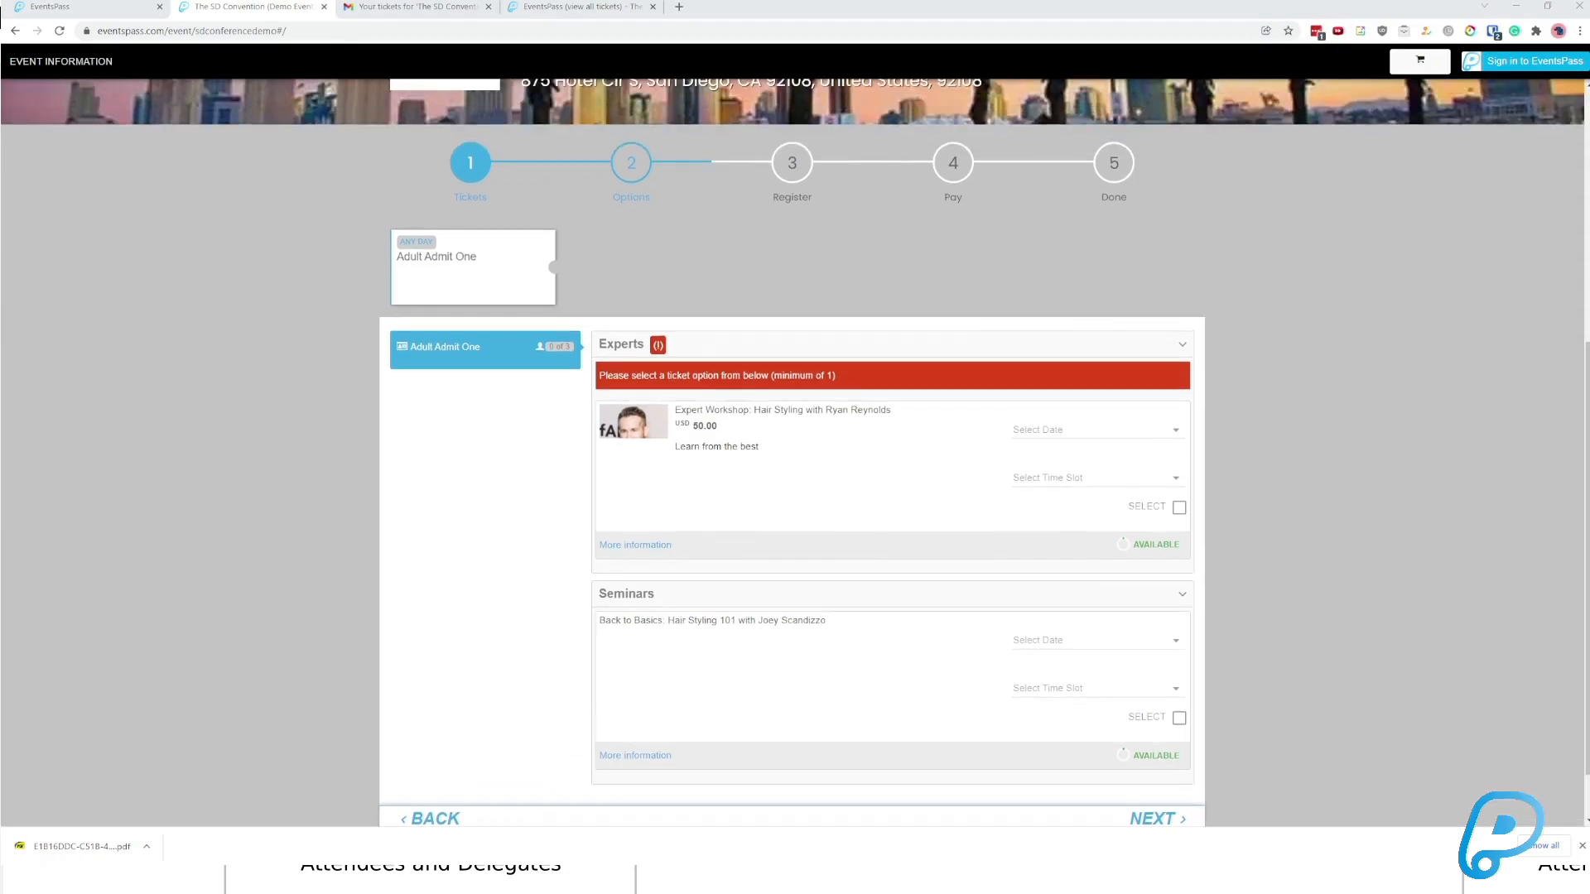
pyautogui.scroll(-1, 792, 447)
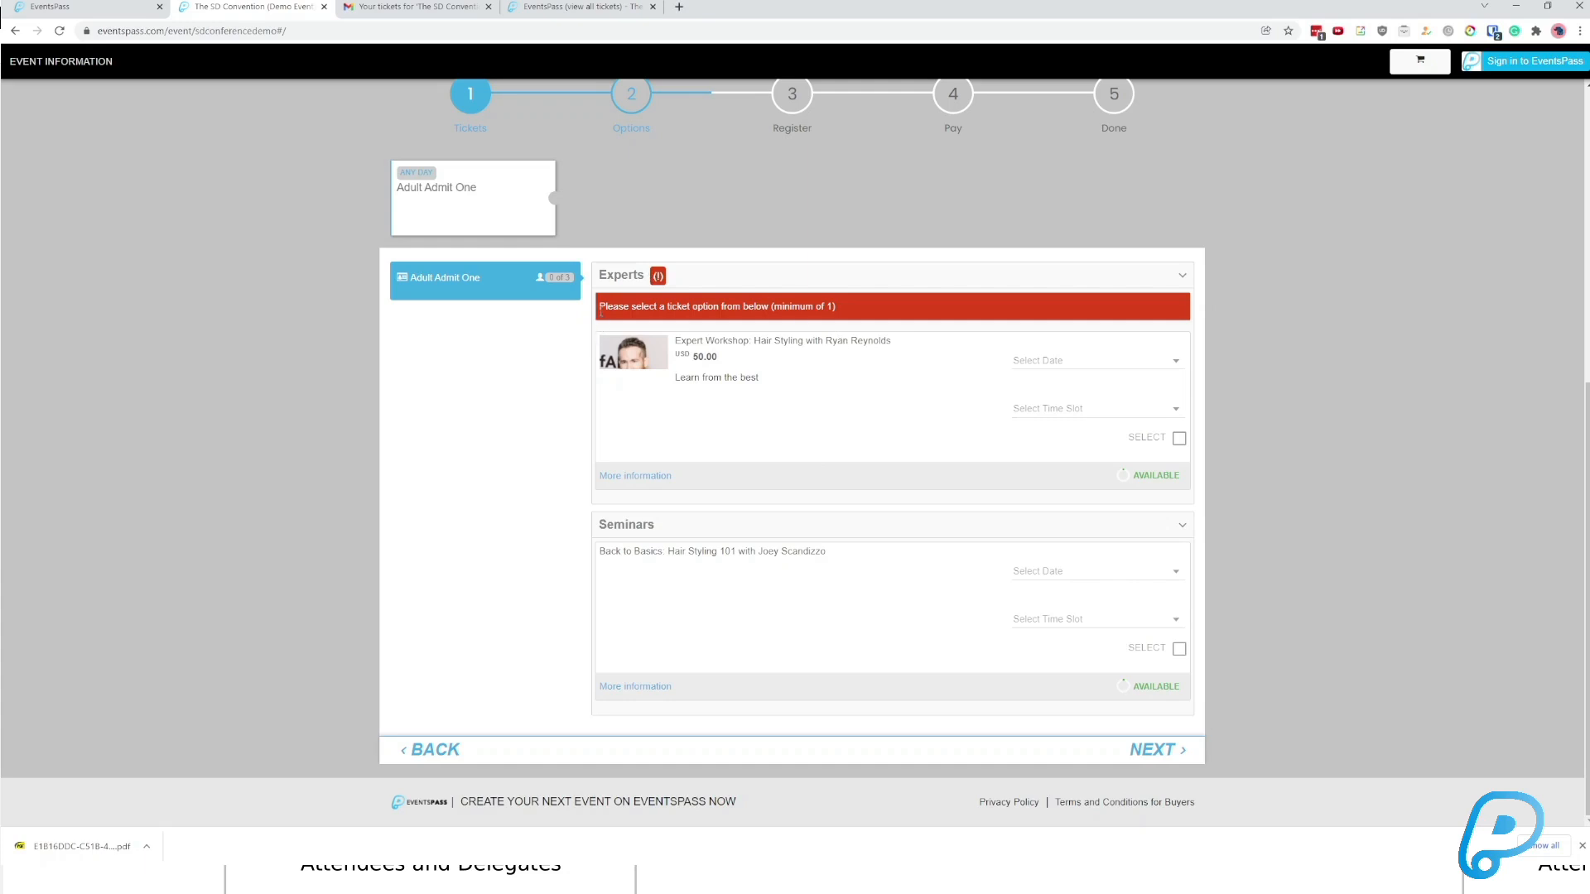
pyautogui.moveTo(601, 313); pyautogui.dragTo(874, 302)
pyautogui.click(874, 303)
pyautogui.click(46, 7)
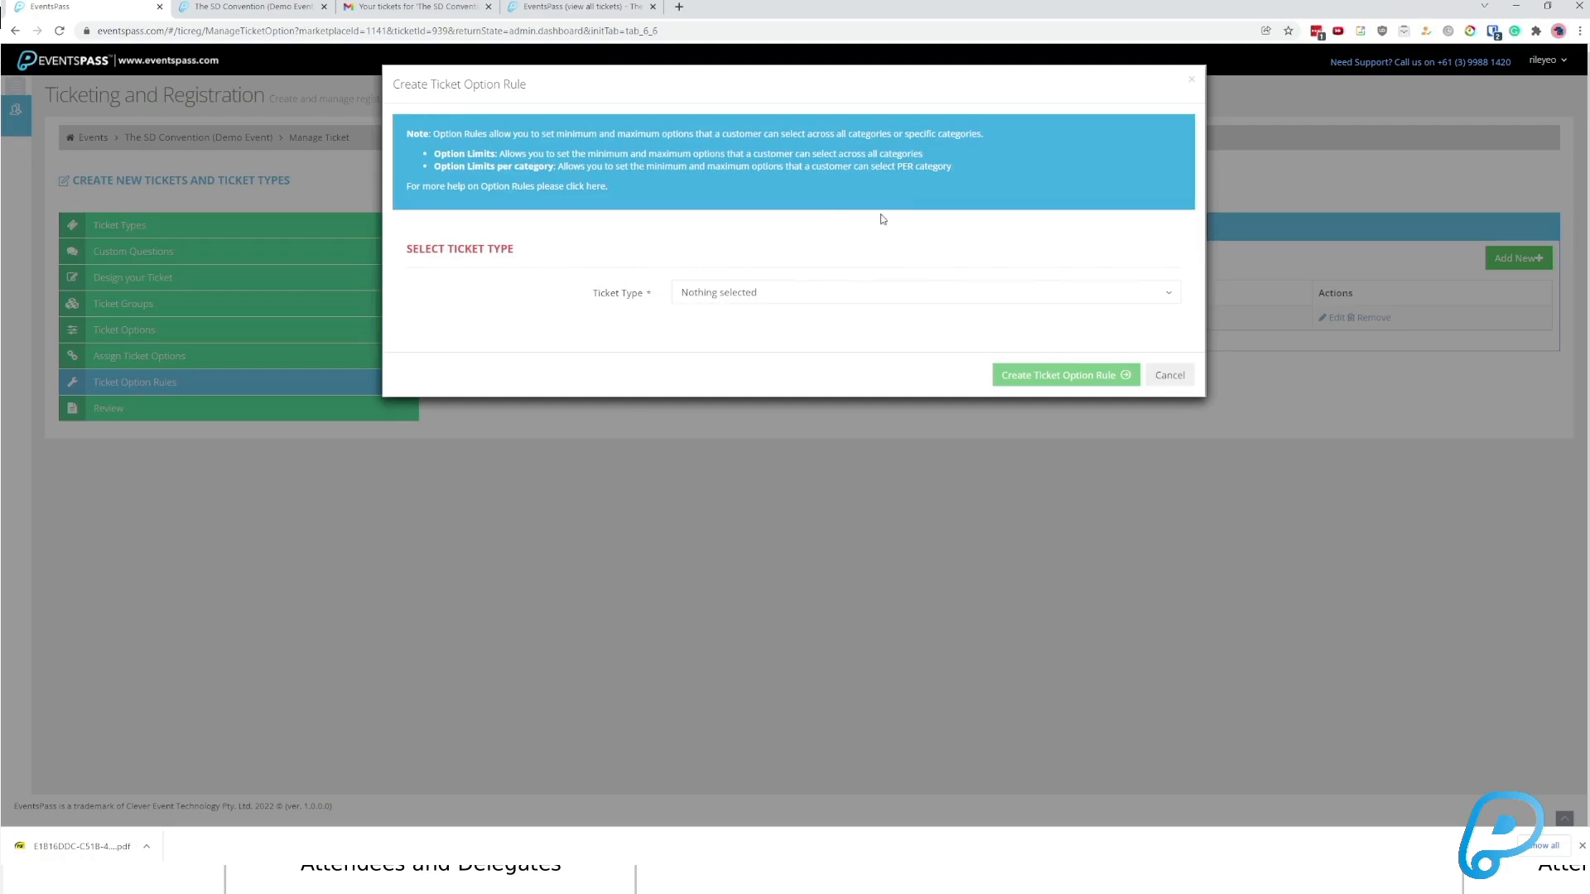
pyautogui.click(760, 294)
pyautogui.click(900, 323)
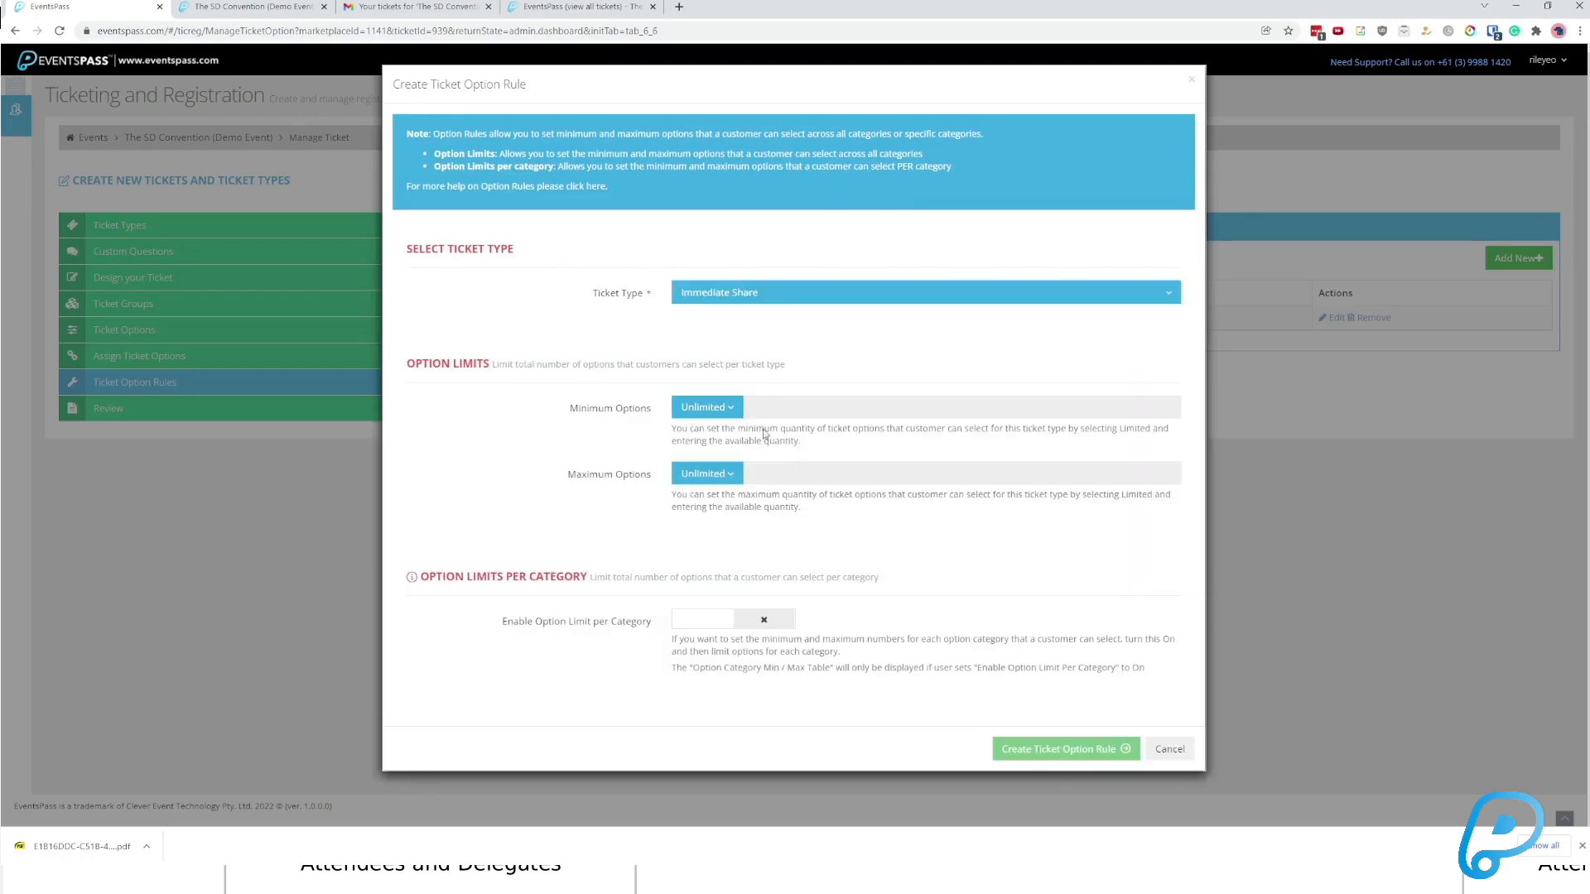
pyautogui.click(1170, 749)
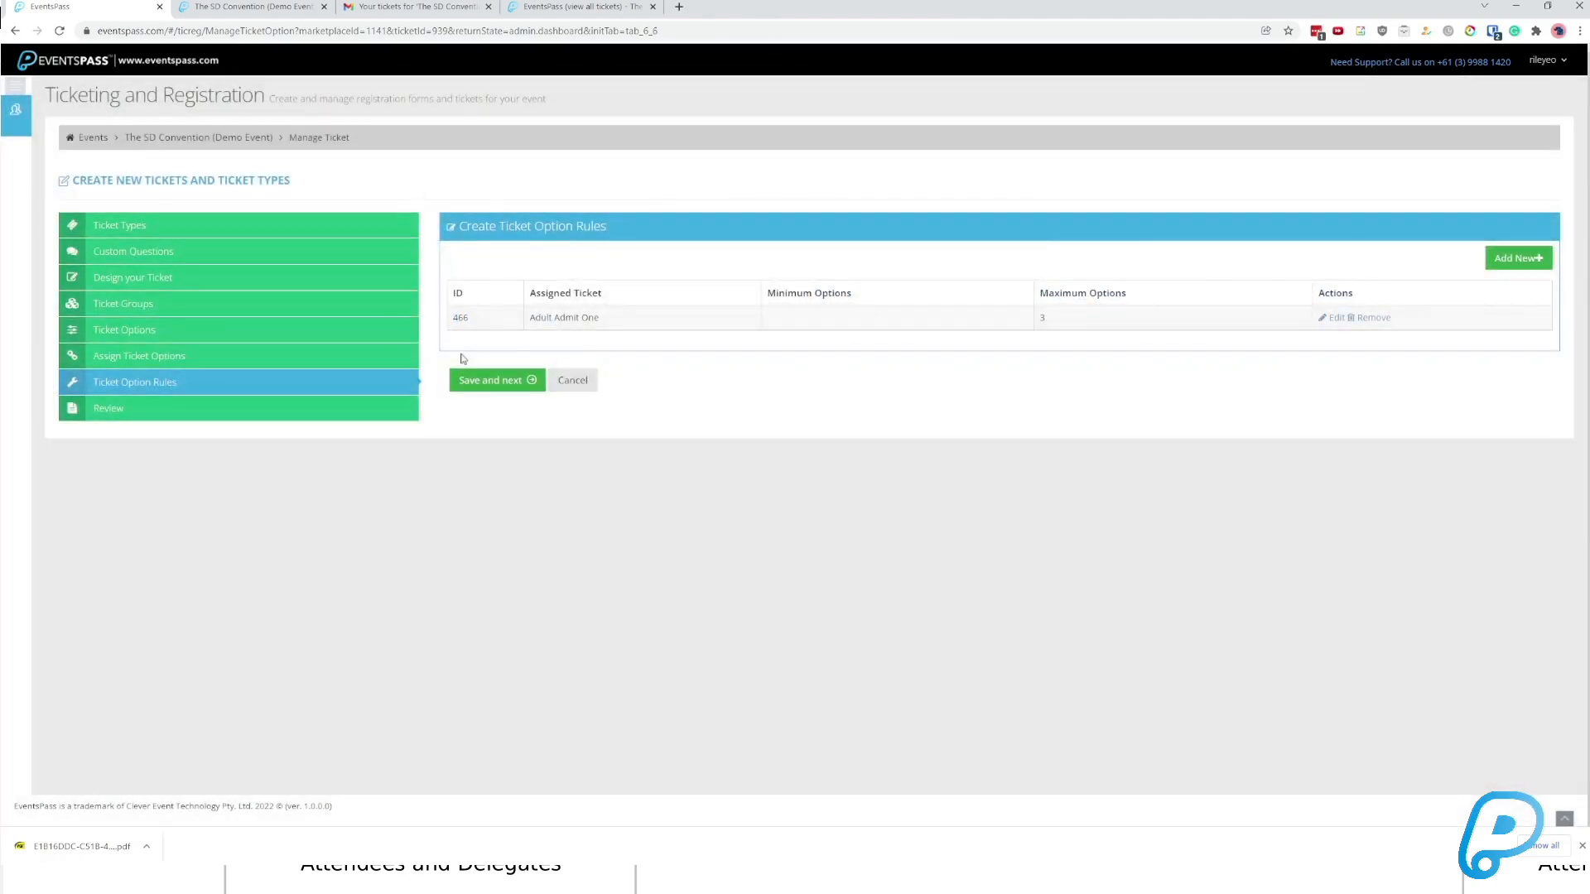
# Return to the Adult Admit One option selection on the event page.
pyautogui.click(281, 10)
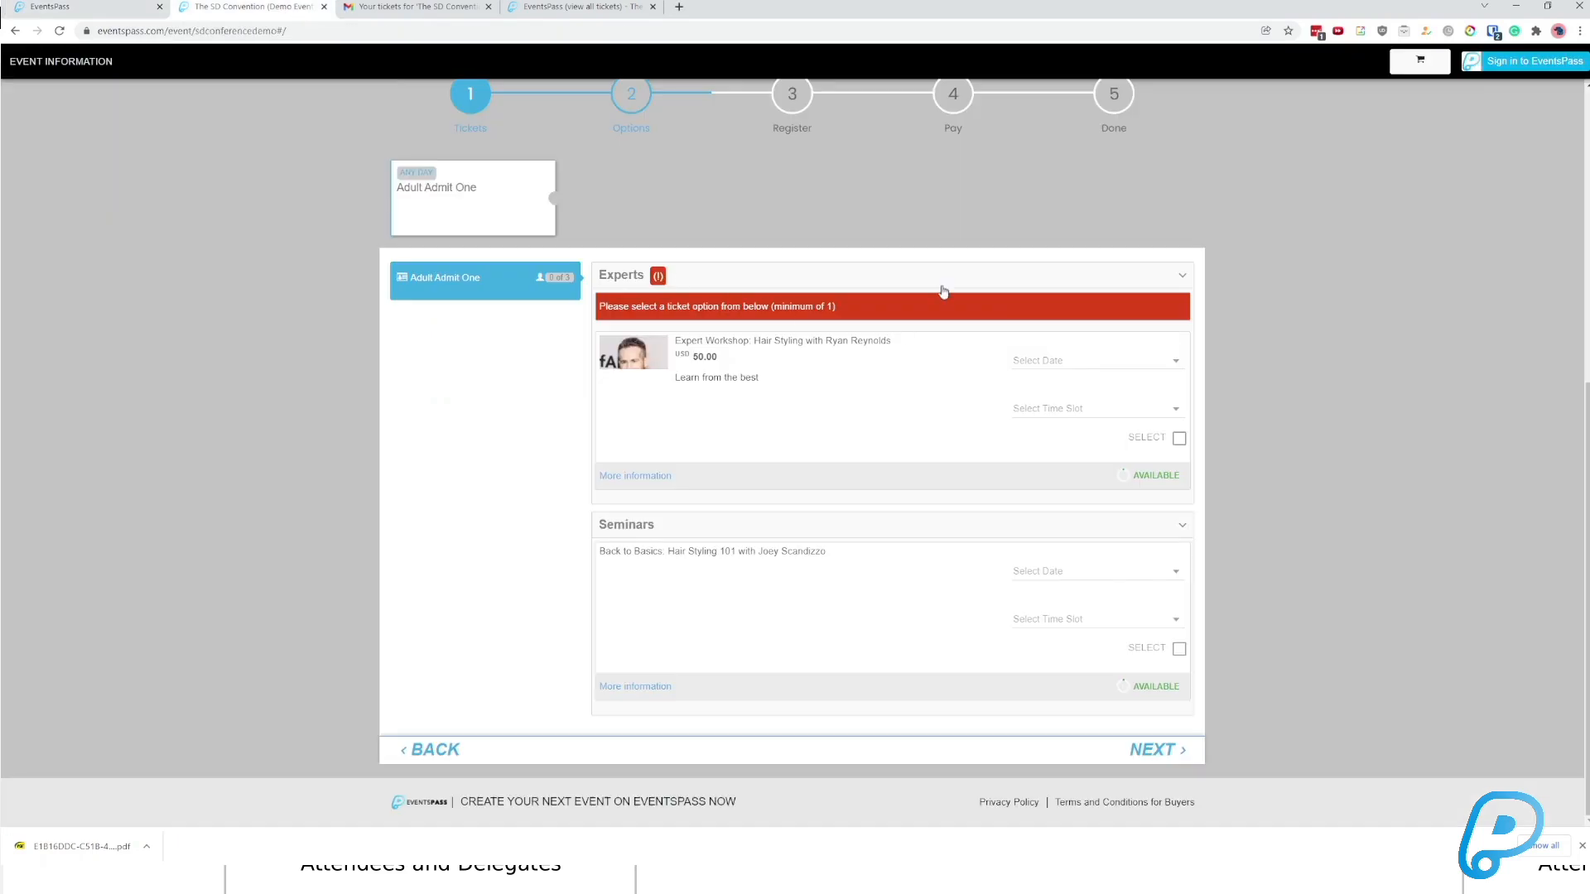